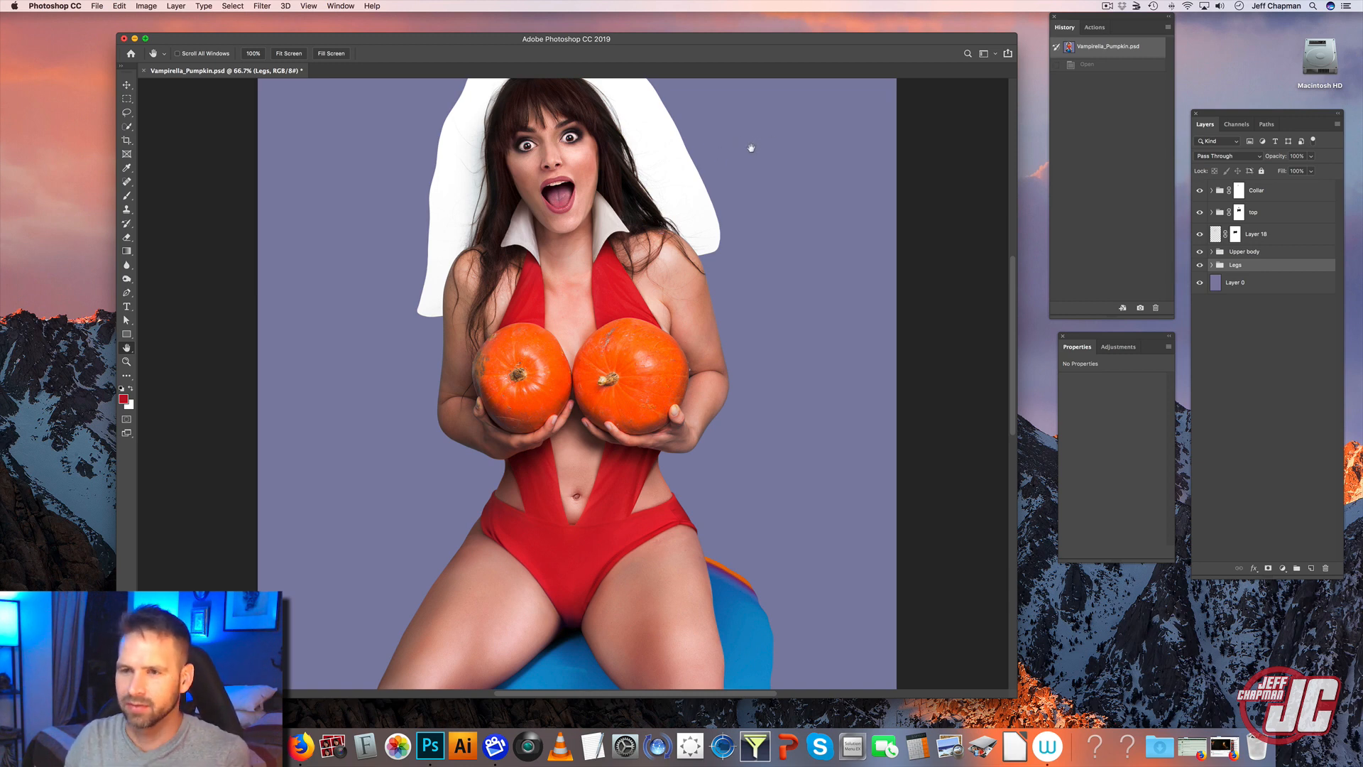
# - Make the Upper Body layer in the Upper body group active with the Lasso tool ready, and check the layer by hiding and showing it
pyautogui.click(126, 361)
pyautogui.click(578, 284)
pyautogui.click(559, 262)
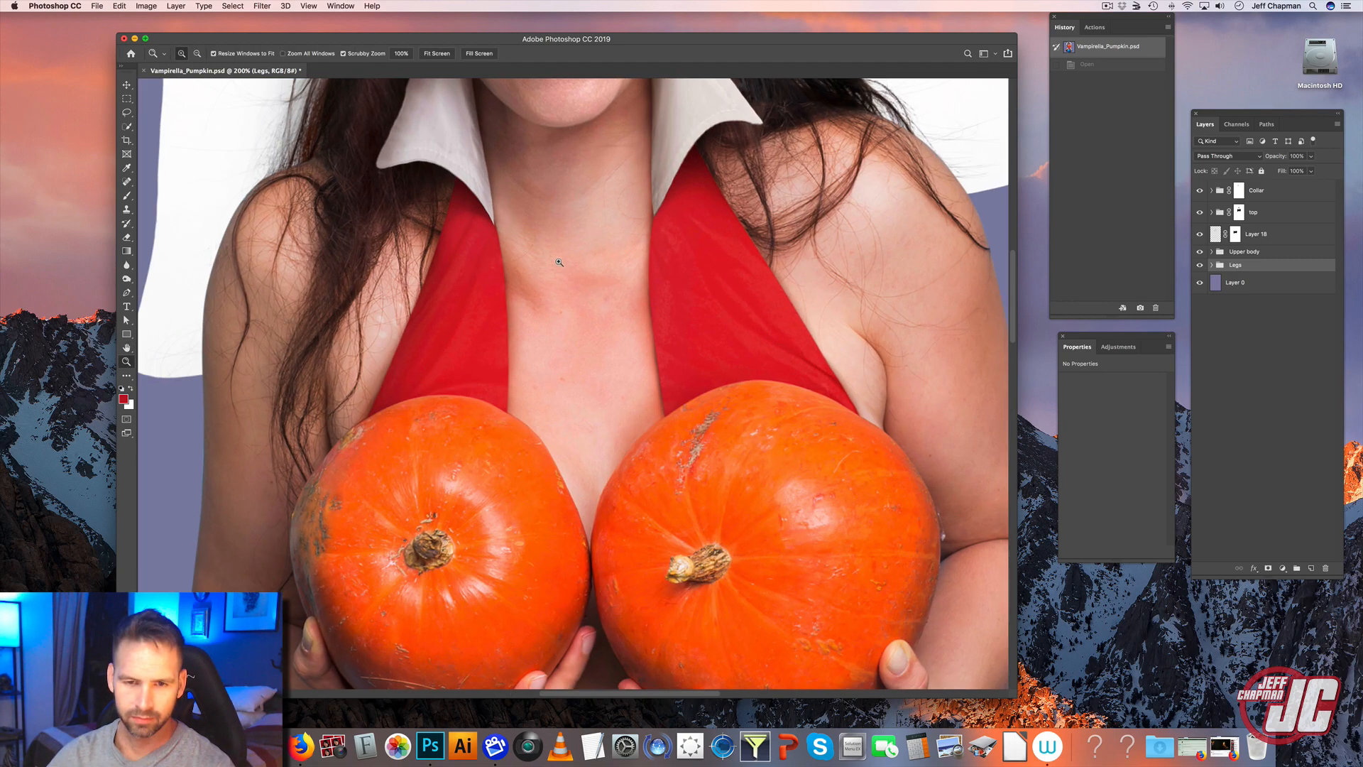
pyautogui.click(126, 348)
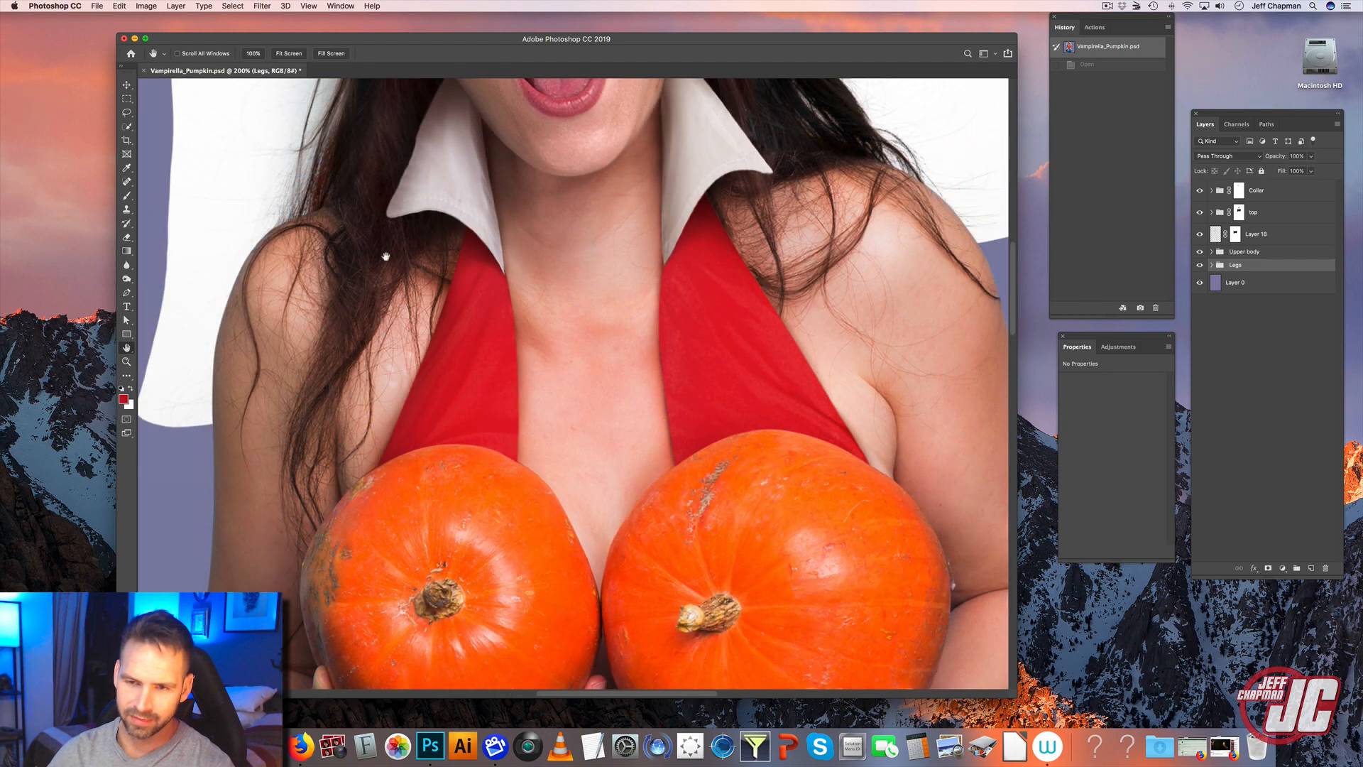
pyautogui.click(126, 84)
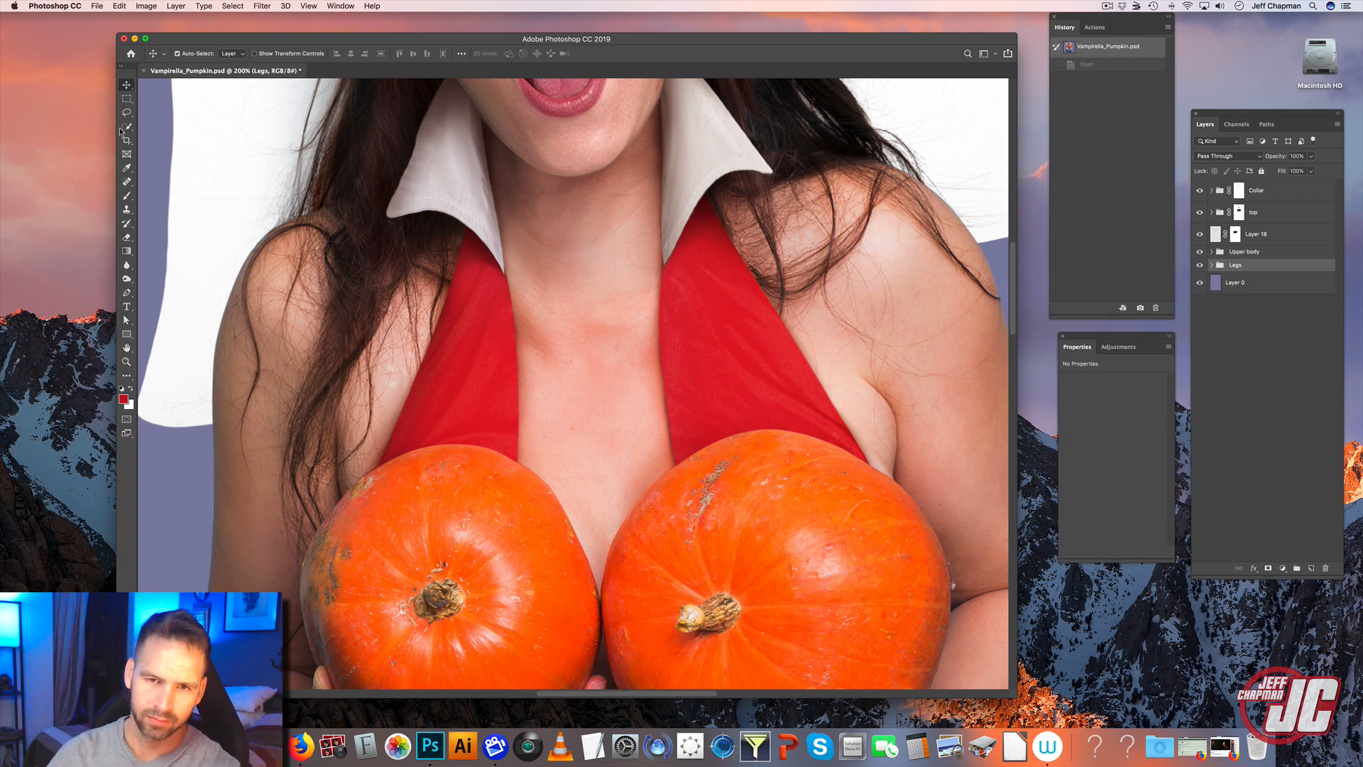
pyautogui.click(127, 112)
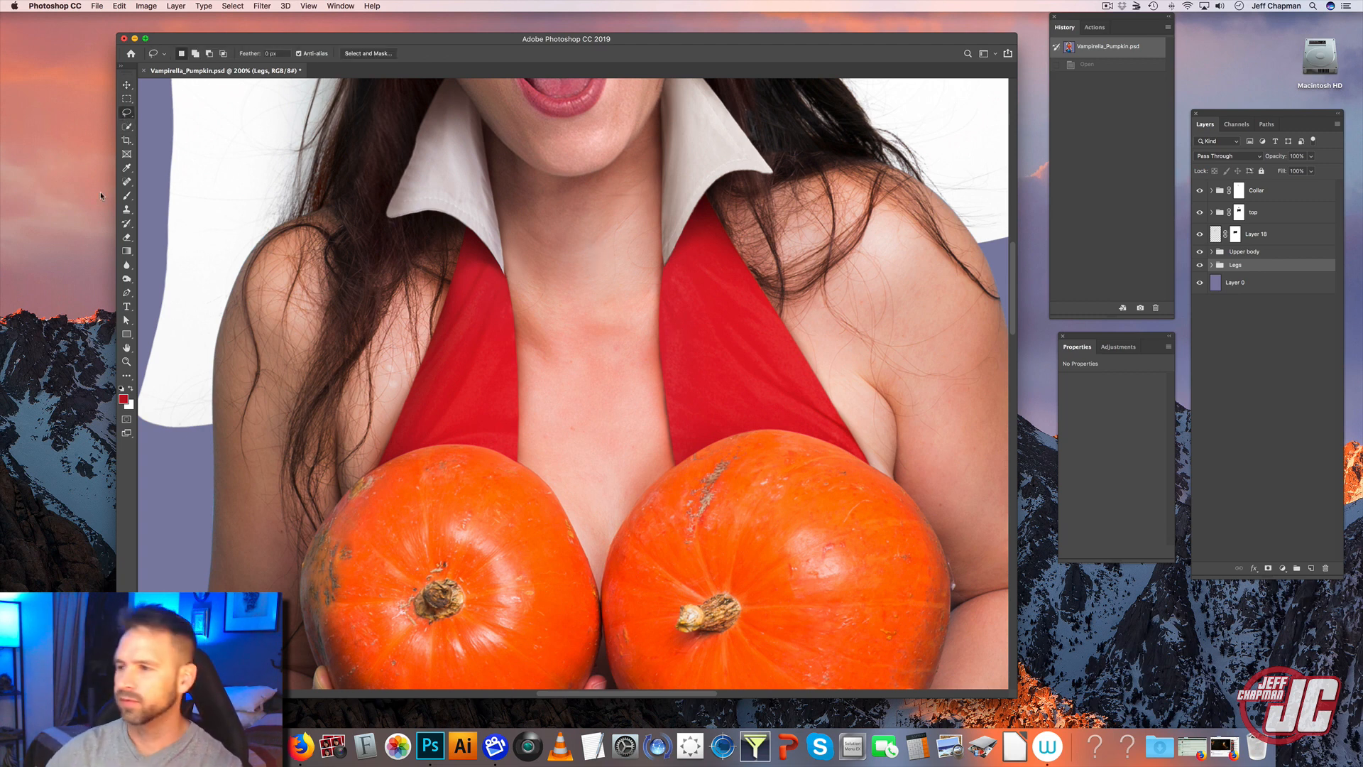
pyautogui.click(1212, 252)
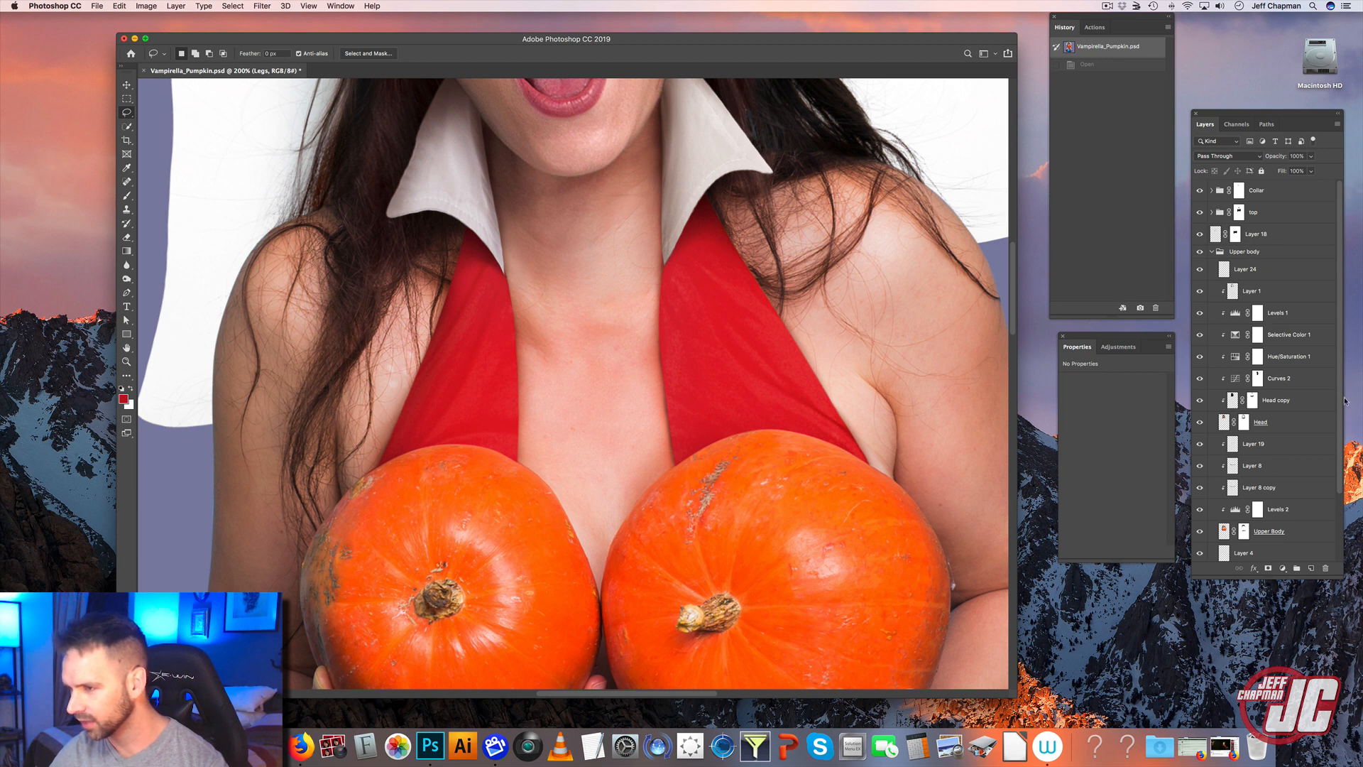
pyautogui.scroll(-3, 1277, 397)
pyautogui.click(1310, 458)
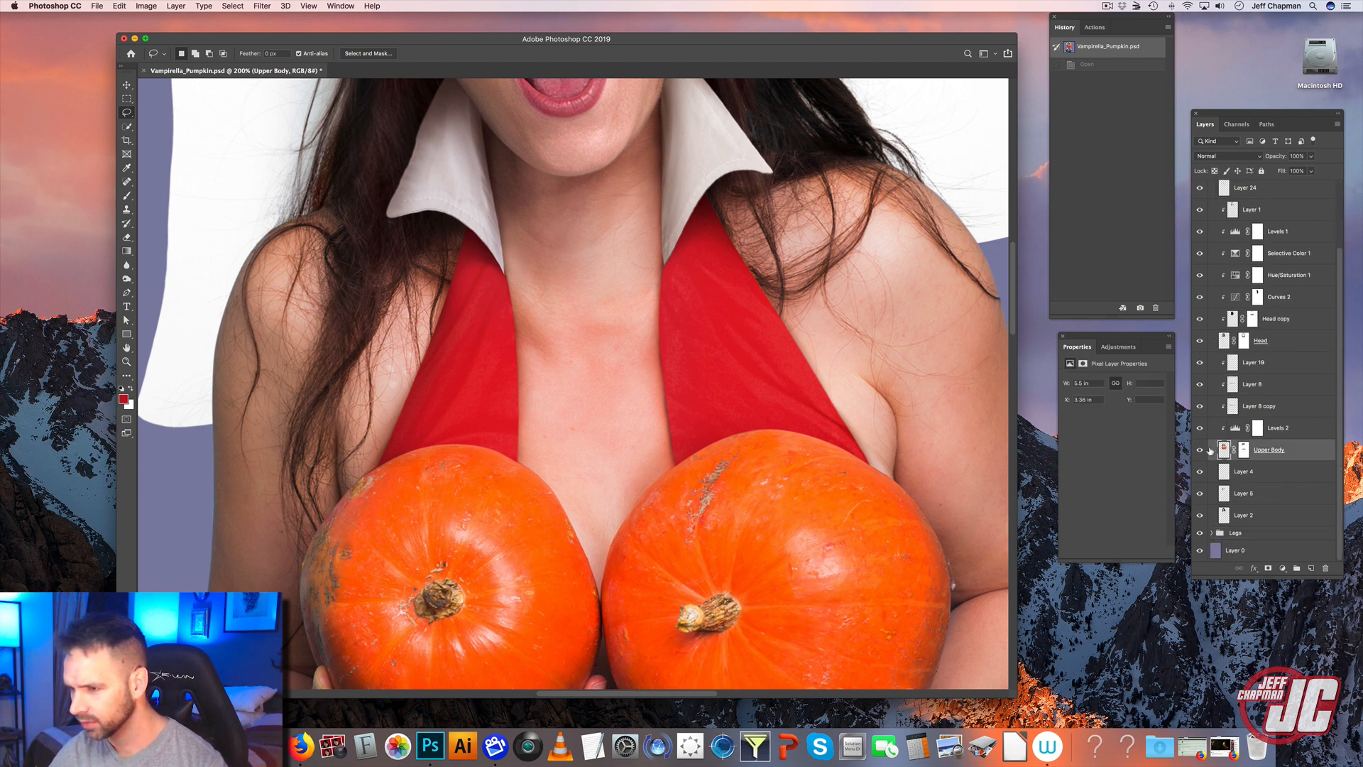
pyautogui.click(1201, 450)
pyautogui.click(1201, 450)
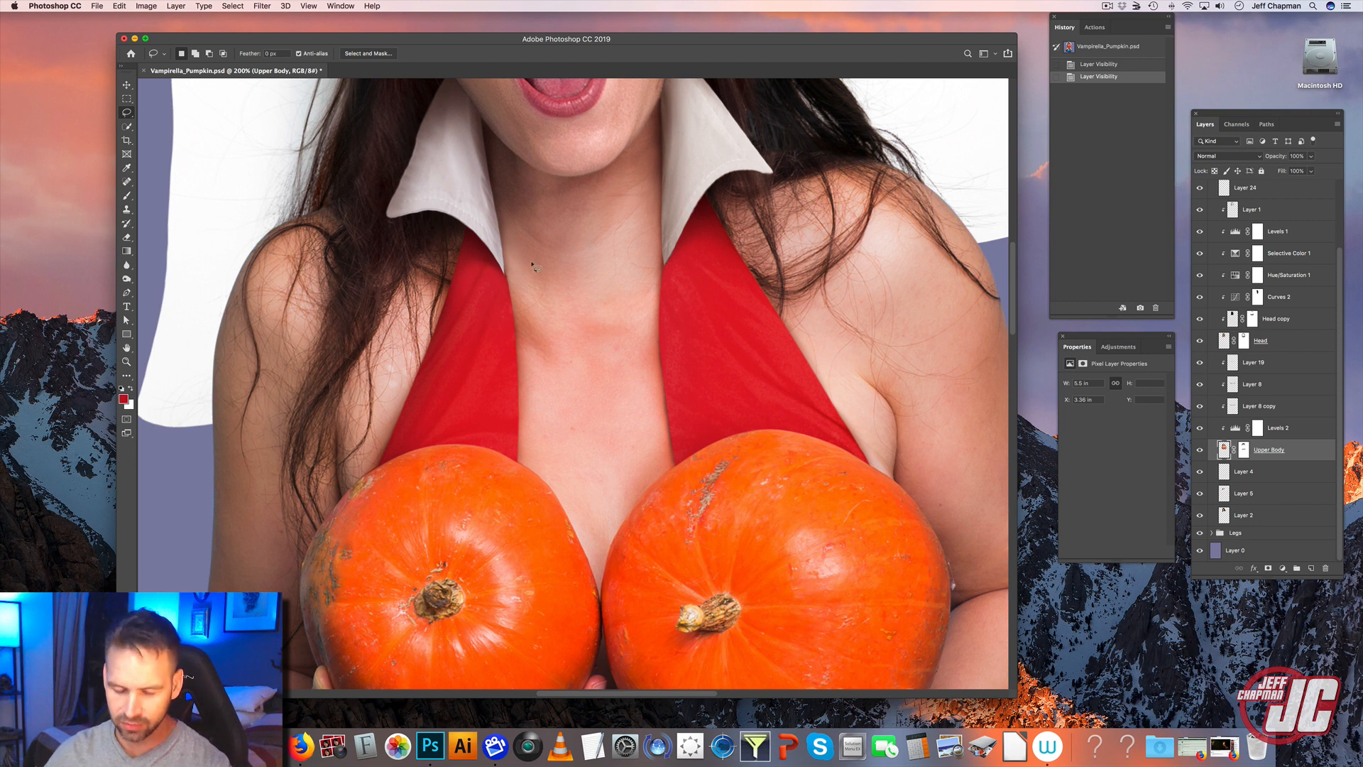
# - Lasso two separate areas covering the collar tips, the hair strands and the upper part of both red straps
pyautogui.moveTo(487, 157)
pyautogui.mouseDown()
pyautogui.moveTo(420, 199)
pyautogui.moveTo(375, 312)
pyautogui.moveTo(401, 425)
pyautogui.moveTo(542, 418)
pyautogui.moveTo(539, 221)
pyautogui.moveTo(487, 159)
pyautogui.mouseUp()
pyautogui.press('shift')
pyautogui.moveTo(652, 157)
pyautogui.mouseDown()
pyautogui.moveTo(621, 315)
pyautogui.moveTo(816, 326)
pyautogui.moveTo(703, 147)
pyautogui.moveTo(653, 156)
pyautogui.mouseUp()
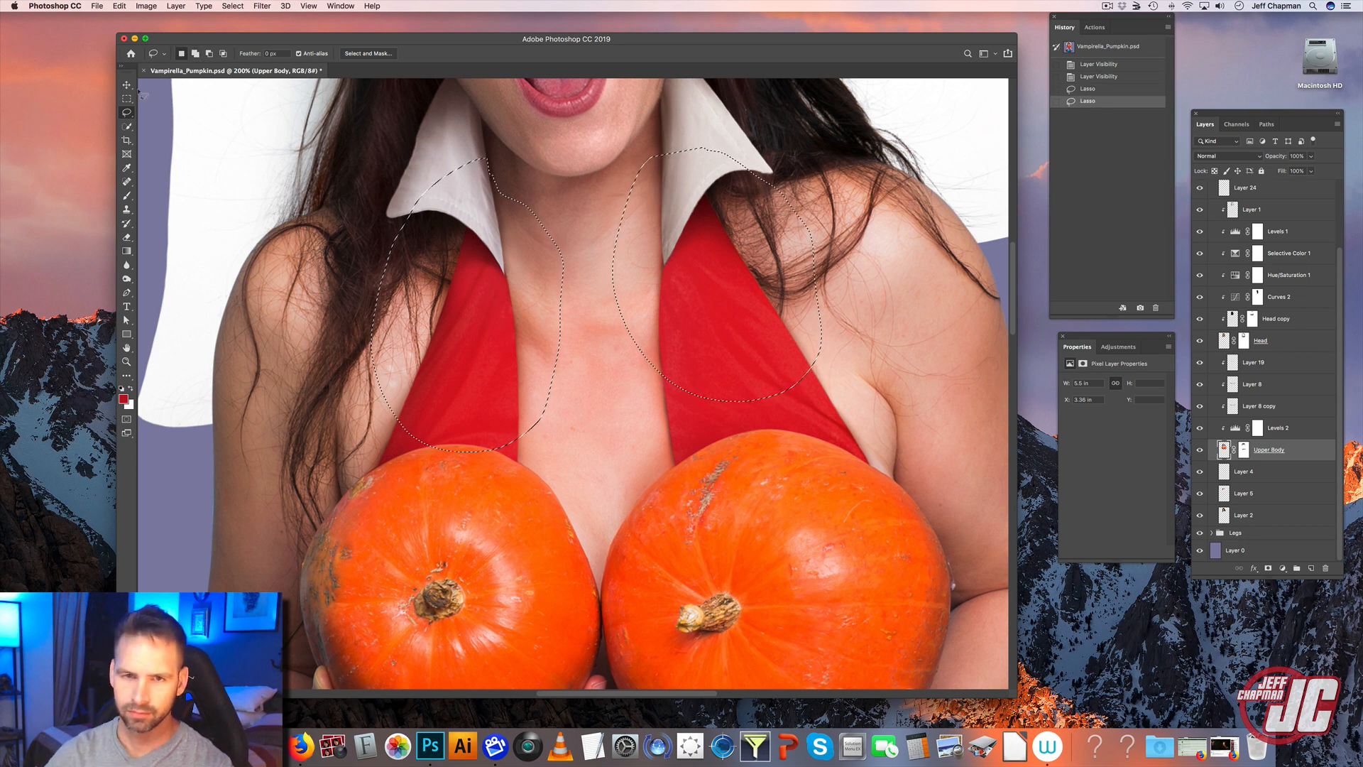
# - Copy the lassoed areas of the Upper Body layer and paste them as a new layer above Layer 15 in the top group
pyautogui.press('v')
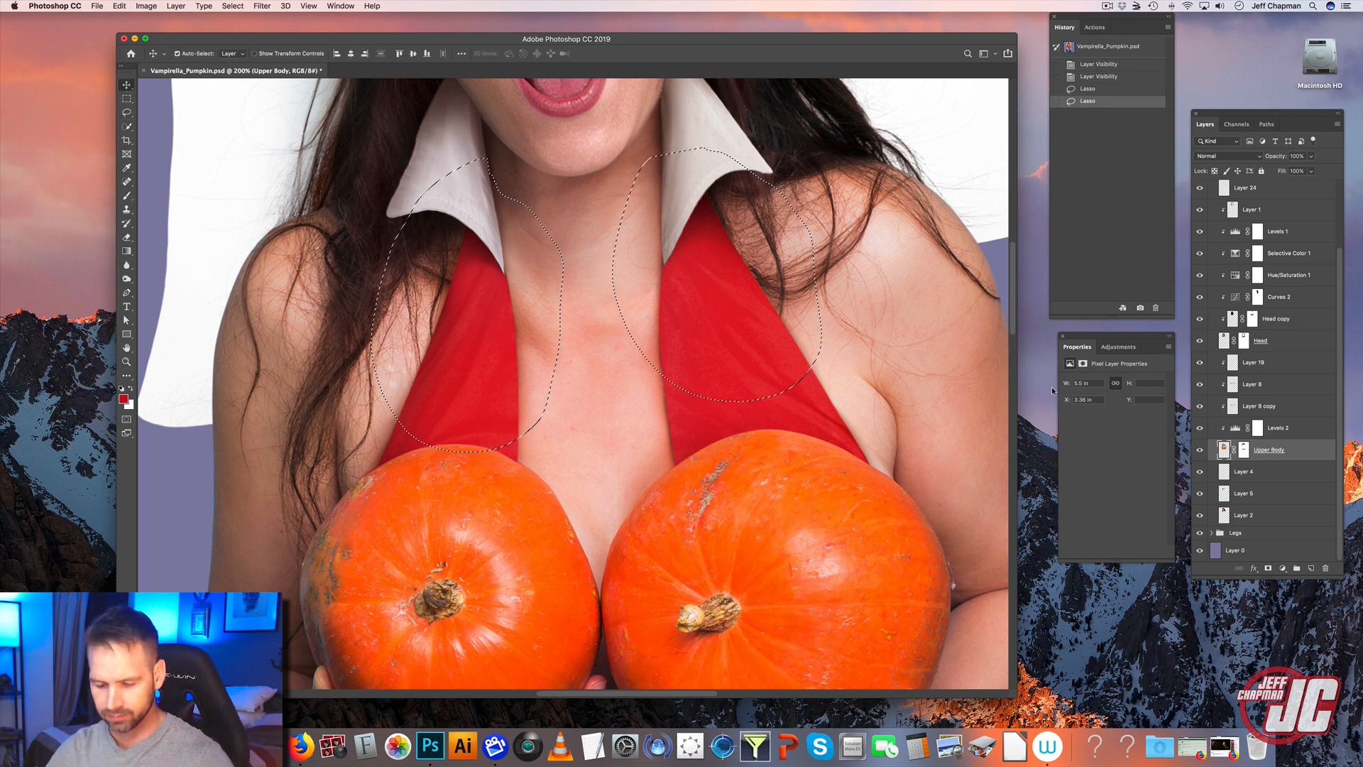
pyautogui.scroll(2, 1338, 227)
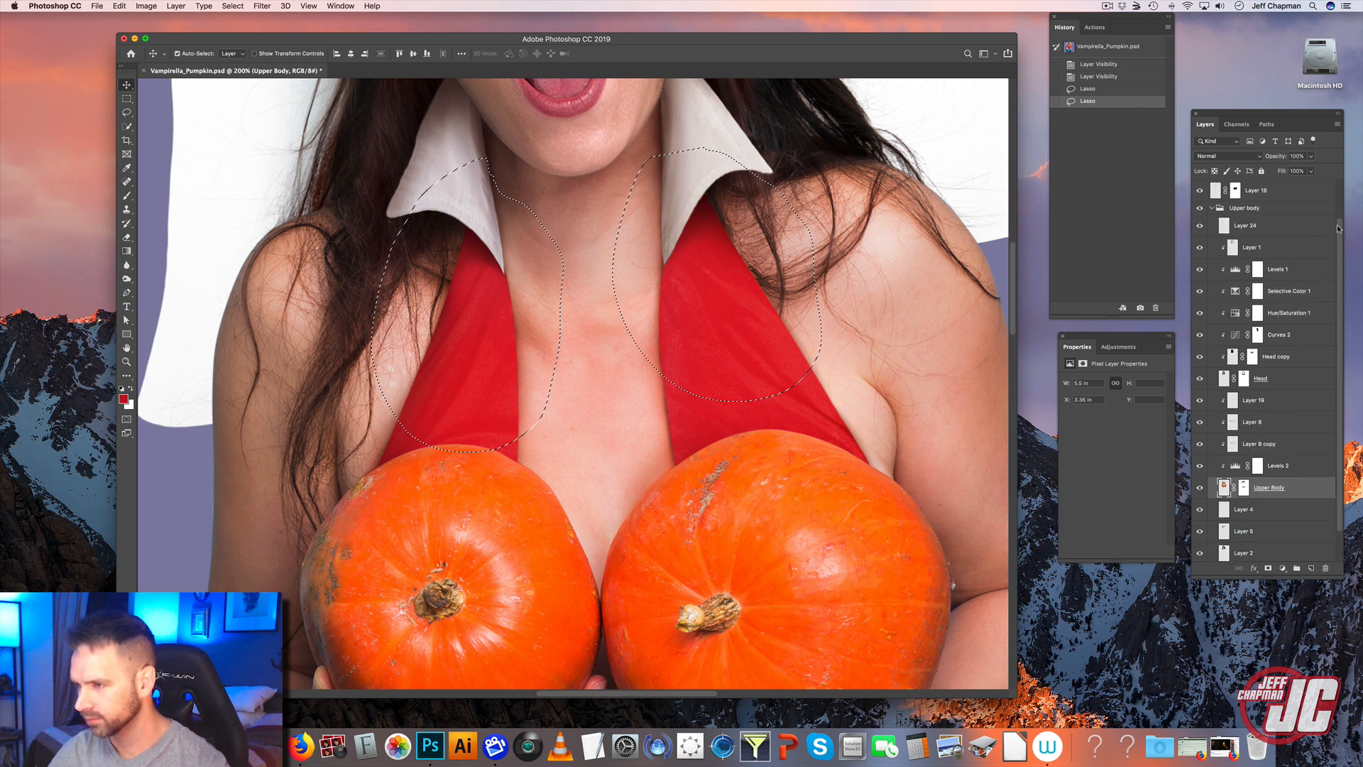
pyautogui.scroll(2, 1339, 227)
pyautogui.click(1213, 252)
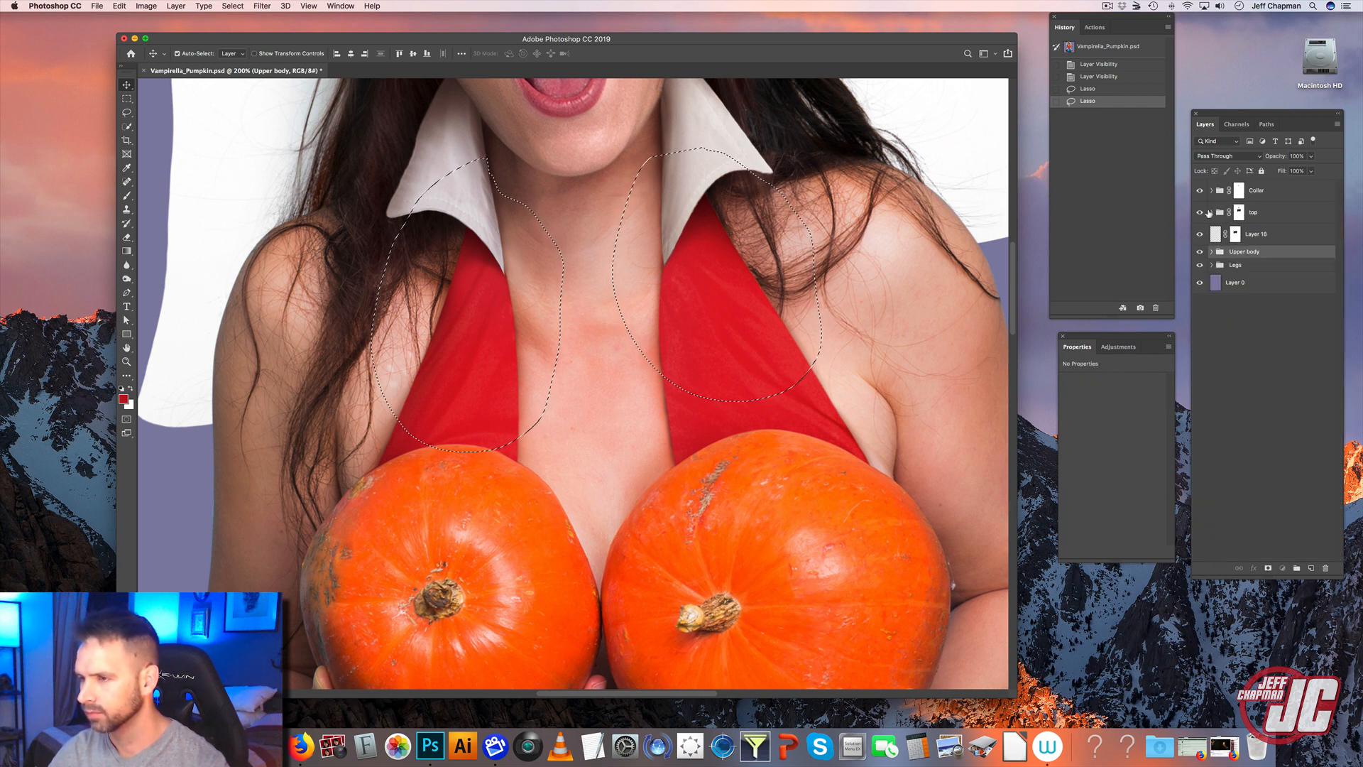
pyautogui.click(1214, 214)
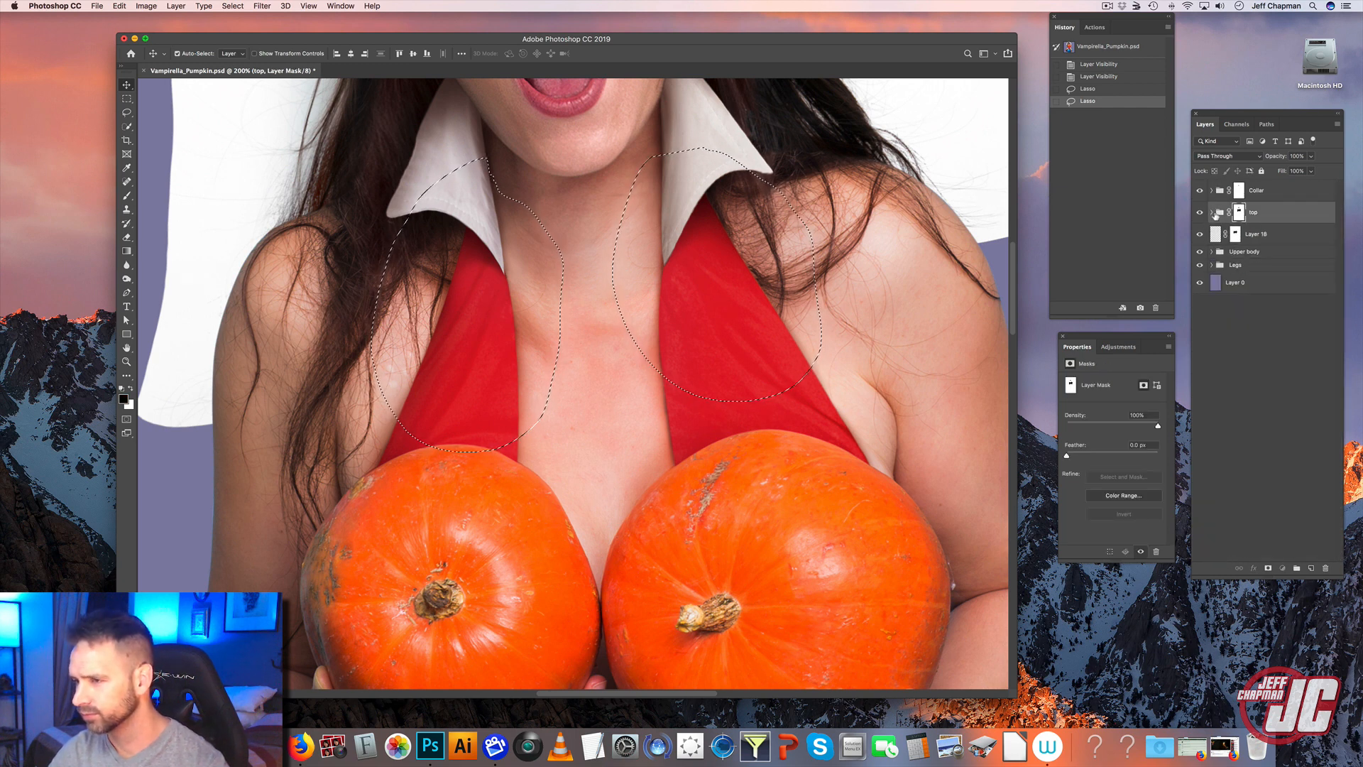
pyautogui.click(1218, 212)
pyautogui.click(1212, 212)
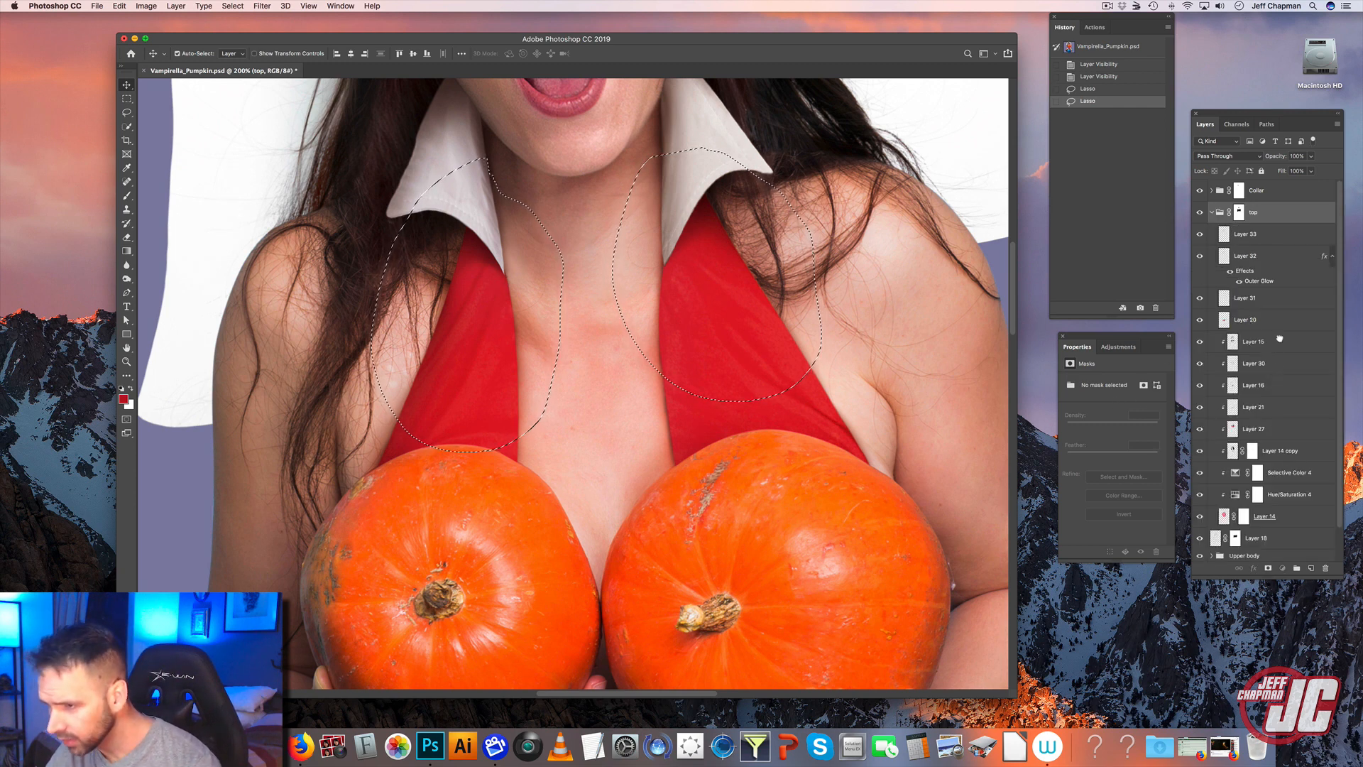
pyautogui.click(1280, 339)
pyautogui.press('super+c')
pyautogui.press('super+v')
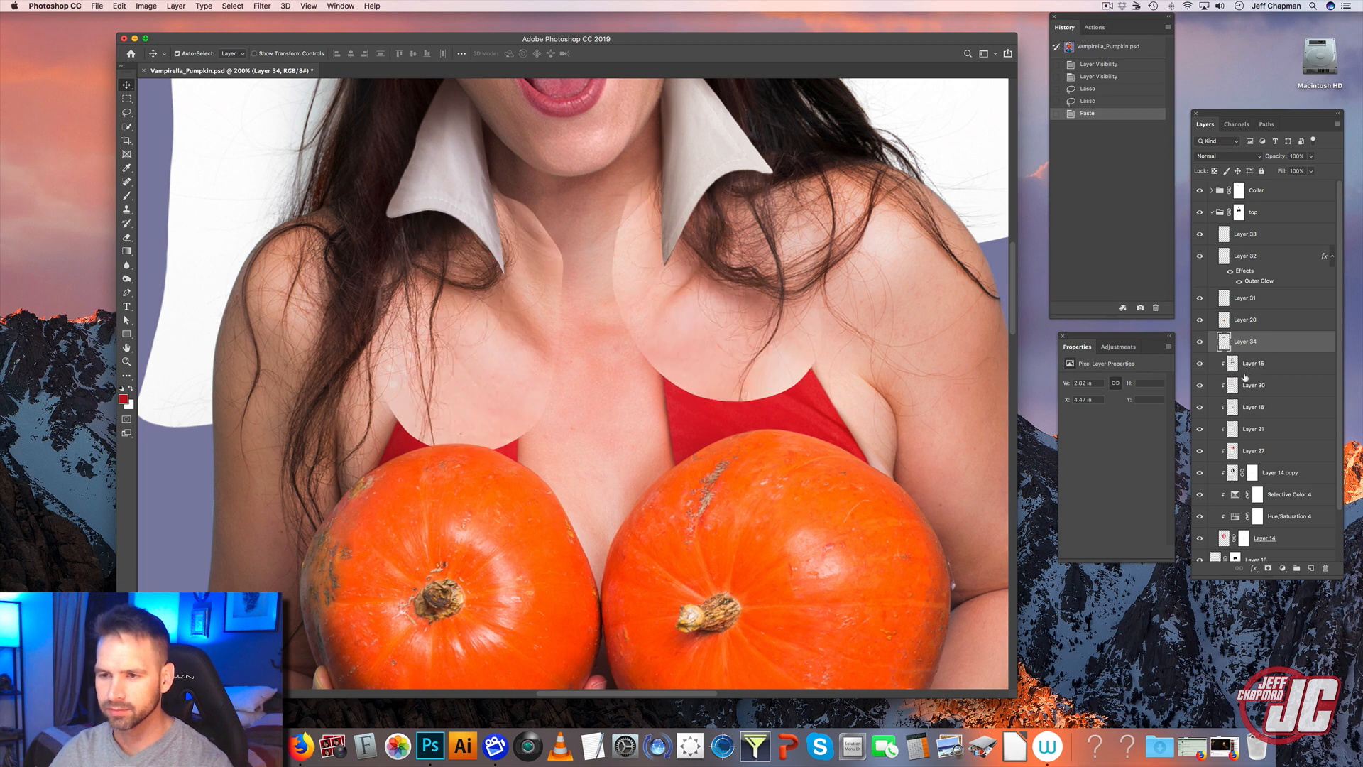
# - Clip the pasted layer to the red top below and set its blend mode to Multiply
pyautogui.rightClick(1275, 343)
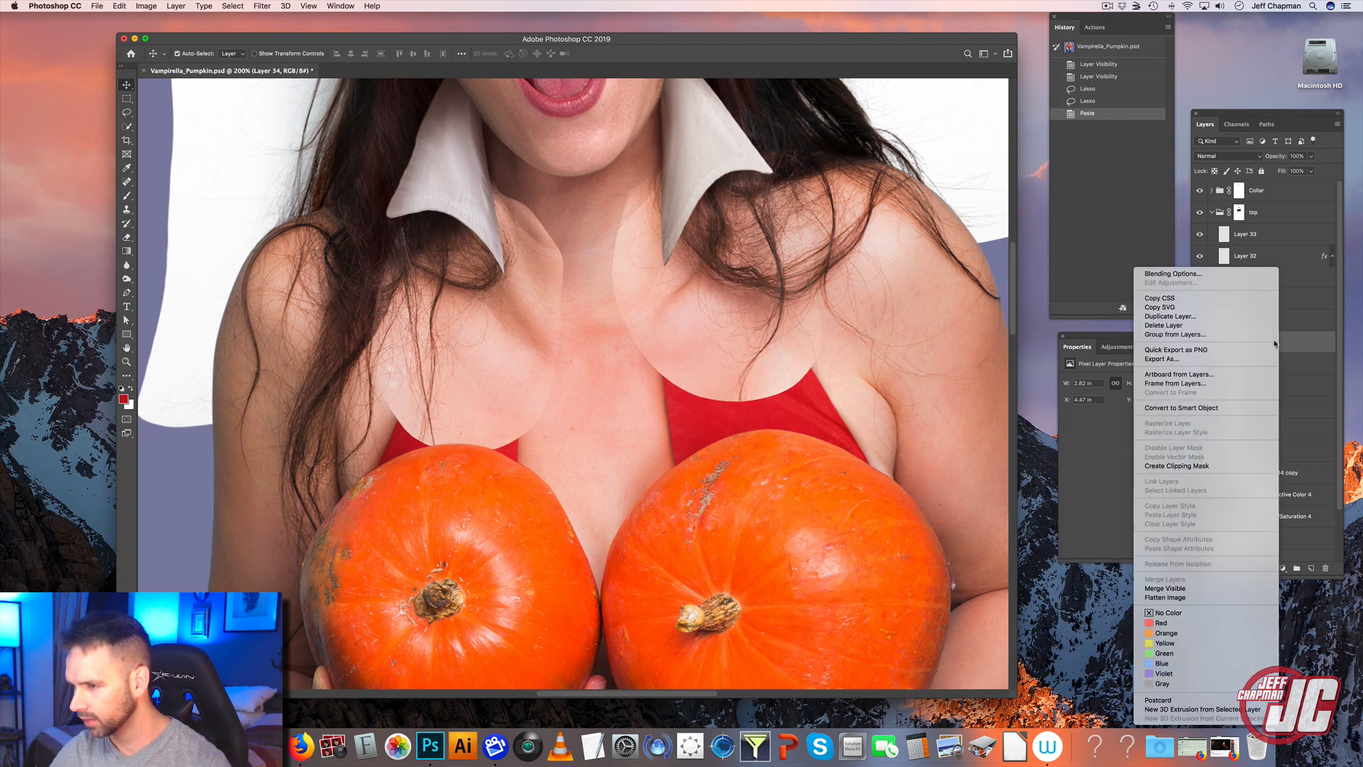
pyautogui.click(1193, 467)
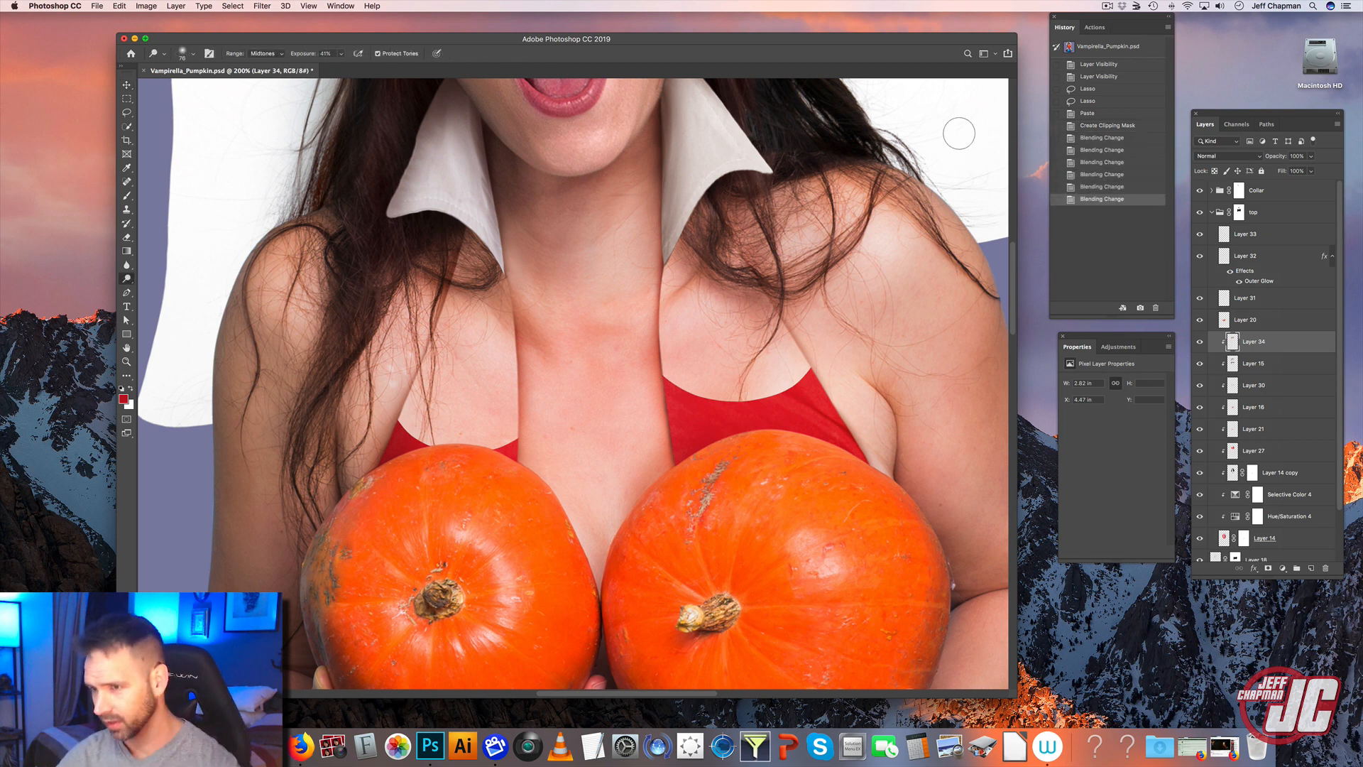
pyautogui.click(1244, 156)
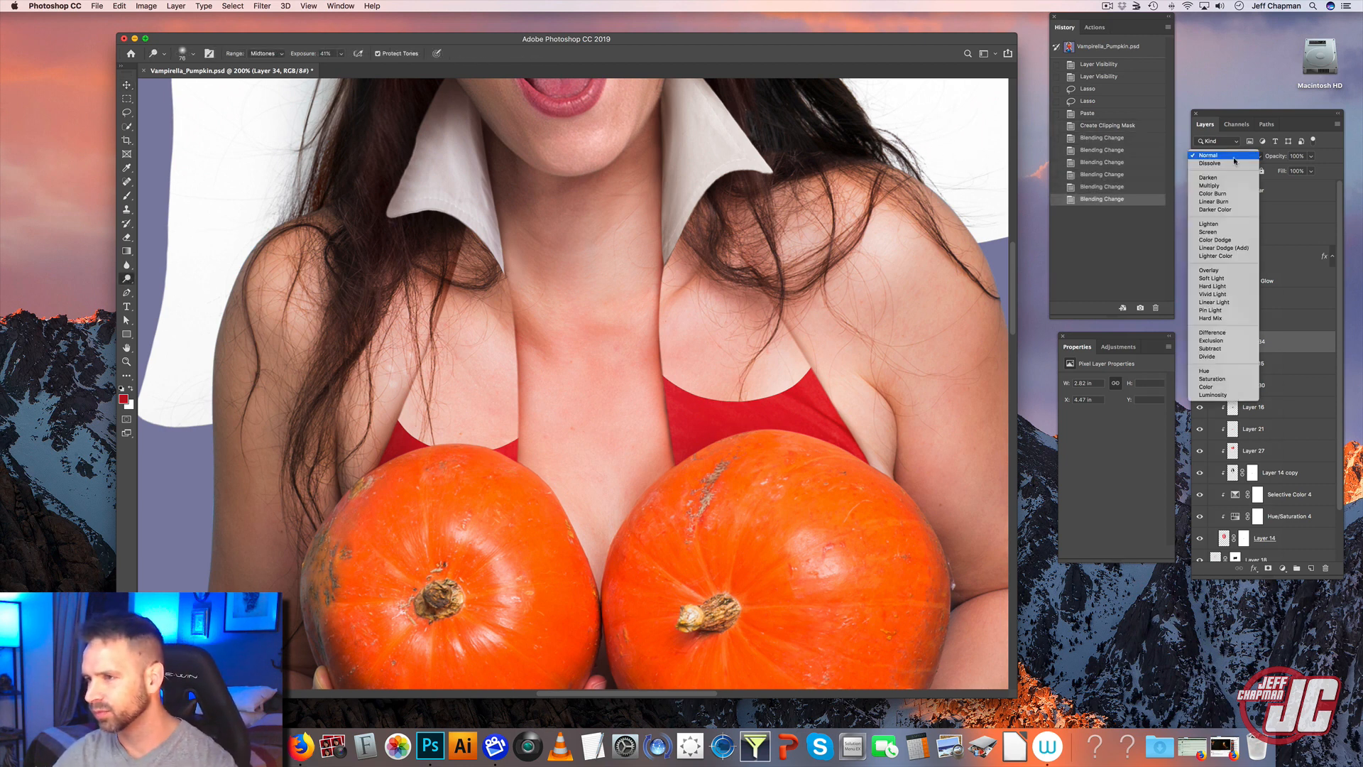
pyautogui.click(1218, 210)
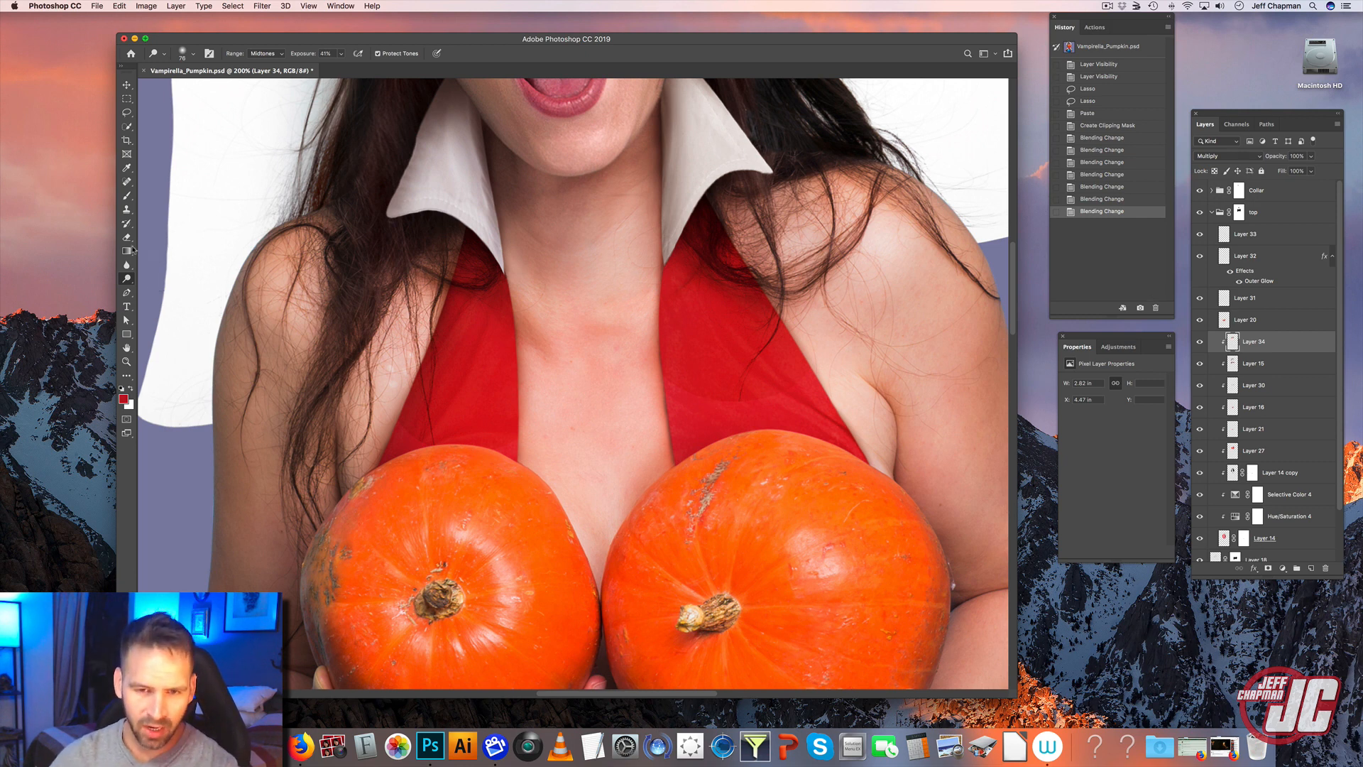
# - Erase the unwanted darkening on the pasted layer over the red straps with a soft, low-opacity 100 px eraser
pyautogui.click(125, 239)
pyautogui.rightClick(539, 294)
pyautogui.moveTo(632, 323); pyautogui.dragTo(622, 323)
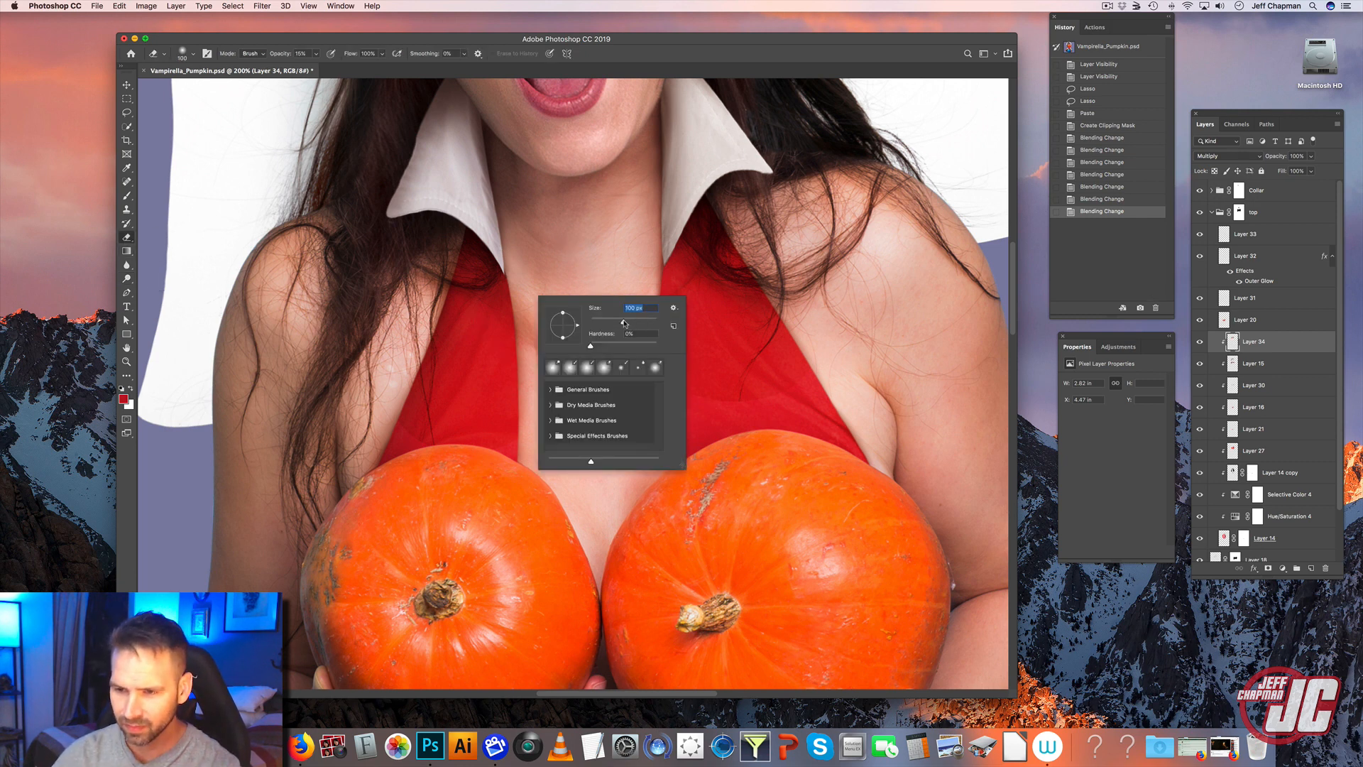
pyautogui.moveTo(617, 267); pyautogui.dragTo(660, 353)
pyautogui.click(674, 353)
pyautogui.click(681, 353)
pyautogui.click(689, 355)
pyautogui.click(694, 358)
pyautogui.click(699, 361)
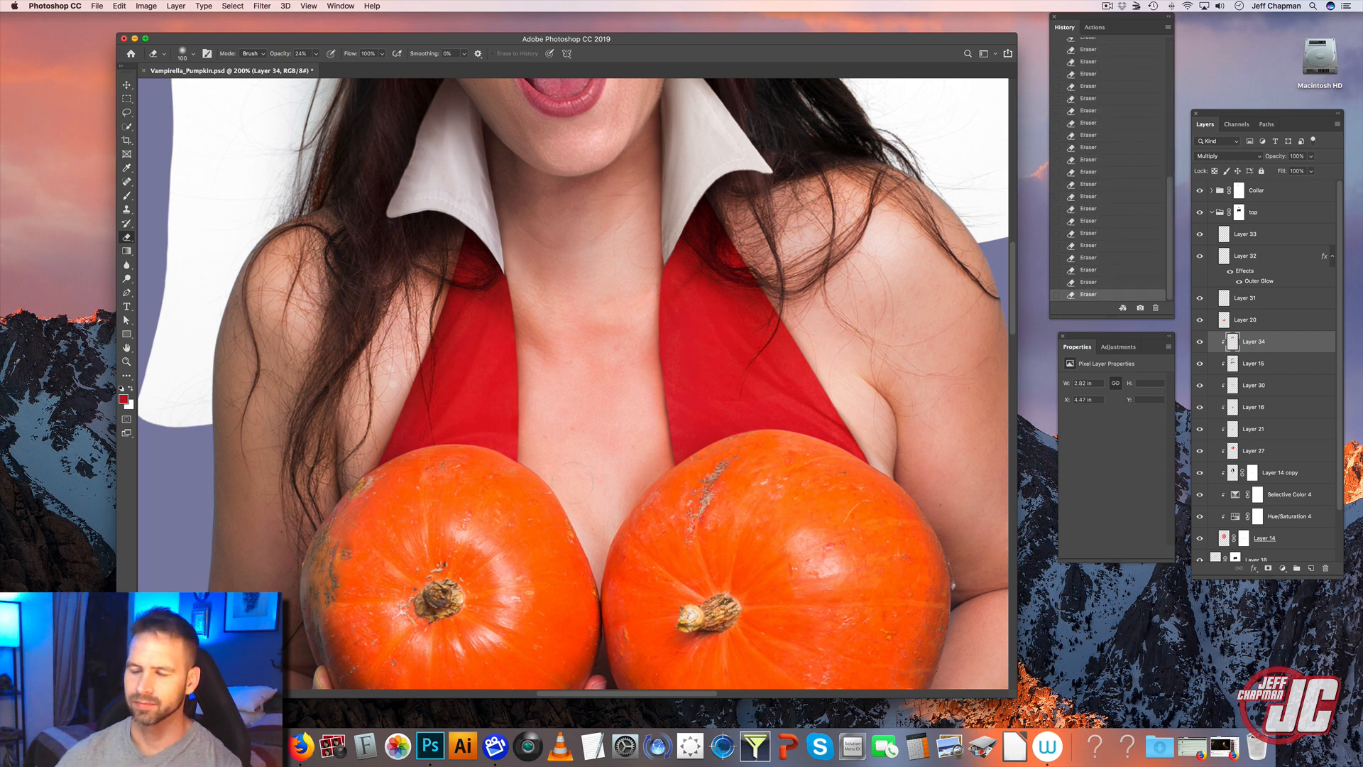
# - Activate the layer mask of Layer 14 in the top group, hiding and showing the layer to check what it covers
pyautogui.click(128, 362)
pyautogui.click(706, 296)
pyautogui.click(731, 248)
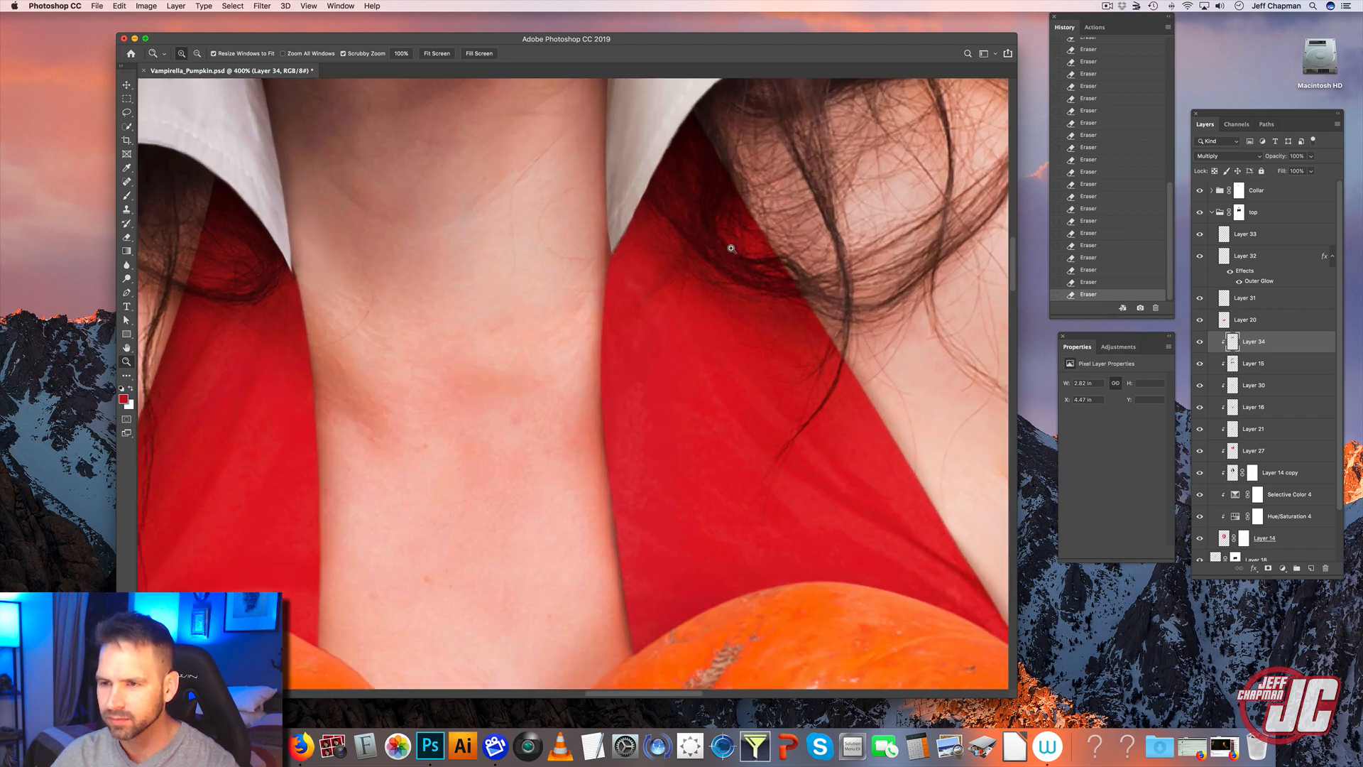
pyautogui.scroll(3, 746, 268)
pyautogui.hscroll(3, 746, 268)
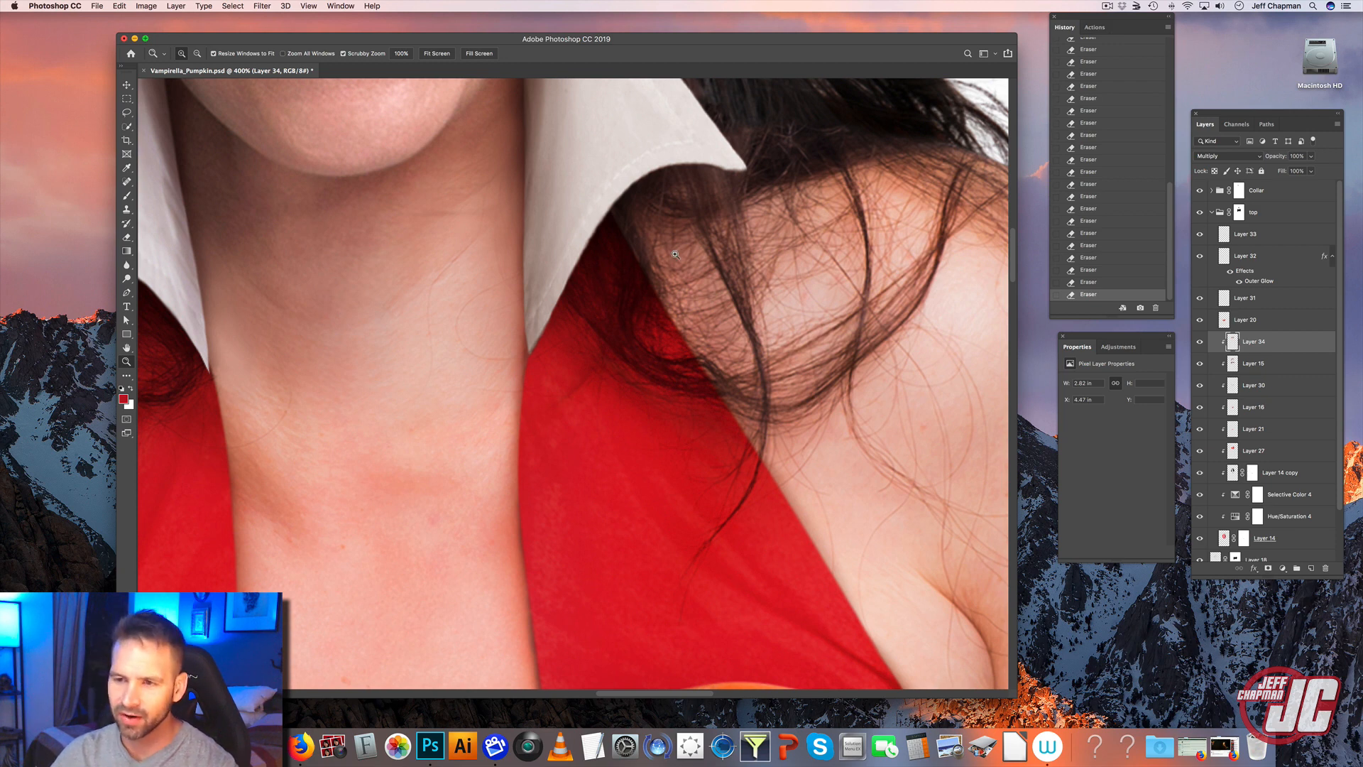
pyautogui.moveTo(572, 313); pyautogui.dragTo(638, 331)
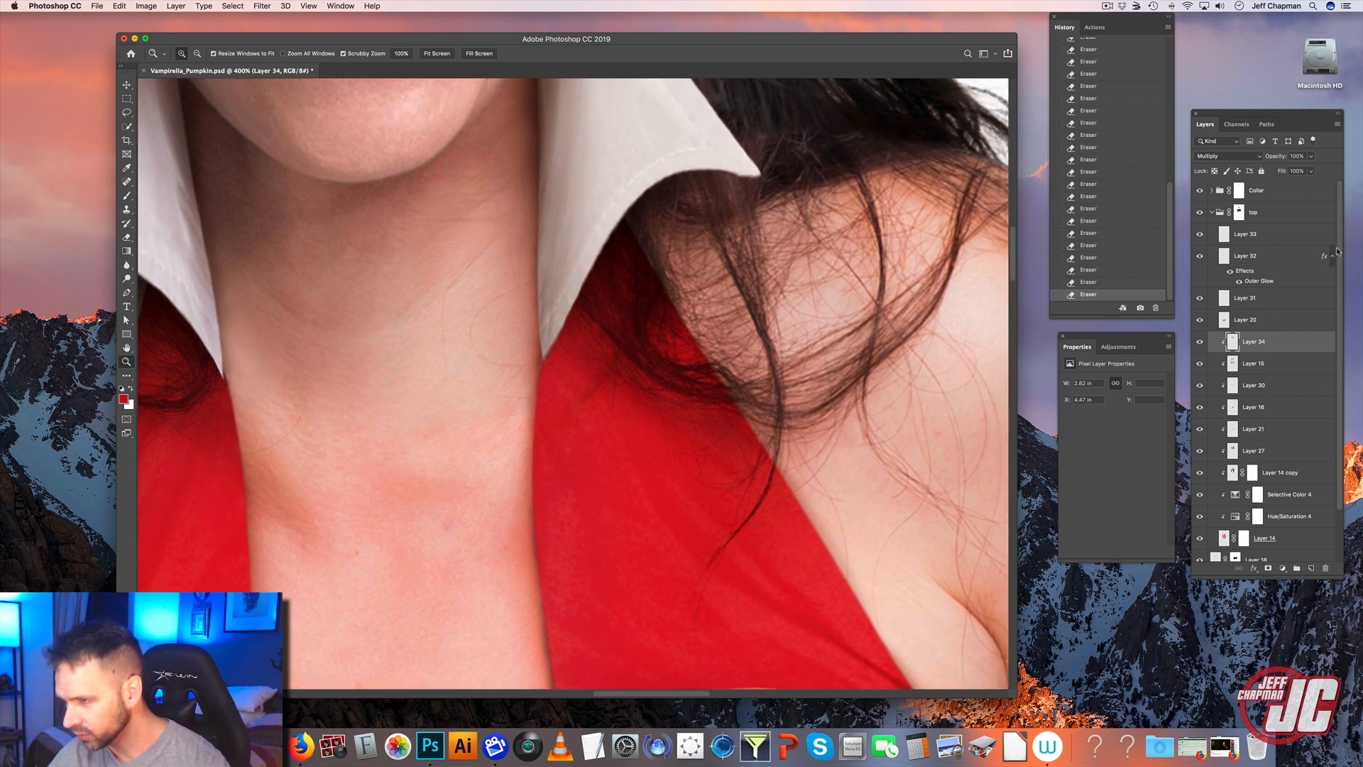
pyautogui.scroll(-3, 1271, 355)
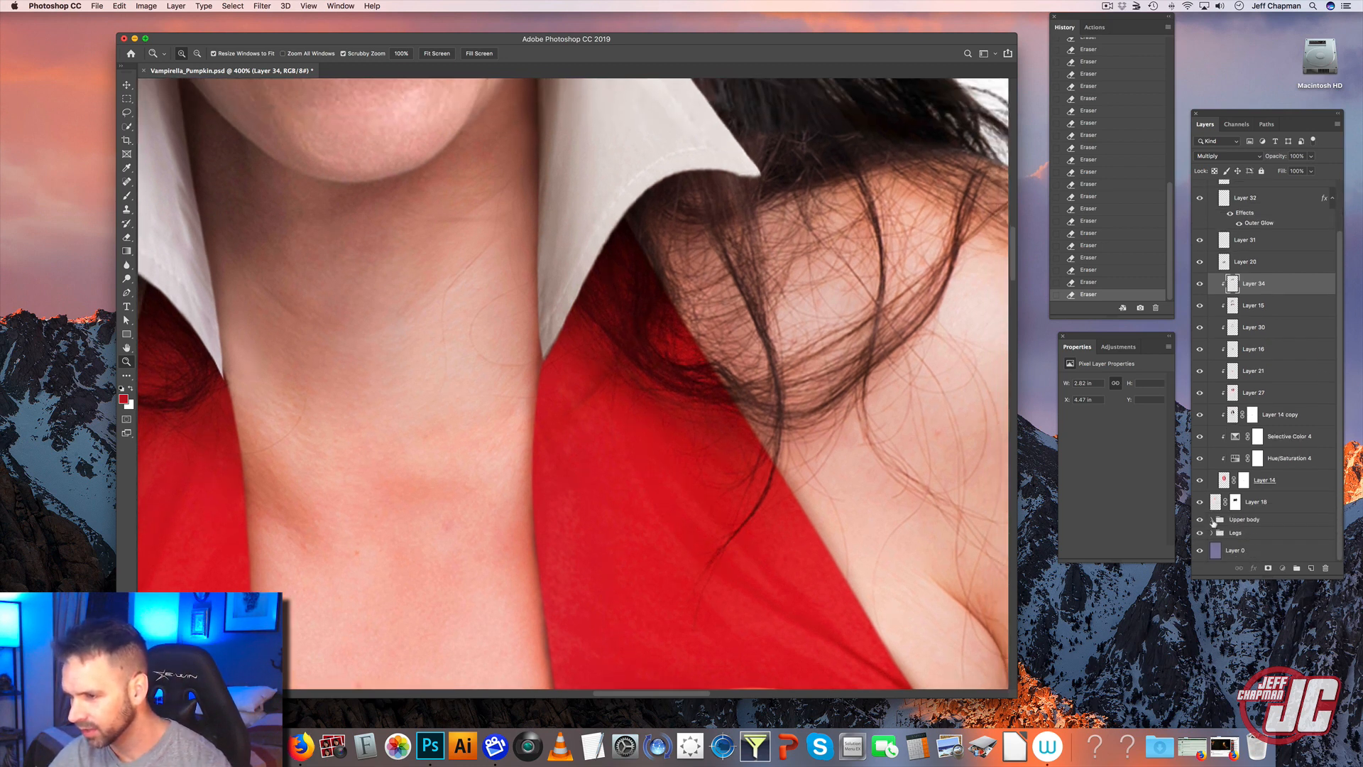
pyautogui.click(1212, 520)
pyautogui.scroll(-1, 1277, 355)
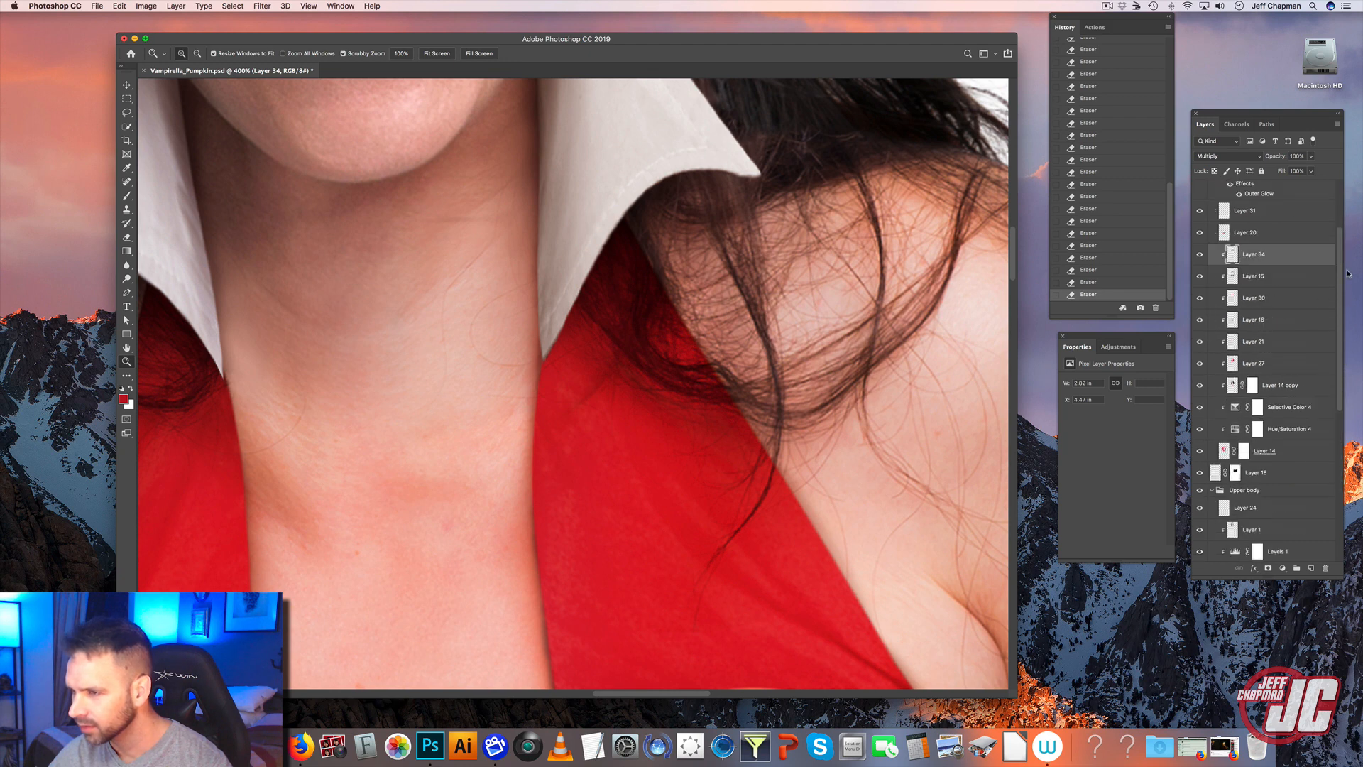
pyautogui.click(1252, 476)
pyautogui.click(1200, 472)
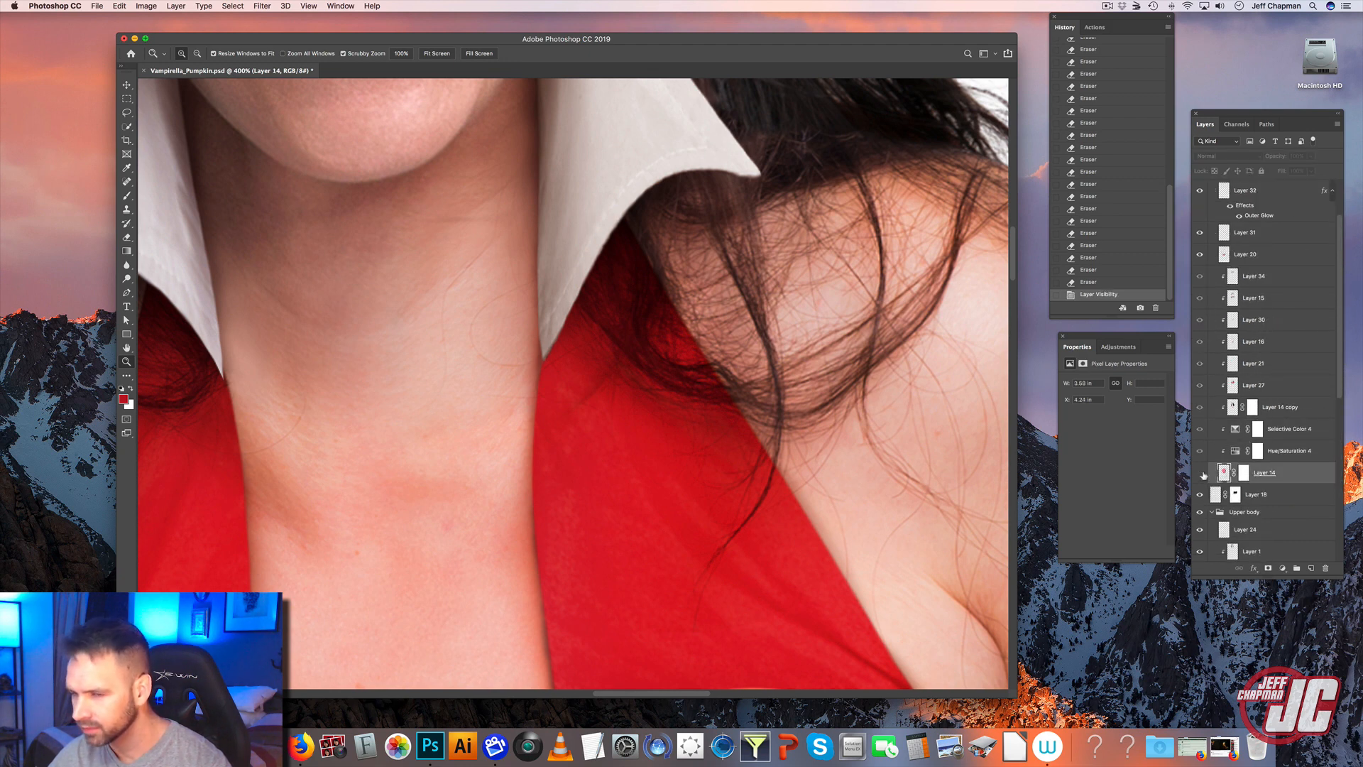
pyautogui.click(1200, 473)
pyautogui.click(1244, 473)
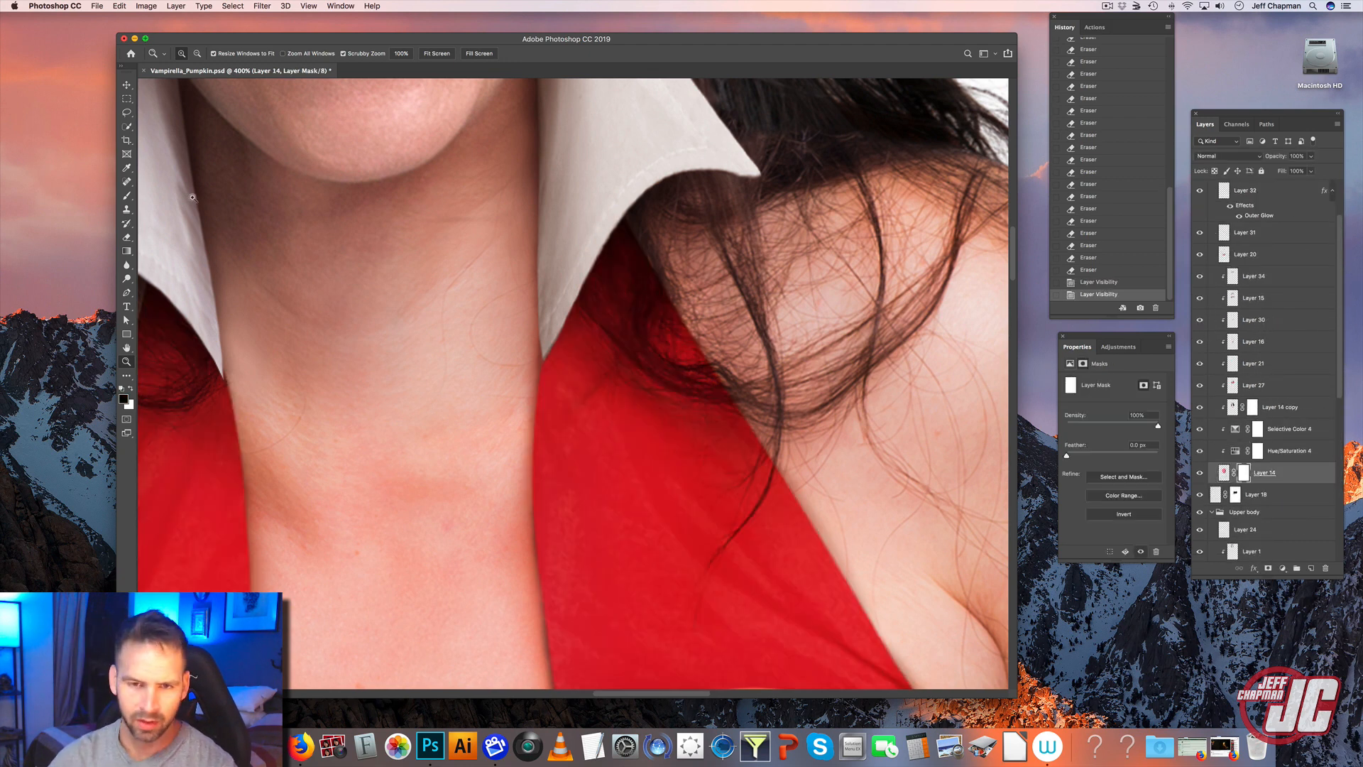
# - Paint black on Layer 14's mask along the strap edge under the hair, using a small brush with 0% hardness and 37% opacity
pyautogui.press('b')
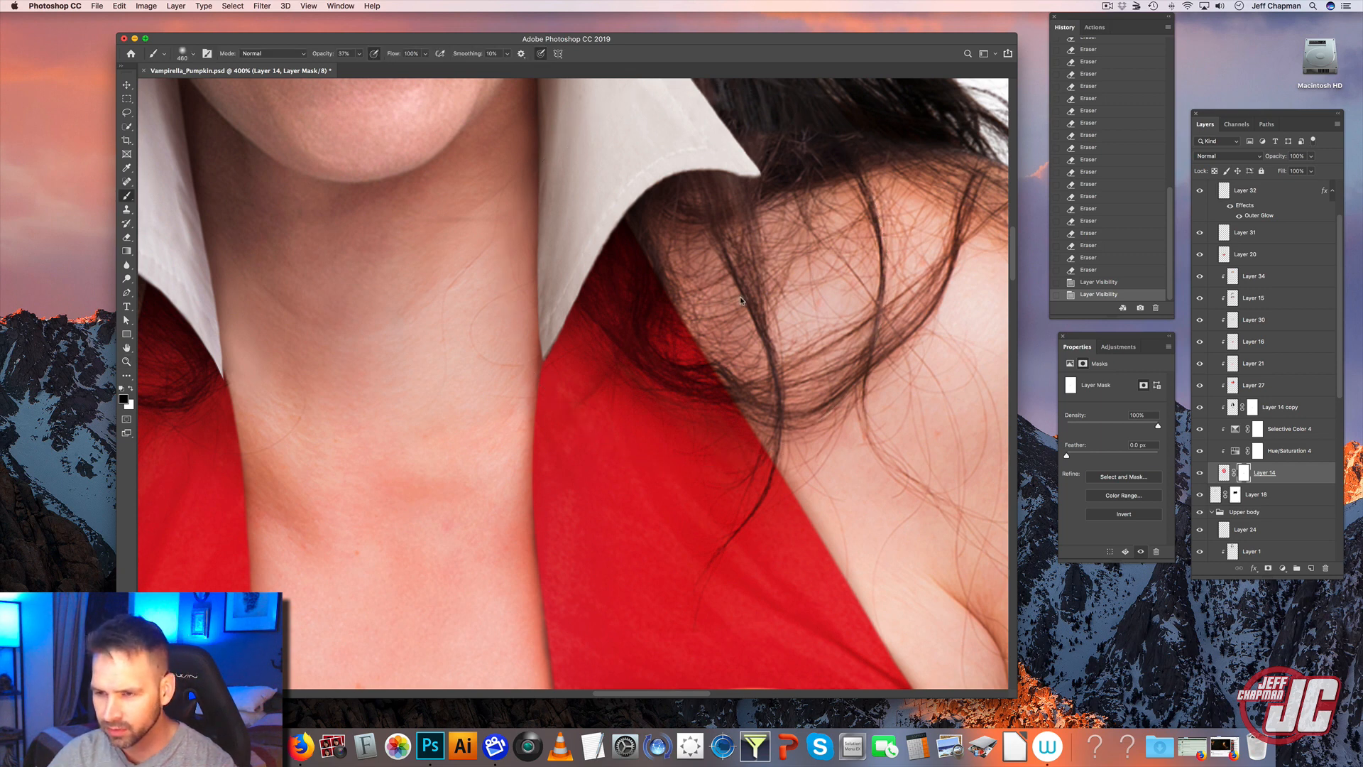
pyautogui.rightClick(772, 296)
pyautogui.click(762, 301)
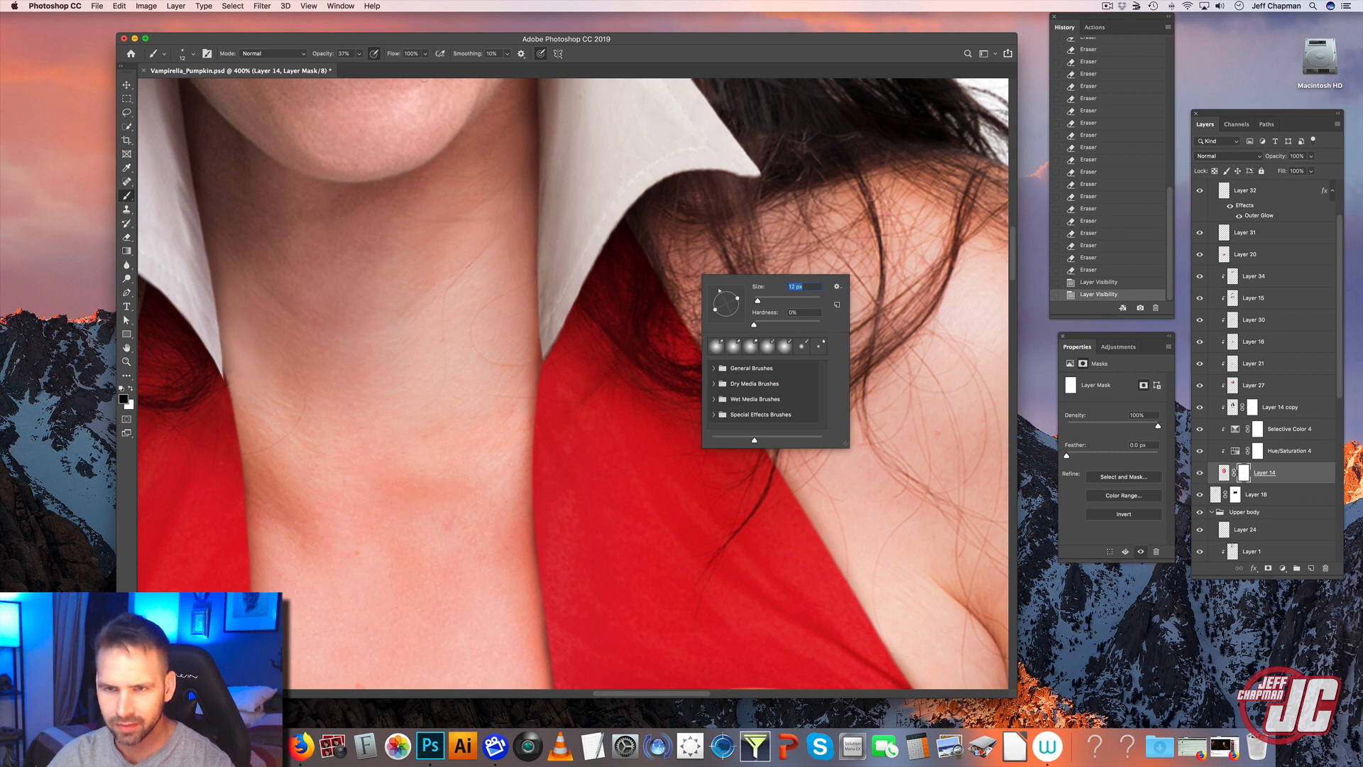
pyautogui.moveTo(644, 236)
pyautogui.mouseDown()
pyautogui.moveTo(662, 287)
pyautogui.moveTo(666, 258)
pyautogui.mouseUp()
pyautogui.moveTo(731, 377); pyautogui.dragTo(739, 398)
pyautogui.moveTo(734, 385)
pyautogui.mouseDown()
pyautogui.moveTo(750, 397)
pyautogui.moveTo(701, 371)
pyautogui.moveTo(729, 384)
pyautogui.moveTo(644, 274)
pyautogui.moveTo(657, 277)
pyautogui.mouseUp()
pyautogui.moveTo(657, 277); pyautogui.dragTo(700, 394)
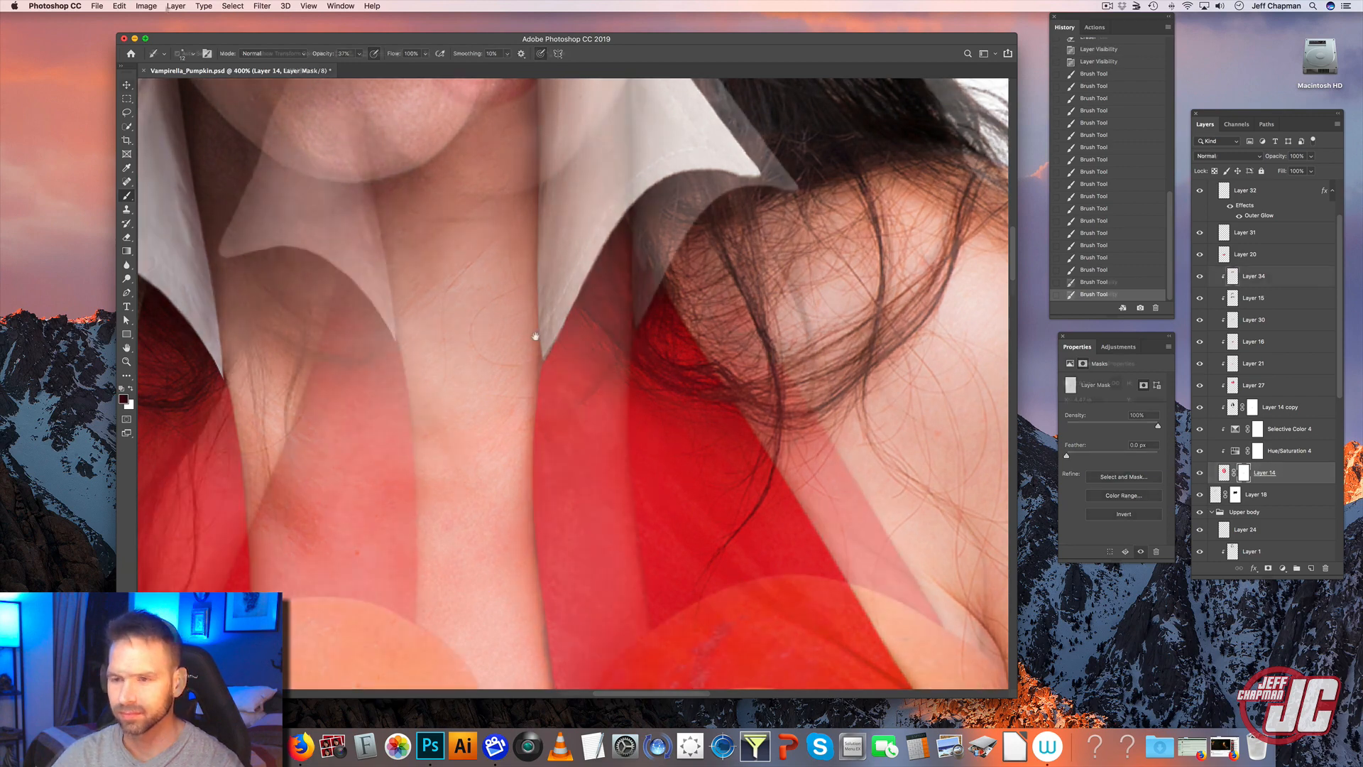
# - Adjust Levels on Layer 34 by setting the midtones to 1.24, raising the black point and lowering the white point
pyautogui.click(162, 8)
pyautogui.moveTo(185, 35)
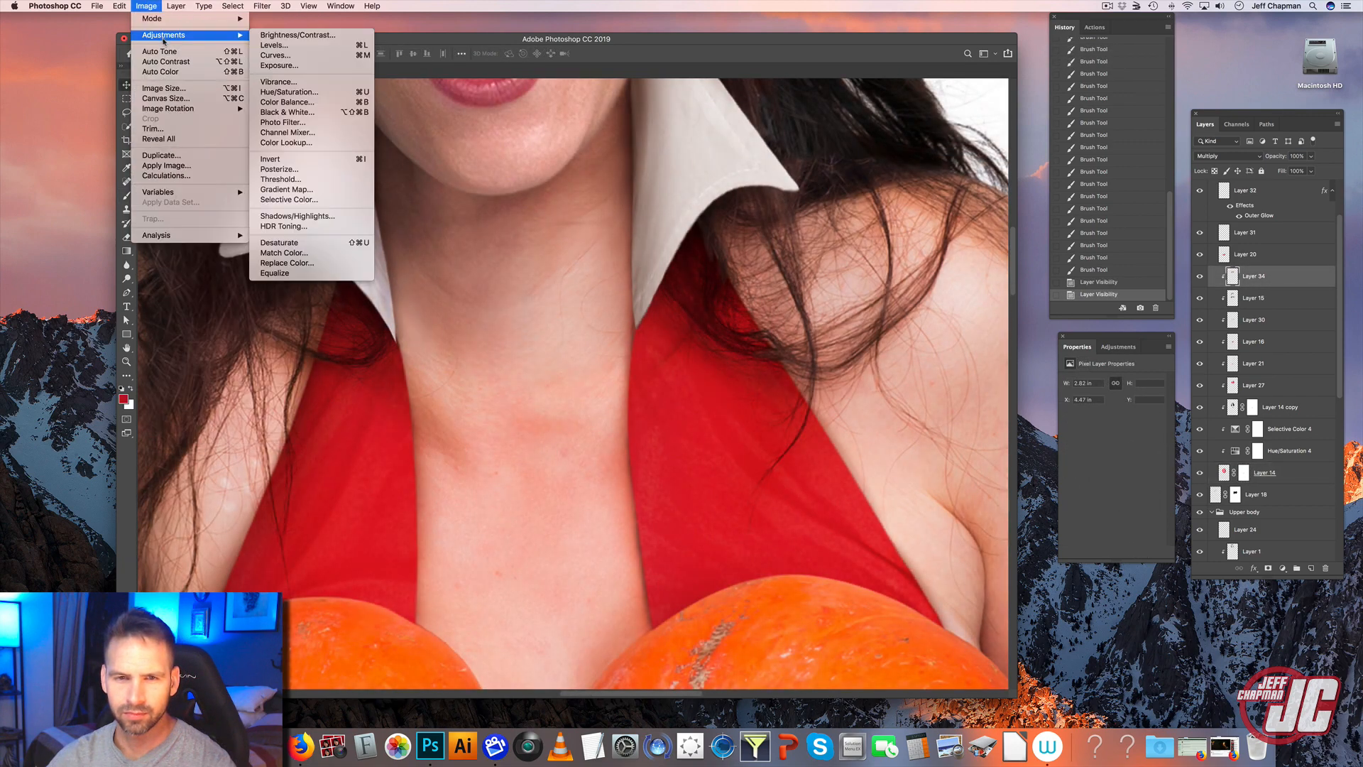
pyautogui.click(284, 49)
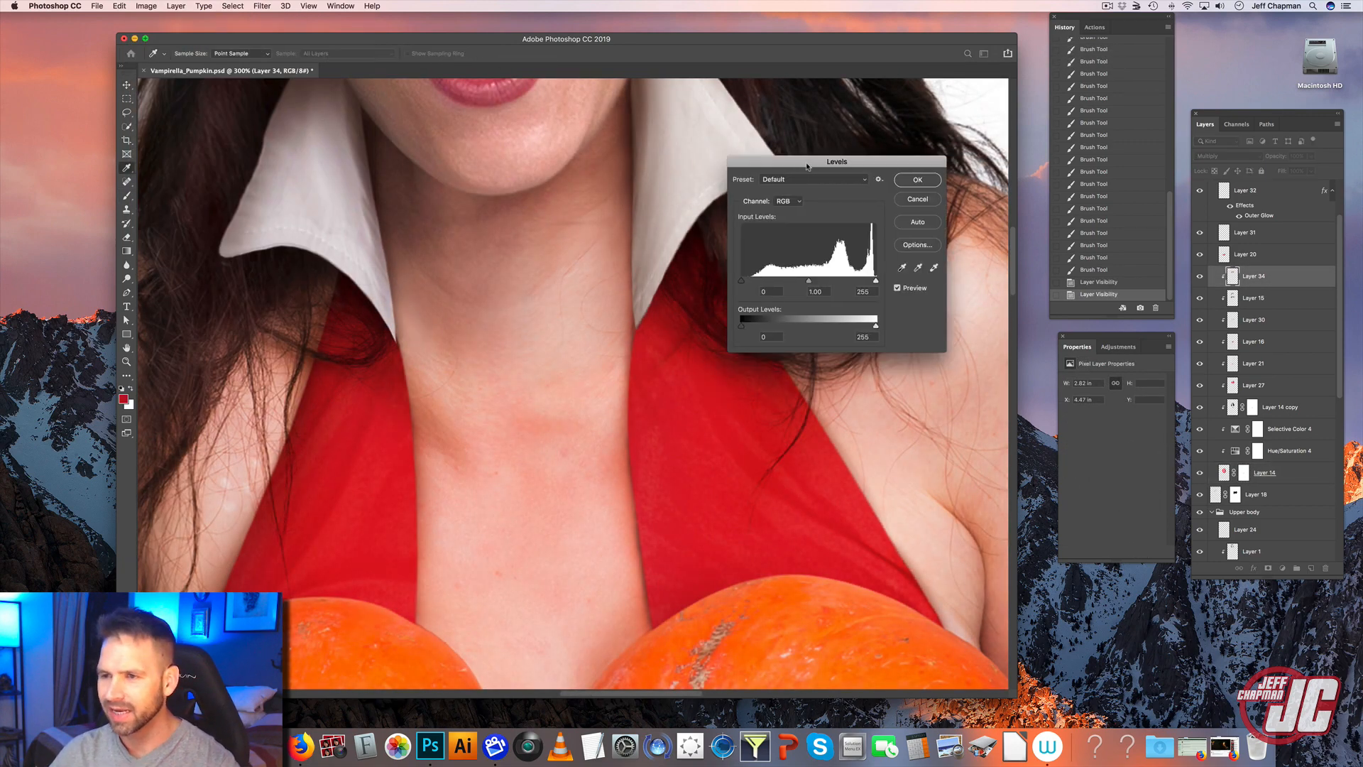
pyautogui.moveTo(802, 163); pyautogui.dragTo(950, 130)
pyautogui.click(951, 247)
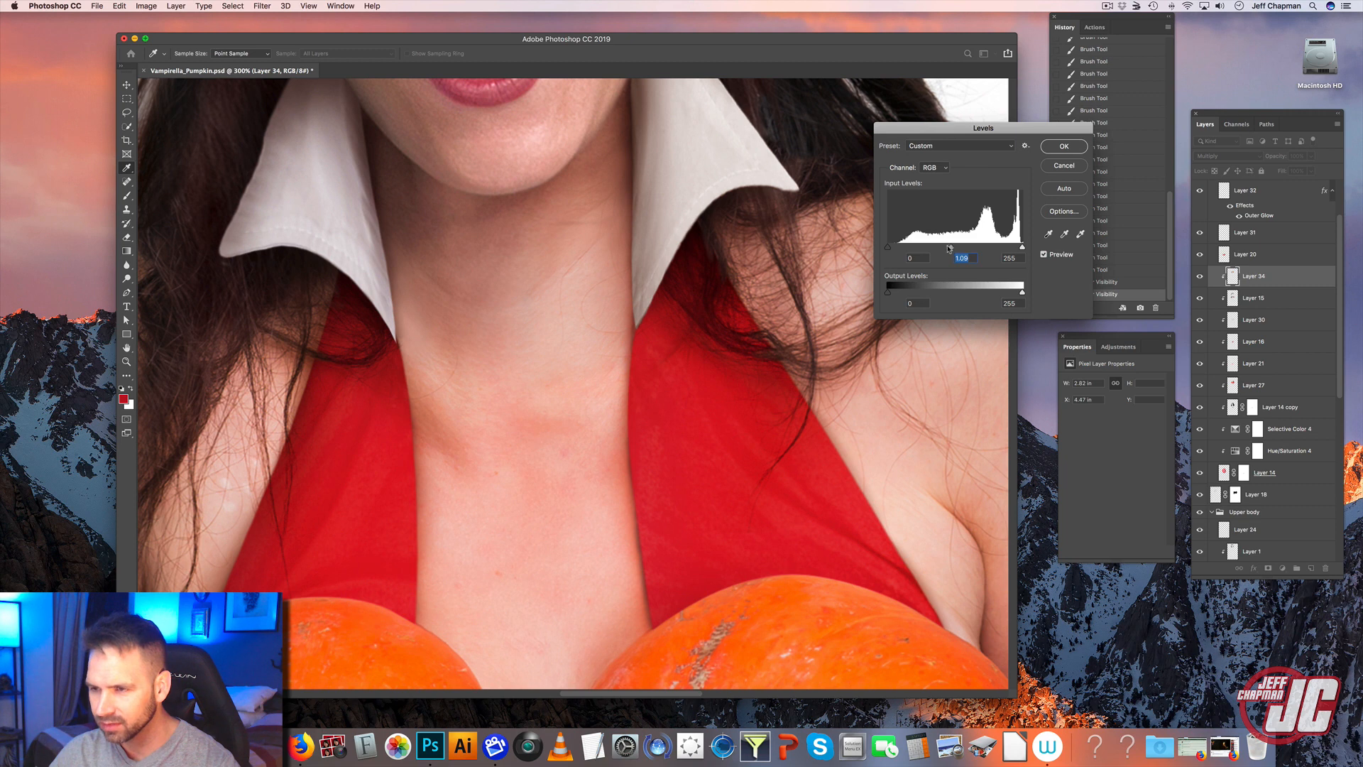
pyautogui.moveTo(888, 247); pyautogui.dragTo(897, 249)
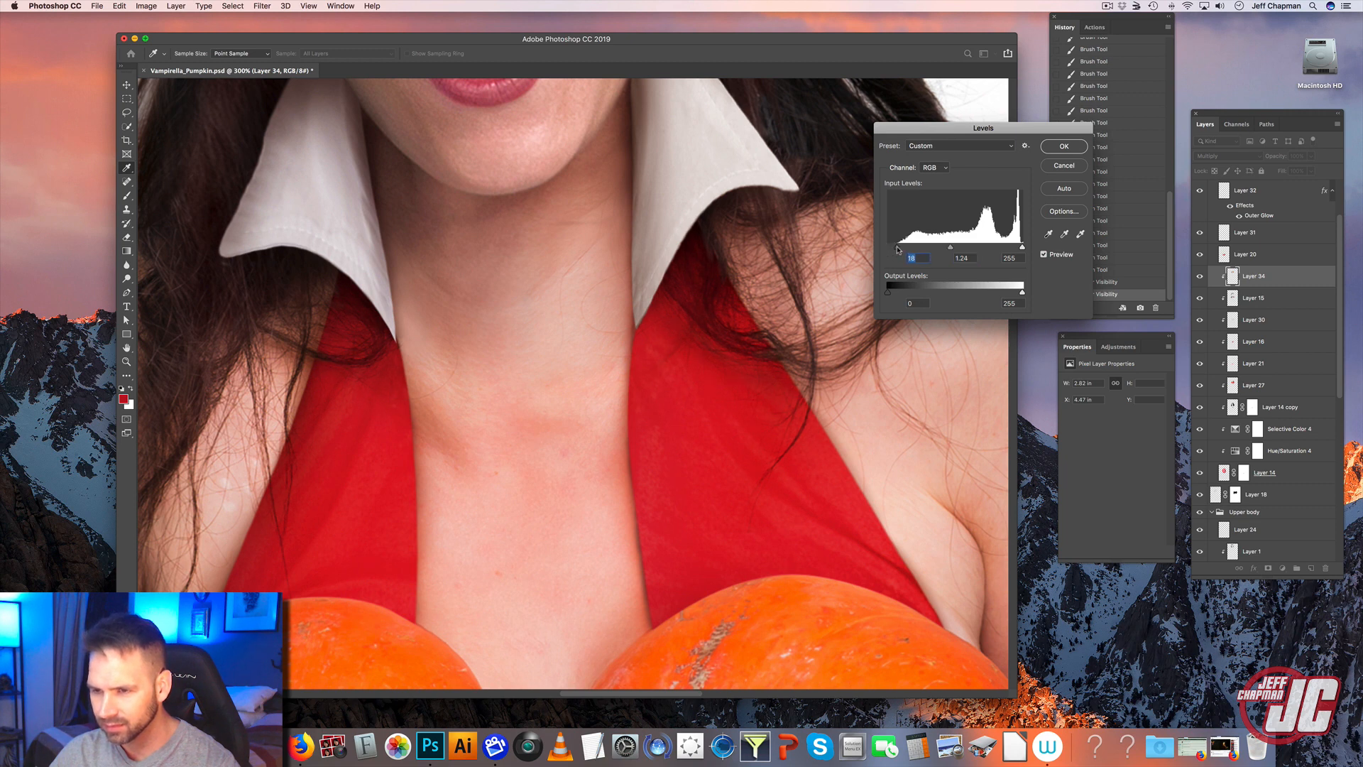
pyautogui.moveTo(1021, 248); pyautogui.dragTo(1015, 250)
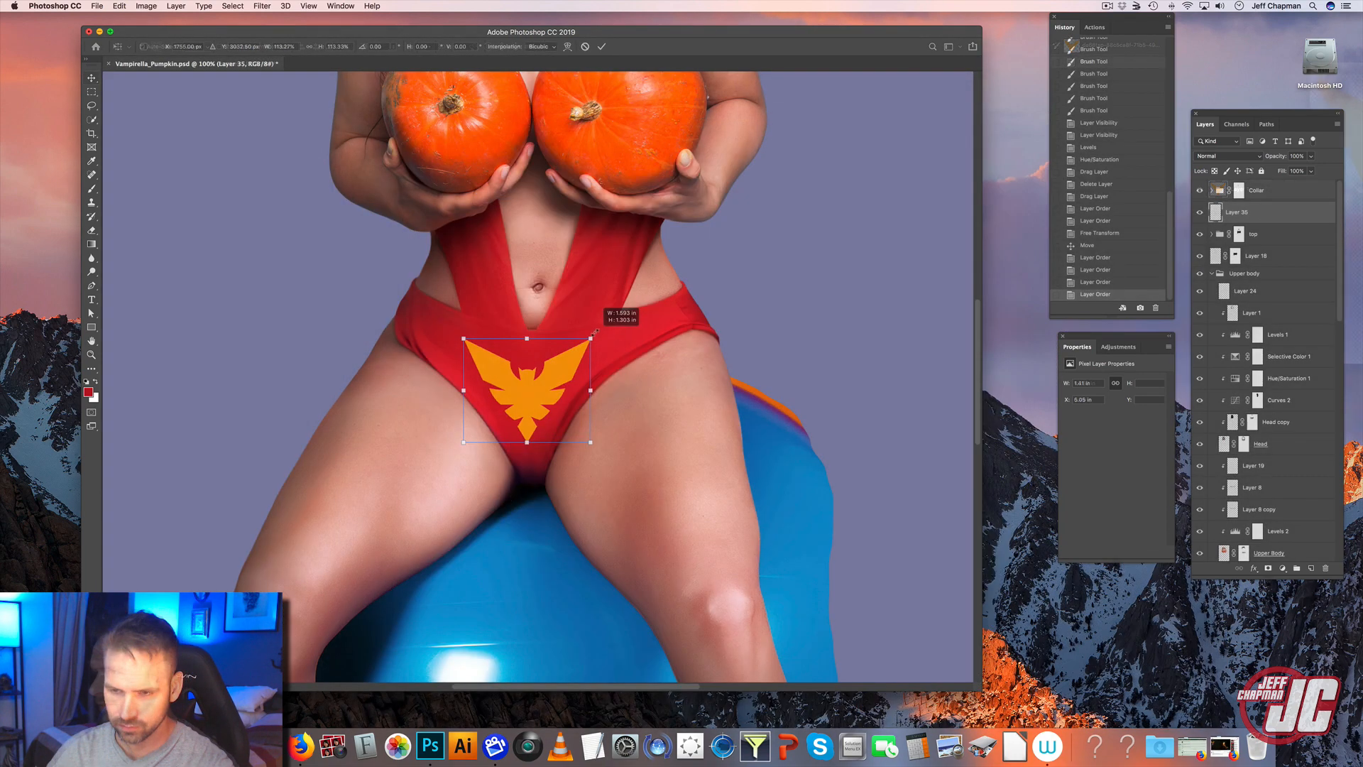
# - Scale the yellow bat emblem and warp it so it follows the curve of the red costume's front
pyautogui.moveTo(595, 332); pyautogui.dragTo(573, 360)
pyautogui.press('Return')
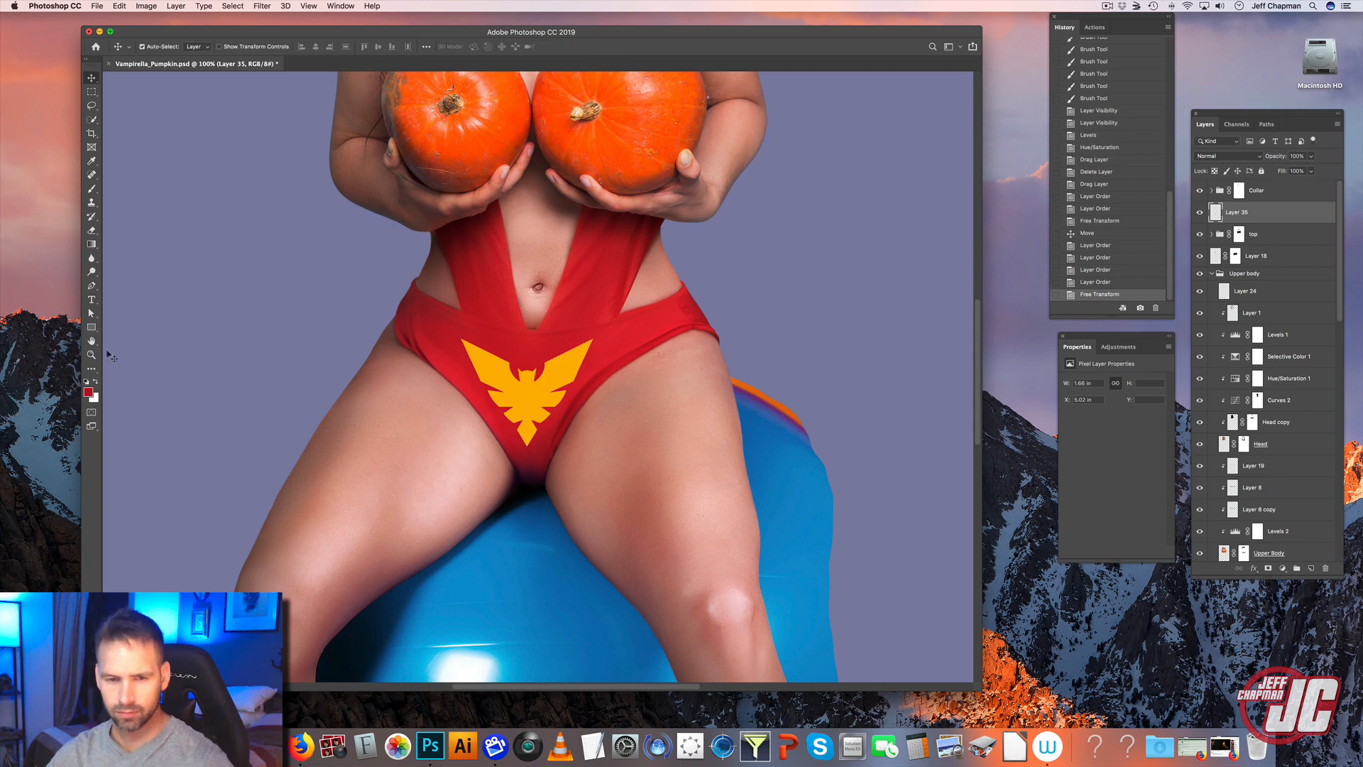
pyautogui.press('z')
pyautogui.click(528, 406)
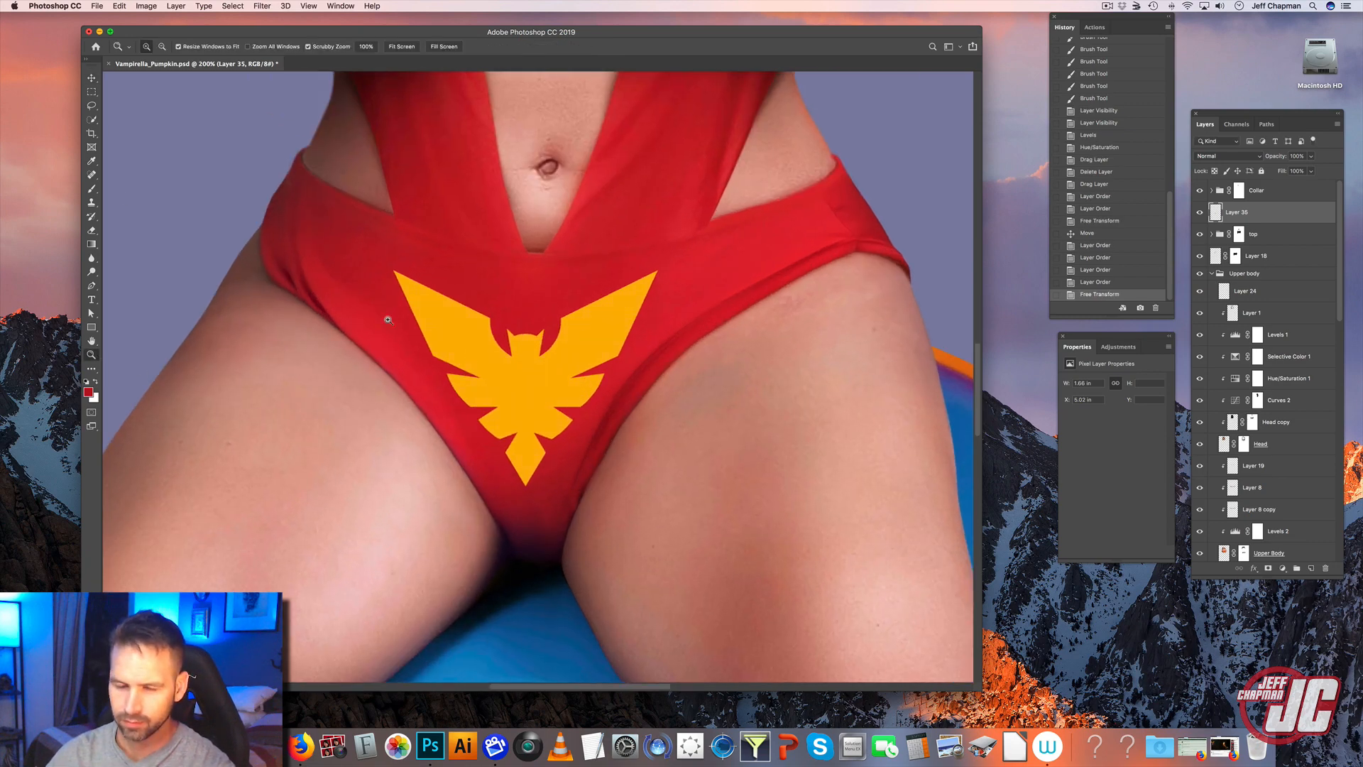
pyautogui.click(92, 79)
pyautogui.click(146, 6)
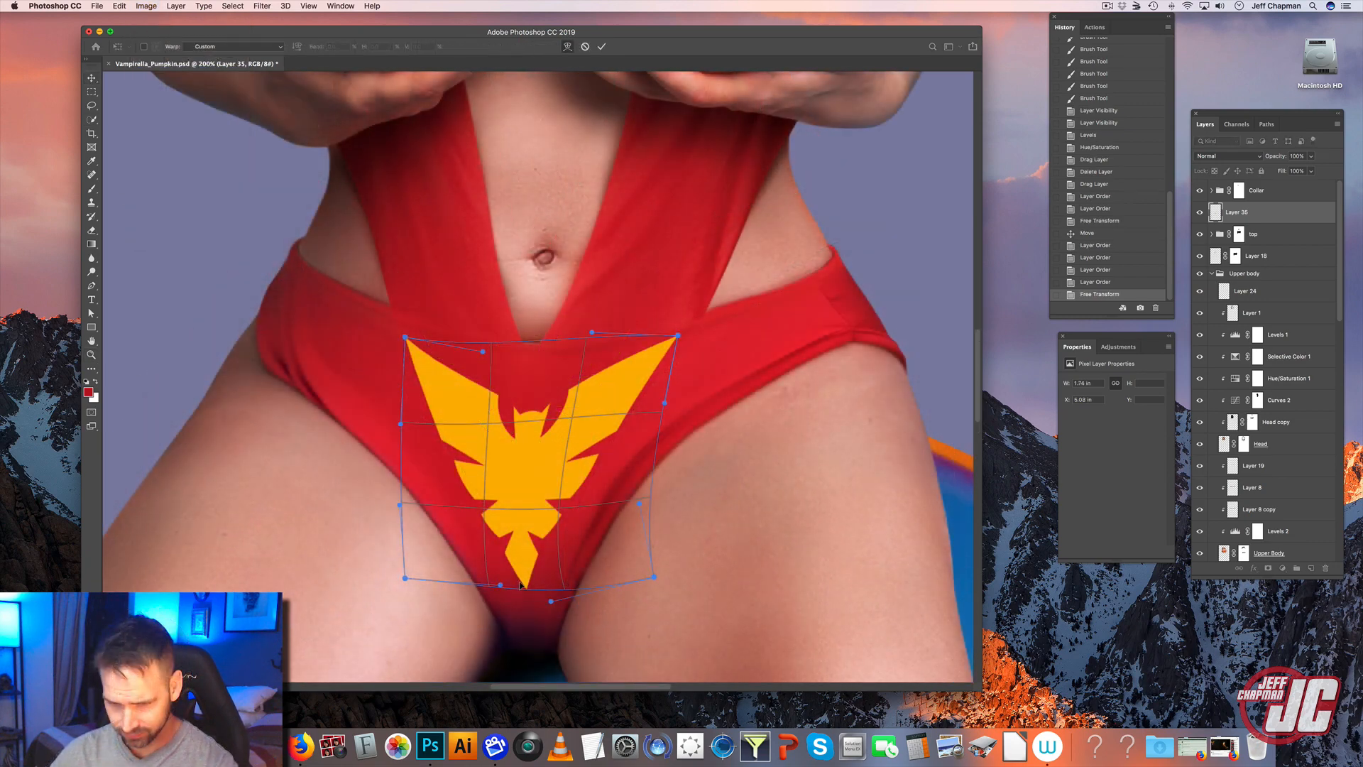
pyautogui.moveTo(541, 559); pyautogui.dragTo(533, 562)
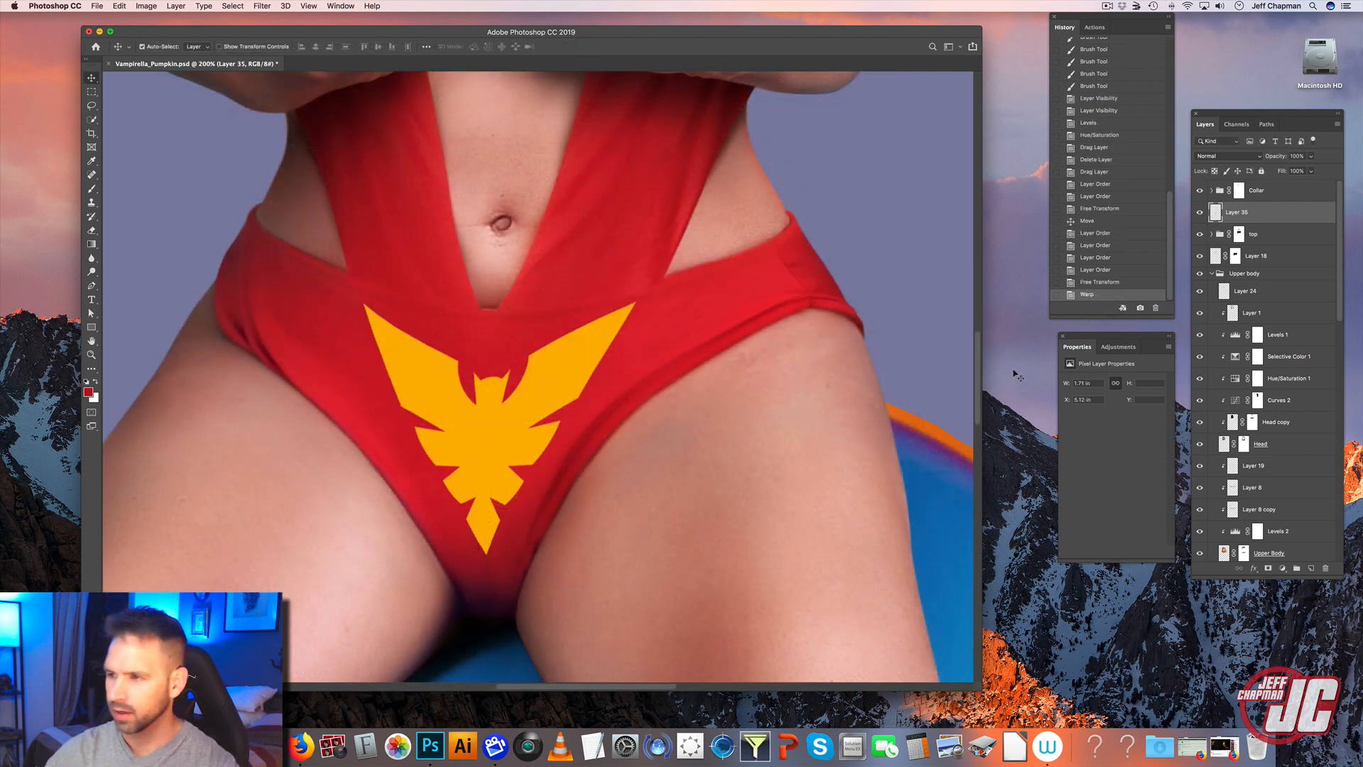
# - Darken the lower part of the emblem with the Burn tool at Midtones, 14% exposure, using a brush with 0% hardness
pyautogui.click(92, 273)
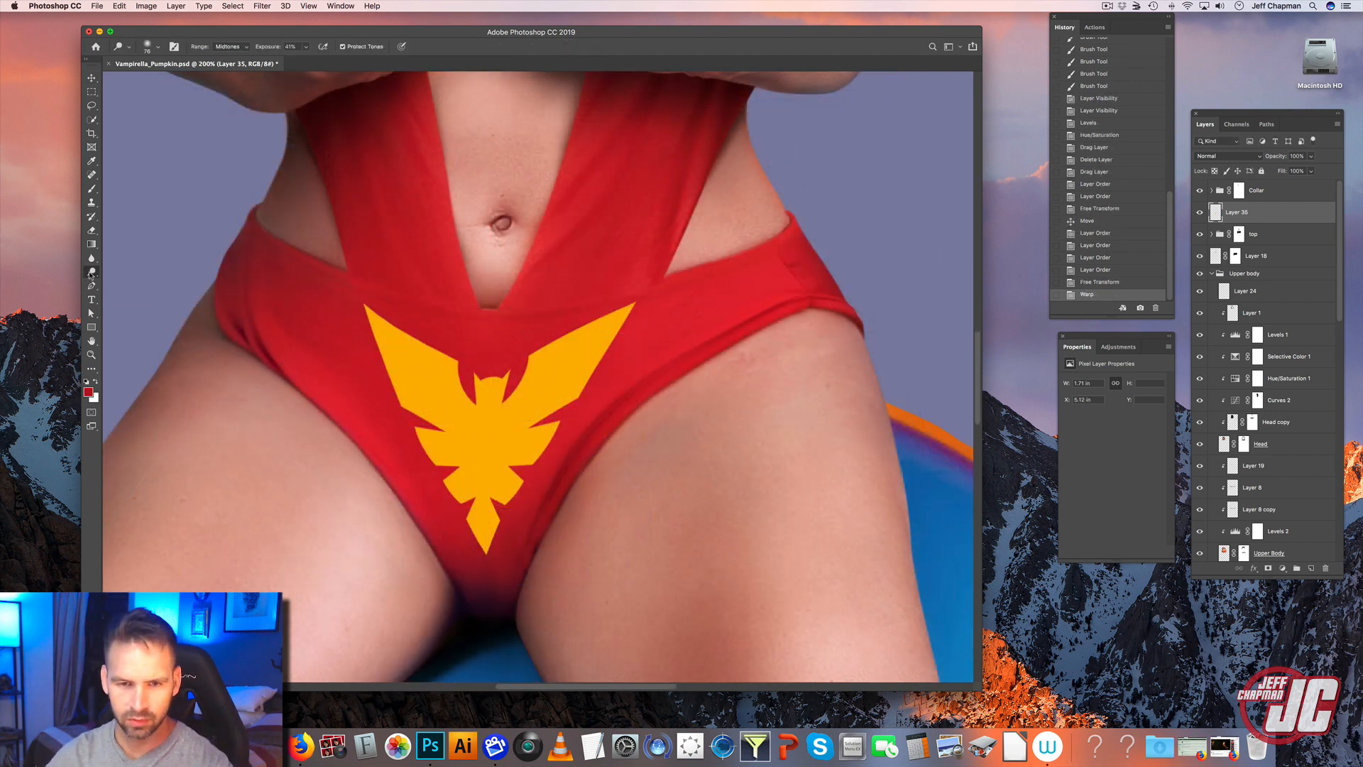
pyautogui.click(122, 282)
pyautogui.rightClick(613, 308)
pyautogui.moveTo(704, 322); pyautogui.dragTo(715, 321)
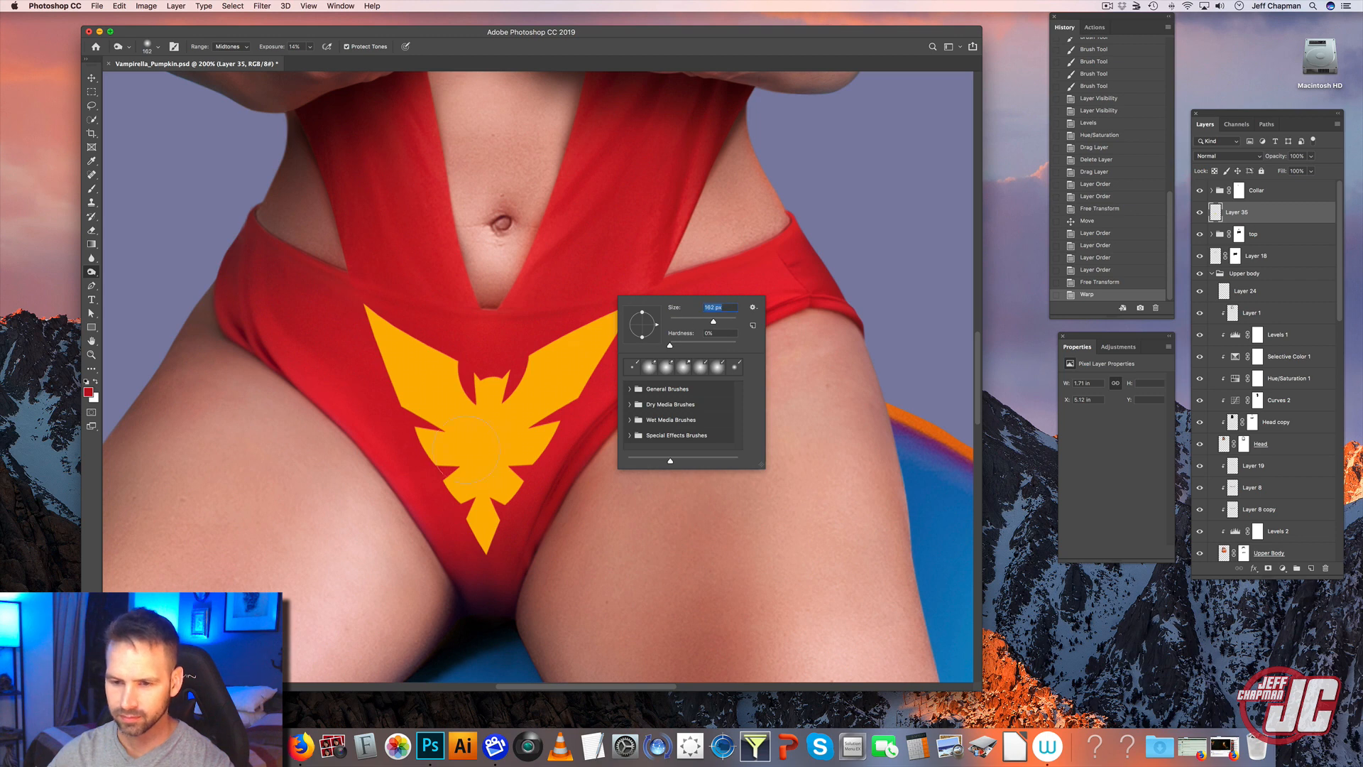
pyautogui.press('Return')
pyautogui.moveTo(524, 563); pyautogui.dragTo(499, 533)
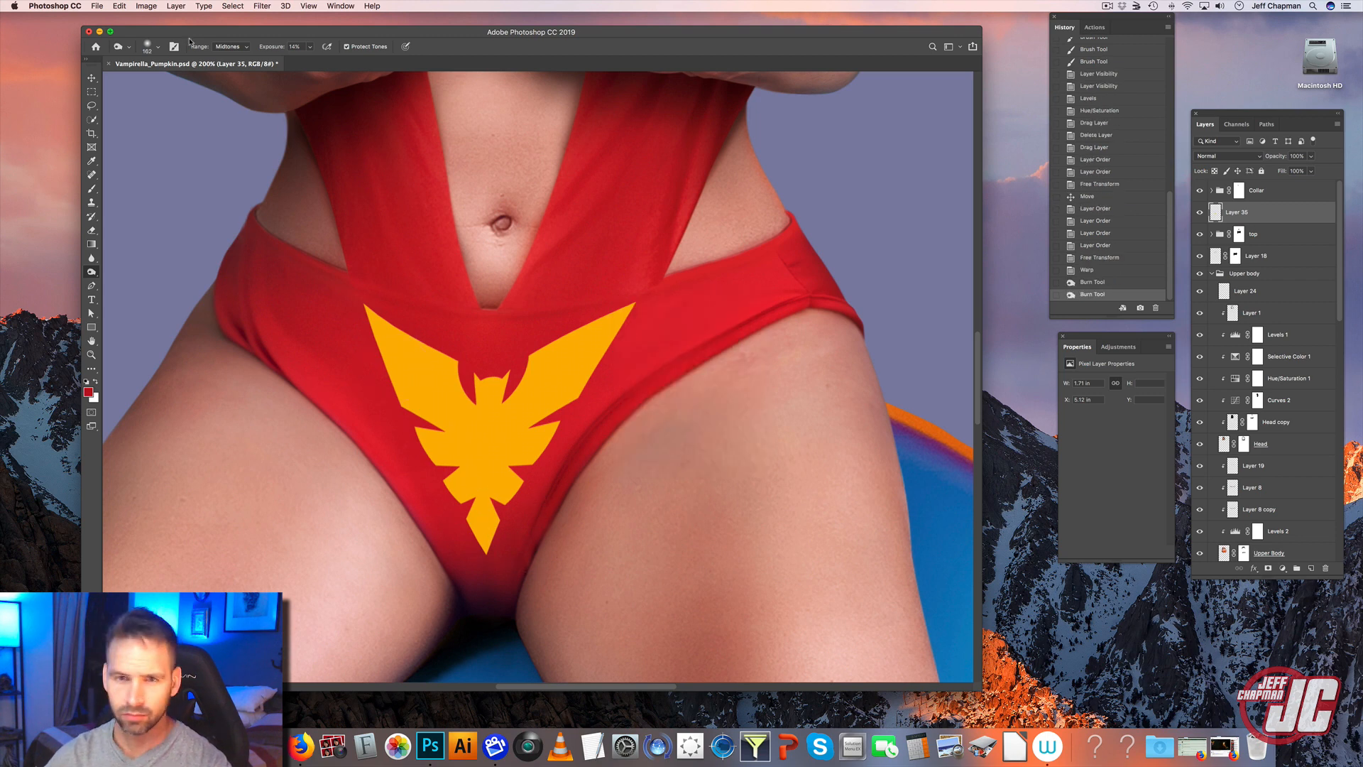
# - Burn the emblem's body, lower tail and wings with a larger soft brush and the range set to Highlights
pyautogui.click(228, 46)
pyautogui.click(229, 54)
pyautogui.moveTo(418, 455)
pyautogui.mouseDown()
pyautogui.moveTo(513, 527)
pyautogui.moveTo(535, 454)
pyautogui.mouseUp()
pyautogui.rightClick(551, 426)
pyautogui.click(662, 450)
pyautogui.press('Return')
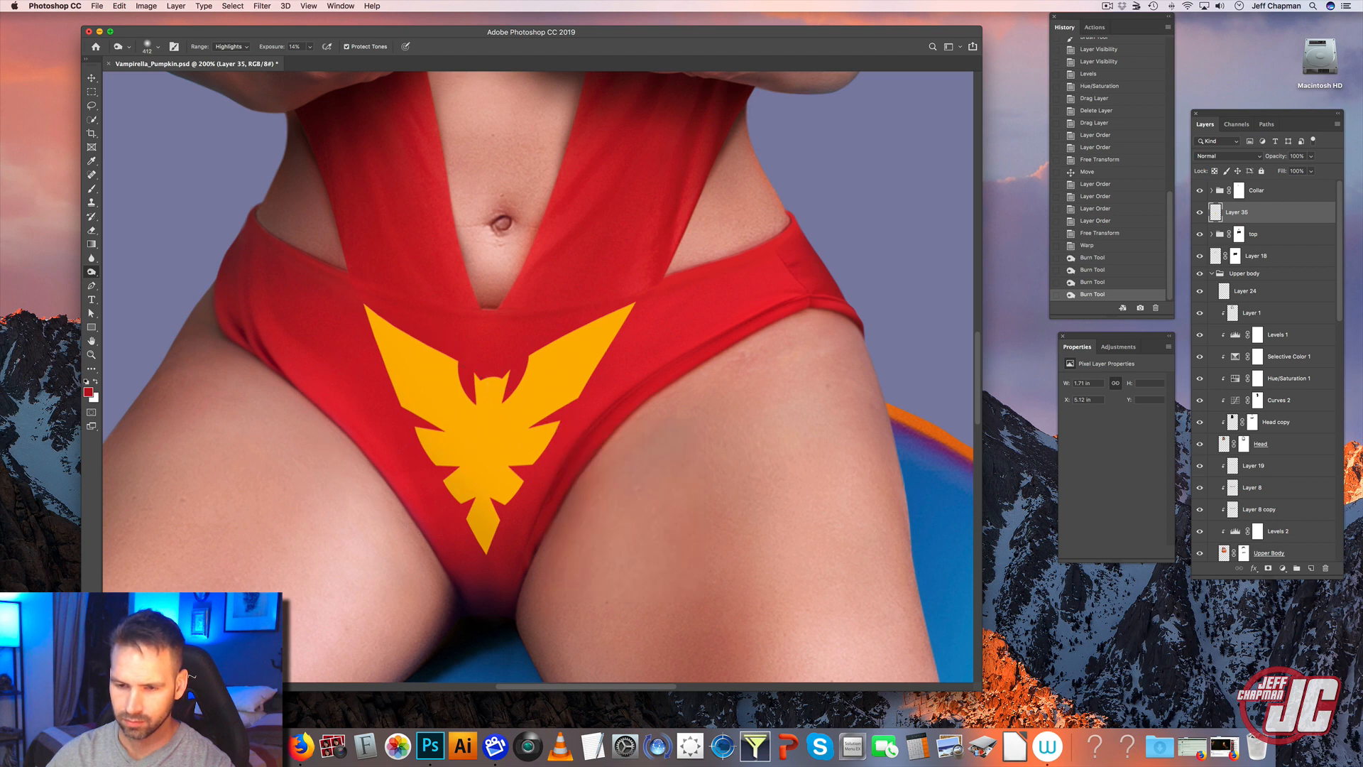
pyautogui.moveTo(426, 465); pyautogui.dragTo(511, 483)
pyautogui.moveTo(511, 490); pyautogui.dragTo(543, 522)
pyautogui.moveTo(464, 554); pyautogui.dragTo(495, 547)
pyautogui.moveTo(337, 324); pyautogui.dragTo(419, 500)
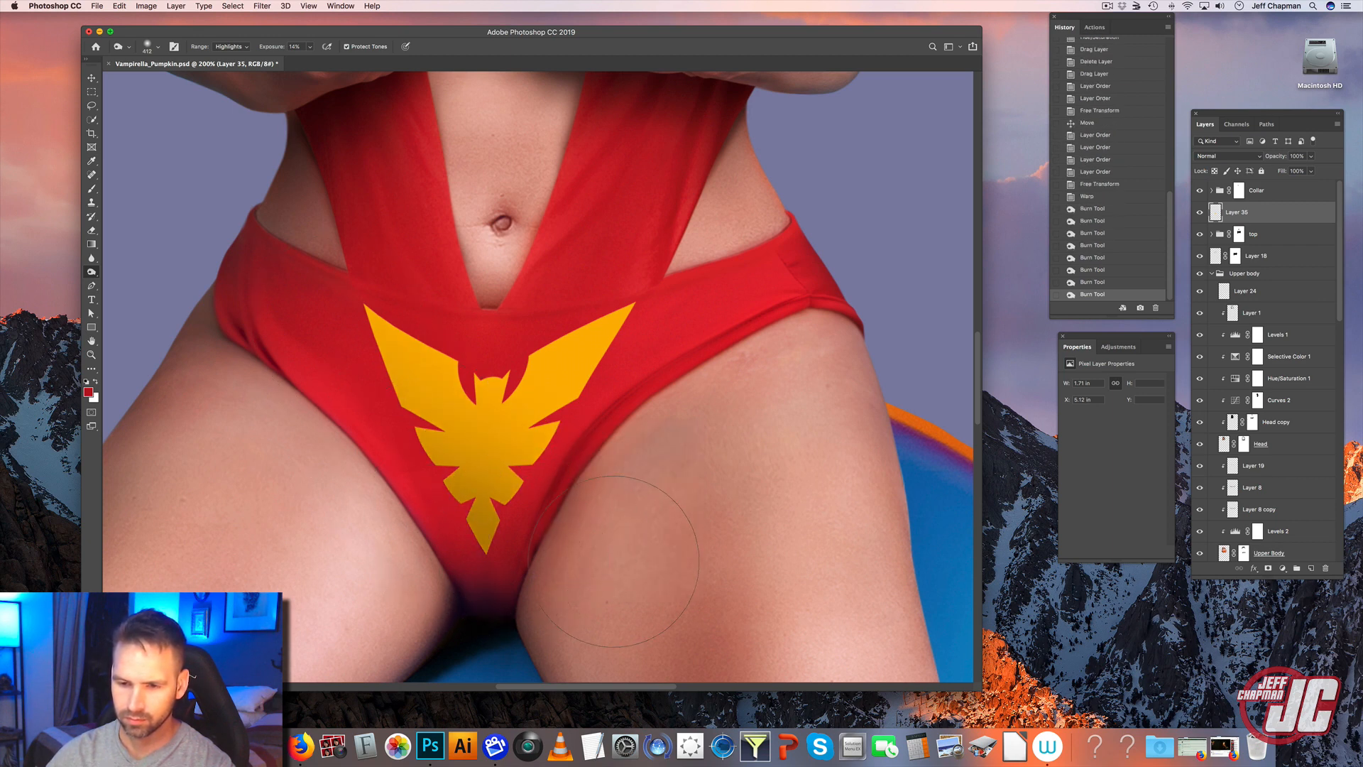
pyautogui.moveTo(628, 553); pyautogui.dragTo(548, 545)
pyautogui.moveTo(377, 369); pyautogui.dragTo(458, 453)
pyautogui.moveTo(731, 501); pyautogui.dragTo(603, 504)
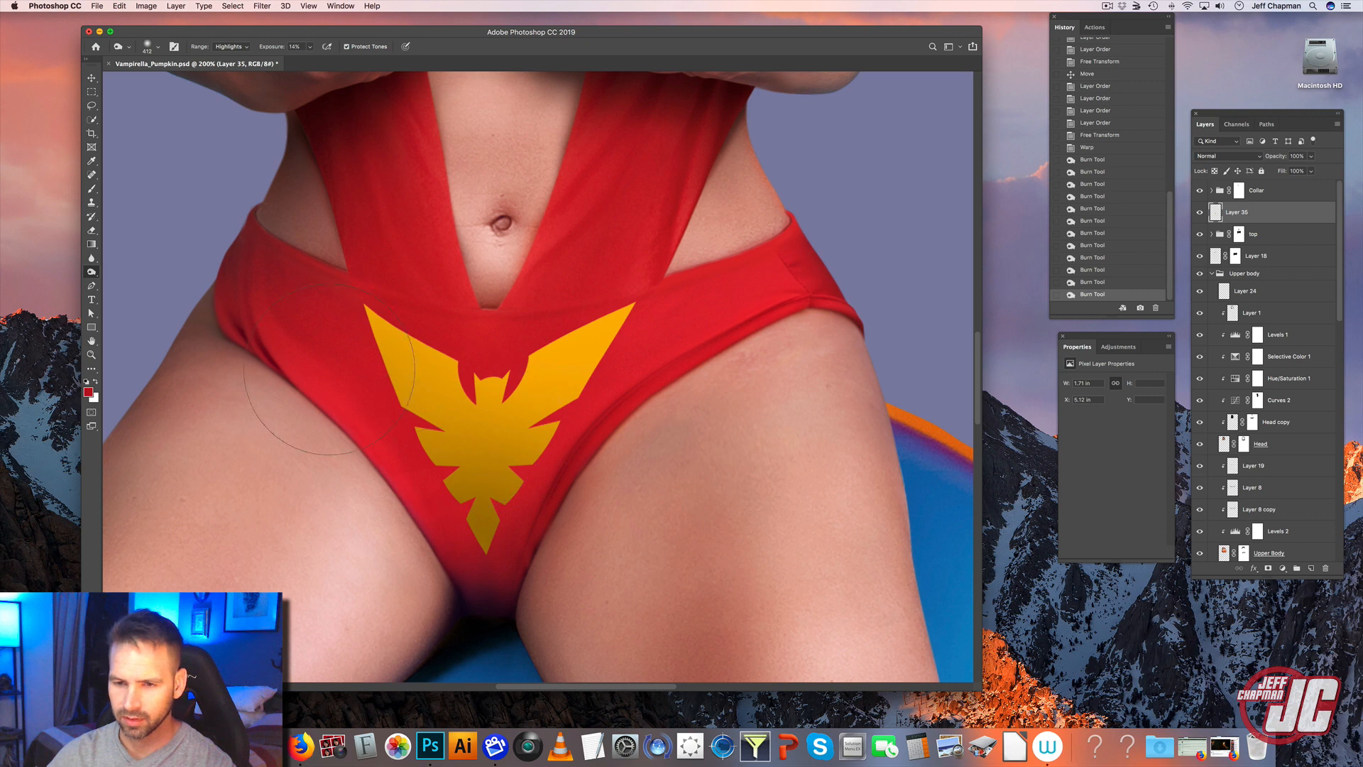
pyautogui.moveTo(330, 486); pyautogui.dragTo(426, 483)
pyautogui.moveTo(426, 441); pyautogui.dragTo(452, 383)
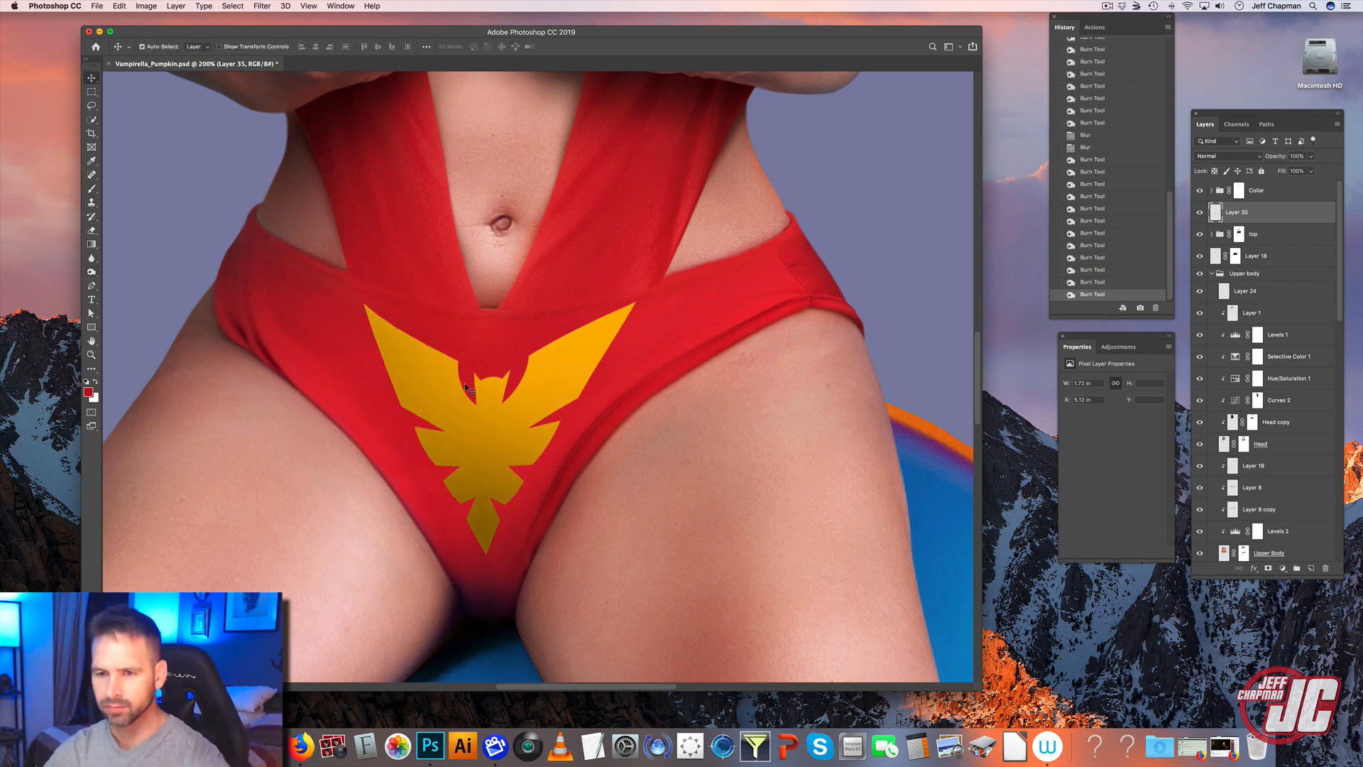
# - Scale the bat emblem down to about 93% and nudge it slightly lower on the costume
pyautogui.press('super+t')
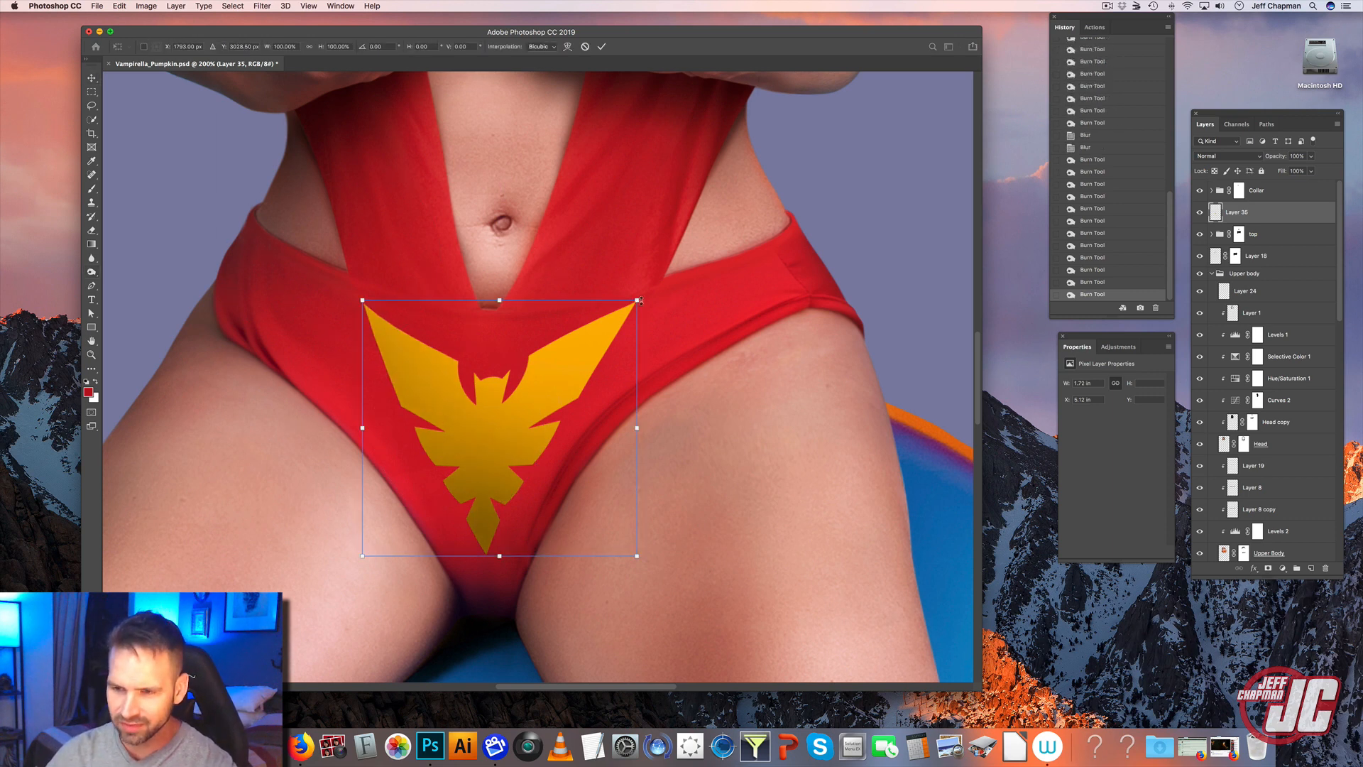
pyautogui.moveTo(637, 301); pyautogui.dragTo(625, 313)
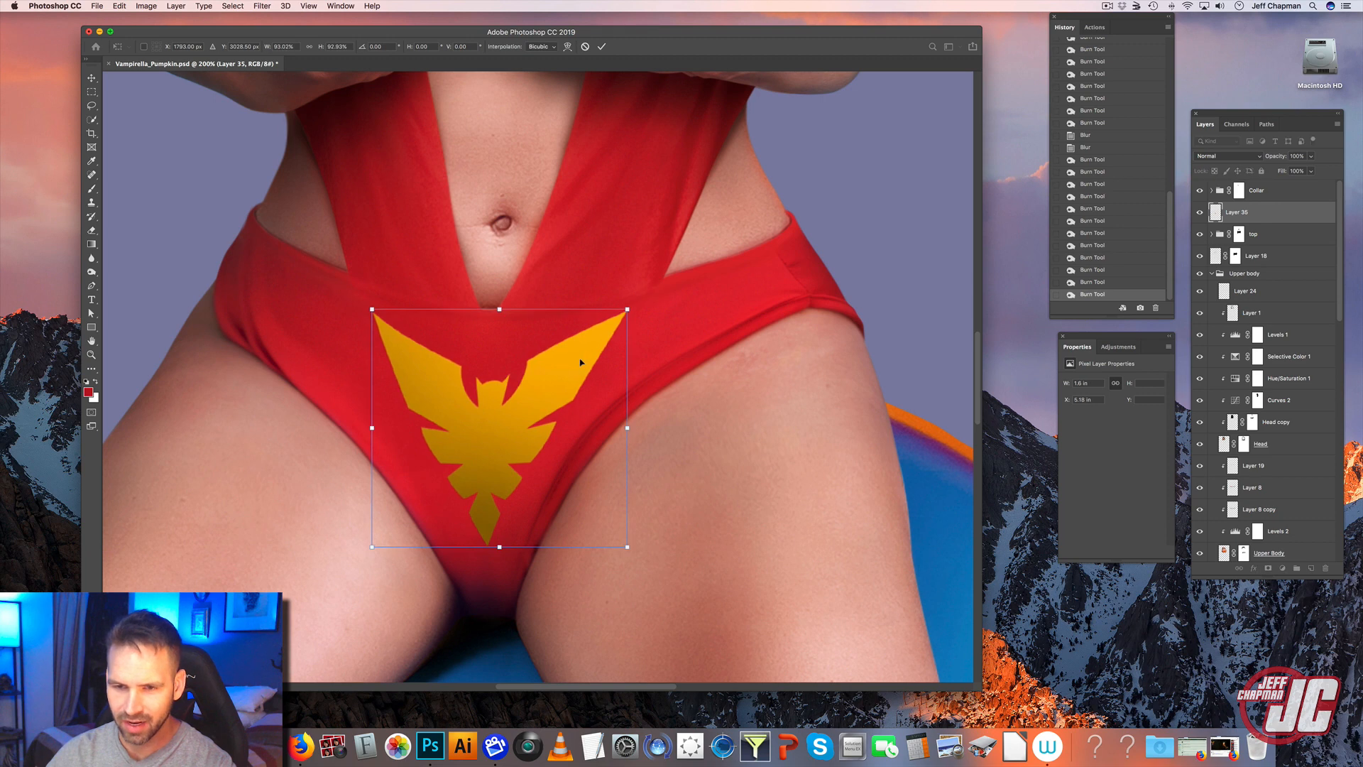
pyautogui.moveTo(579, 362); pyautogui.dragTo(578, 365)
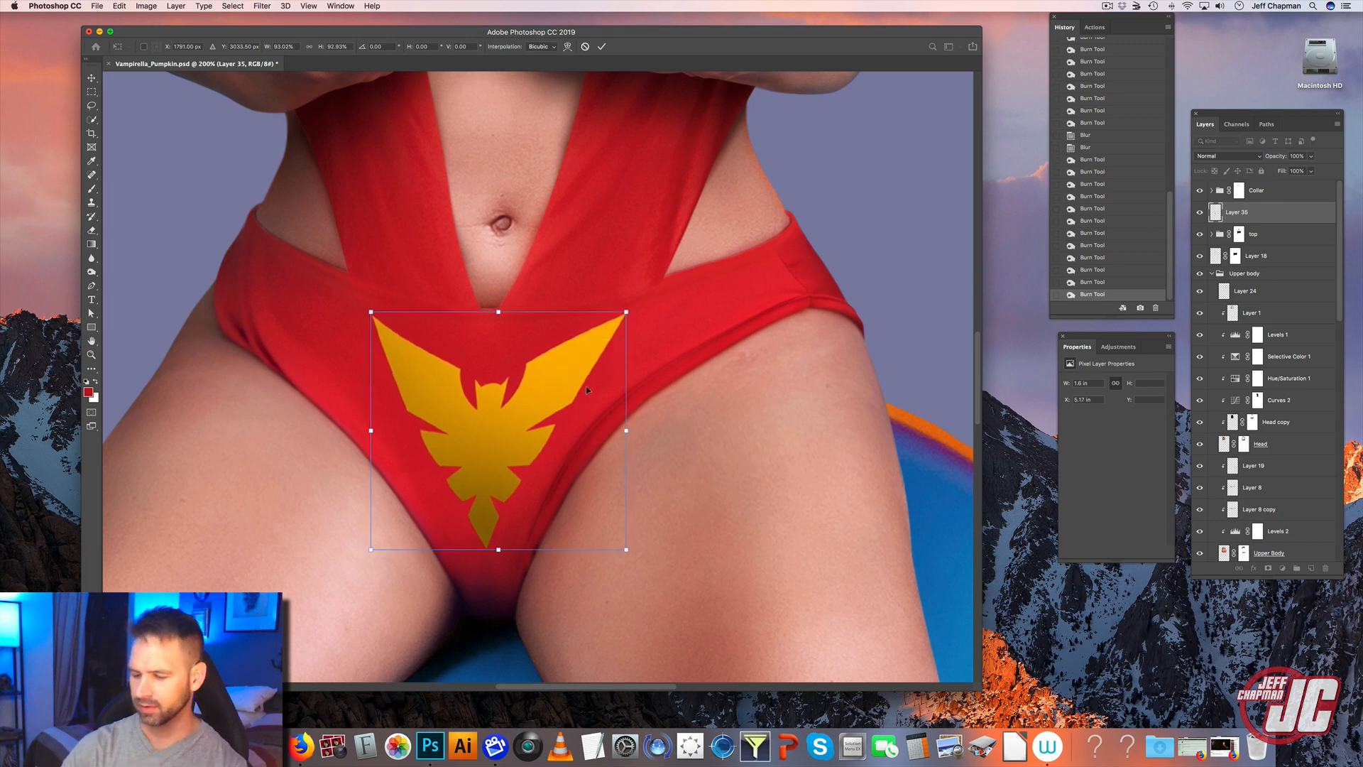
pyautogui.press('Return')
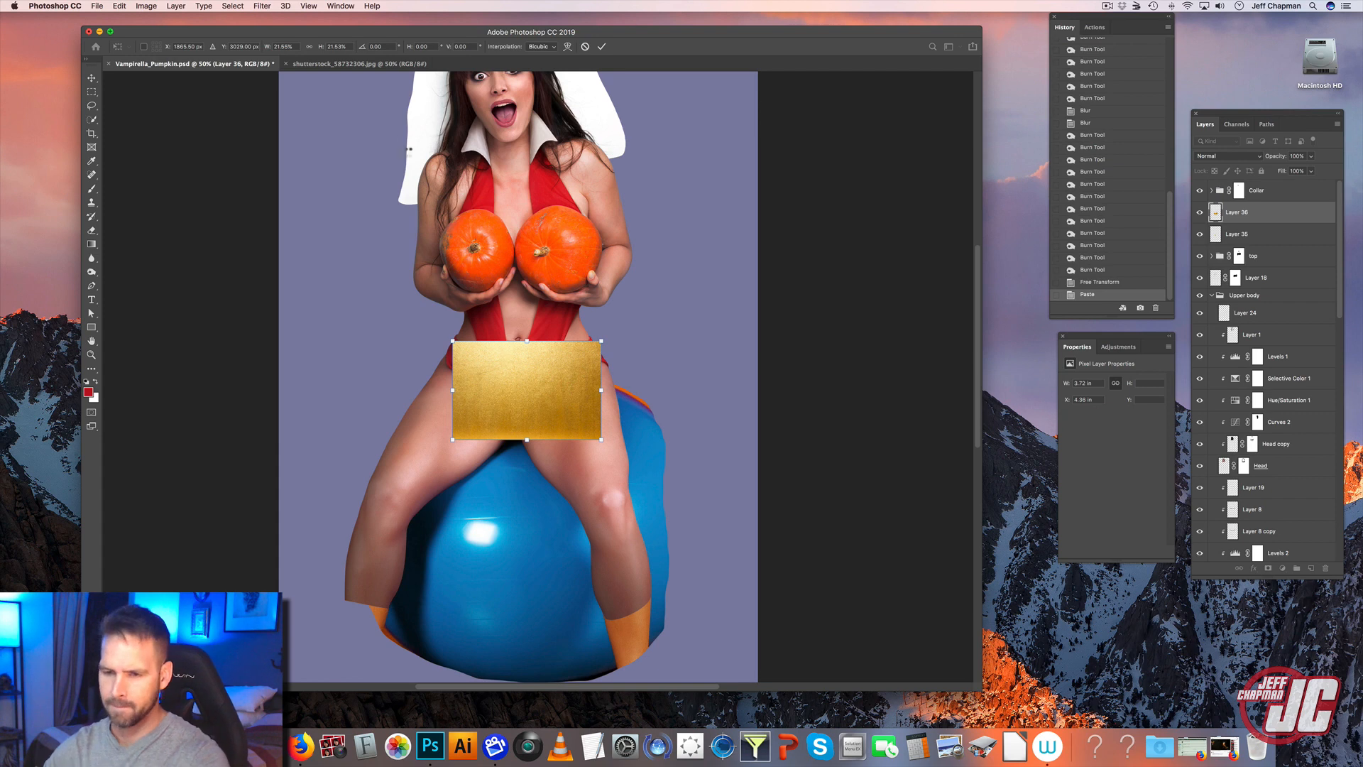
# - Flip the pasted gold texture on Layer 36 horizontally and clip it to the bat emblem on Layer 35
pyautogui.press('Return')
pyautogui.click(134, 7)
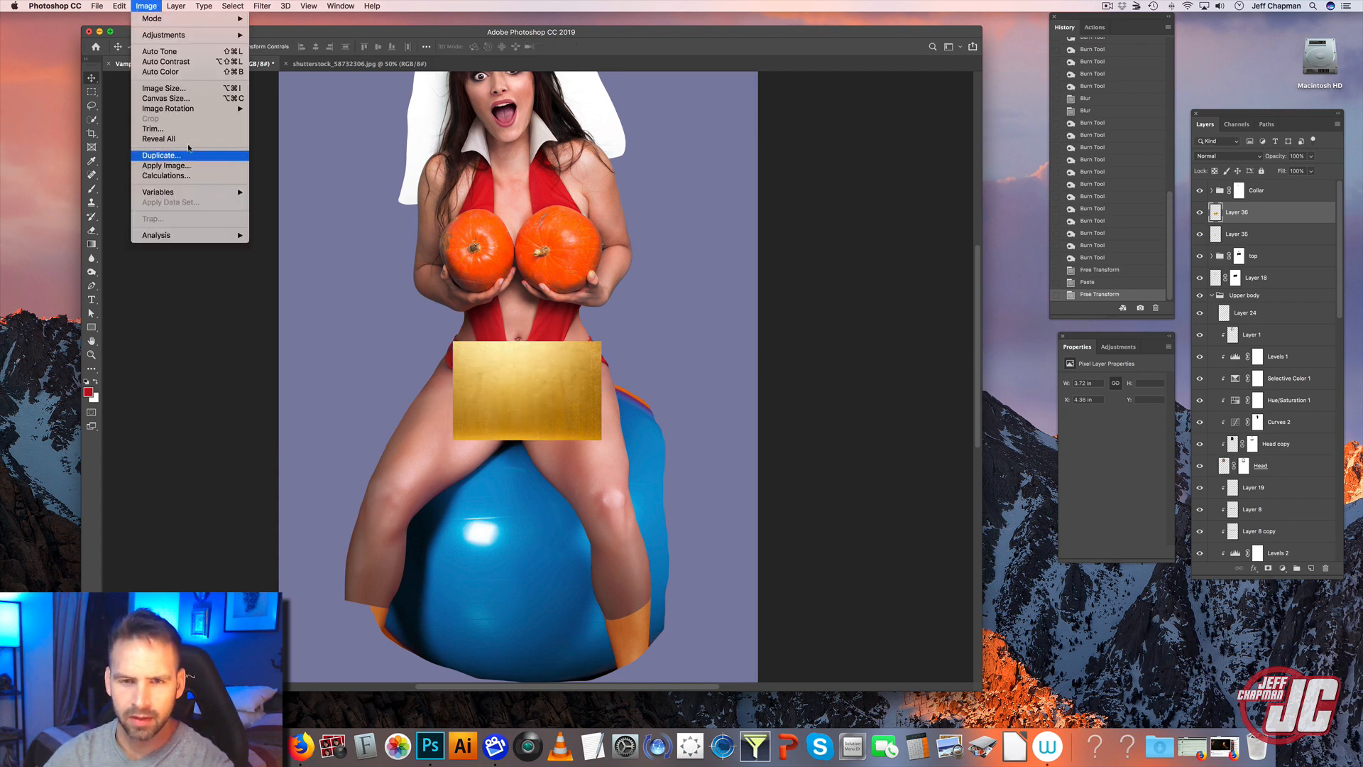
pyautogui.moveTo(120, 6)
pyautogui.moveTo(142, 253)
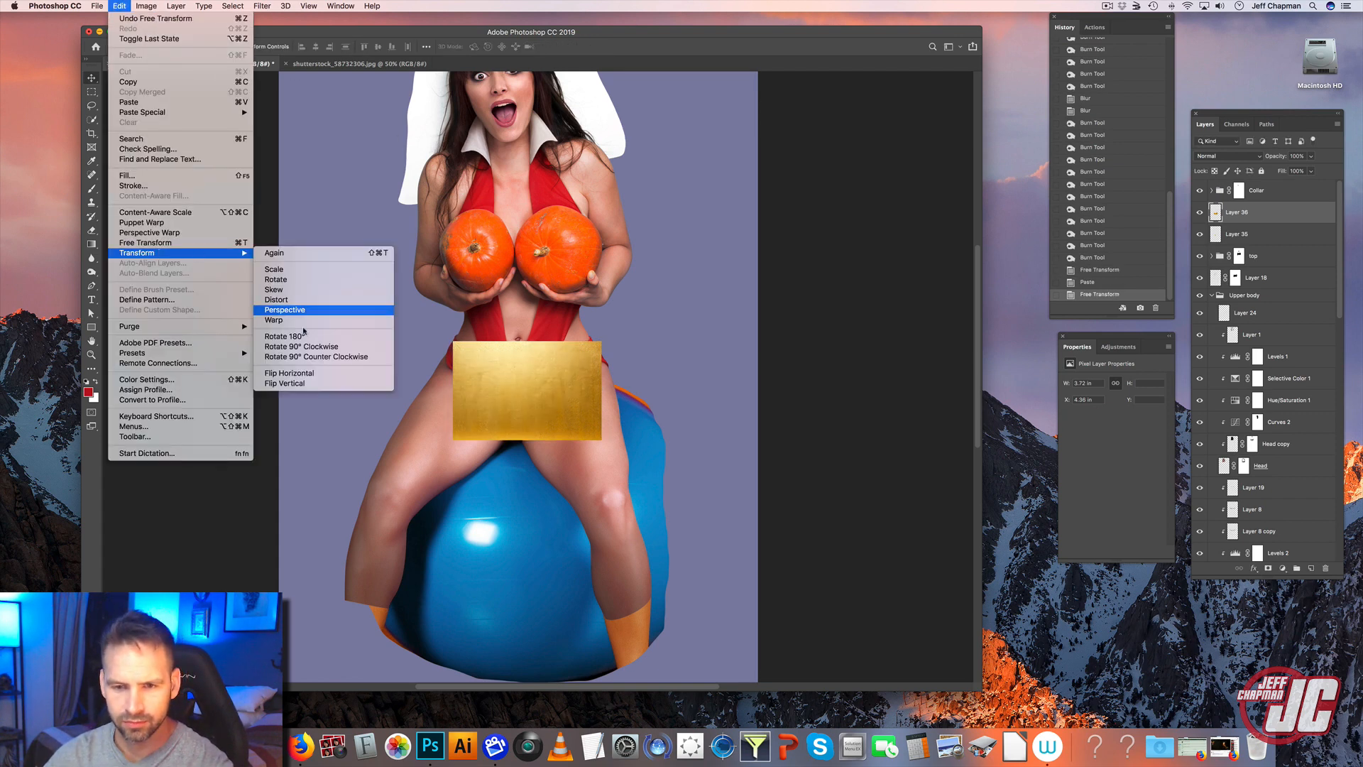
pyautogui.click(298, 373)
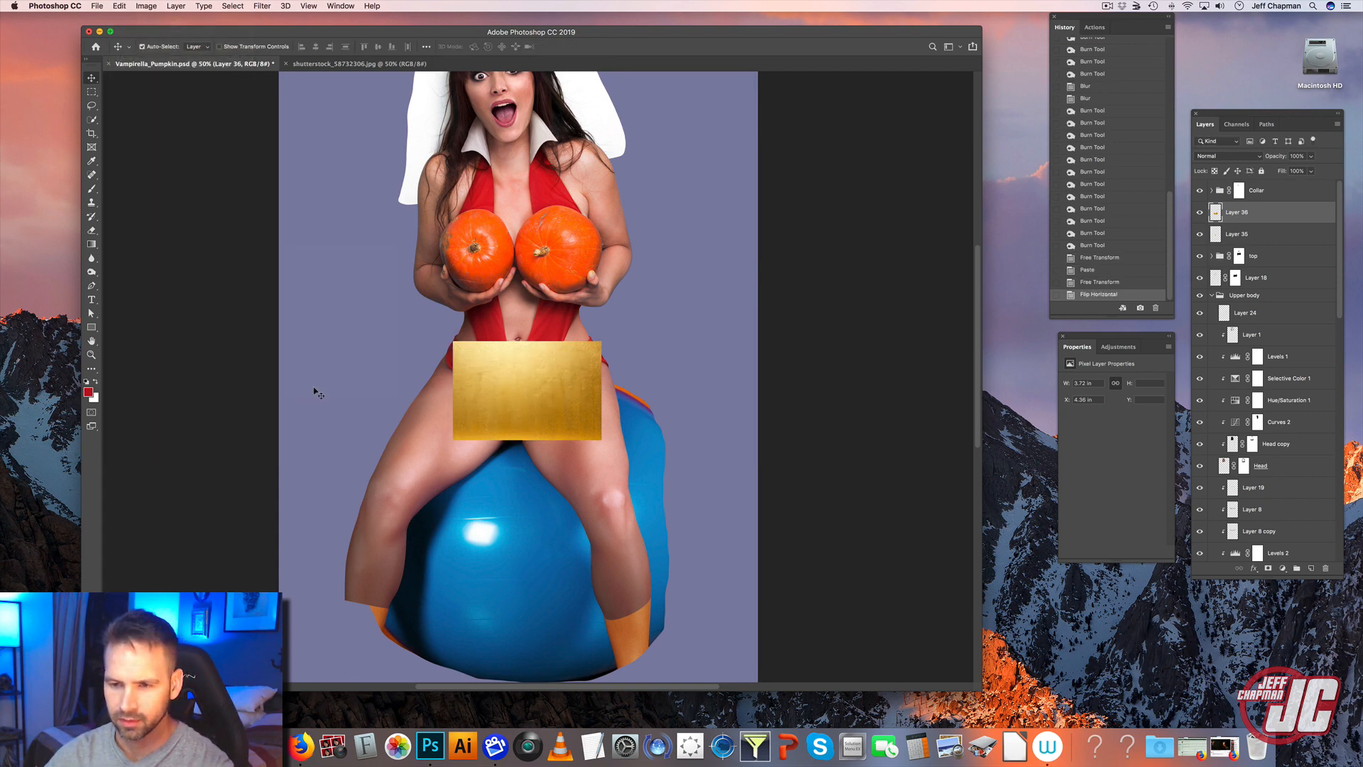
pyautogui.rightClick(1280, 210)
pyautogui.click(1176, 408)
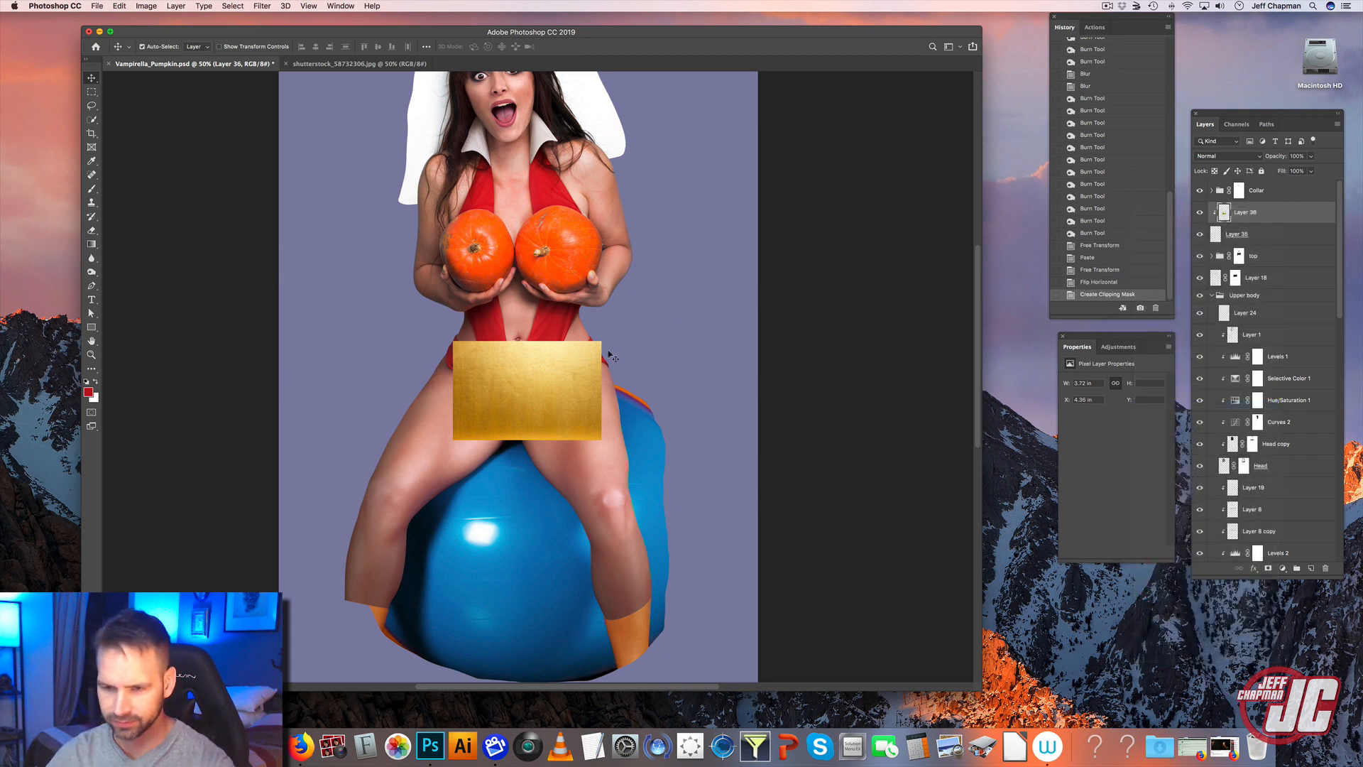
# - Scale the clipped gold texture down to about 2.45 in wide and reposition it over the bat emblem
pyautogui.click(91, 354)
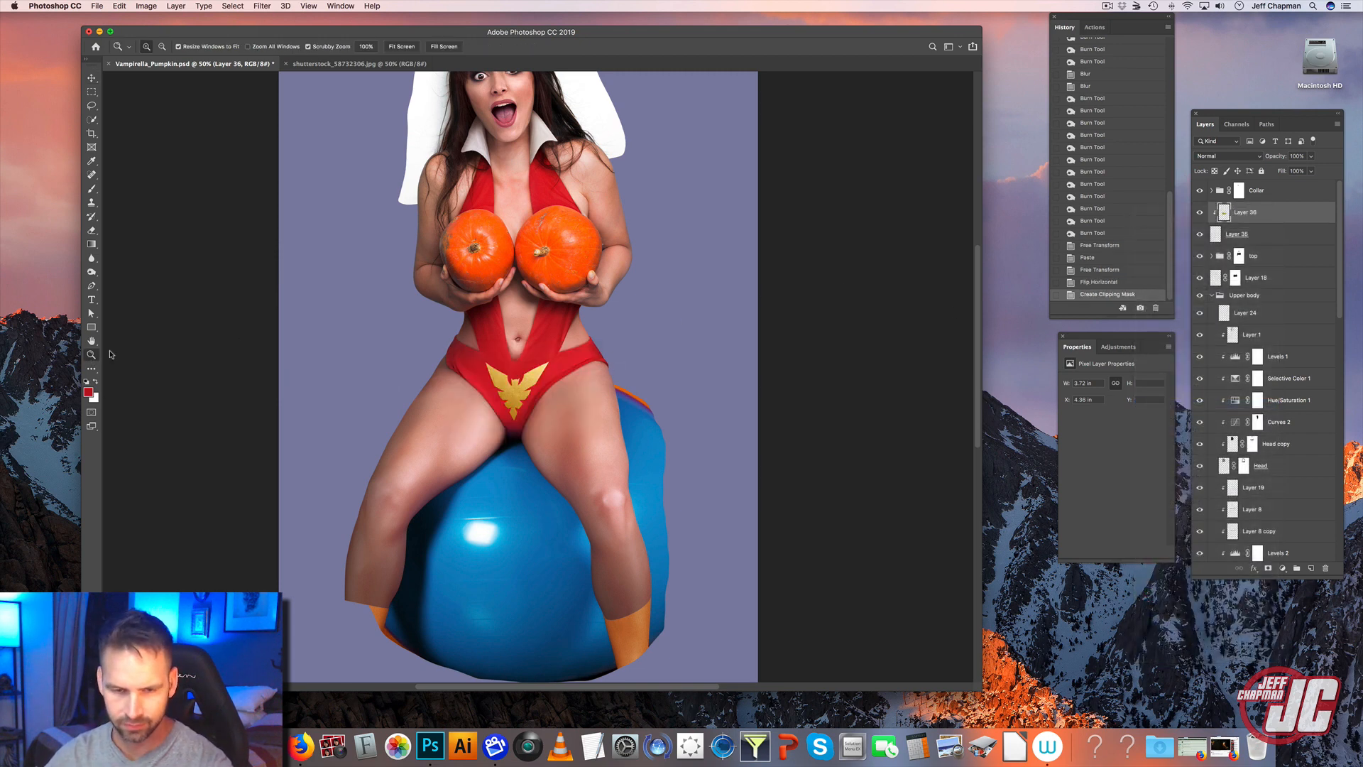
pyautogui.click(558, 398)
pyautogui.click(537, 393)
pyautogui.click(500, 382)
pyautogui.click(91, 77)
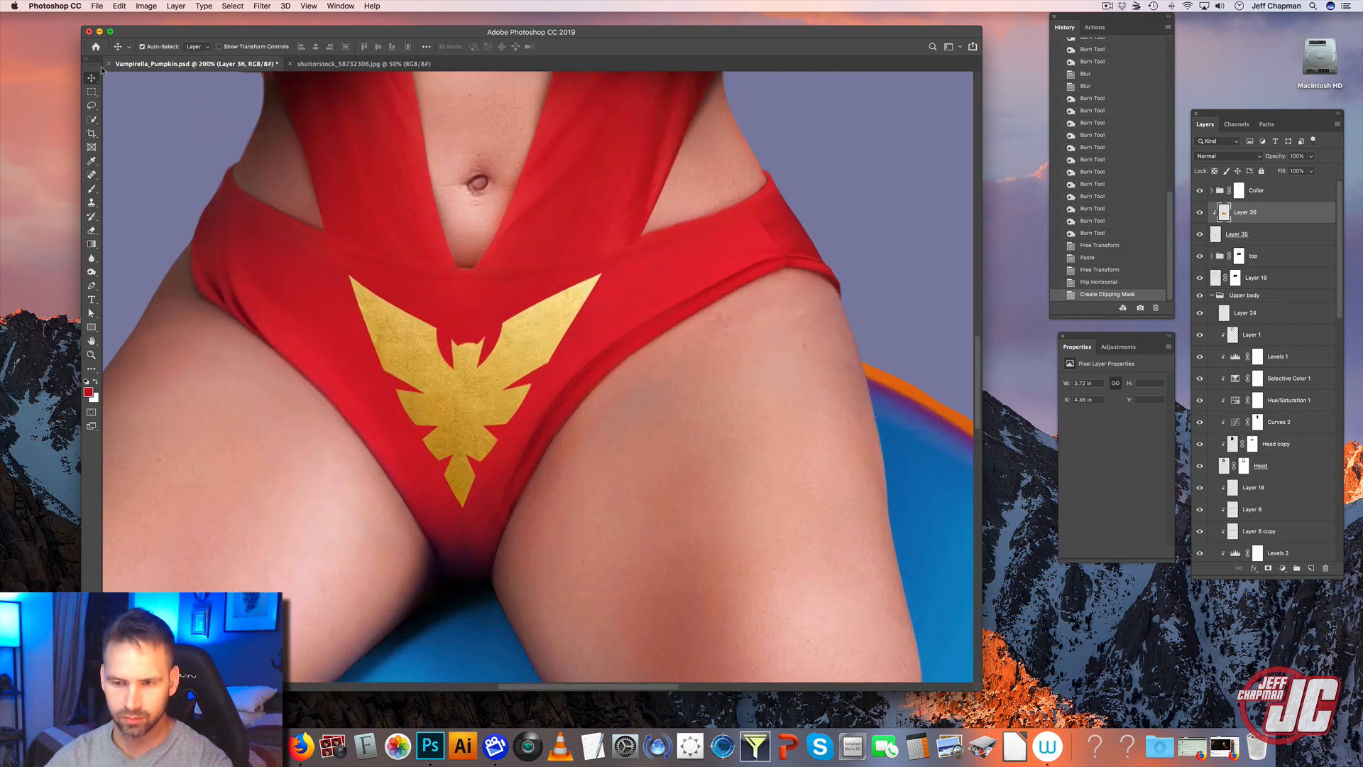
pyautogui.press('super+t')
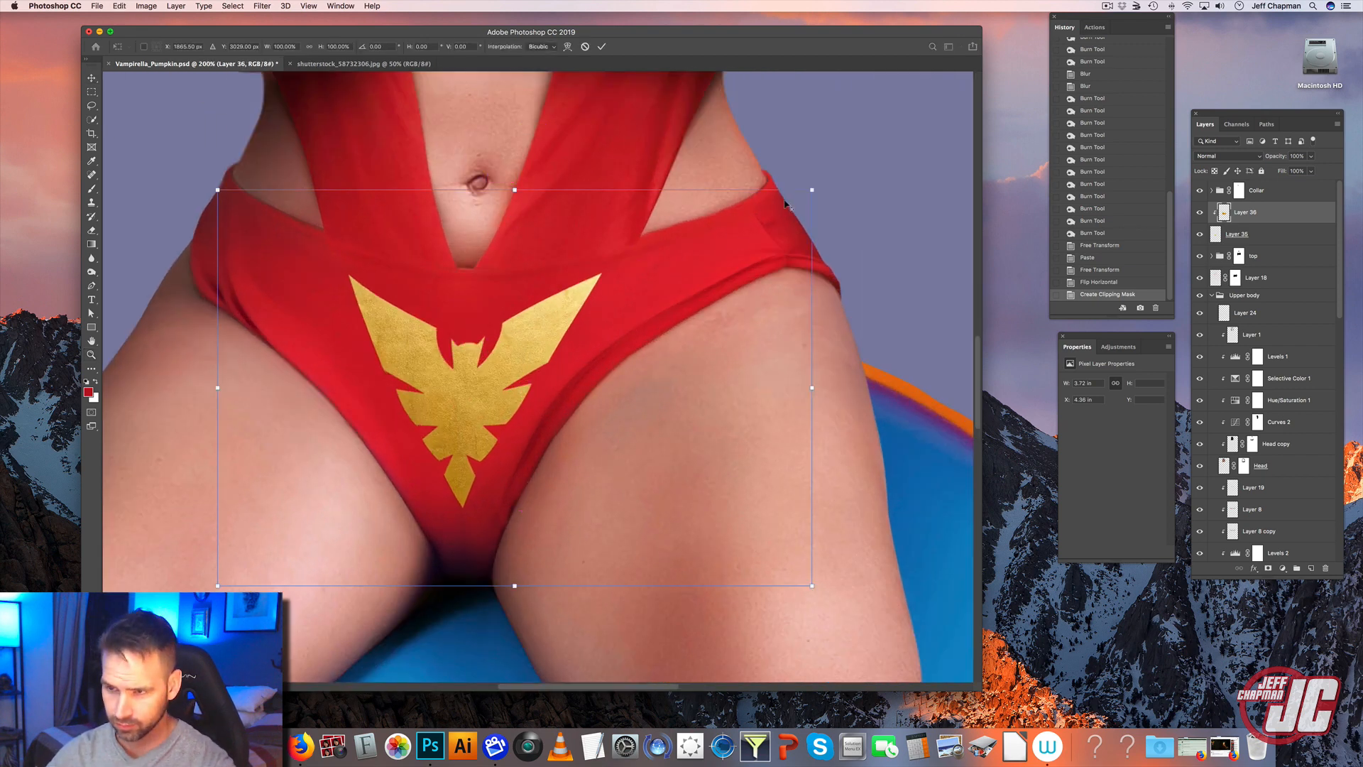
pyautogui.moveTo(811, 190); pyautogui.dragTo(668, 236)
pyautogui.moveTo(638, 330); pyautogui.dragTo(601, 338)
pyautogui.press('Return')
# - Adjust the midtones of the gold texture on Layer 36 slightly with Levels
pyautogui.press('super+l')
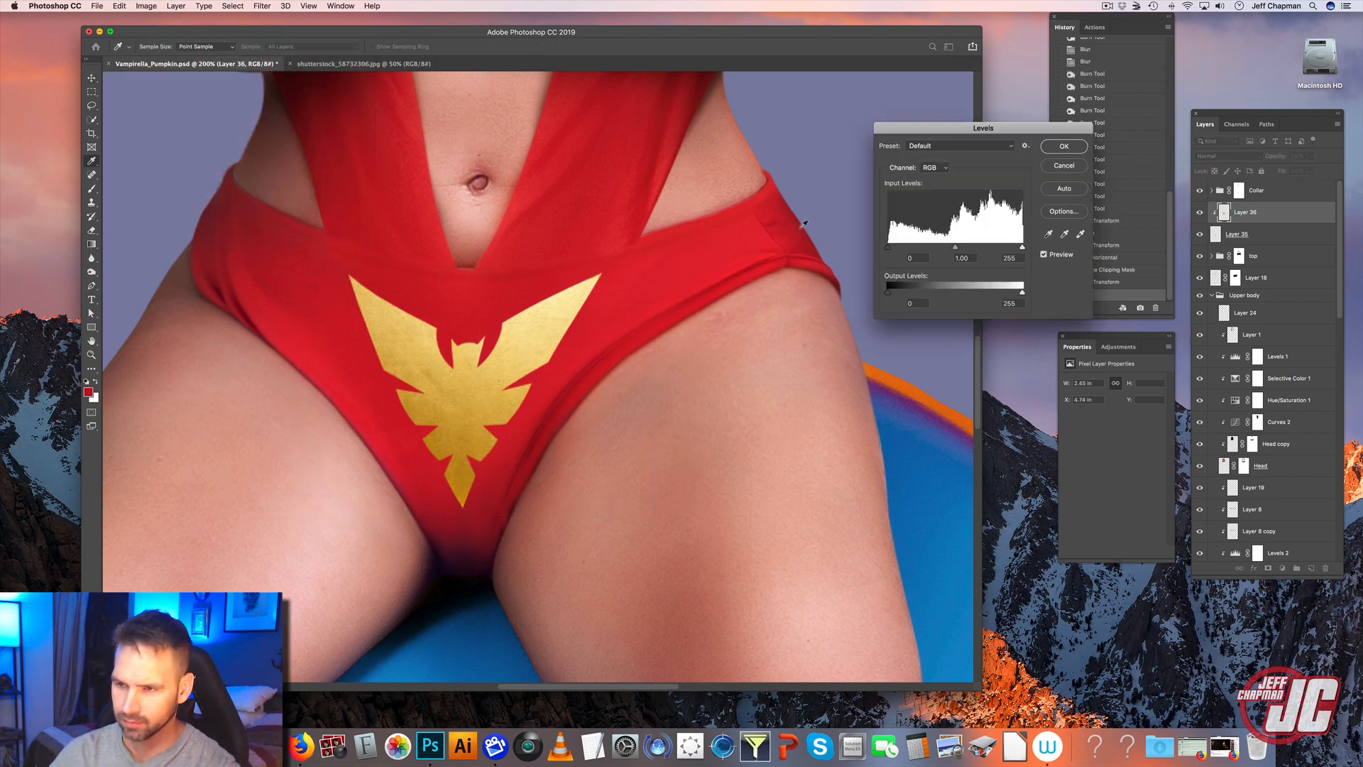
pyautogui.moveTo(924, 129); pyautogui.dragTo(825, 117)
pyautogui.moveTo(859, 237); pyautogui.dragTo(862, 237)
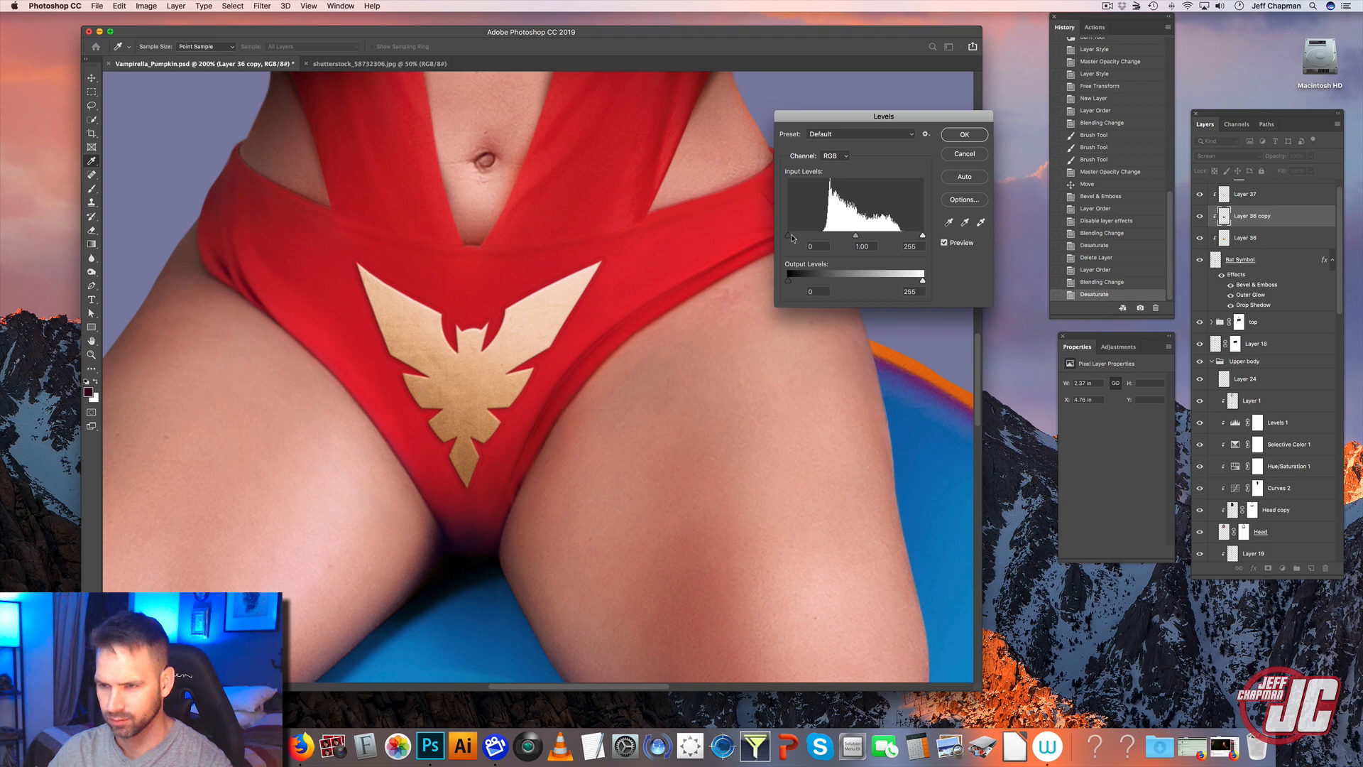
# - Raise the Levels black point on the desaturated Layer 36 copy, and choose a blending mode for the Bat group
pyautogui.moveTo(792, 237); pyautogui.dragTo(837, 241)
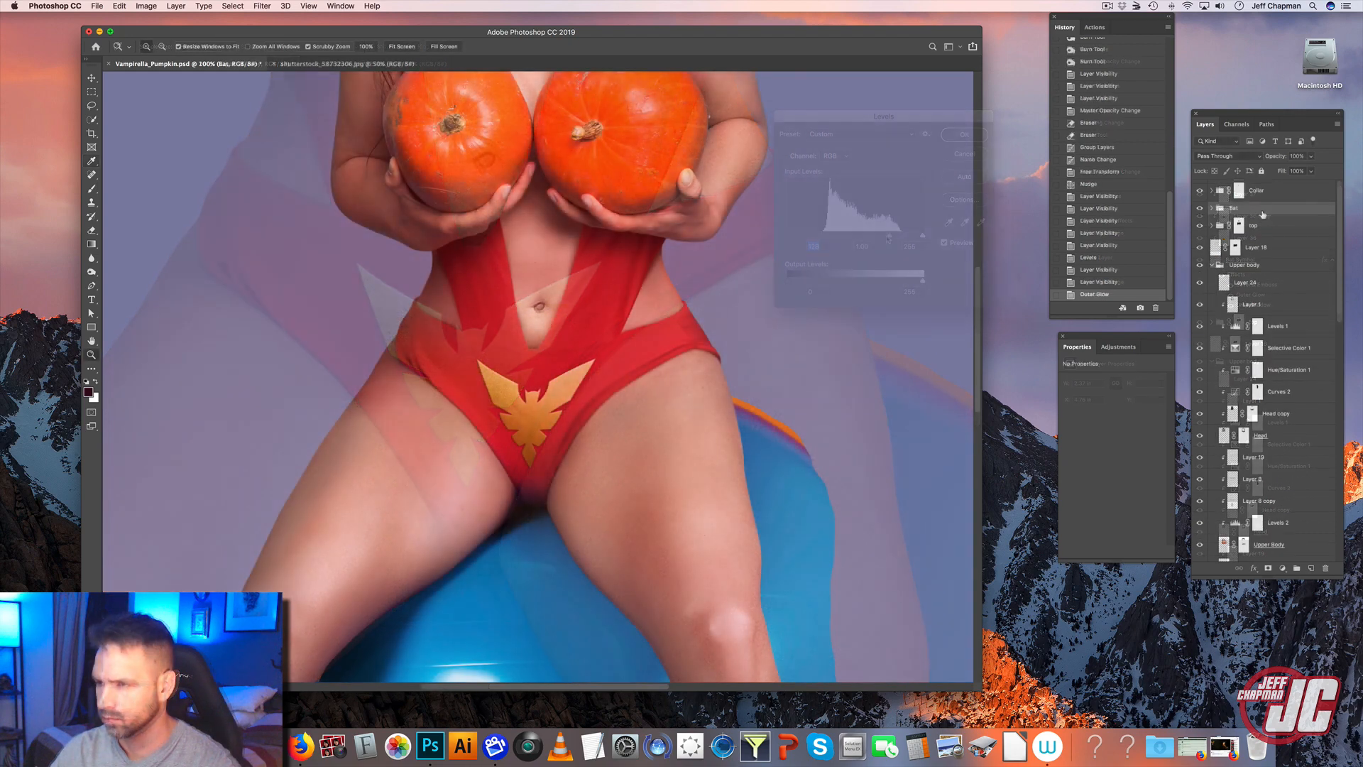
pyautogui.click(1256, 157)
pyautogui.click(1222, 239)
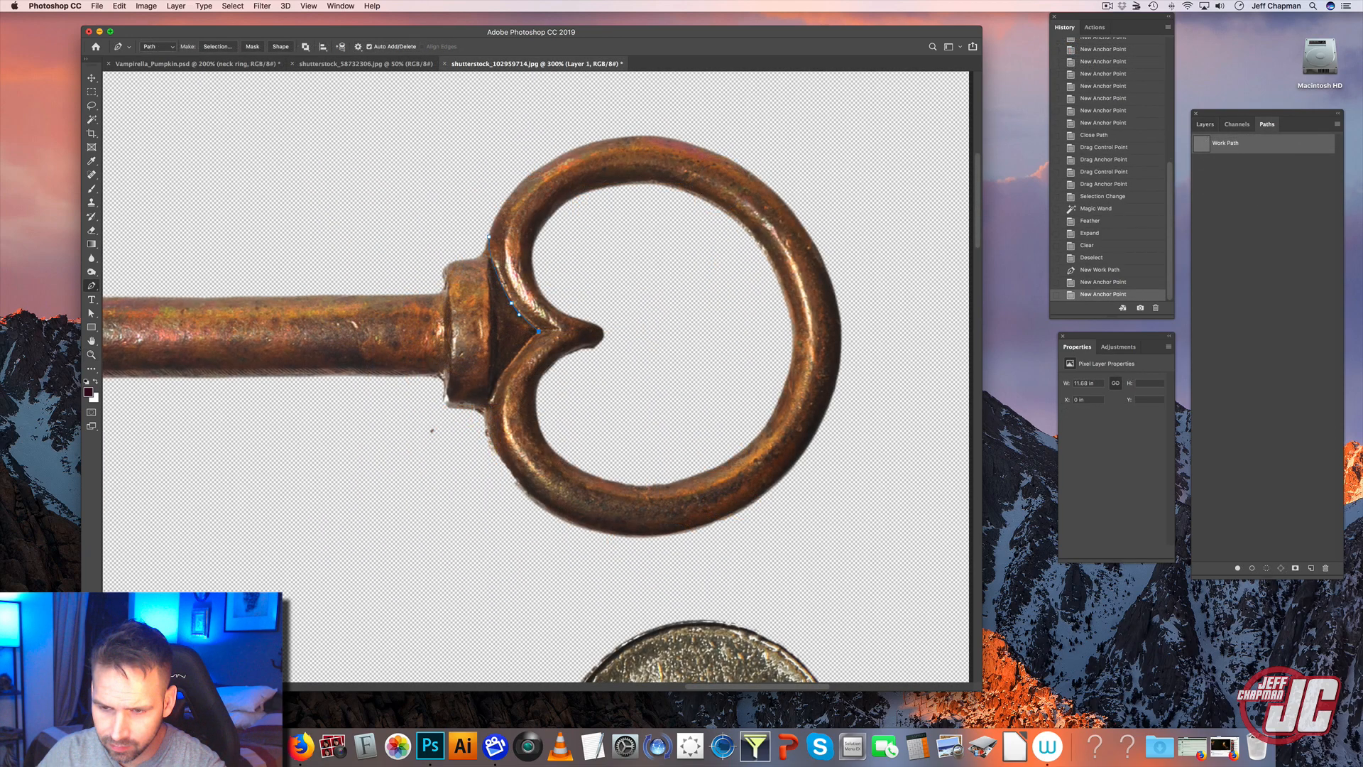
# - Undo the last anchor point on the work path around the key's heart-shaped handle
pyautogui.press('super+z')
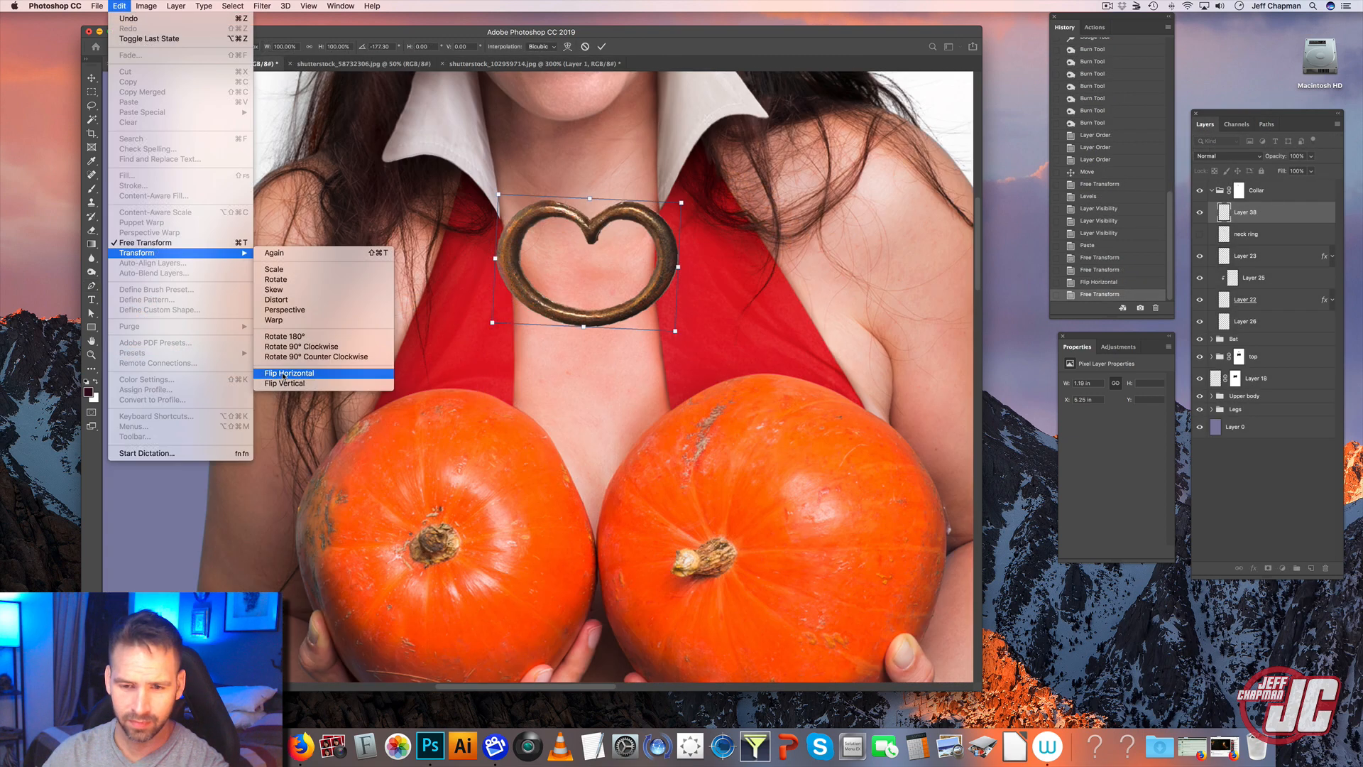
# - Flip the heart-shaped ring on Layer 38 horizontally and reshape it with a warp to fit between the collar and straps
pyautogui.click(313, 376)
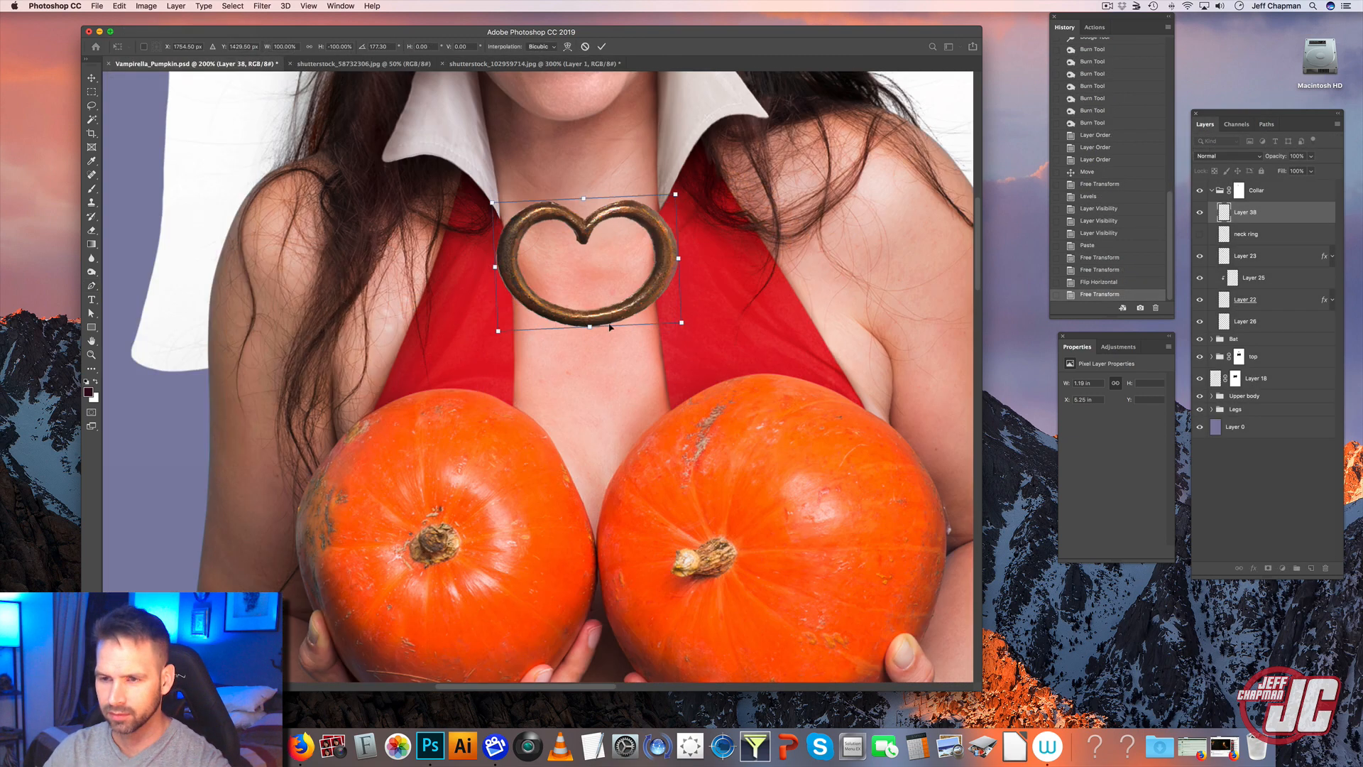
pyautogui.moveTo(635, 307); pyautogui.dragTo(676, 321)
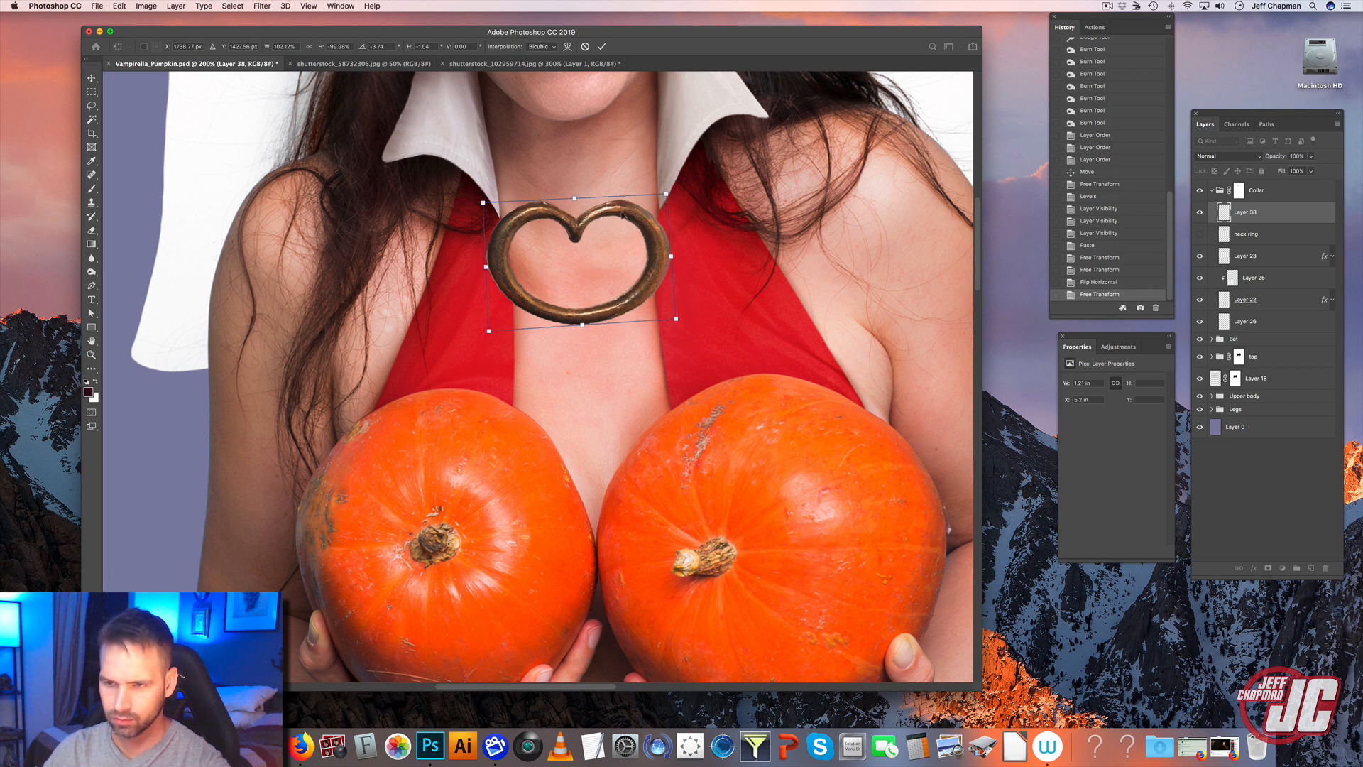
pyautogui.click(568, 46)
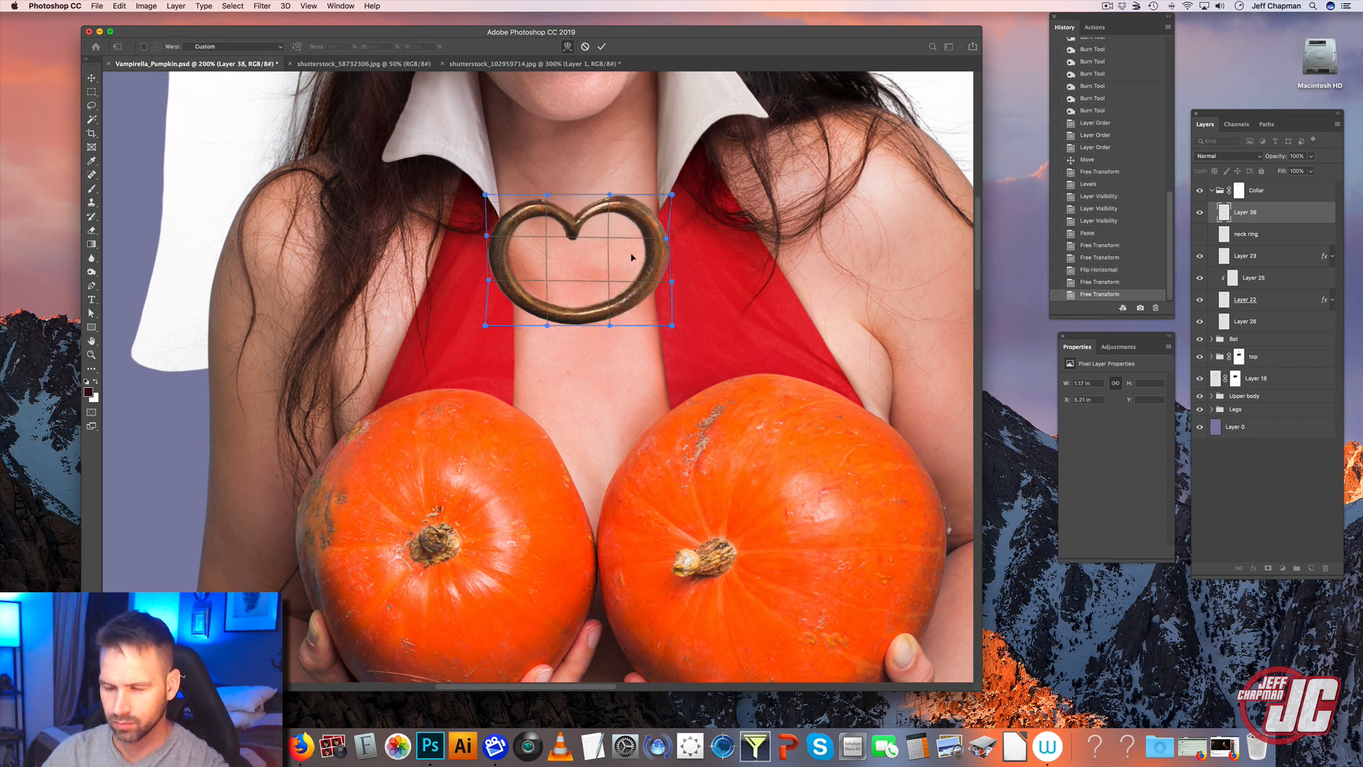
pyautogui.moveTo(633, 255); pyautogui.dragTo(639, 251)
pyautogui.moveTo(612, 195); pyautogui.dragTo(676, 199)
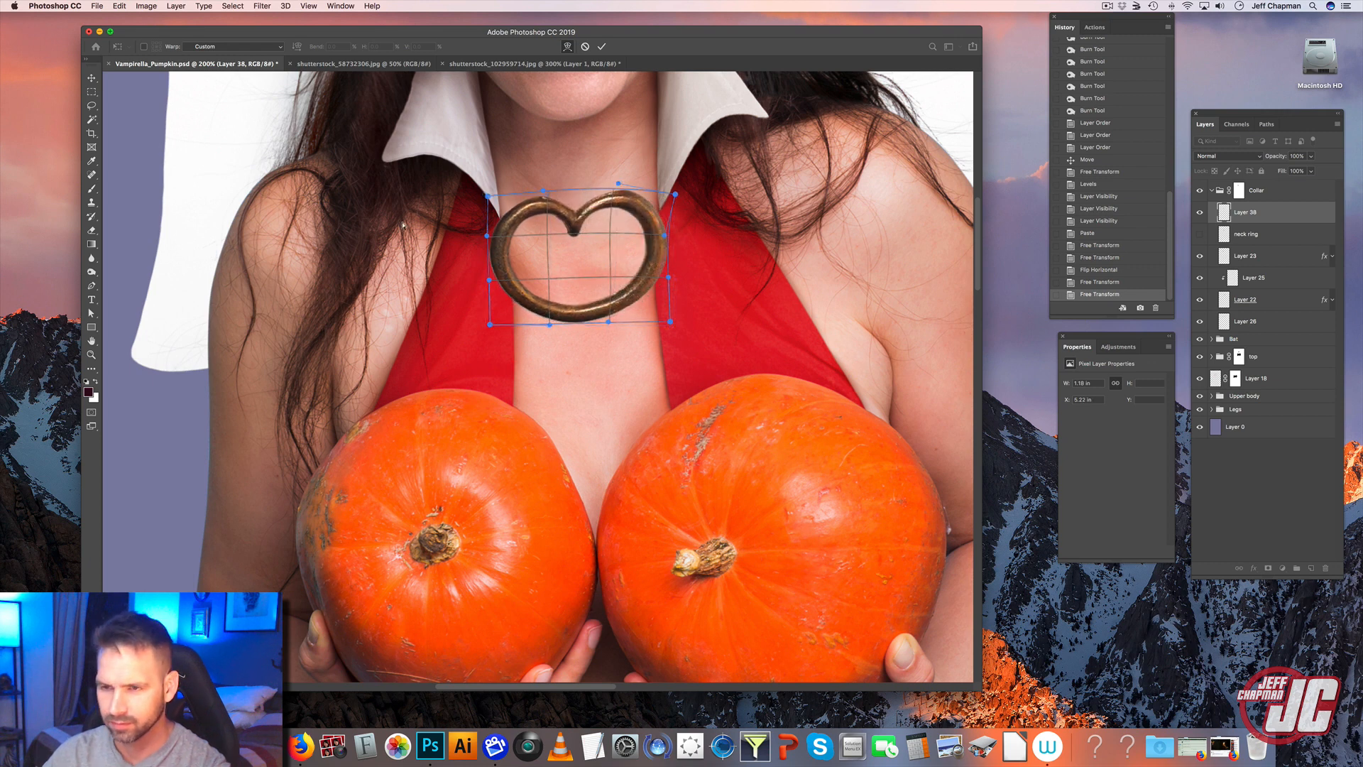
pyautogui.press('Return')
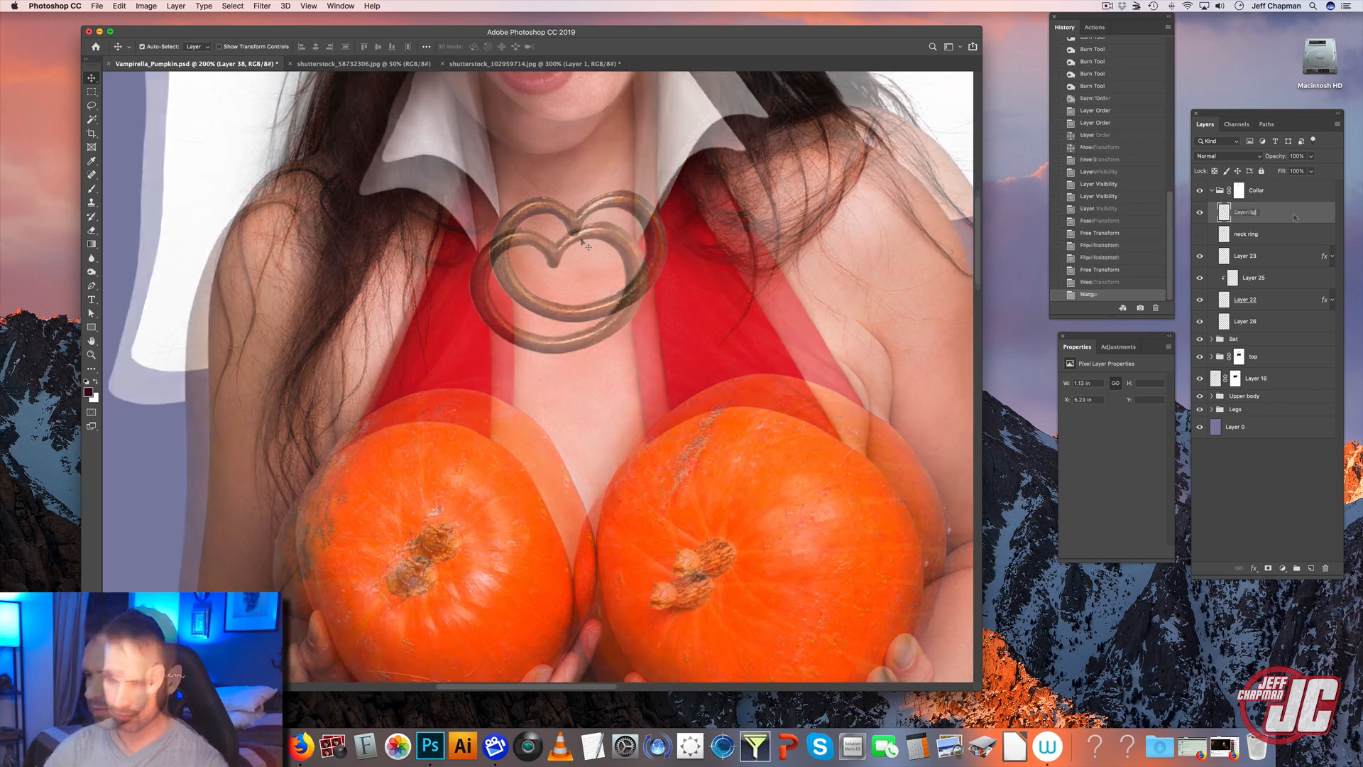
# - Rename the heart ring layer as 2nd ring and give it an Inner Bevel with a half-round gloss contour and its own light angle
pyautogui.doubleClick(1298, 211)
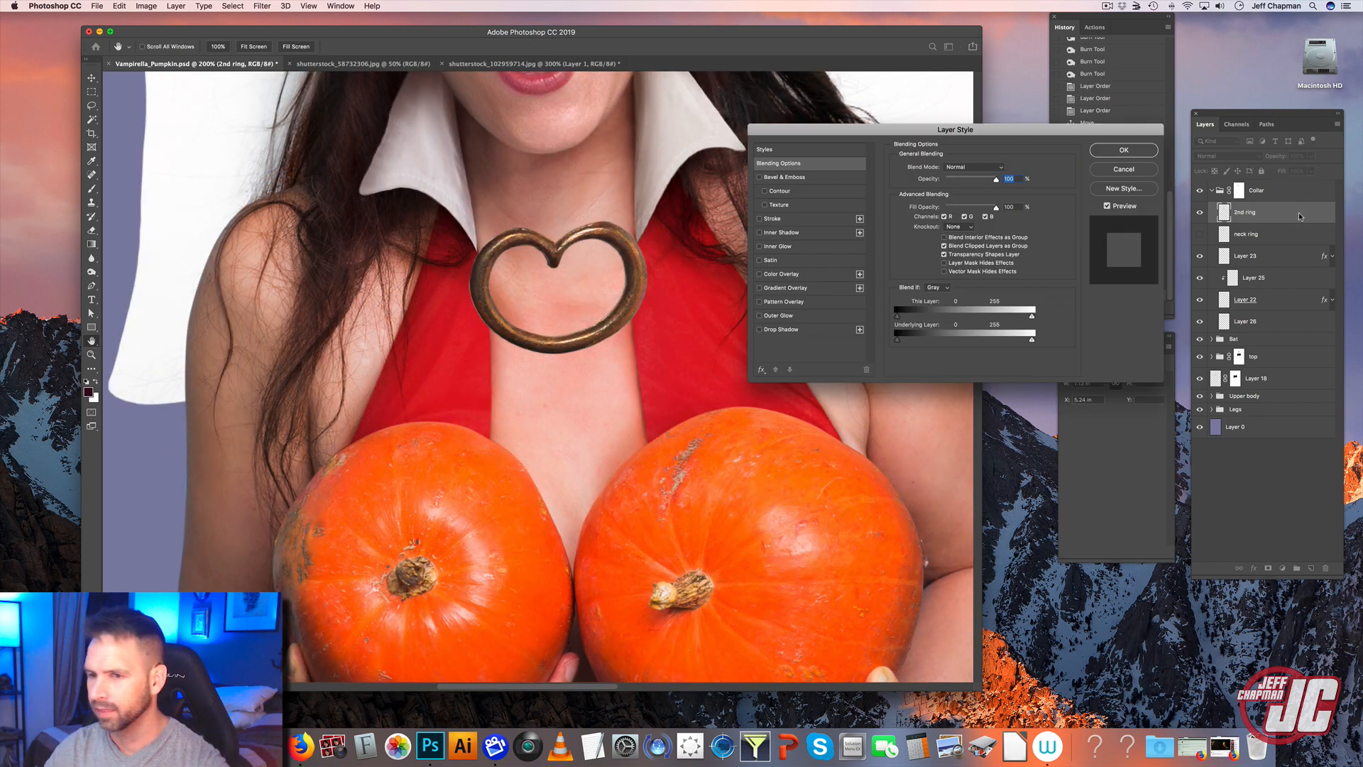
pyautogui.click(796, 179)
pyautogui.click(953, 262)
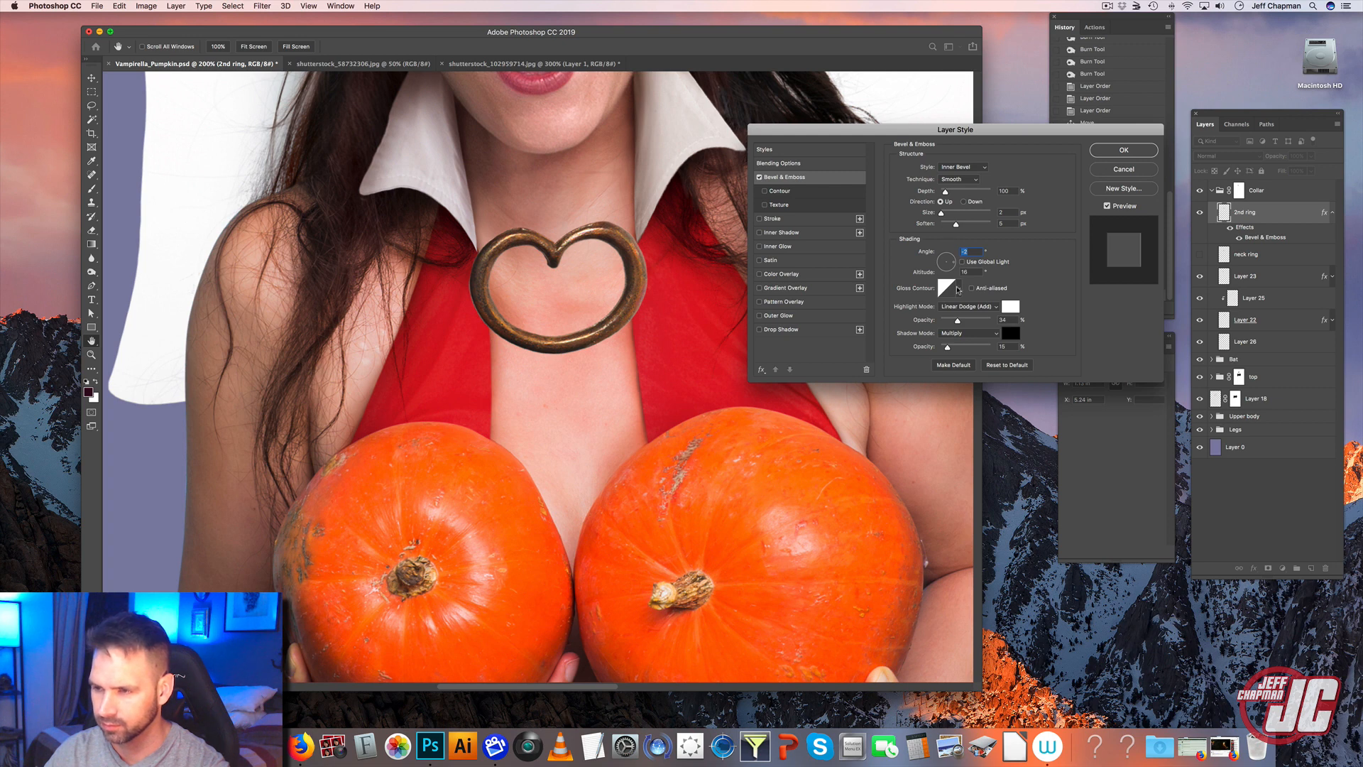
pyautogui.click(959, 290)
pyautogui.click(893, 331)
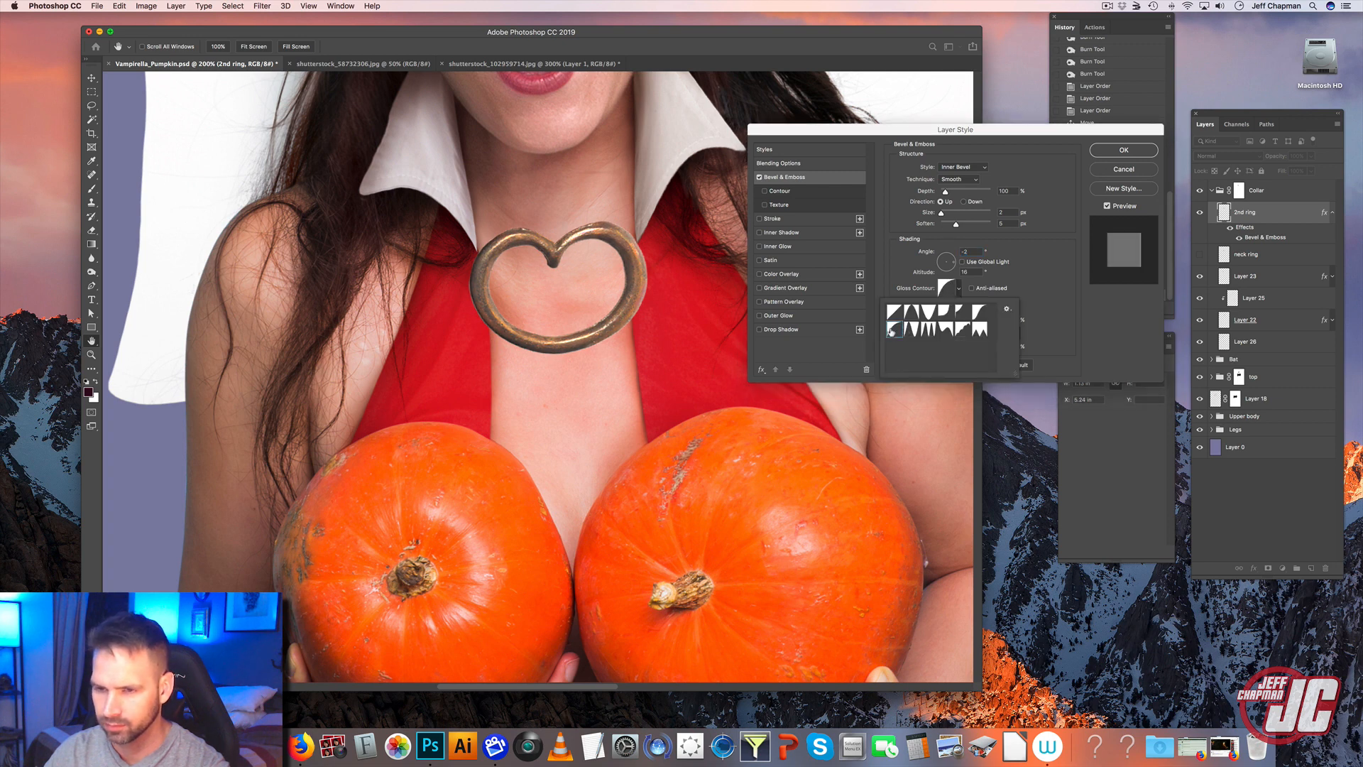
pyautogui.click(957, 264)
pyautogui.click(952, 257)
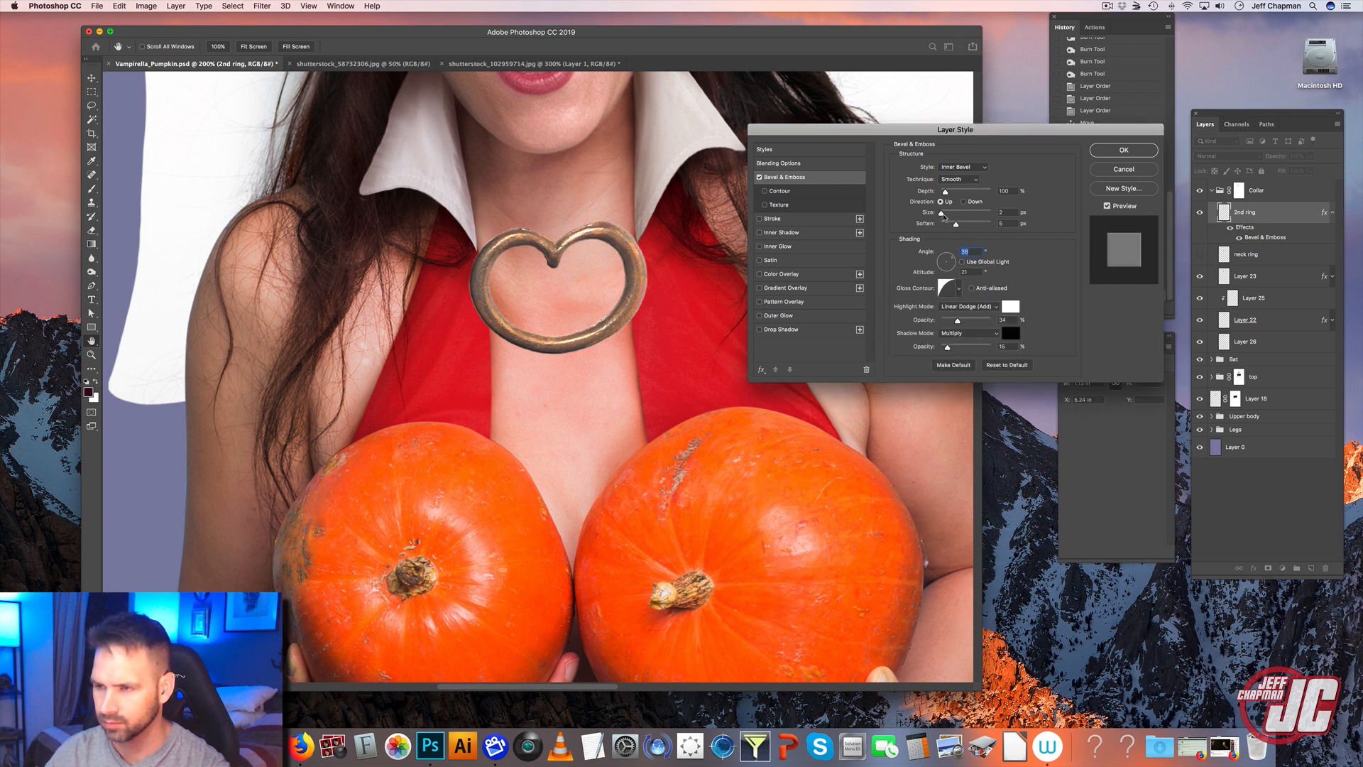
pyautogui.moveTo(942, 214); pyautogui.dragTo(949, 224)
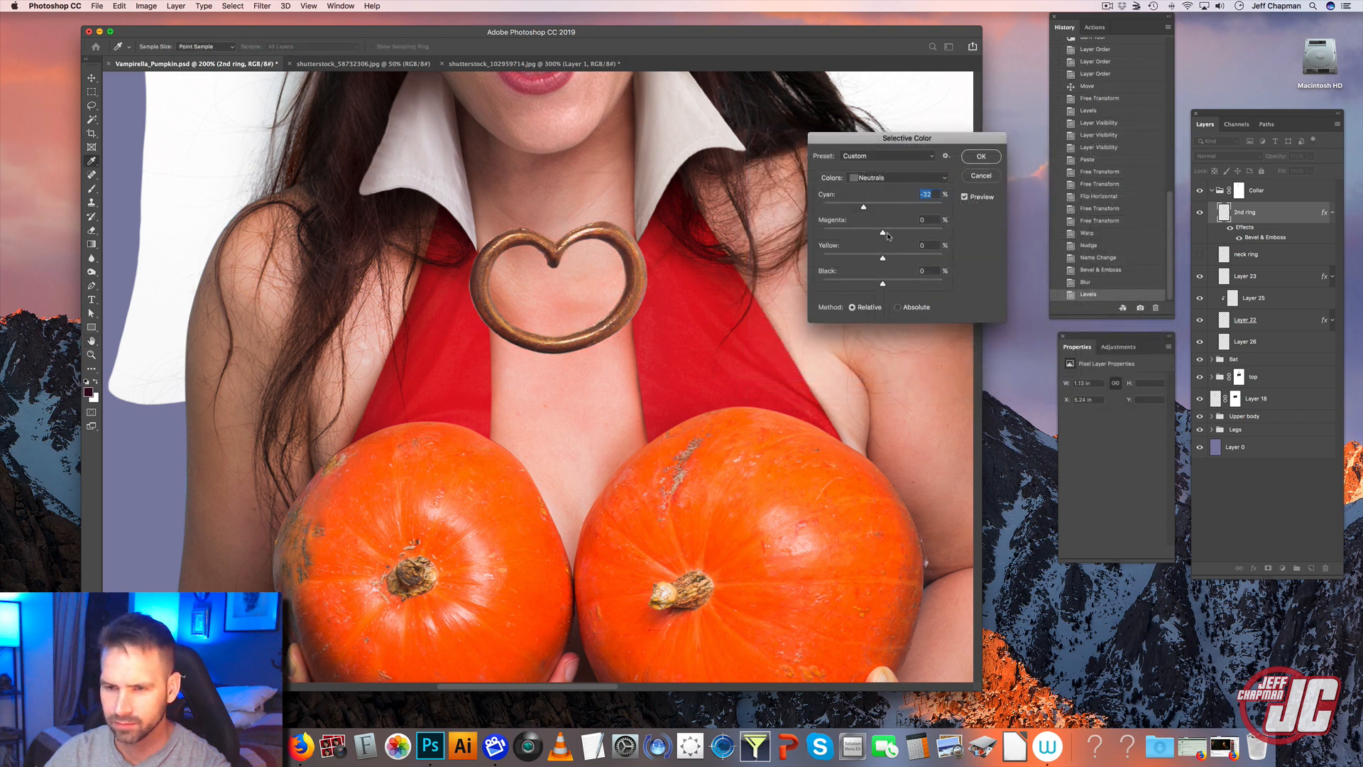
# - Adjust the 2nd ring's Neutrals with Selective Color, setting Cyan to -8%, Magenta to +10% and Black to +4%
pyautogui.moveTo(883, 233); pyautogui.dragTo(871, 207)
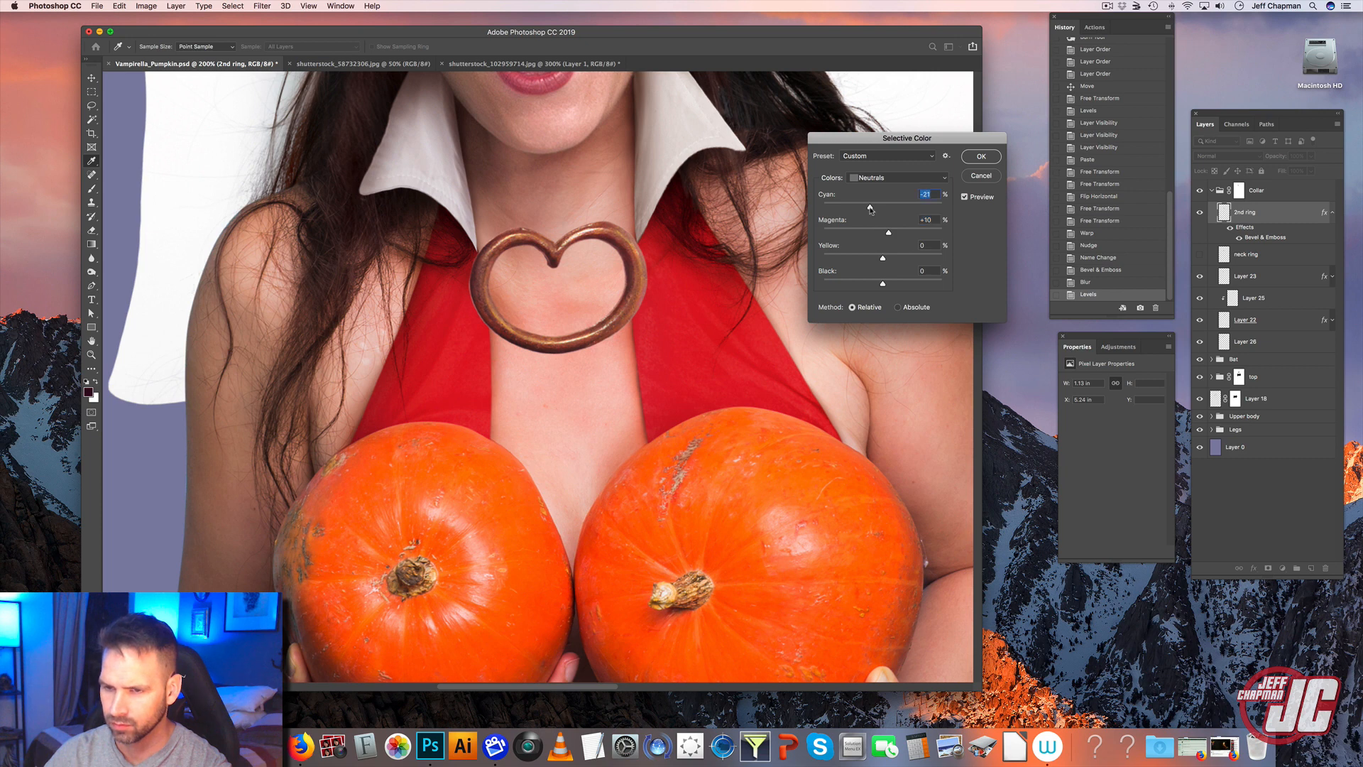
pyautogui.moveTo(880, 282); pyautogui.dragTo(887, 285)
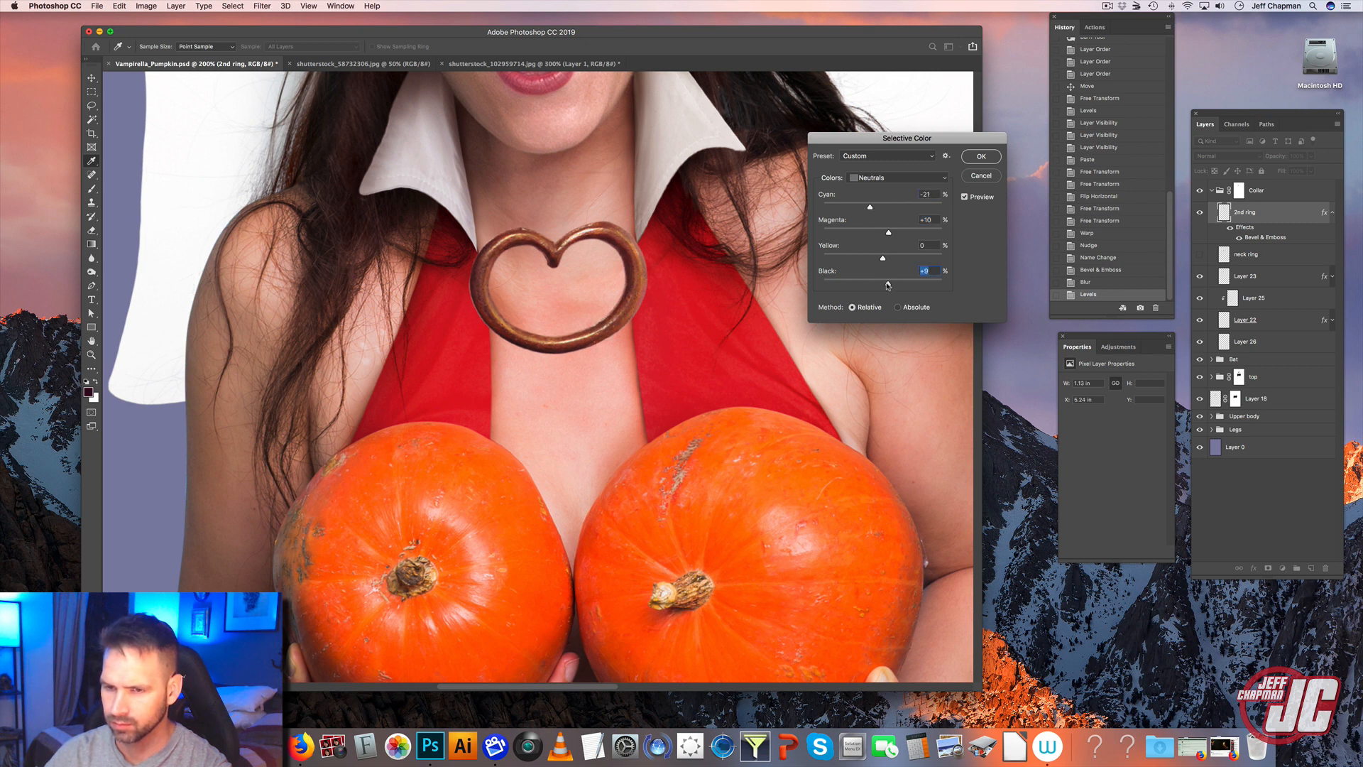
pyautogui.moveTo(870, 207); pyautogui.dragTo(875, 208)
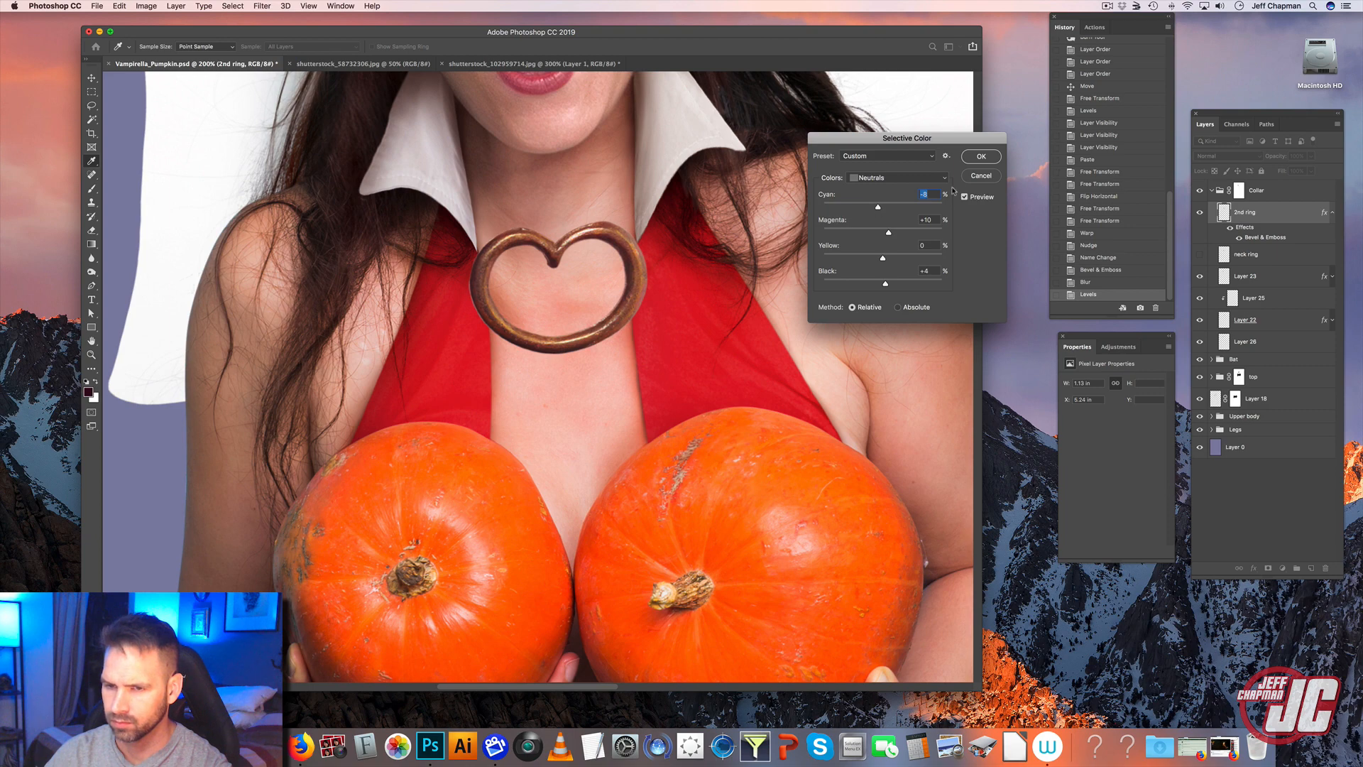
pyautogui.click(981, 156)
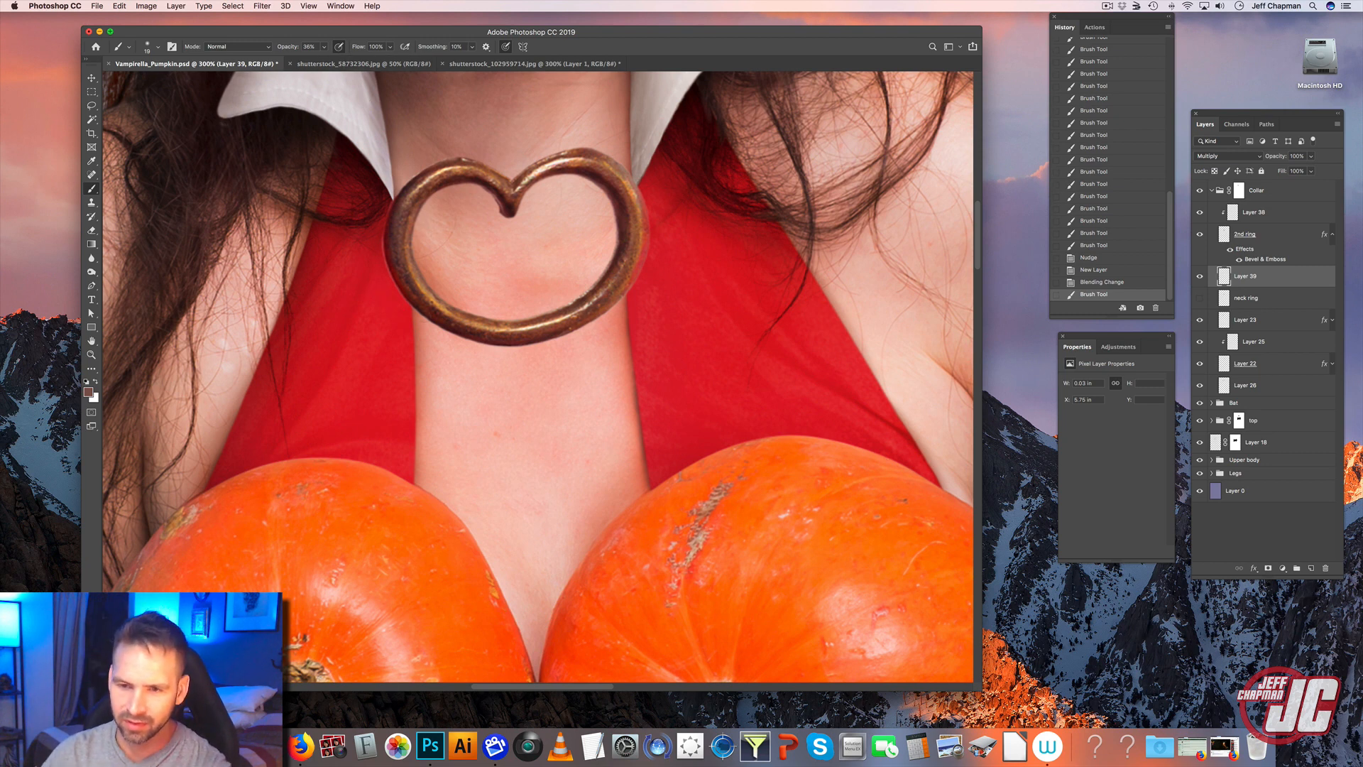
# - Paint a soft shadow beneath the ring's lower edge on Layer 39 with a 20 px brush
pyautogui.rightClick(576, 248)
pyautogui.moveTo(639, 274); pyautogui.dragTo(640, 276)
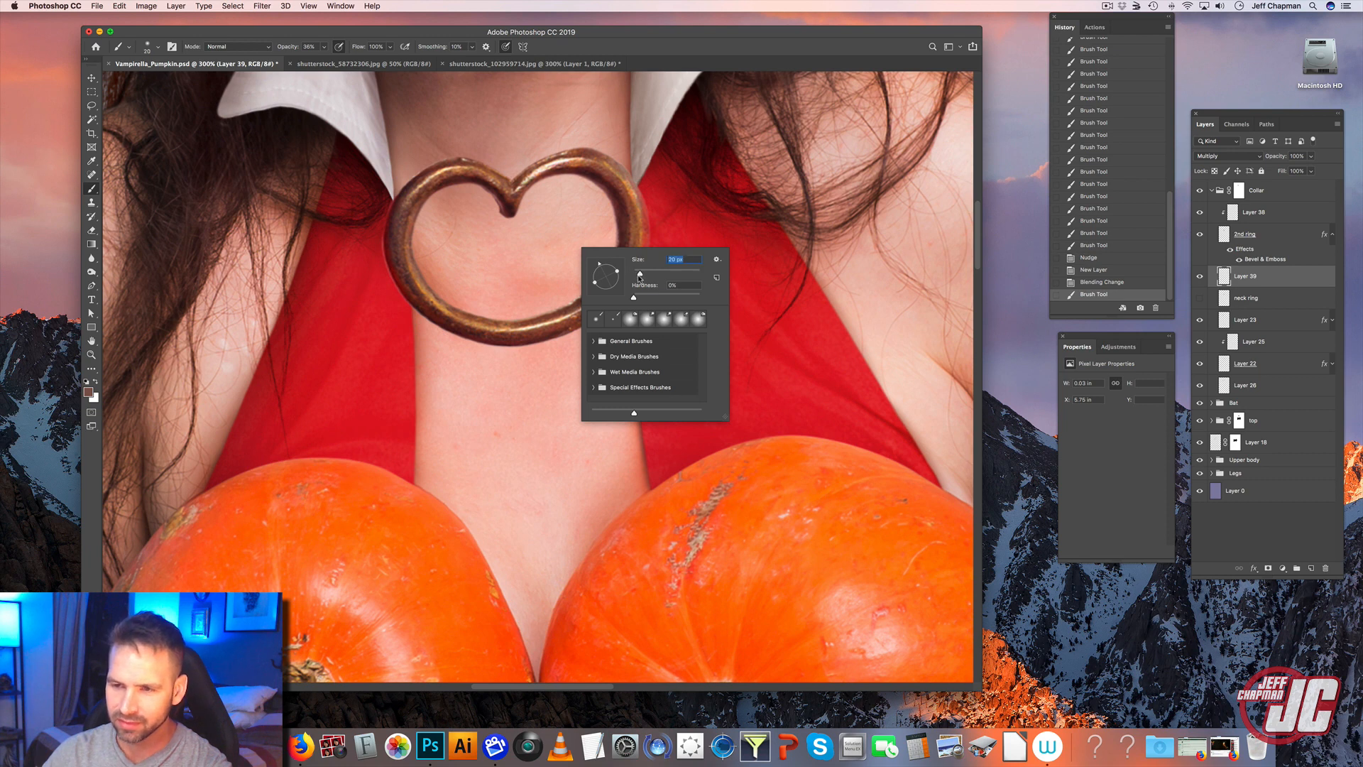
pyautogui.moveTo(424, 316)
pyautogui.mouseDown()
pyautogui.moveTo(469, 332)
pyautogui.moveTo(458, 328)
pyautogui.mouseUp()
pyautogui.moveTo(425, 316)
pyautogui.mouseDown()
pyautogui.moveTo(482, 336)
pyautogui.moveTo(461, 331)
pyautogui.mouseUp()
pyautogui.moveTo(454, 328); pyautogui.dragTo(522, 345)
pyautogui.moveTo(483, 338); pyautogui.dragTo(528, 344)
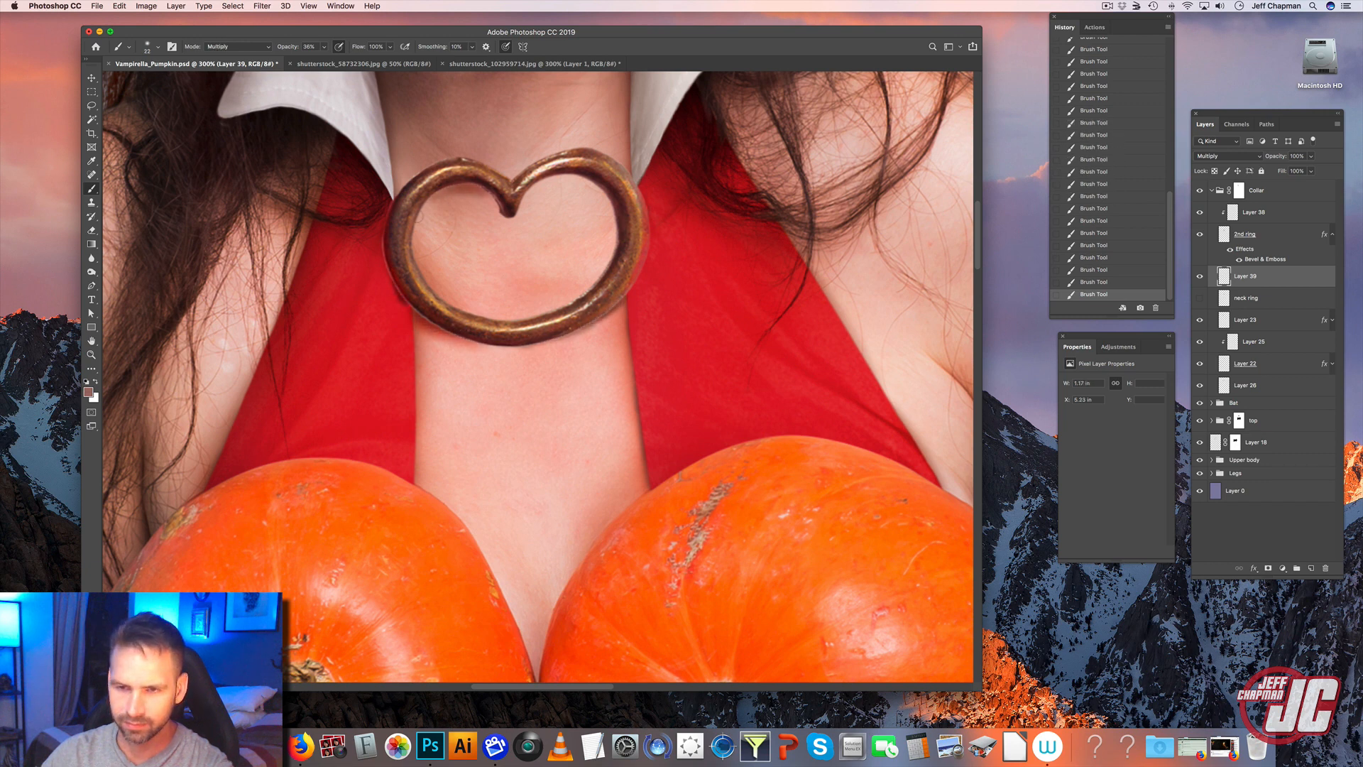
# - Paint cast shadows on the skin below the ring's upper heart curves and deepen the shadow under its lower edge
pyautogui.moveTo(426, 200)
pyautogui.mouseDown()
pyautogui.moveTo(493, 229)
pyautogui.moveTo(572, 193)
pyautogui.moveTo(602, 196)
pyautogui.moveTo(607, 212)
pyautogui.moveTo(572, 195)
pyautogui.mouseUp()
pyautogui.moveTo(425, 208); pyautogui.dragTo(602, 204)
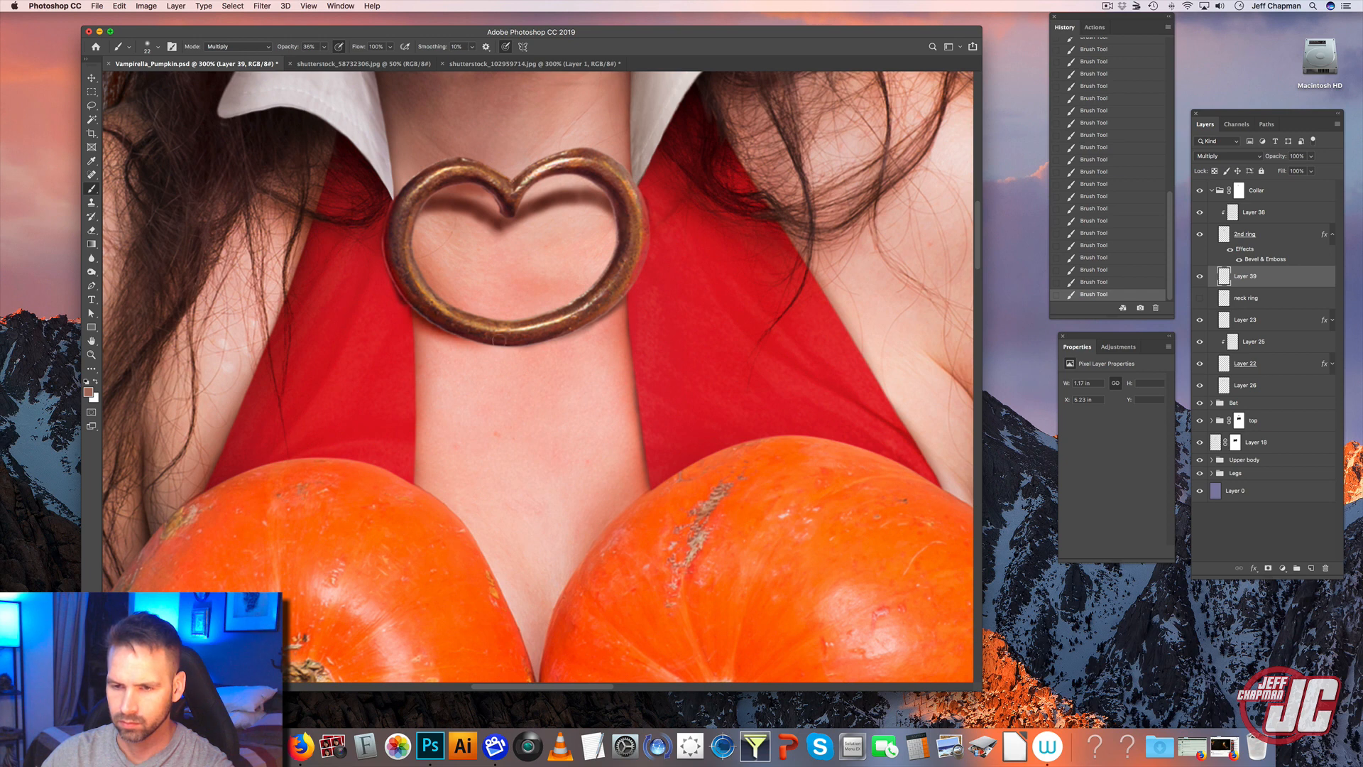
pyautogui.moveTo(444, 328); pyautogui.dragTo(505, 341)
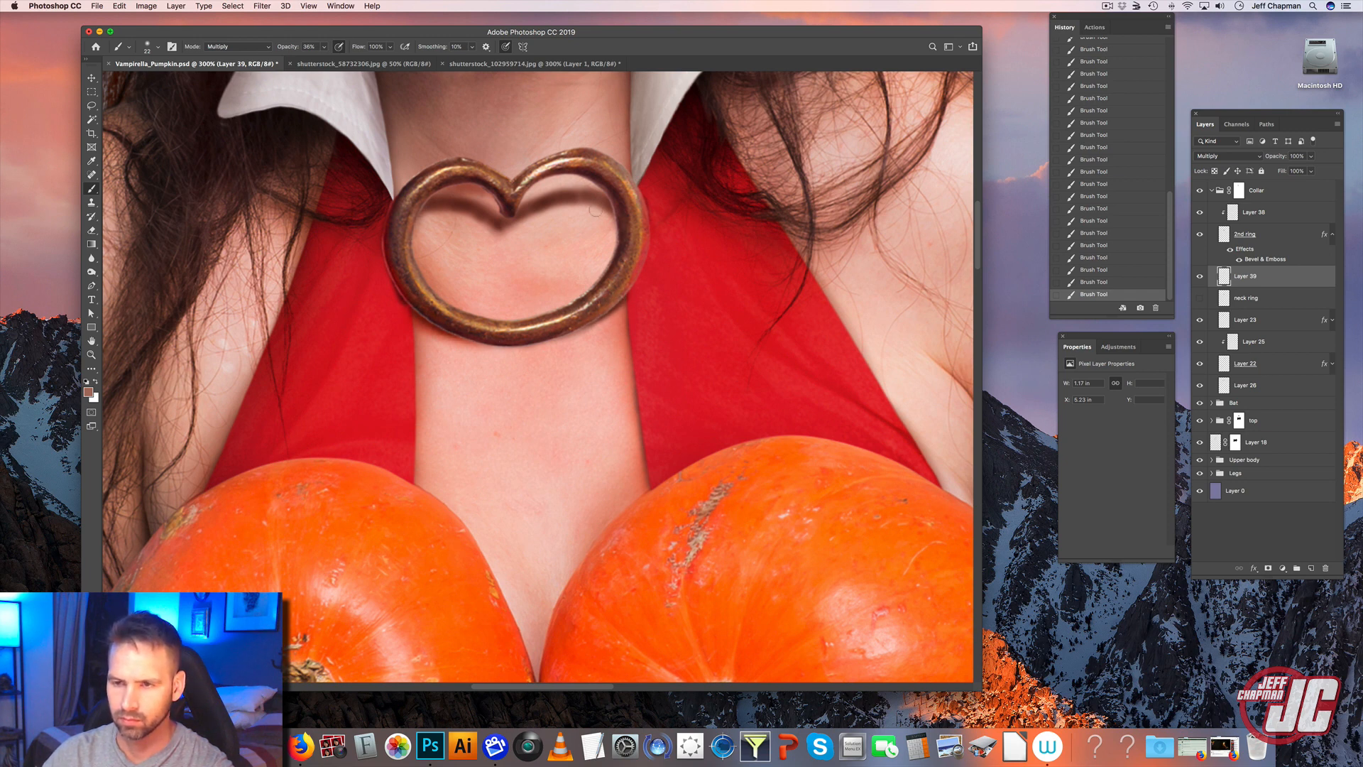
pyautogui.moveTo(594, 201)
pyautogui.mouseDown()
pyautogui.moveTo(618, 246)
pyautogui.moveTo(598, 204)
pyautogui.moveTo(611, 284)
pyautogui.moveTo(607, 210)
pyautogui.moveTo(570, 200)
pyautogui.moveTo(502, 222)
pyautogui.moveTo(426, 219)
pyautogui.mouseUp()
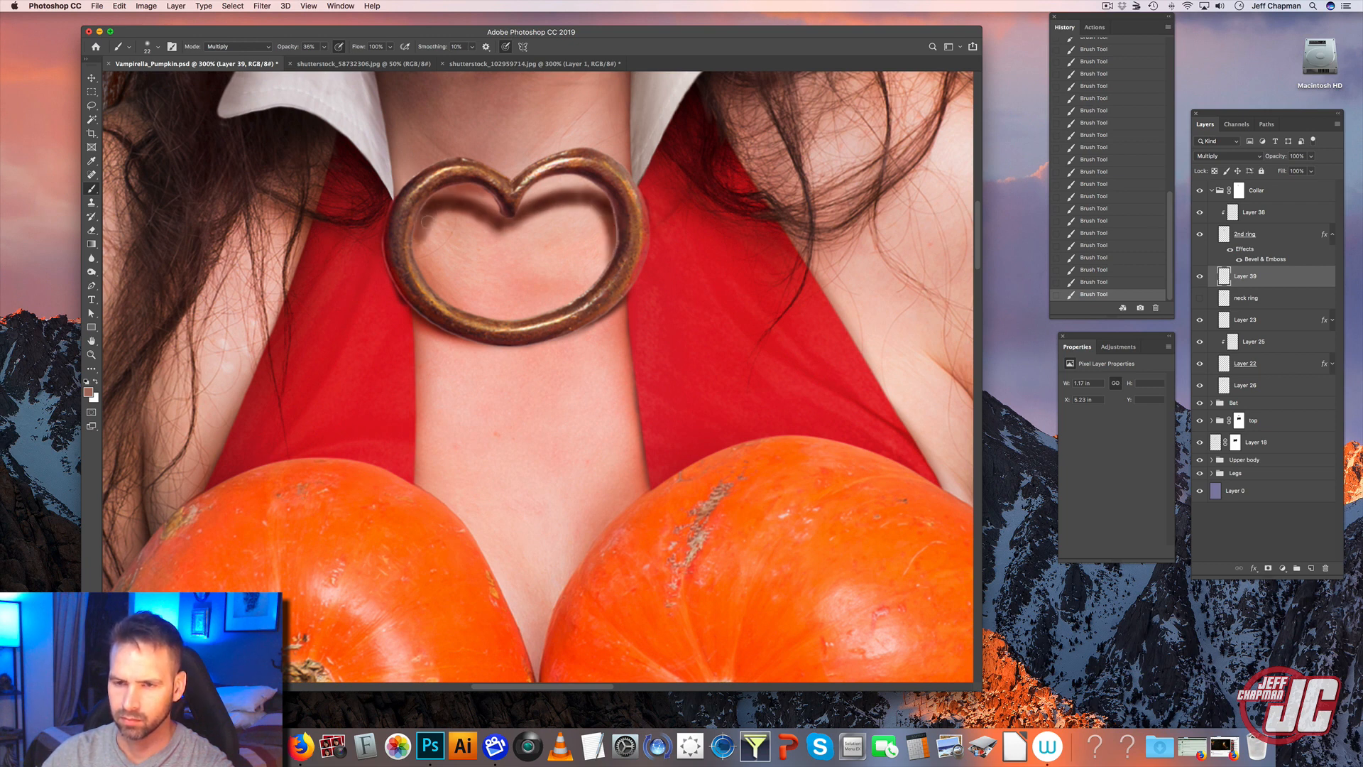
# - Soften the painted shadow along the ring's inner left side on Layer 39 with the Eraser
pyautogui.click(91, 230)
pyautogui.rightClick(449, 242)
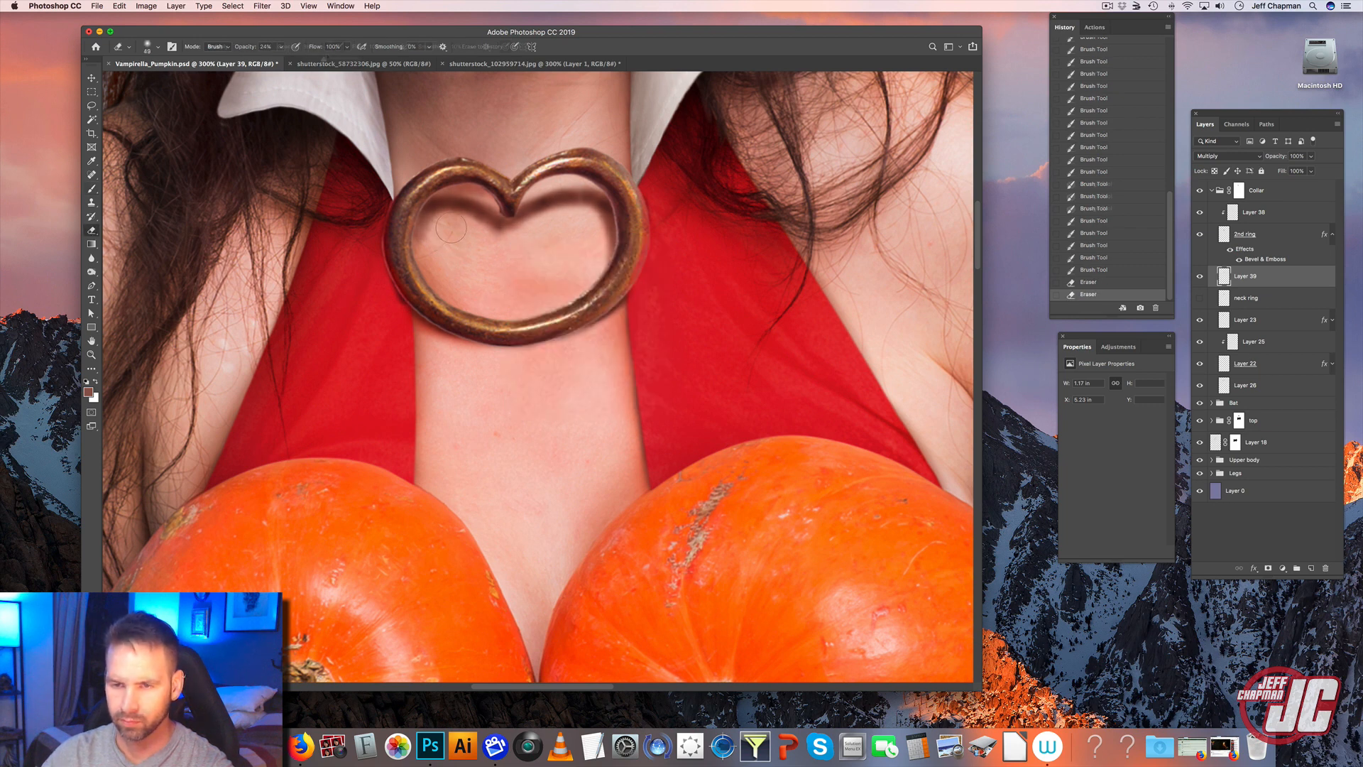
pyautogui.moveTo(422, 202); pyautogui.dragTo(416, 245)
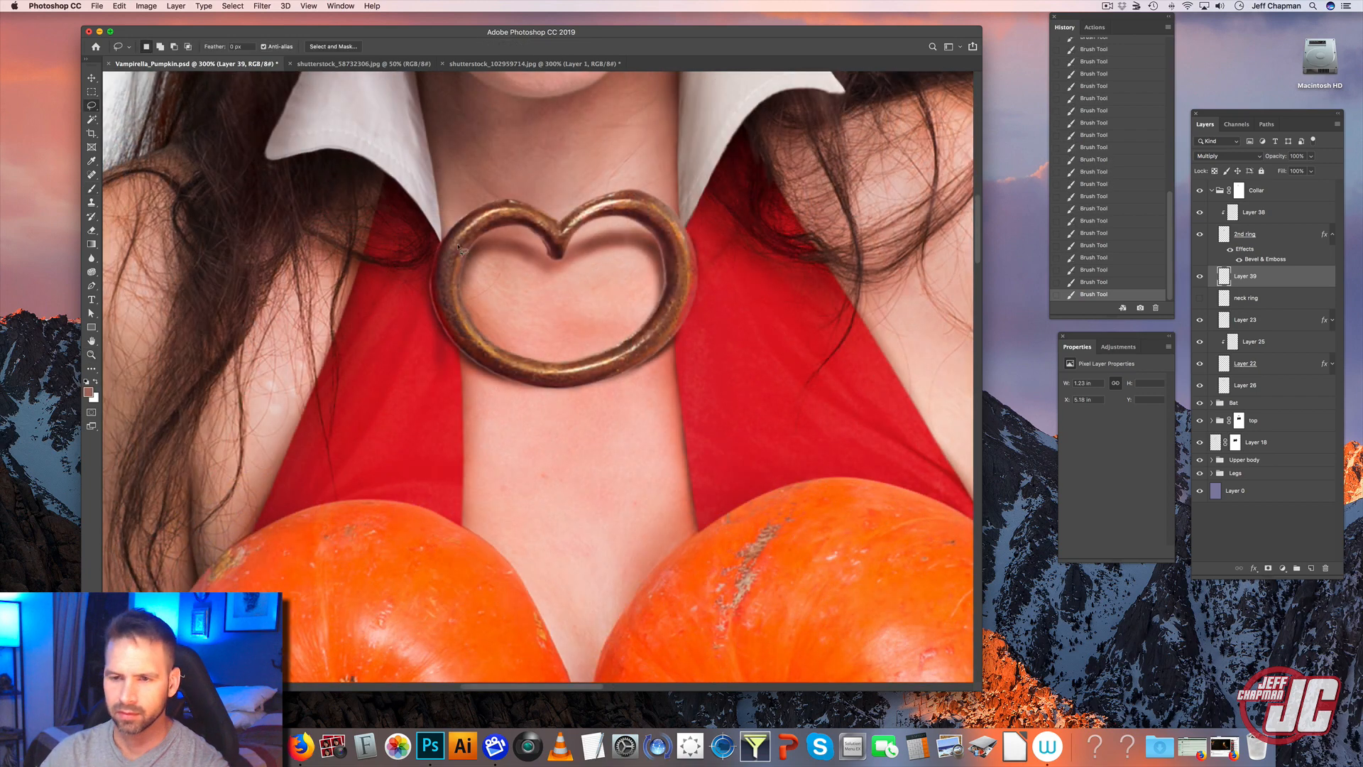
# - Lasso the shadow within the upper part of the ring and shift it slightly upward with Free Transform
pyautogui.moveTo(449, 209)
pyautogui.mouseDown()
pyautogui.moveTo(442, 280)
pyautogui.moveTo(612, 338)
pyautogui.moveTo(678, 305)
pyautogui.moveTo(671, 209)
pyautogui.moveTo(477, 194)
pyautogui.moveTo(447, 213)
pyautogui.mouseUp()
pyautogui.press('v')
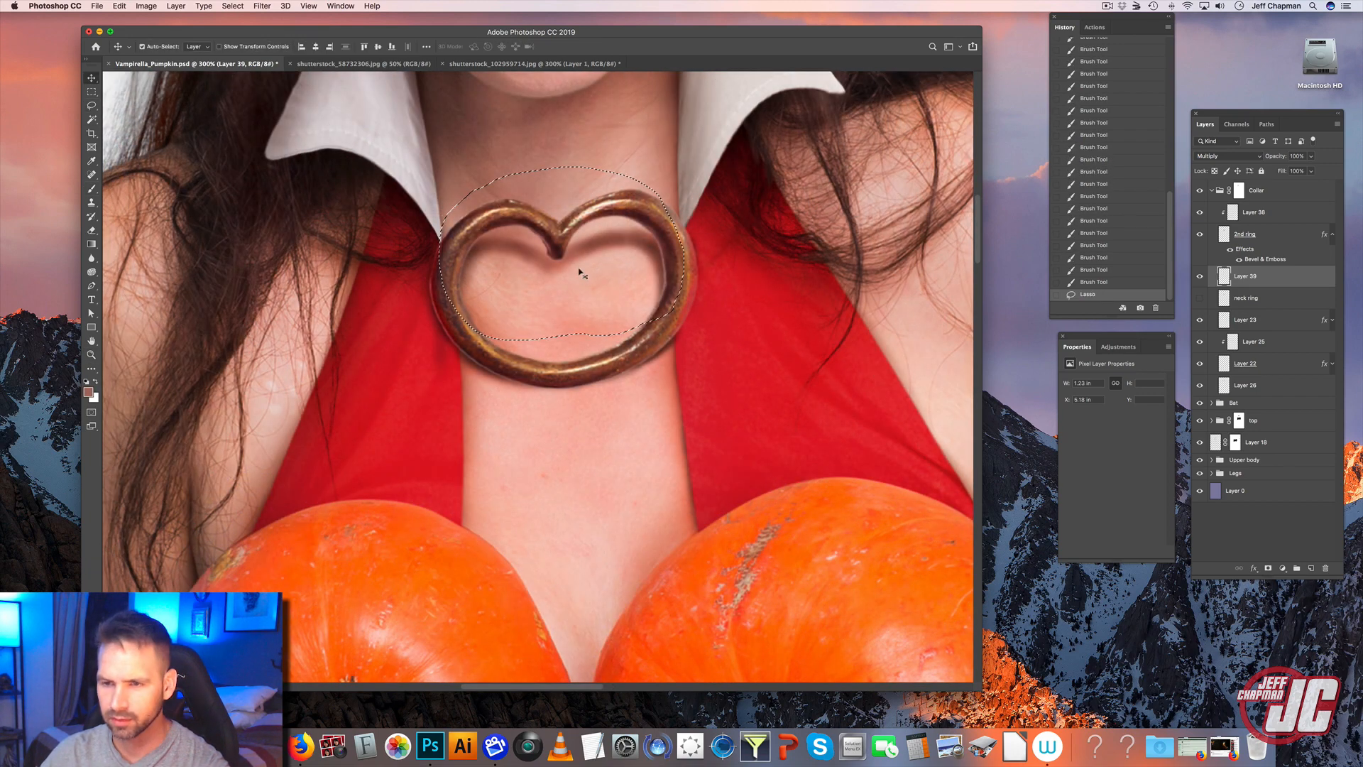
pyautogui.moveTo(578, 274); pyautogui.dragTo(582, 263)
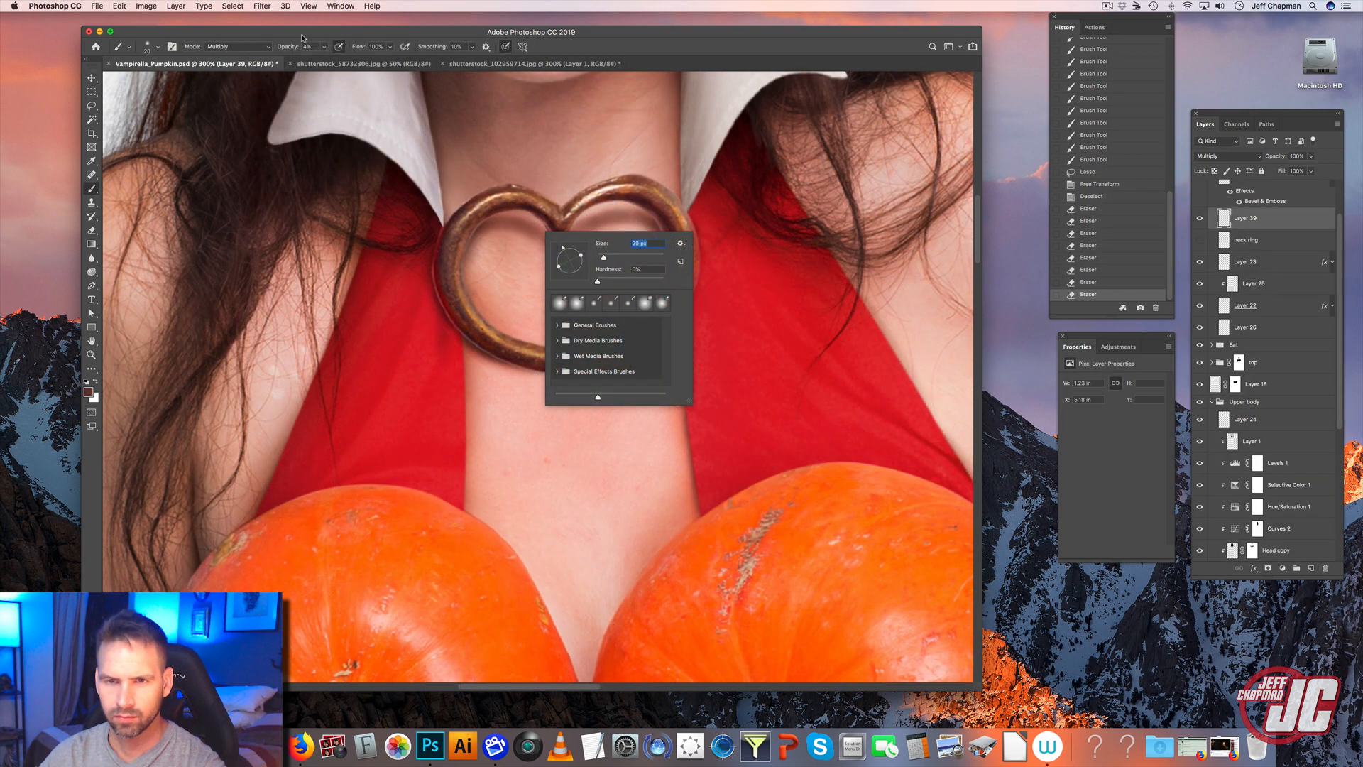
# - Build up the shadow along the ring's heart notch and inner edges on Layer 39 with a brush at 15% opacity
pyautogui.moveTo(326, 48); pyautogui.dragTo(334, 50)
pyautogui.moveTo(537, 238); pyautogui.dragTo(557, 242)
pyautogui.moveTo(554, 241); pyautogui.dragTo(586, 223)
pyautogui.moveTo(586, 223); pyautogui.dragTo(625, 216)
pyautogui.moveTo(624, 217)
pyautogui.mouseDown()
pyautogui.moveTo(663, 233)
pyautogui.moveTo(661, 284)
pyautogui.mouseUp()
pyautogui.moveTo(665, 266); pyautogui.dragTo(650, 301)
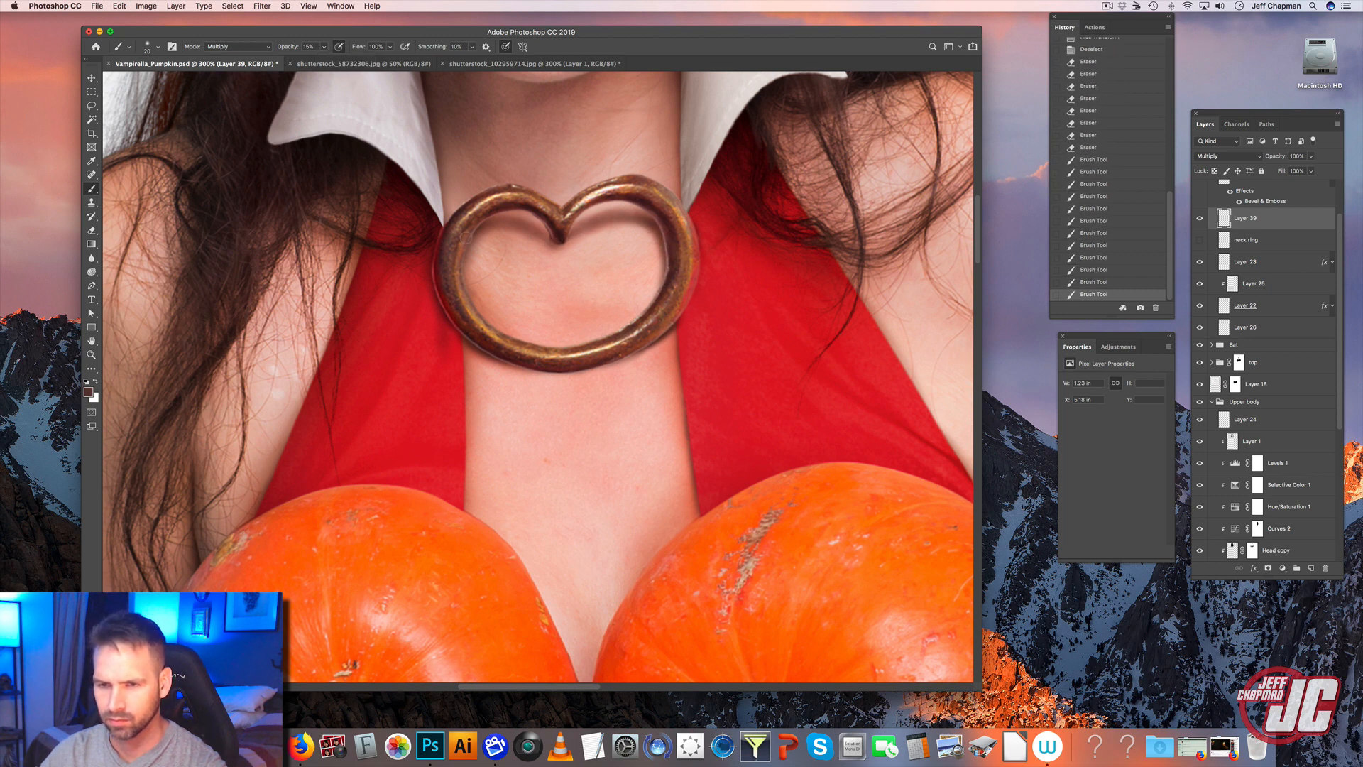
pyautogui.moveTo(465, 238)
pyautogui.mouseDown()
pyautogui.moveTo(497, 356)
pyautogui.moveTo(473, 335)
pyautogui.moveTo(471, 346)
pyautogui.moveTo(531, 365)
pyautogui.mouseUp()
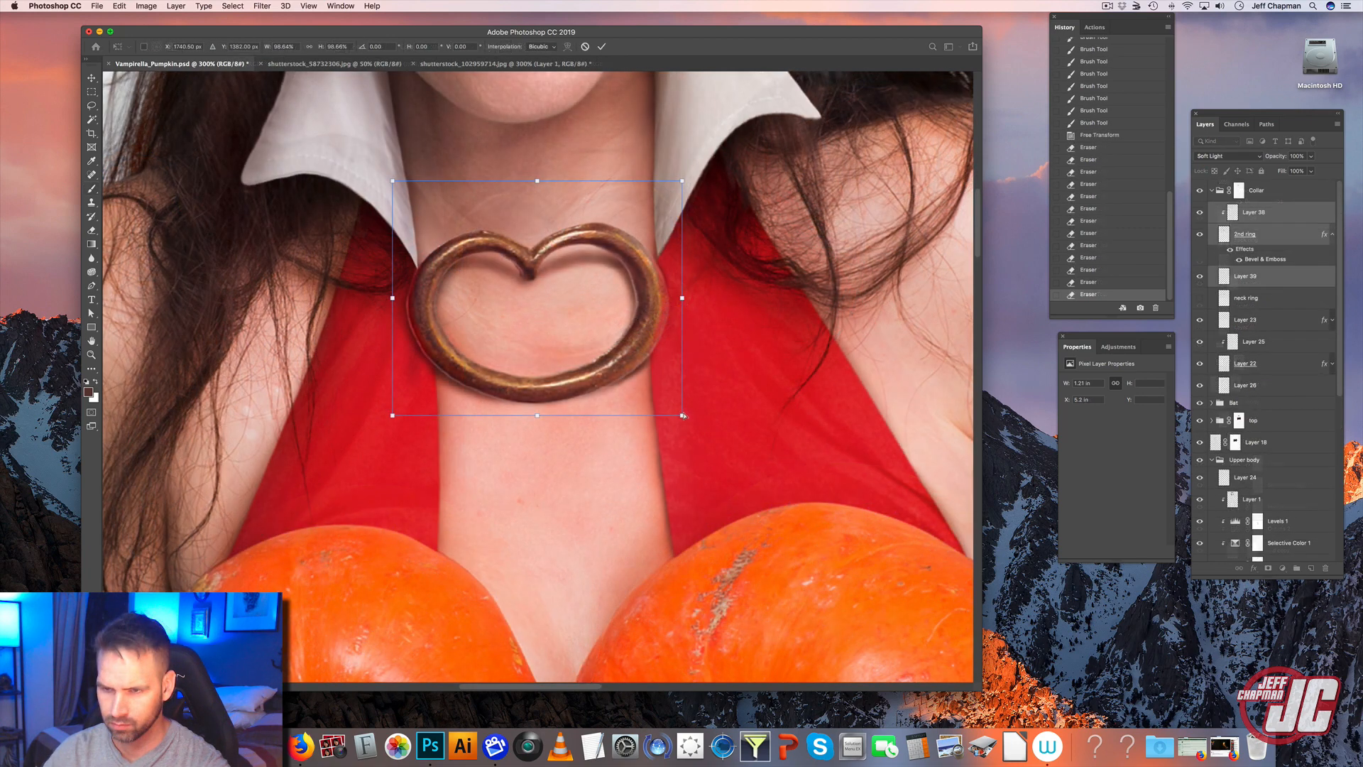
# - Distort Layer 38, the 2nd ring and Layer 39 together by their corners to fit the ring between the straps
pyautogui.moveTo(686, 399); pyautogui.dragTo(687, 413)
pyautogui.moveTo(683, 186); pyautogui.dragTo(683, 172)
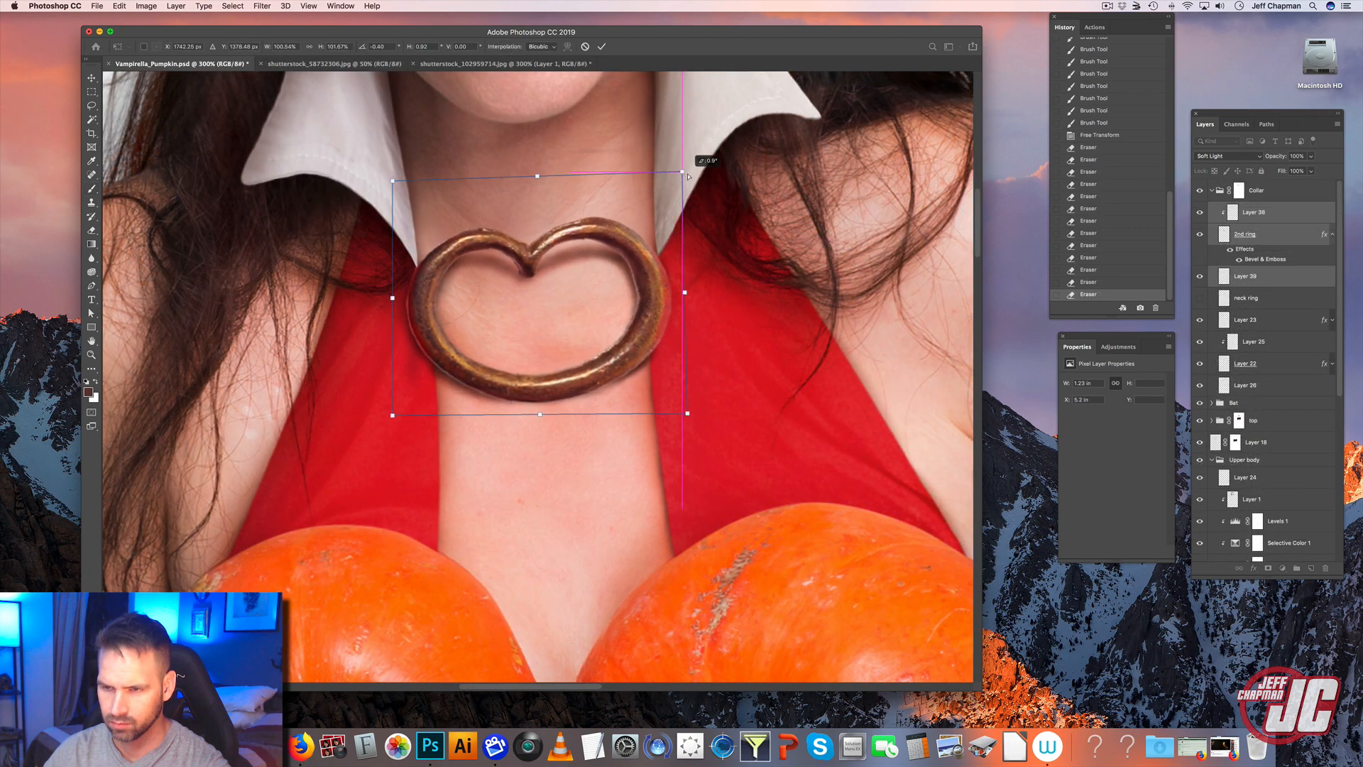
pyautogui.moveTo(393, 181); pyautogui.dragTo(393, 180)
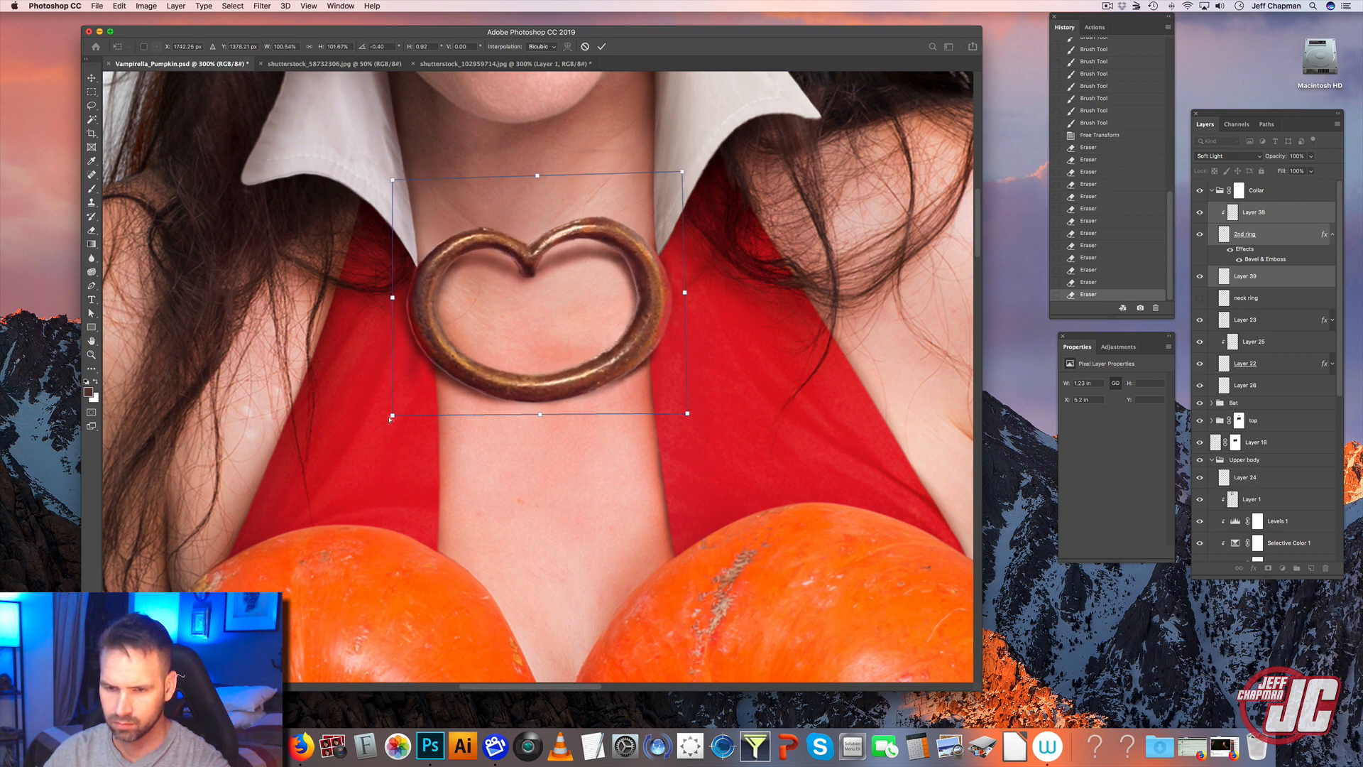
pyautogui.moveTo(389, 418); pyautogui.dragTo(398, 407)
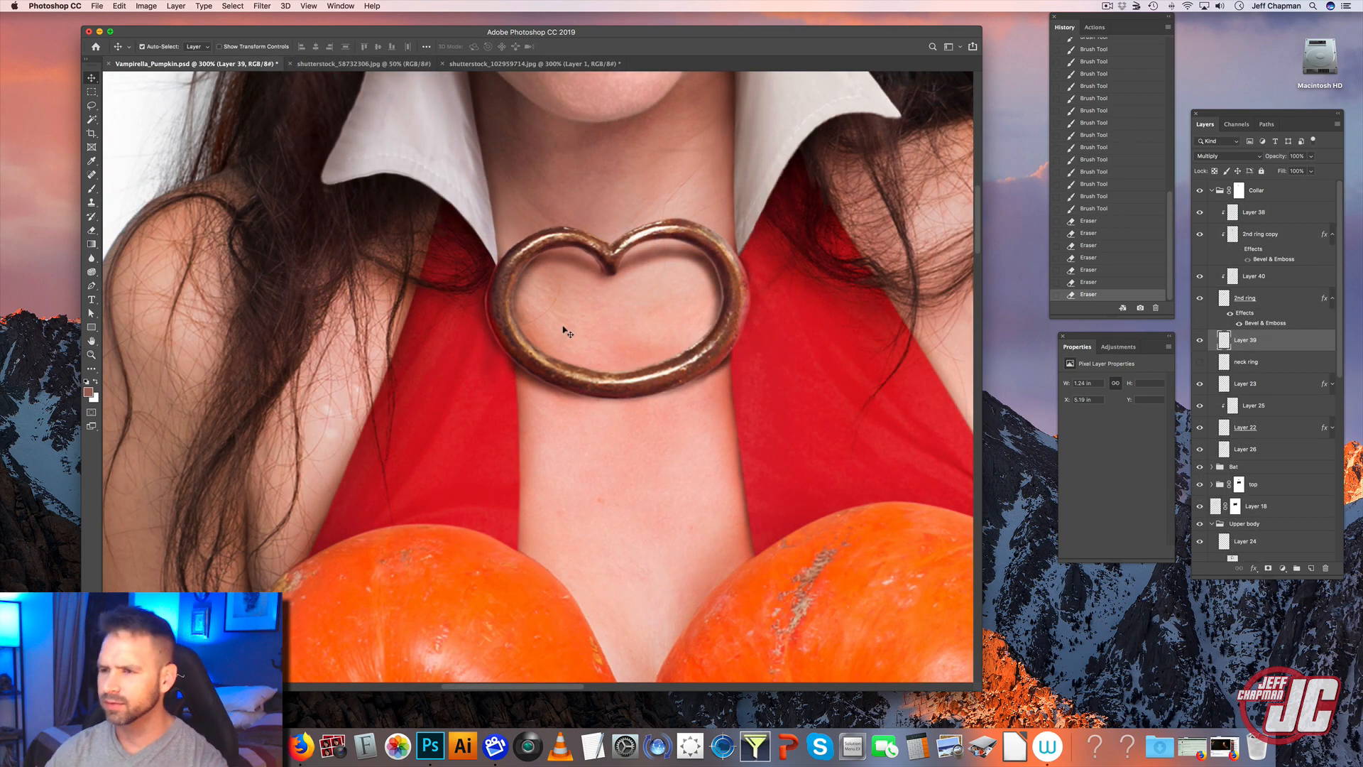
# - Check the neck ring and bat emblem on the whole figure and save the composite
pyautogui.click(90, 354)
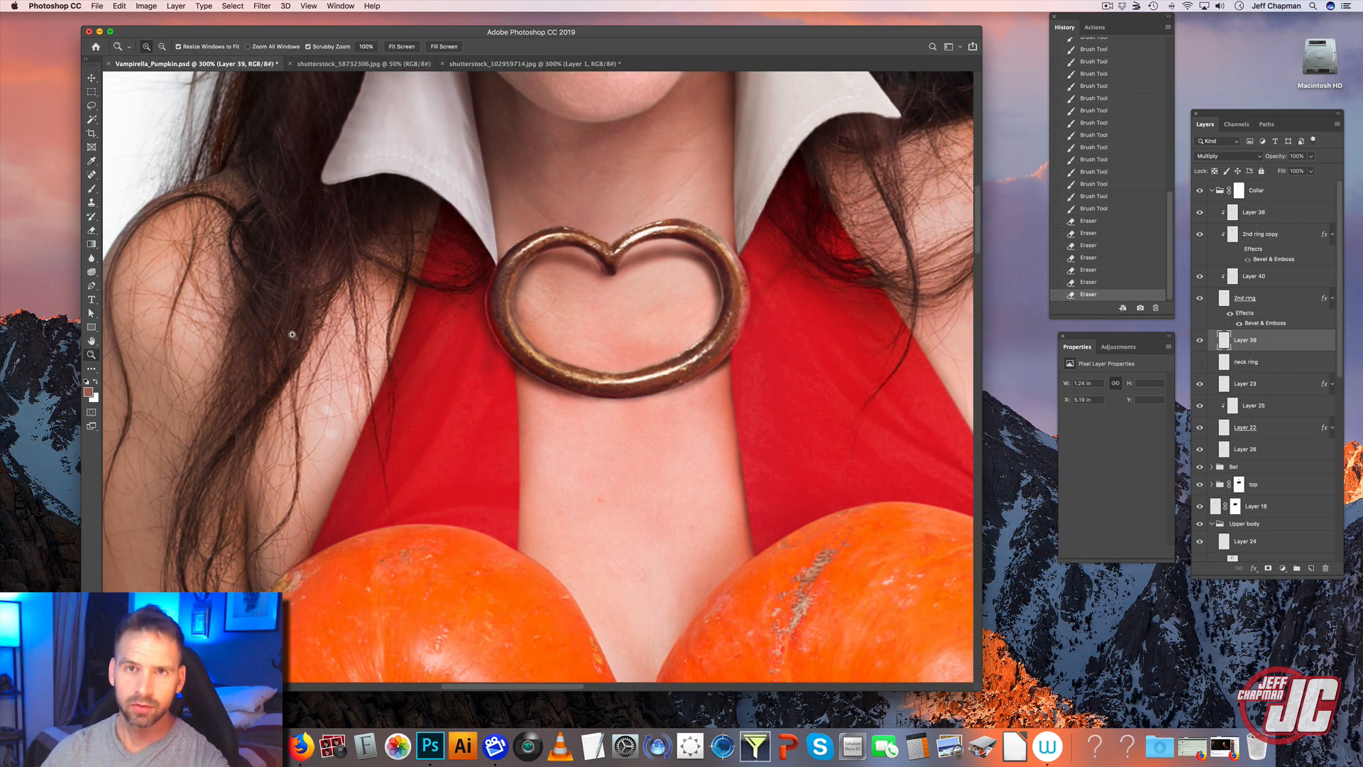
pyautogui.press('alt')
pyautogui.keyDown('alt'); pyautogui.click(568, 423); pyautogui.keyUp('alt')
pyautogui.keyDown('alt'); pyautogui.click(574, 420); pyautogui.keyUp('alt')
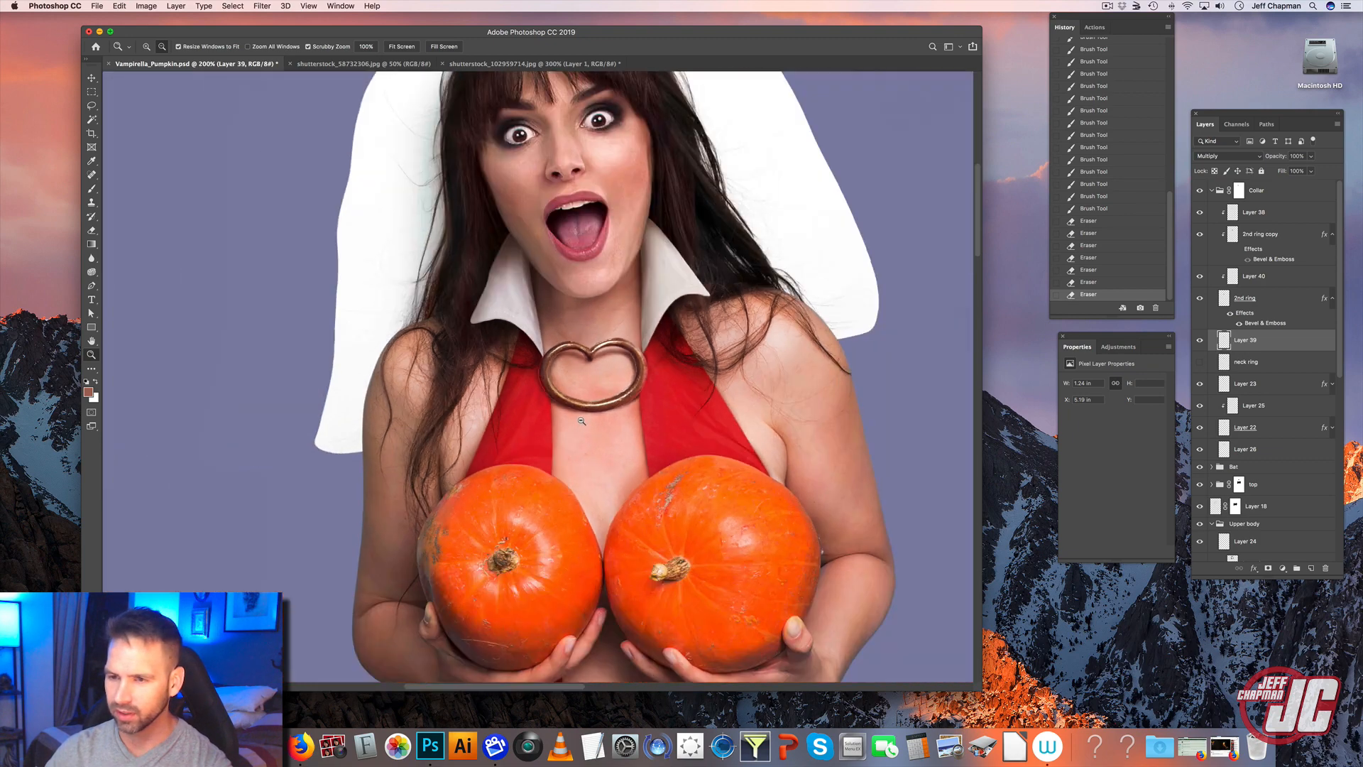
pyautogui.keyDown('alt'); pyautogui.click(577, 420); pyautogui.keyUp('alt')
pyautogui.press('v')
pyautogui.scroll(-5, 612, 318)
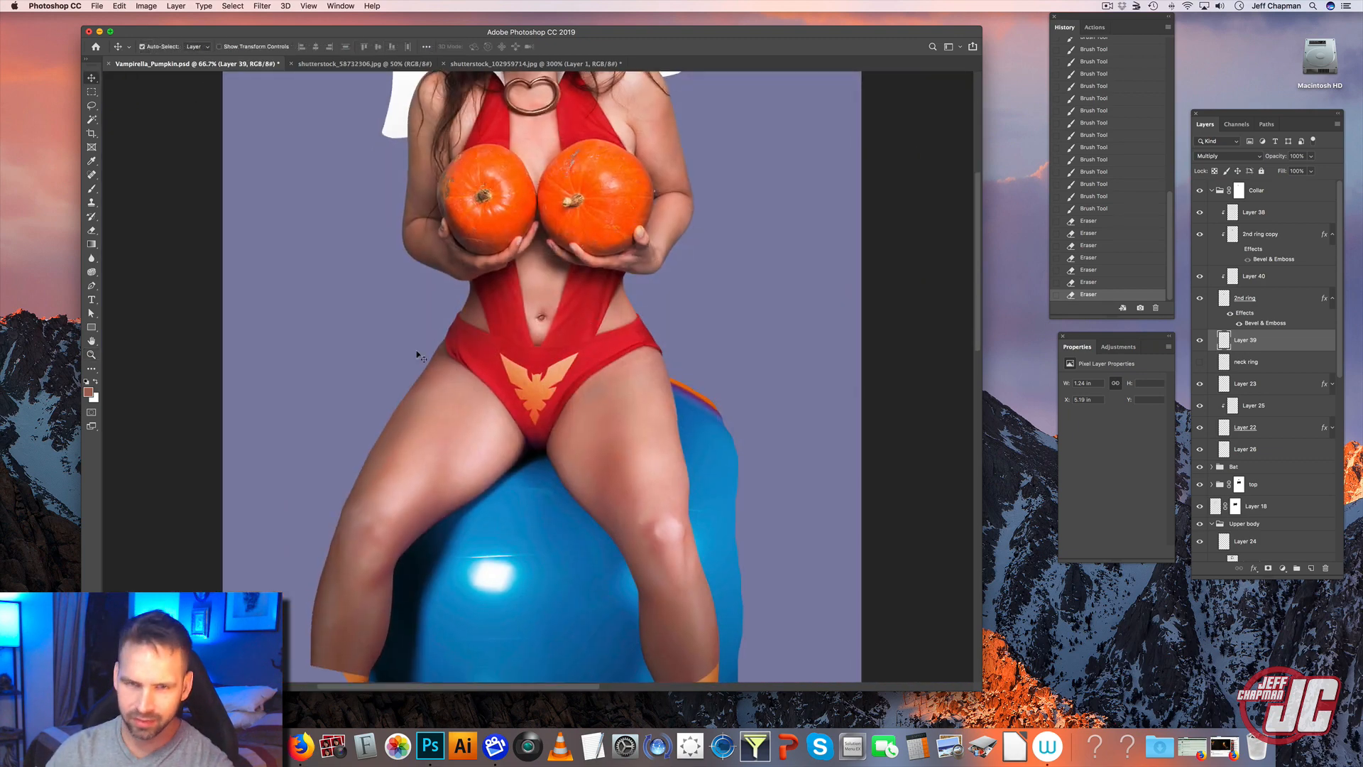
pyautogui.click(91, 354)
pyautogui.keyDown('alt'); pyautogui.click(535, 360); pyautogui.keyUp('alt')
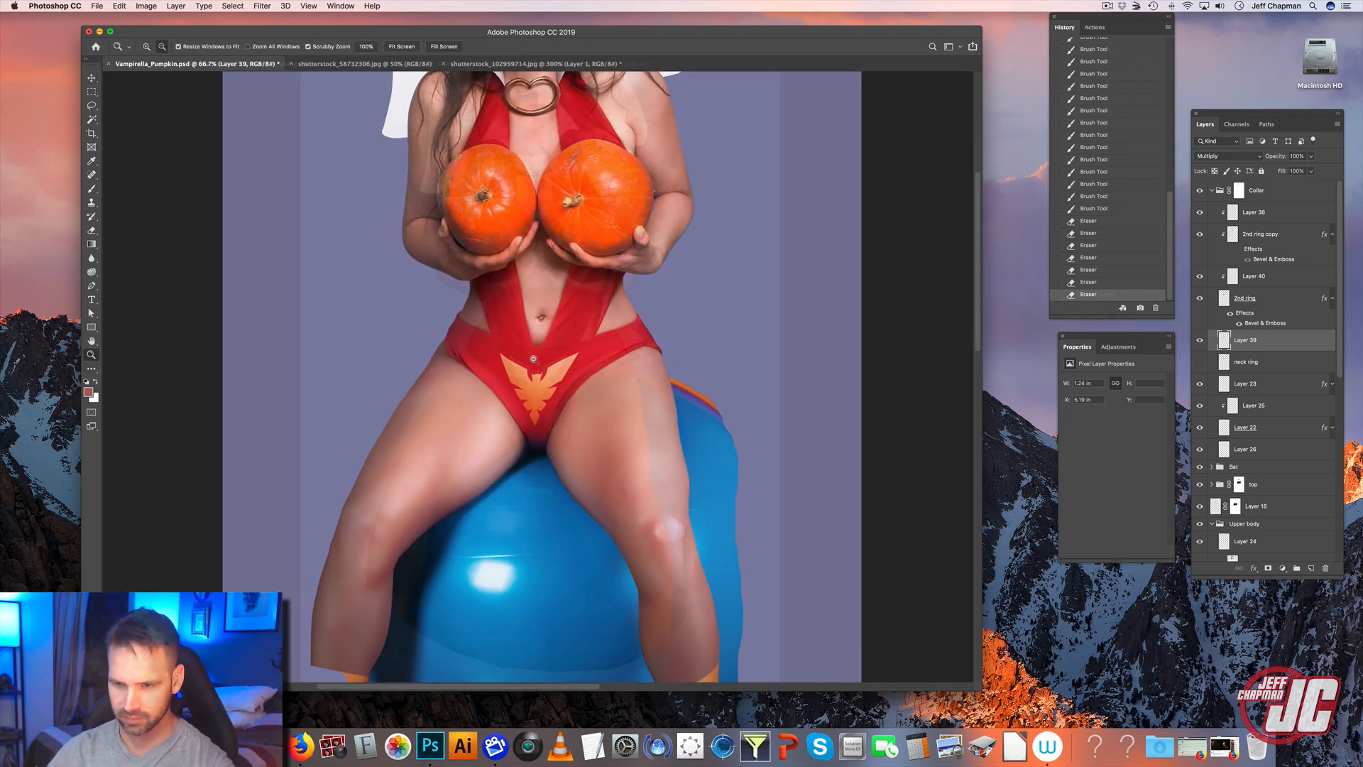
pyautogui.press('super+s')
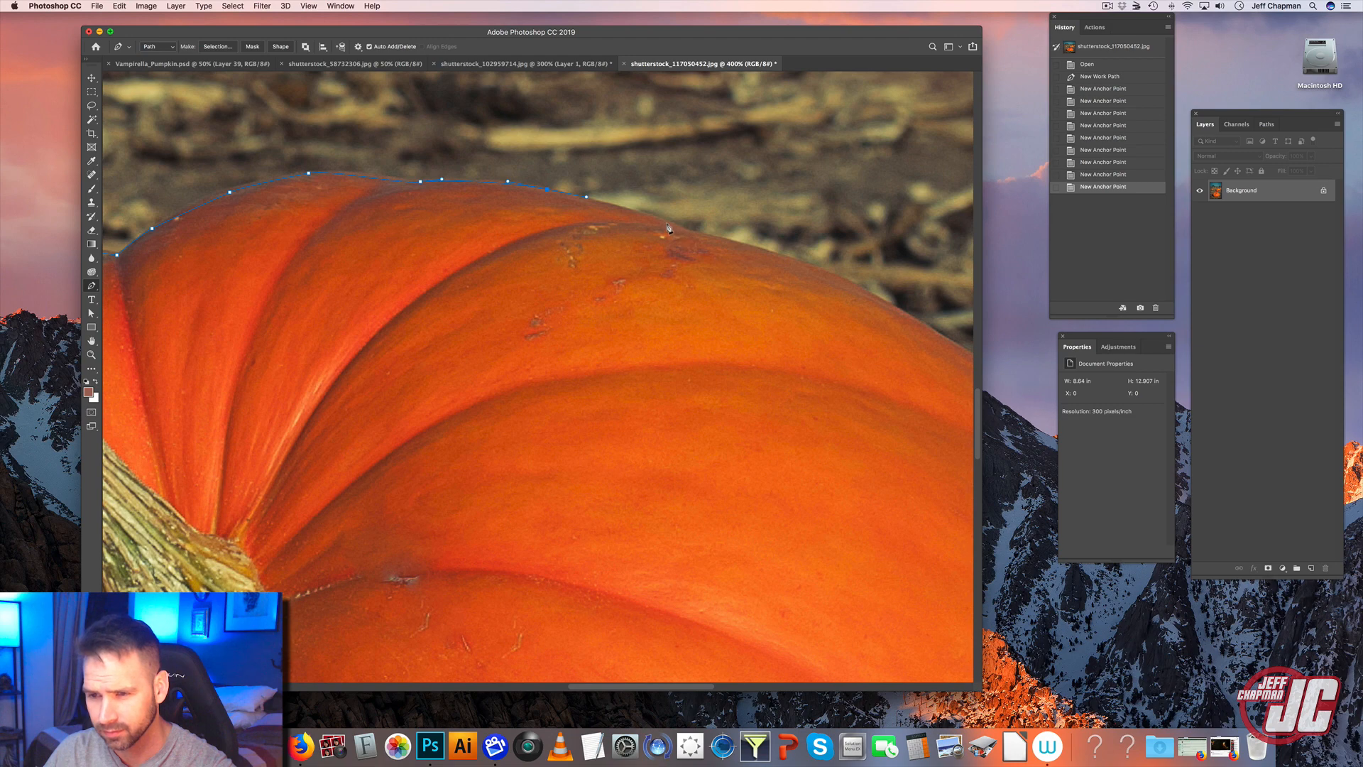
# - Finish the Pen path around the large pumpkin in shutterstock_117050452.jpg and convert it into a selection
pyautogui.click(761, 251)
pyautogui.moveTo(761, 251); pyautogui.dragTo(584, 204)
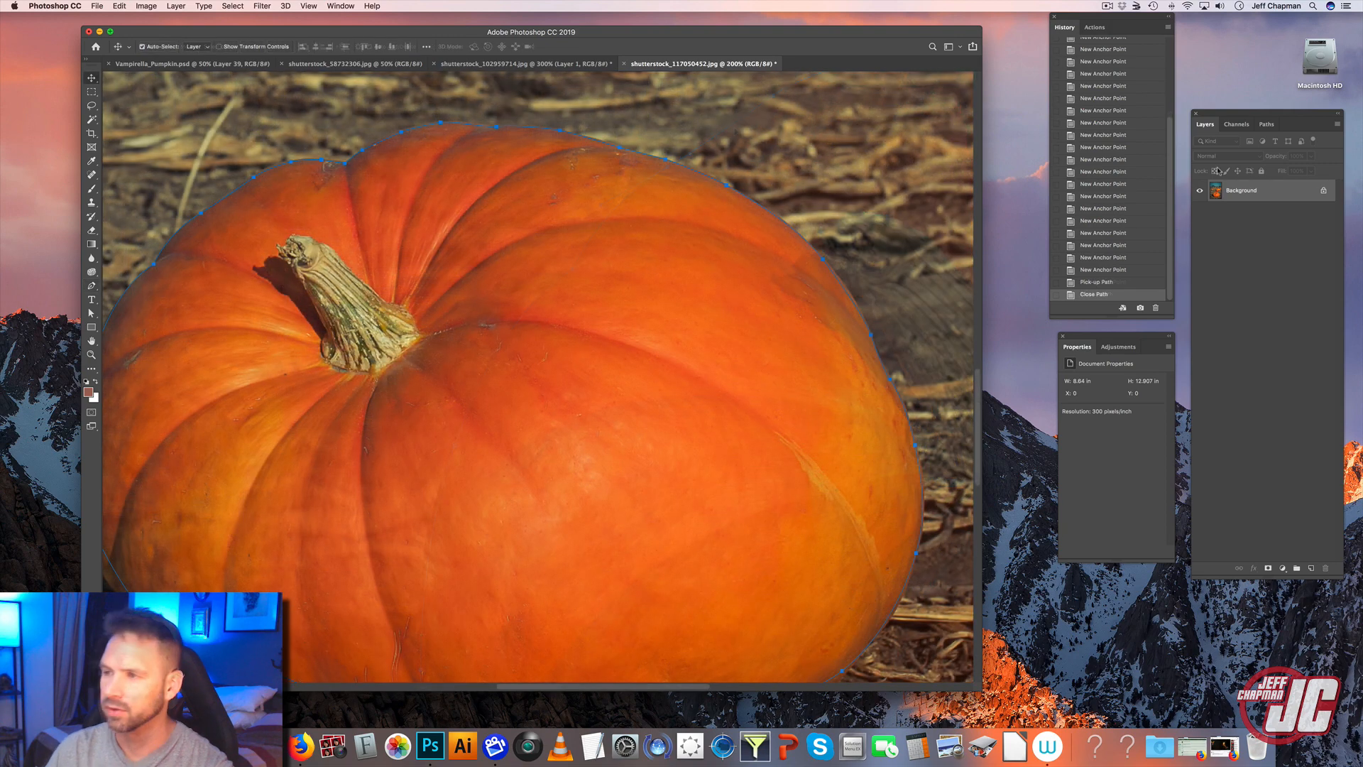
pyautogui.click(1266, 124)
pyautogui.click(1337, 123)
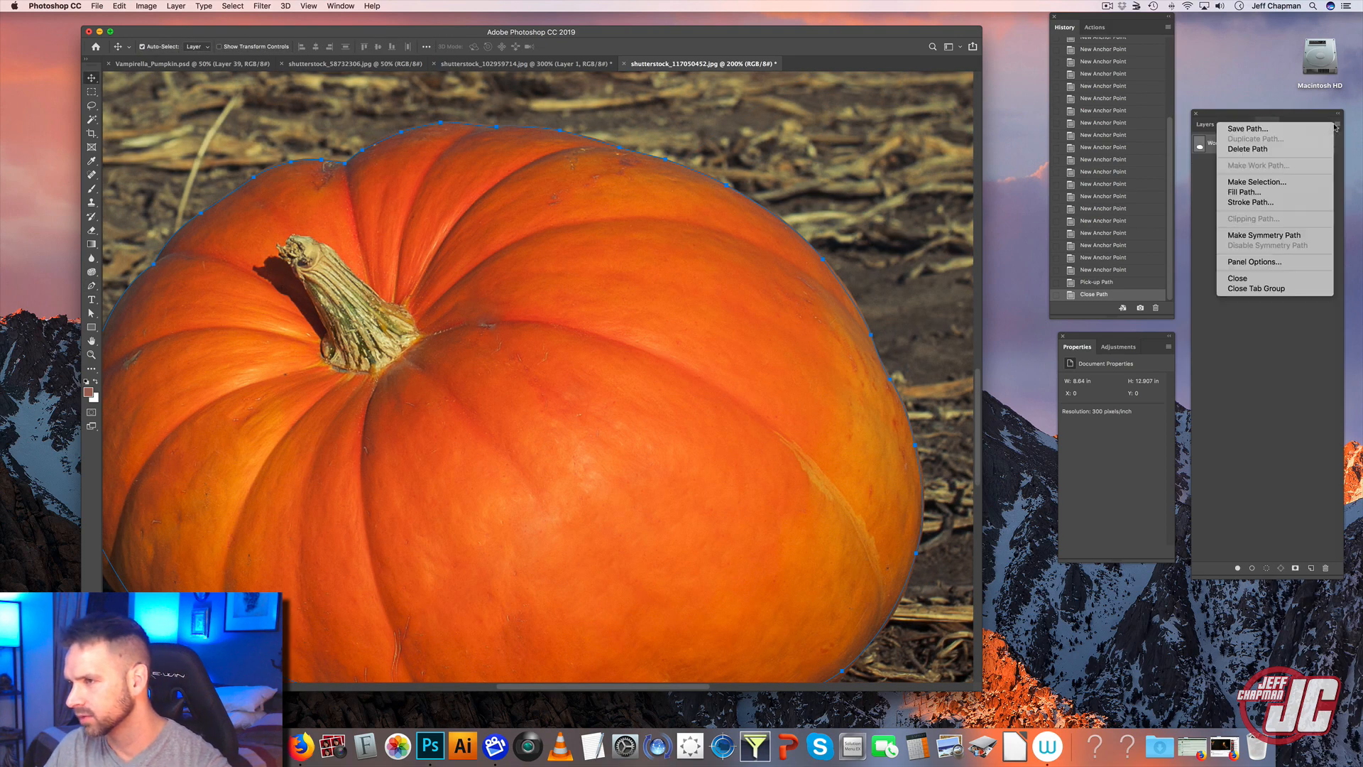
pyautogui.click(1254, 182)
pyautogui.click(741, 309)
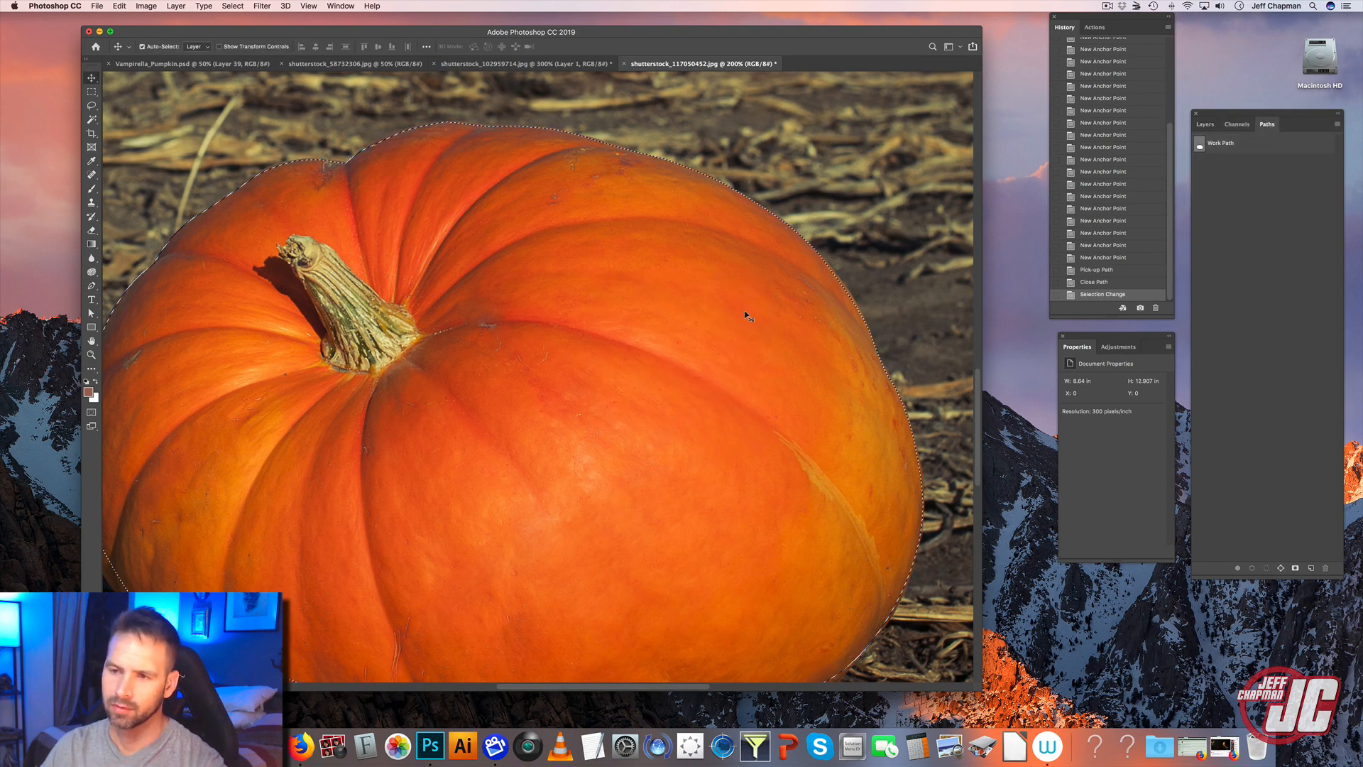
# - Paste the cut-out pumpkin into Vampirella_Pumpkin.psd just above Layer 0, enlarge it to about 9 in wide and place it behind the legs
pyautogui.click(213, 64)
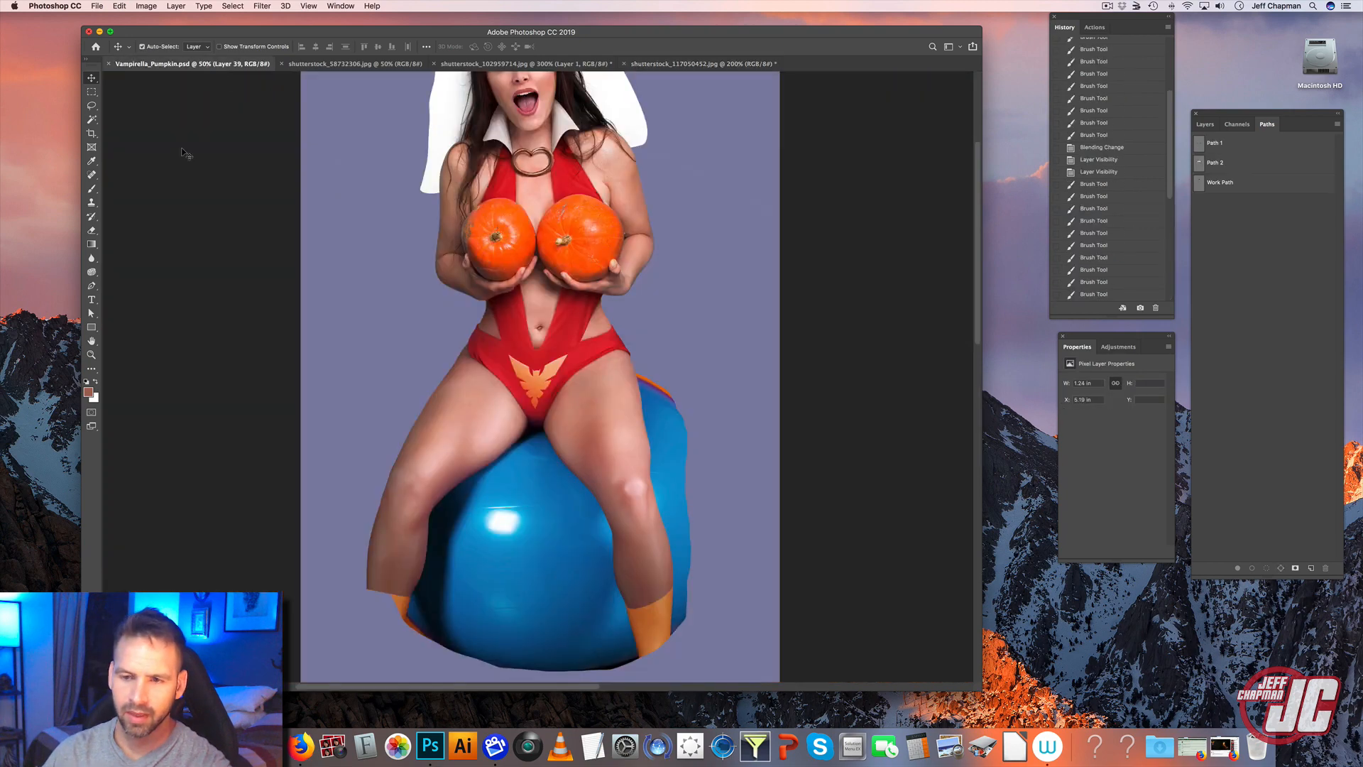
pyautogui.click(1204, 124)
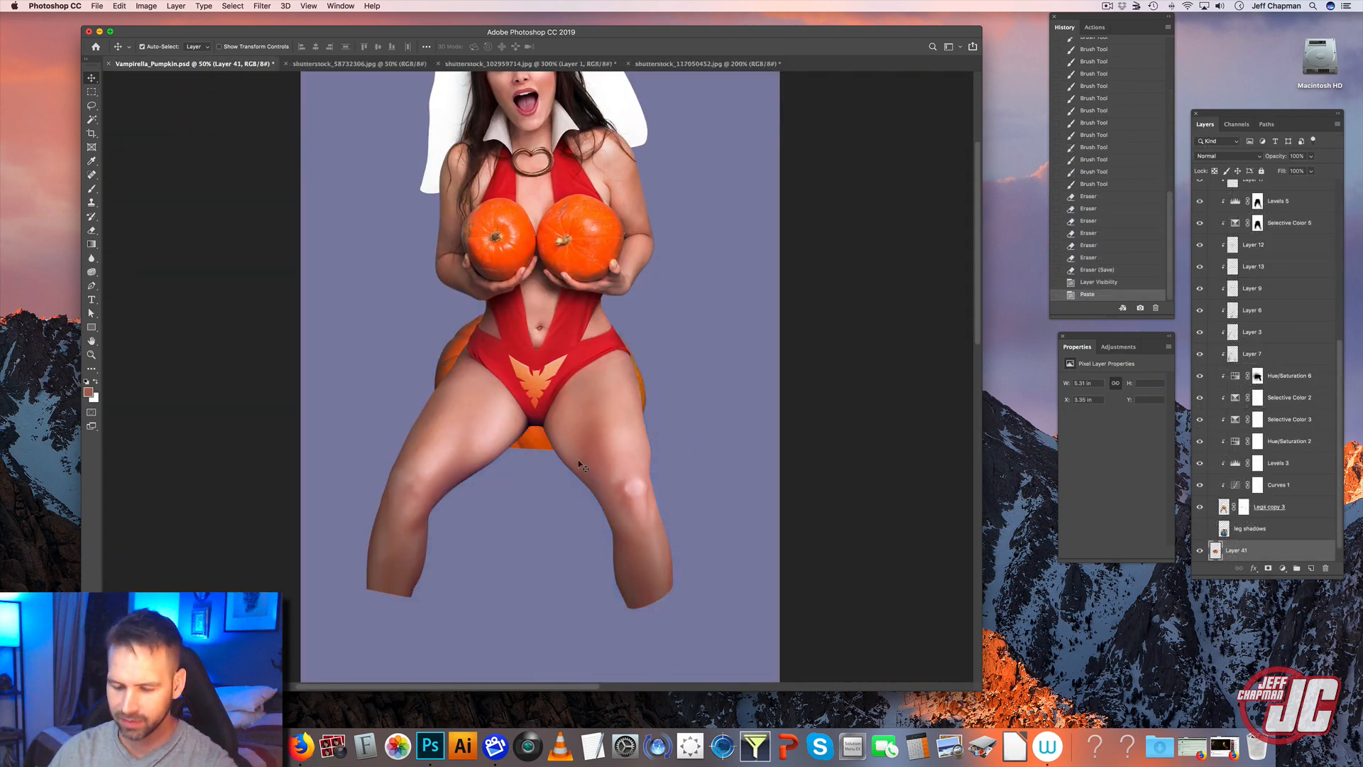
pyautogui.press('super+t')
pyautogui.moveTo(646, 302); pyautogui.dragTo(739, 236)
pyautogui.moveTo(625, 344); pyautogui.dragTo(619, 540)
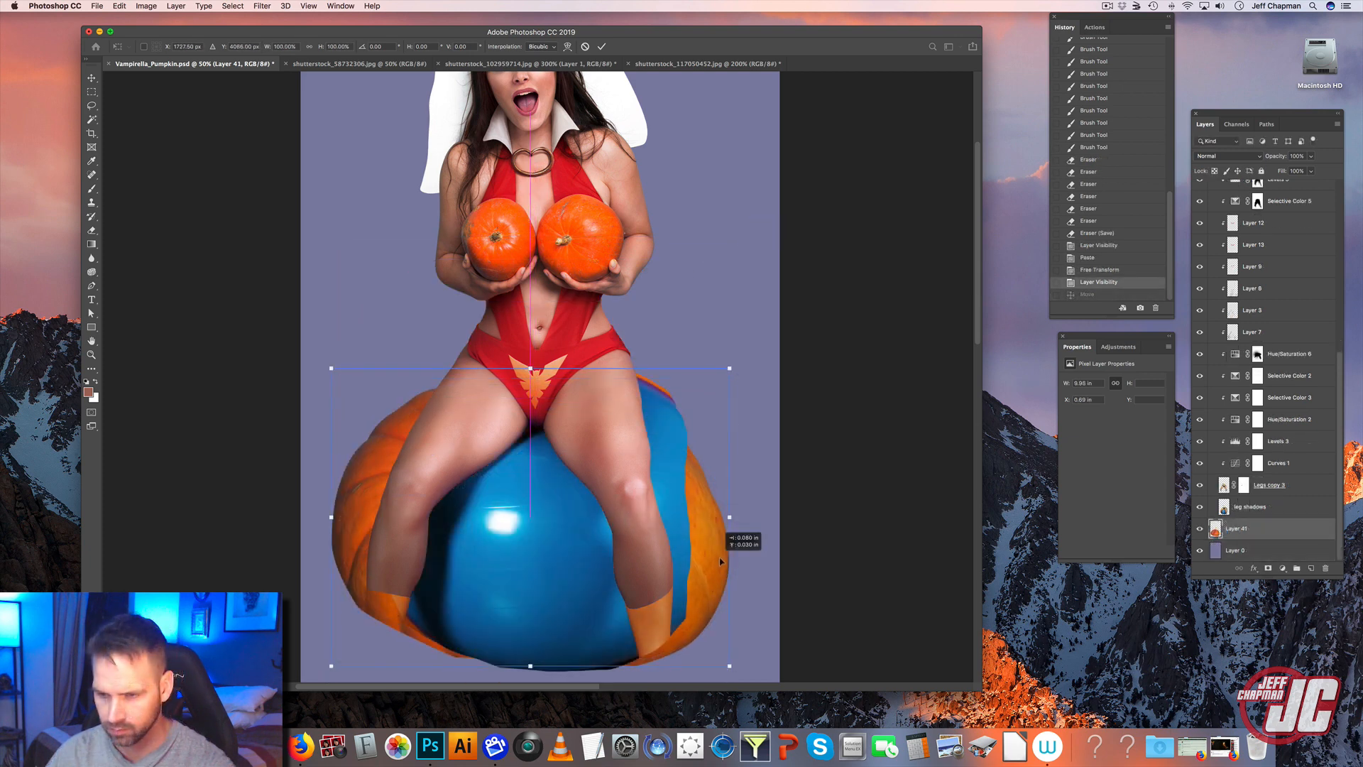
# - Reposition the pumpkin over the ball's outline and stretch its height to about 8.33 in
pyautogui.moveTo(724, 560); pyautogui.dragTo(755, 536)
pyautogui.moveTo(629, 608); pyautogui.dragTo(625, 610)
pyautogui.moveTo(566, 650); pyautogui.dragTo(555, 673)
pyautogui.press('Return')
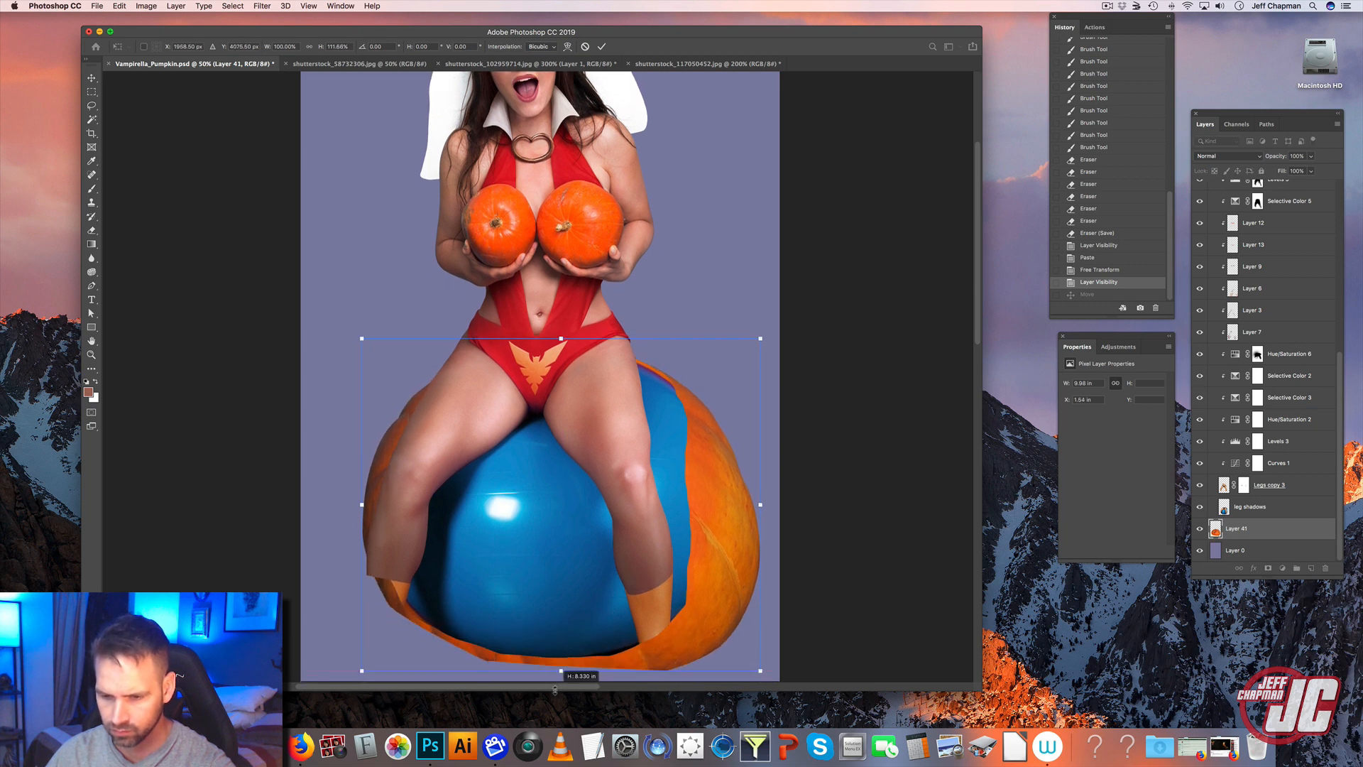
# - Set the leg shadows layer to Multiply, then duplicate it with the original hidden and desaturate the copy
pyautogui.click(1250, 506)
pyautogui.click(1228, 155)
pyautogui.click(1229, 185)
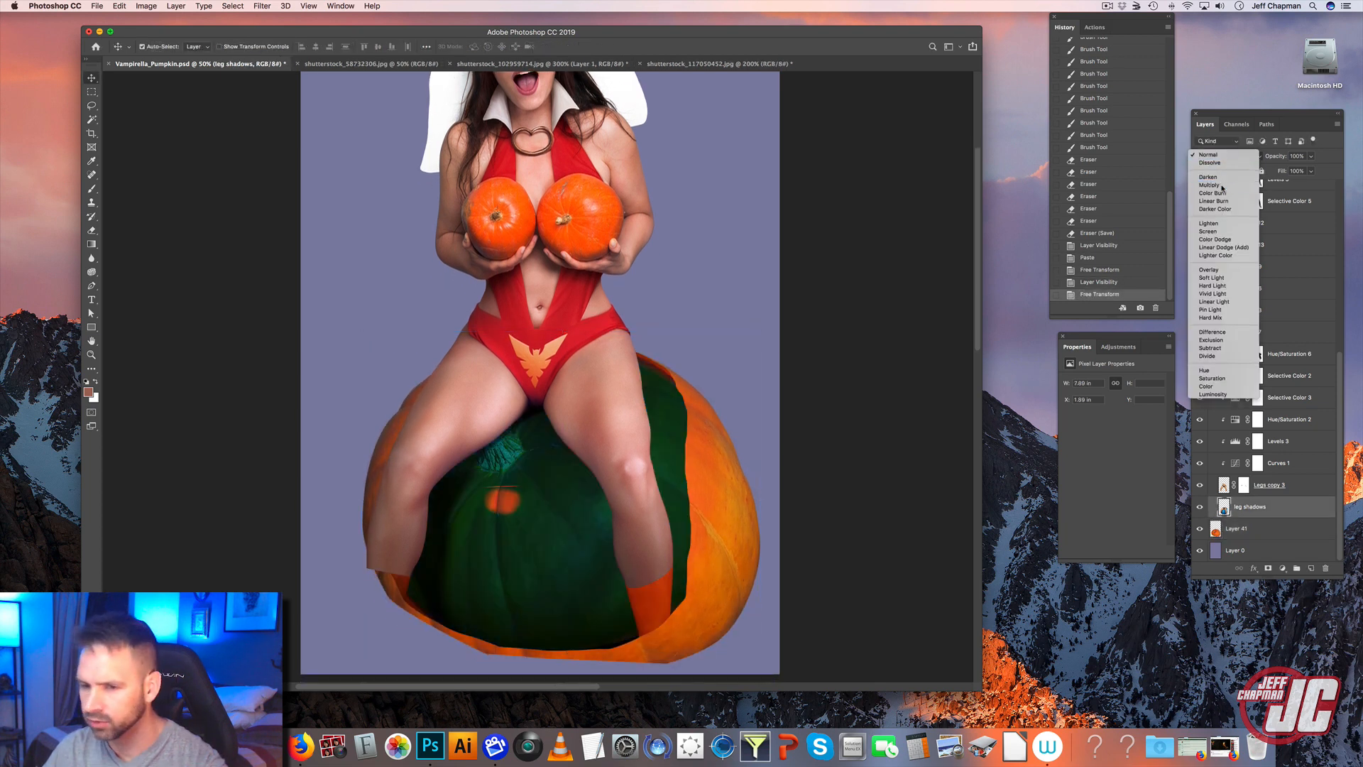
pyautogui.click(147, 6)
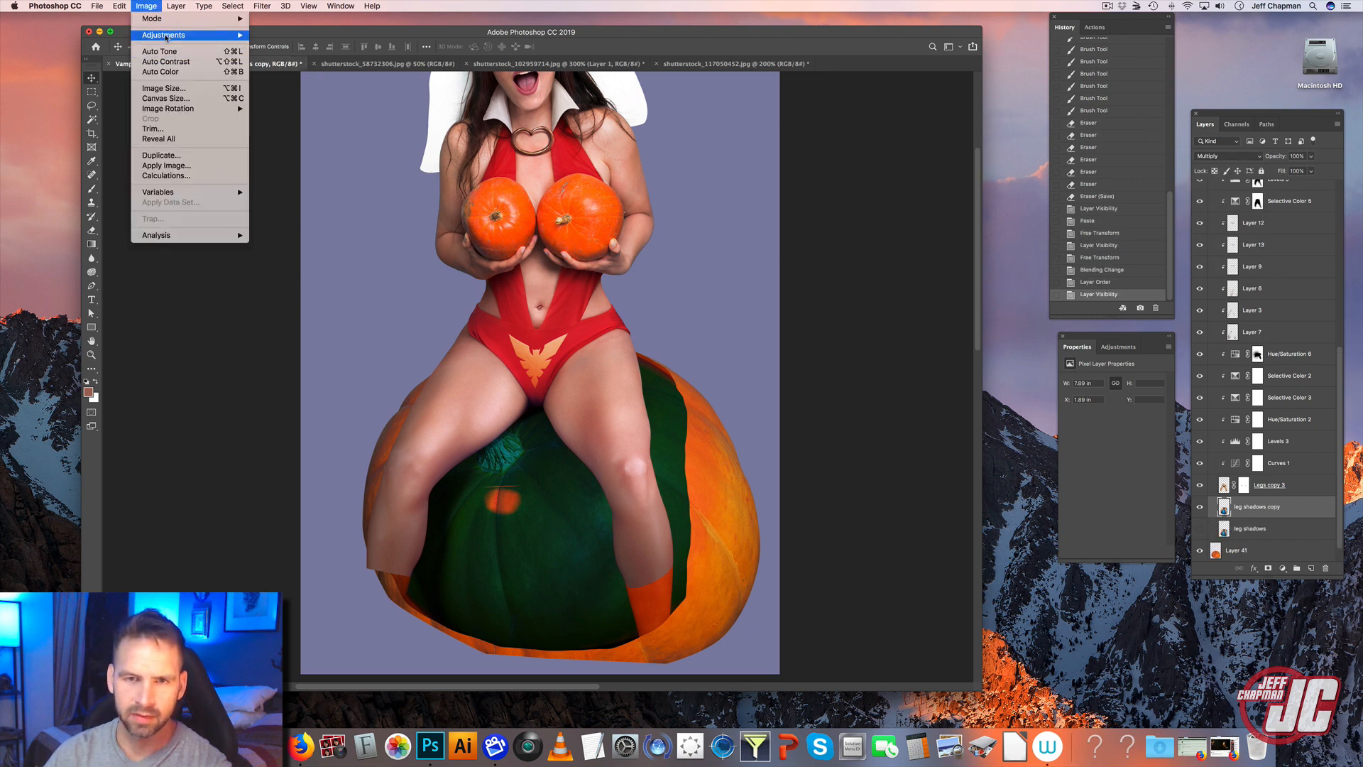
pyautogui.moveTo(174, 37)
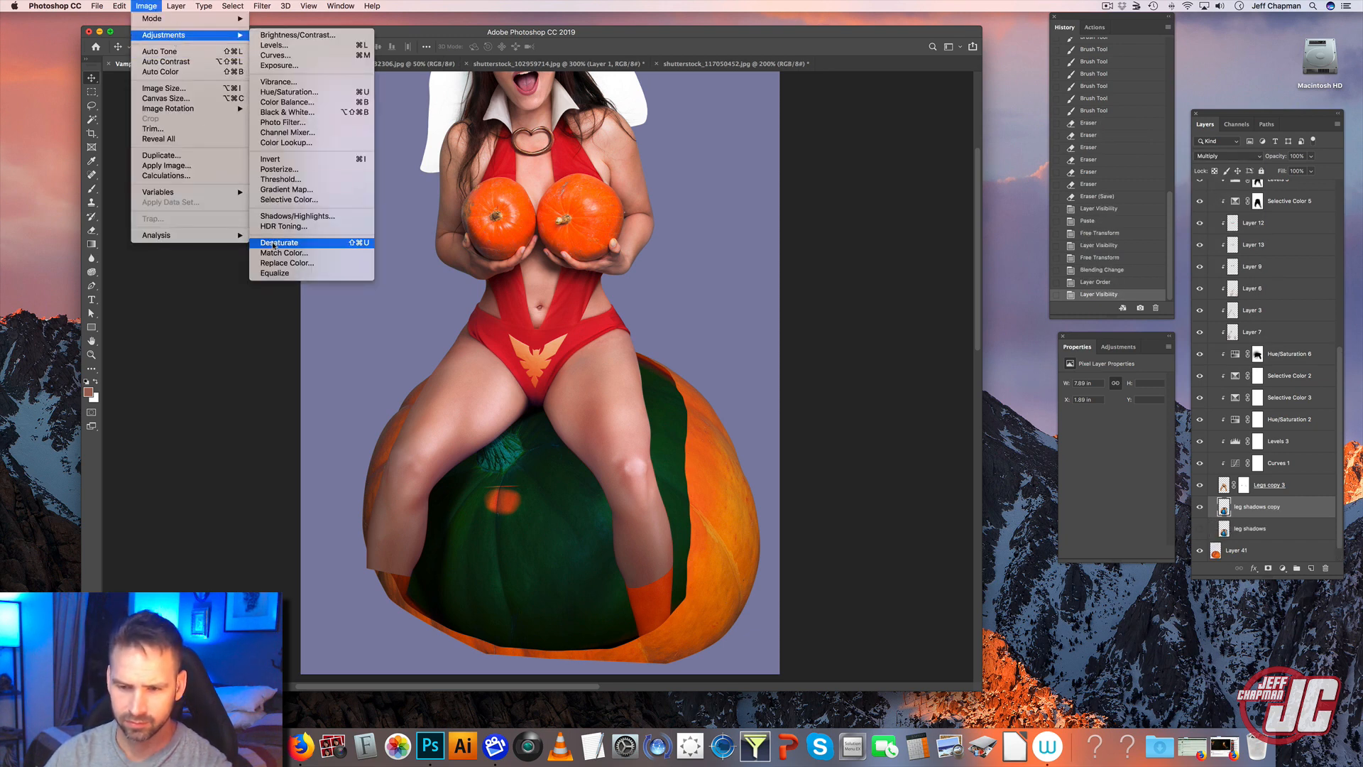
pyautogui.click(313, 242)
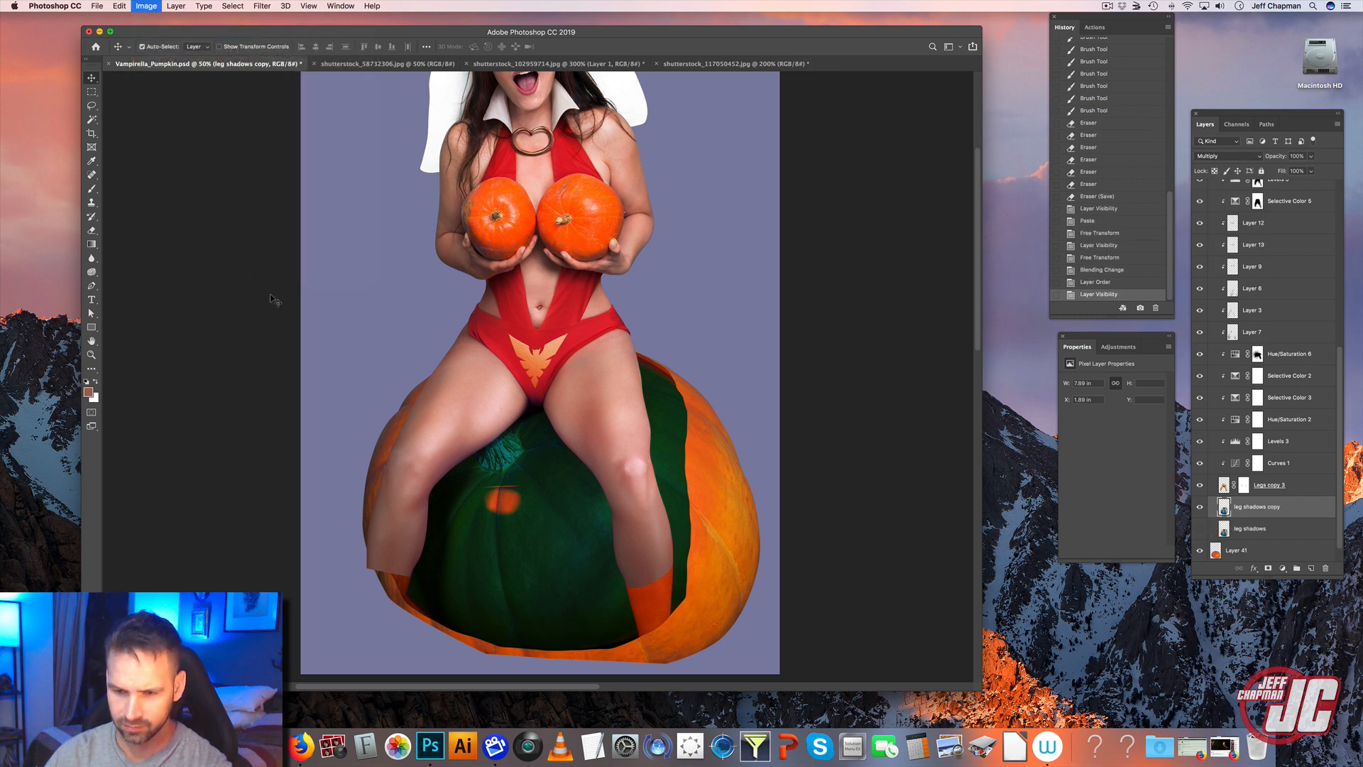
# - Brighten leg shadows copy with Levels, lowering the white input to 110, and dodge its leftover dark areas over the pumpkin
pyautogui.click(161, 5)
pyautogui.moveTo(177, 39)
pyautogui.click(277, 46)
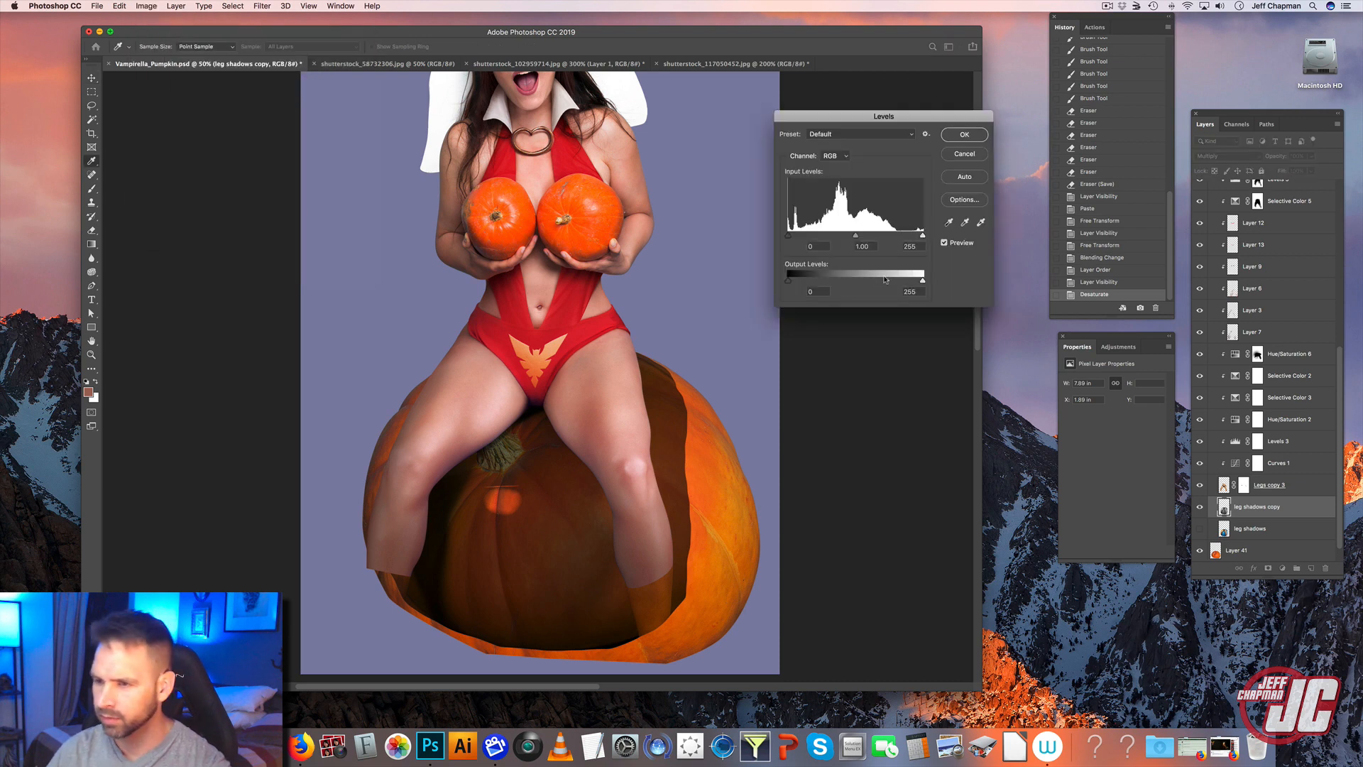
pyautogui.moveTo(921, 235); pyautogui.dragTo(811, 237)
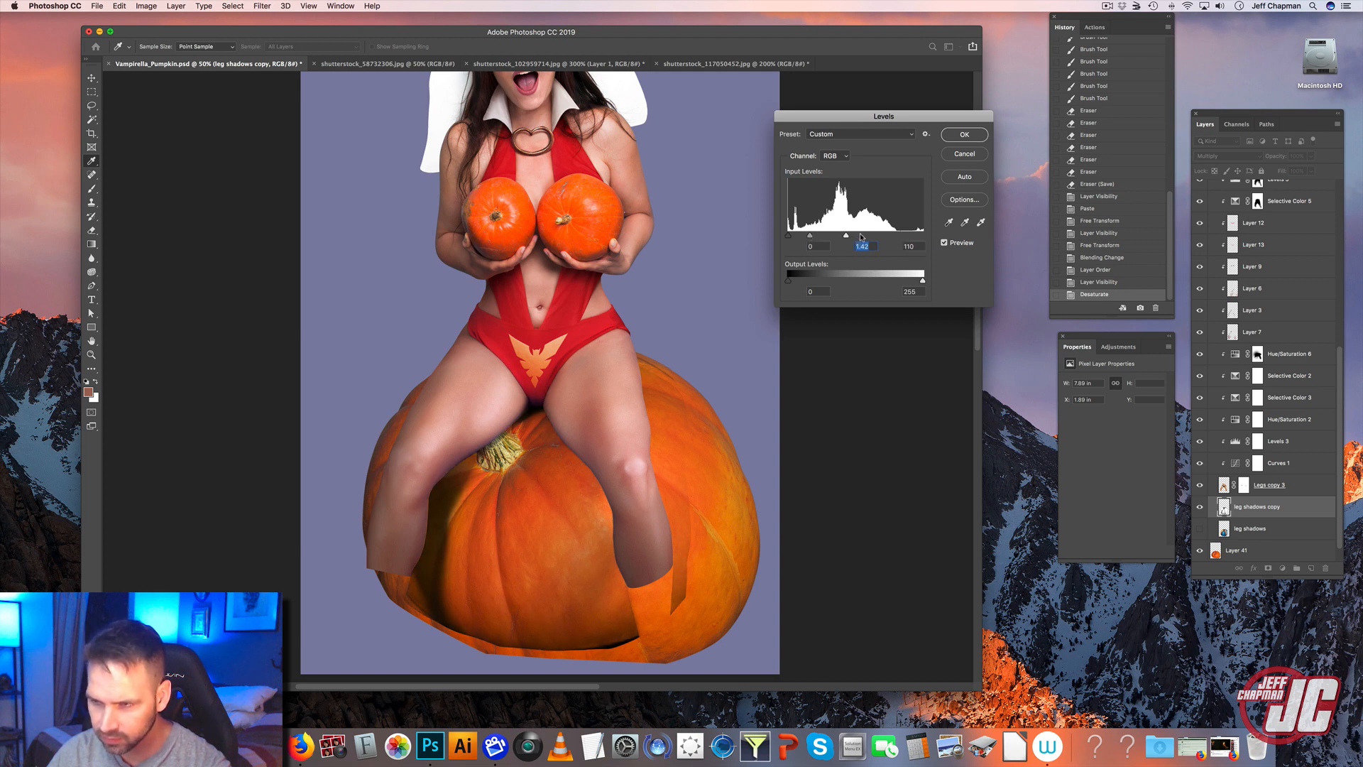
pyautogui.press('Tab')
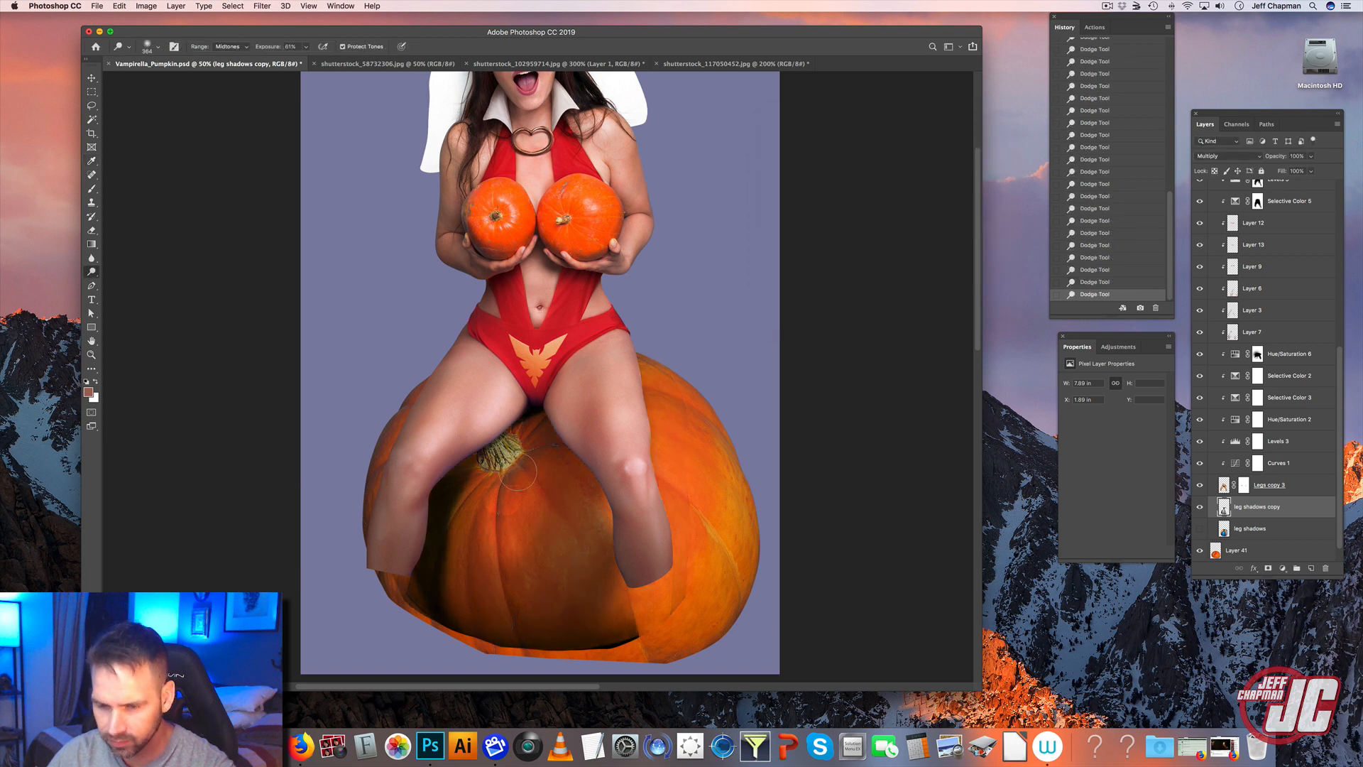
pyautogui.moveTo(467, 536)
pyautogui.mouseDown()
pyautogui.moveTo(472, 578)
pyautogui.moveTo(515, 582)
pyautogui.moveTo(545, 515)
pyautogui.mouseUp()
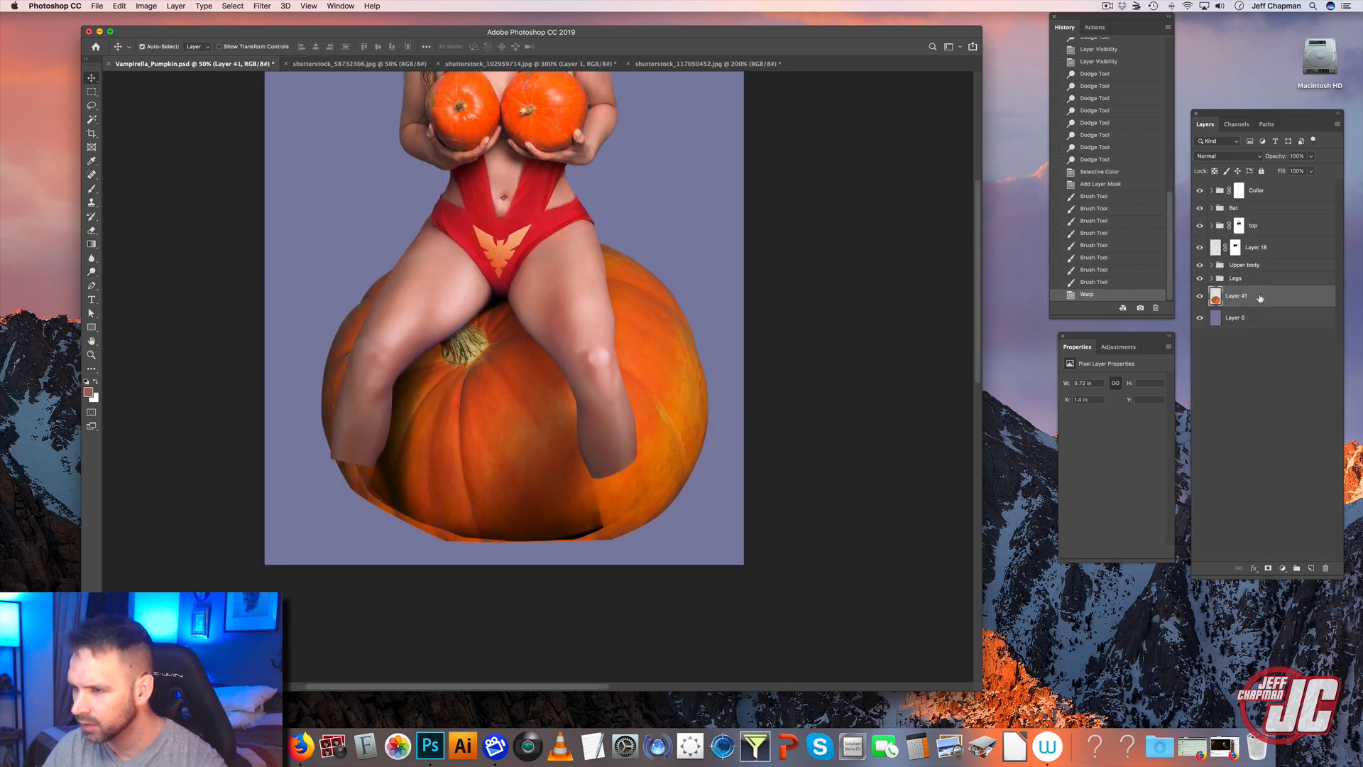
# - Move the giant pumpkin's Layer 41 to the top of the layer stack so its whole stem is exposed
pyautogui.moveTo(1309, 293); pyautogui.dragTo(1289, 186)
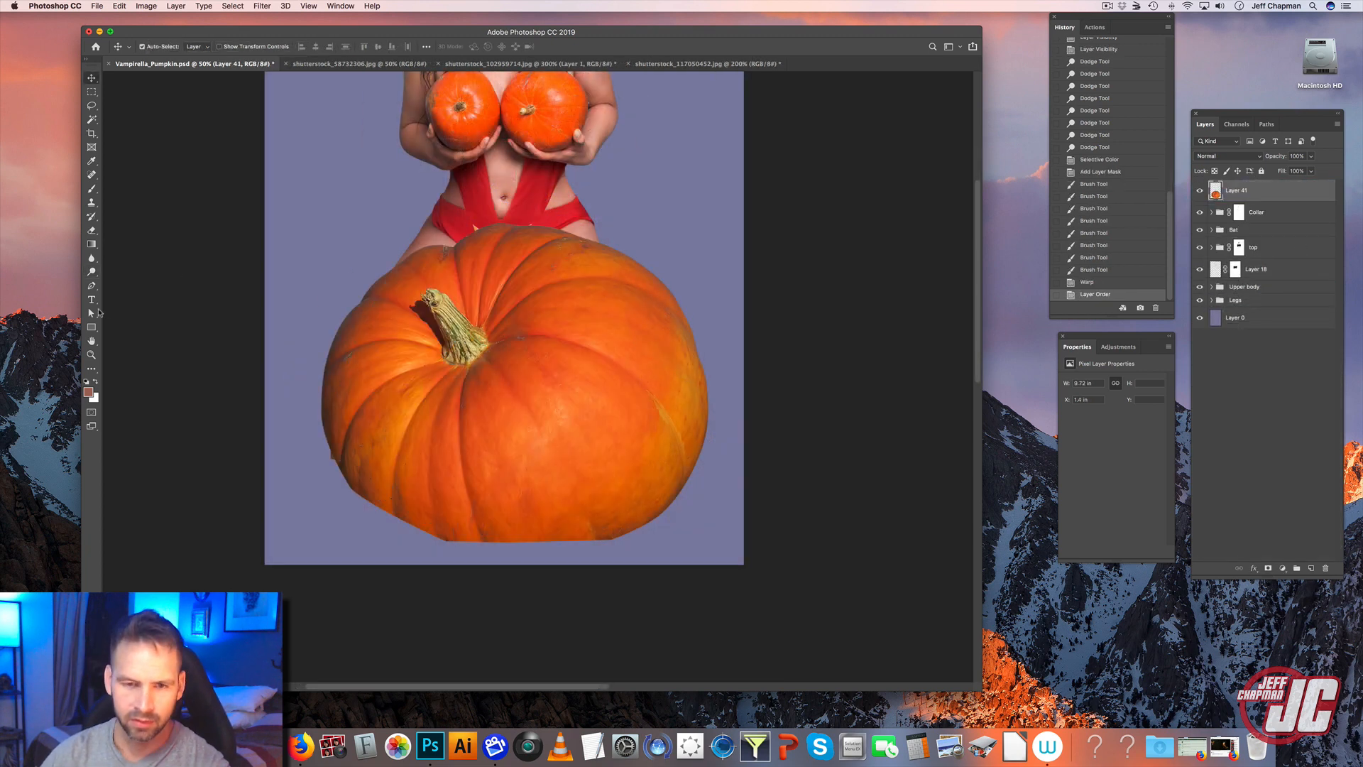
pyautogui.click(91, 354)
pyautogui.click(450, 341)
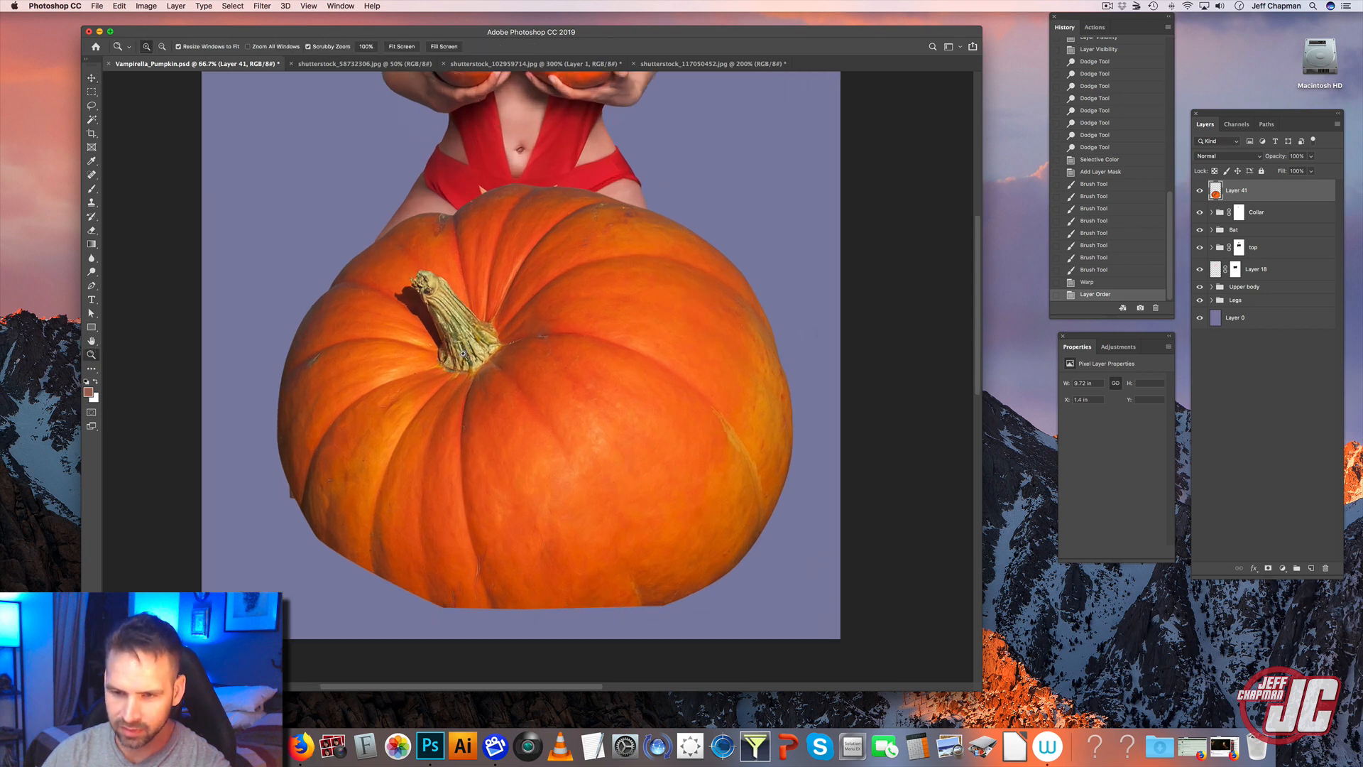
pyautogui.click(450, 341)
pyautogui.click(450, 342)
pyautogui.click(450, 341)
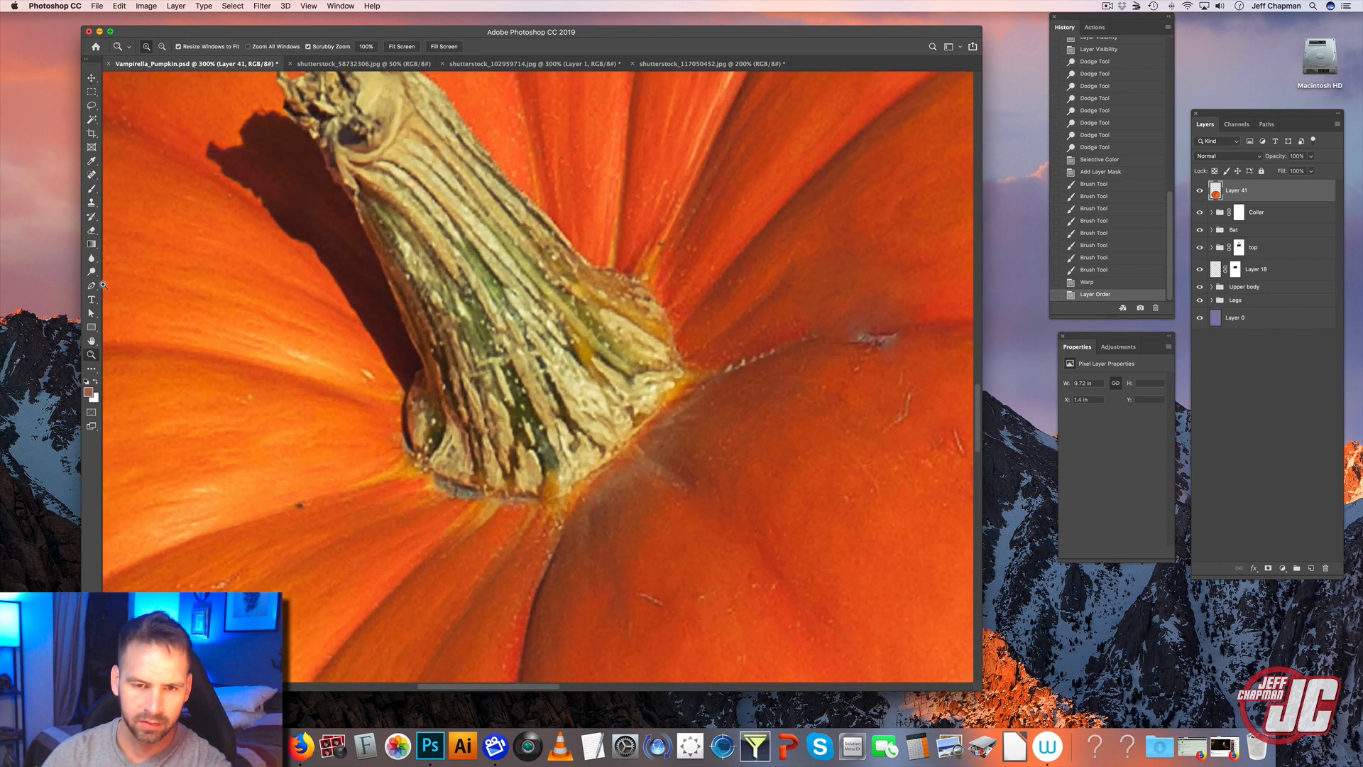
pyautogui.click(161, 238)
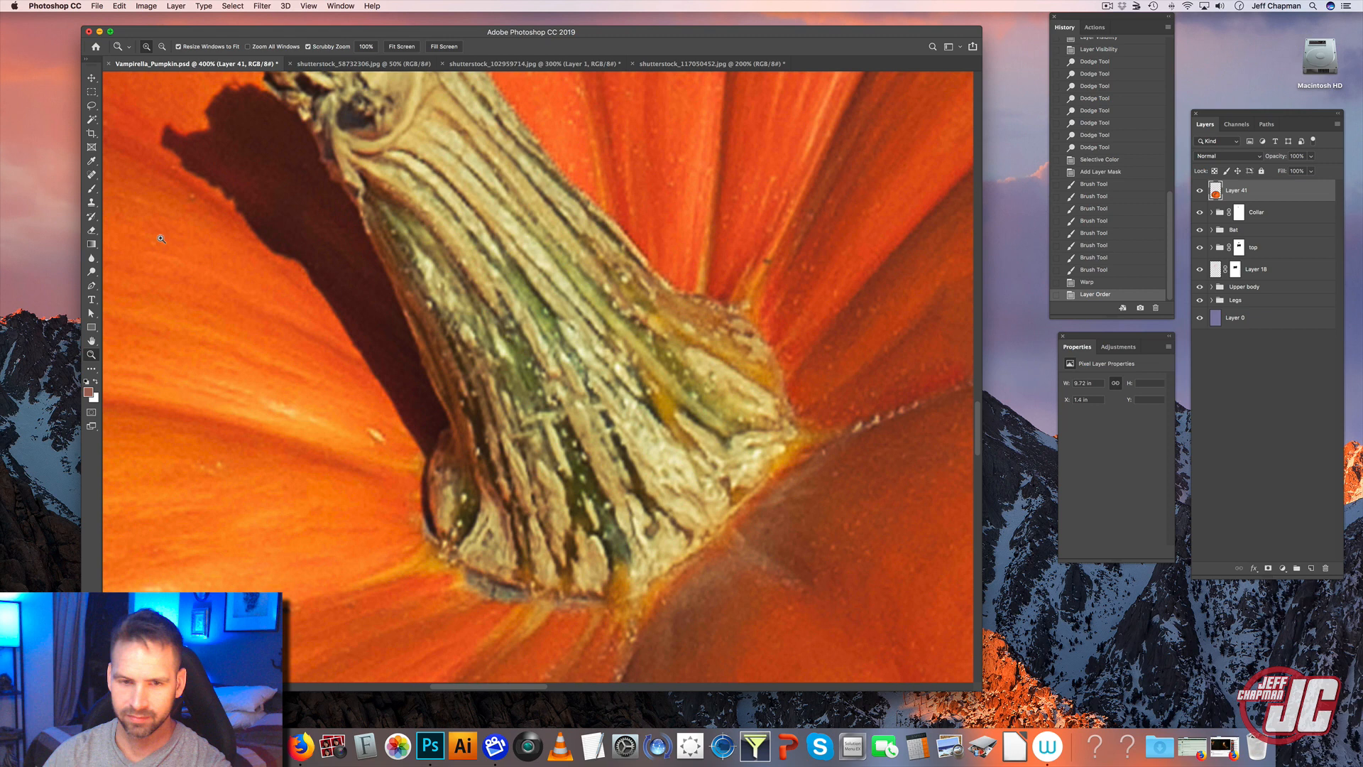
# - Trace a closed Pen path along the stem's outline, including a loose margin of pumpkin skin around its base
pyautogui.click(92, 285)
pyautogui.scroll(3, 357, 183)
pyautogui.click(336, 157)
pyautogui.click(336, 176)
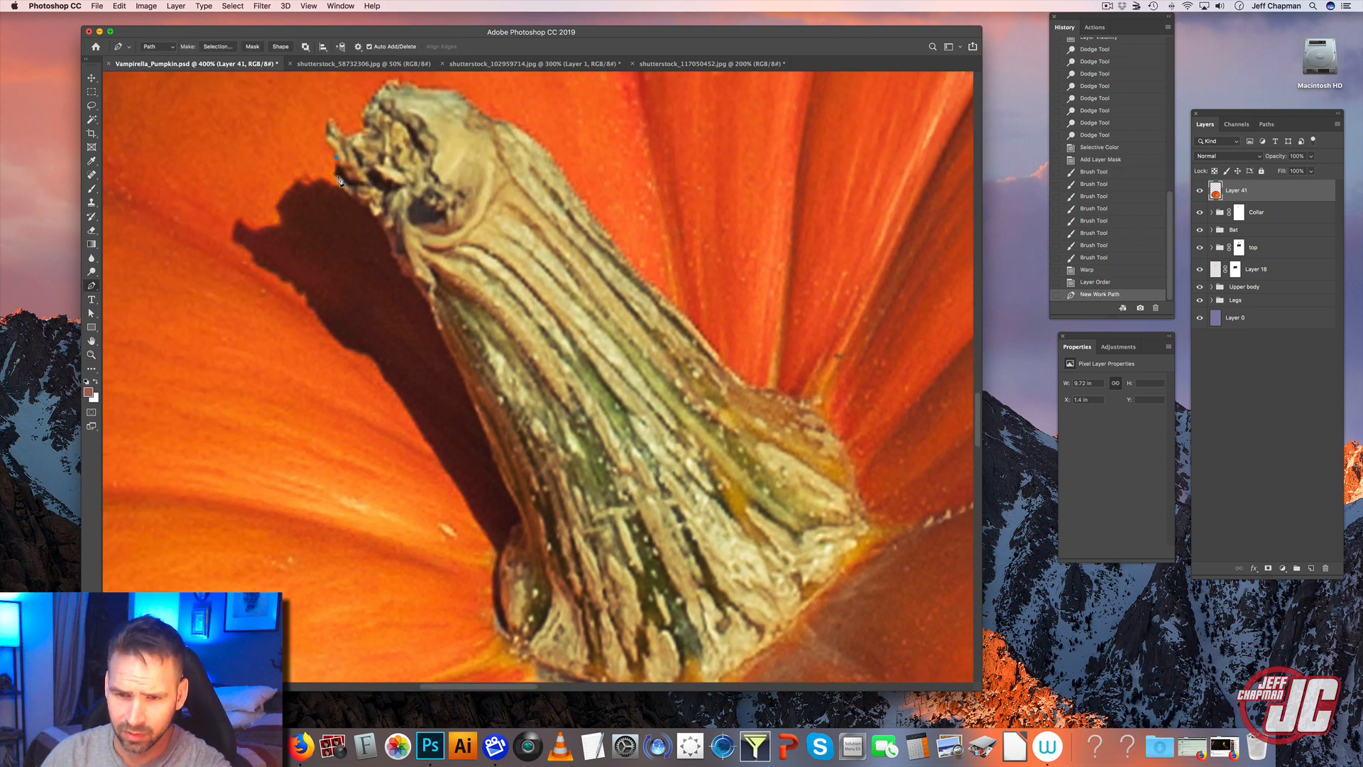
pyautogui.click(342, 185)
pyautogui.click(358, 203)
pyautogui.click(367, 207)
pyautogui.click(373, 215)
pyautogui.click(381, 225)
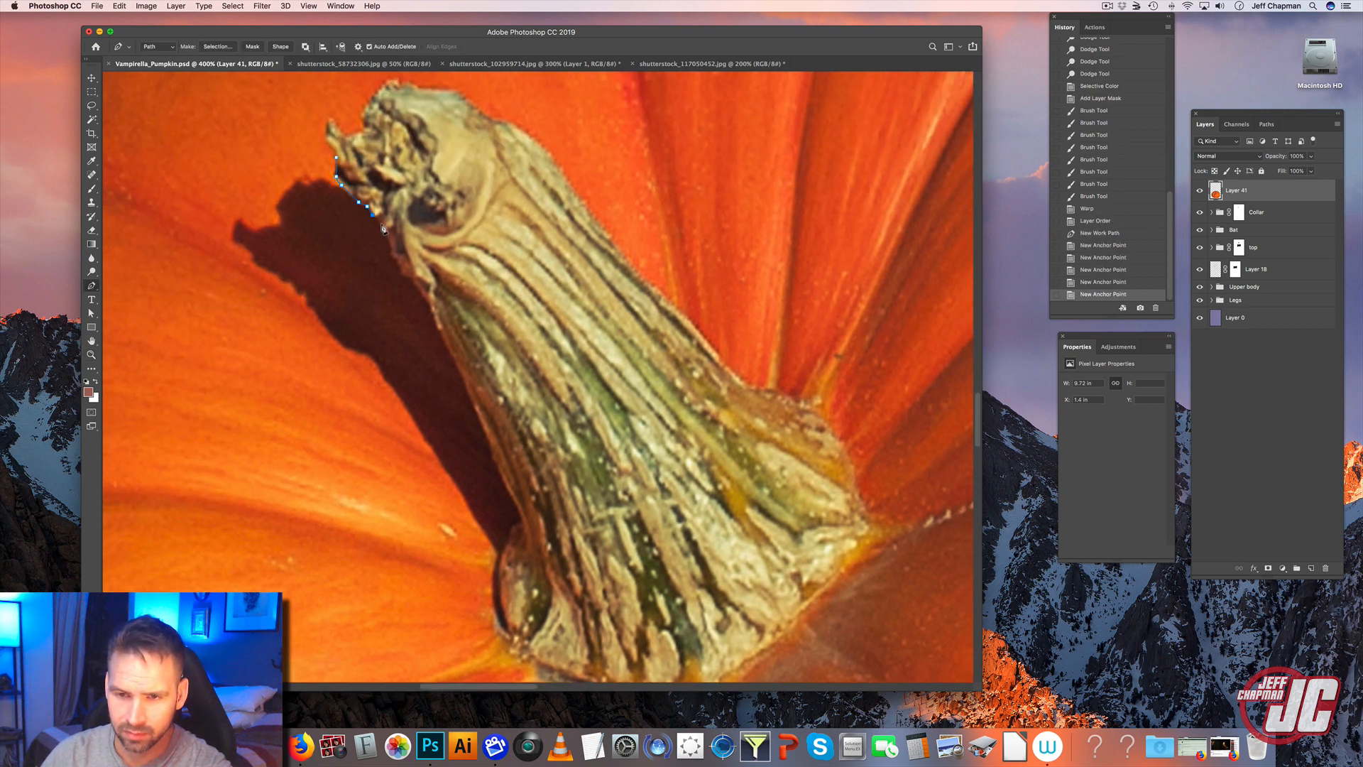
pyautogui.click(392, 253)
pyautogui.click(396, 266)
pyautogui.click(402, 271)
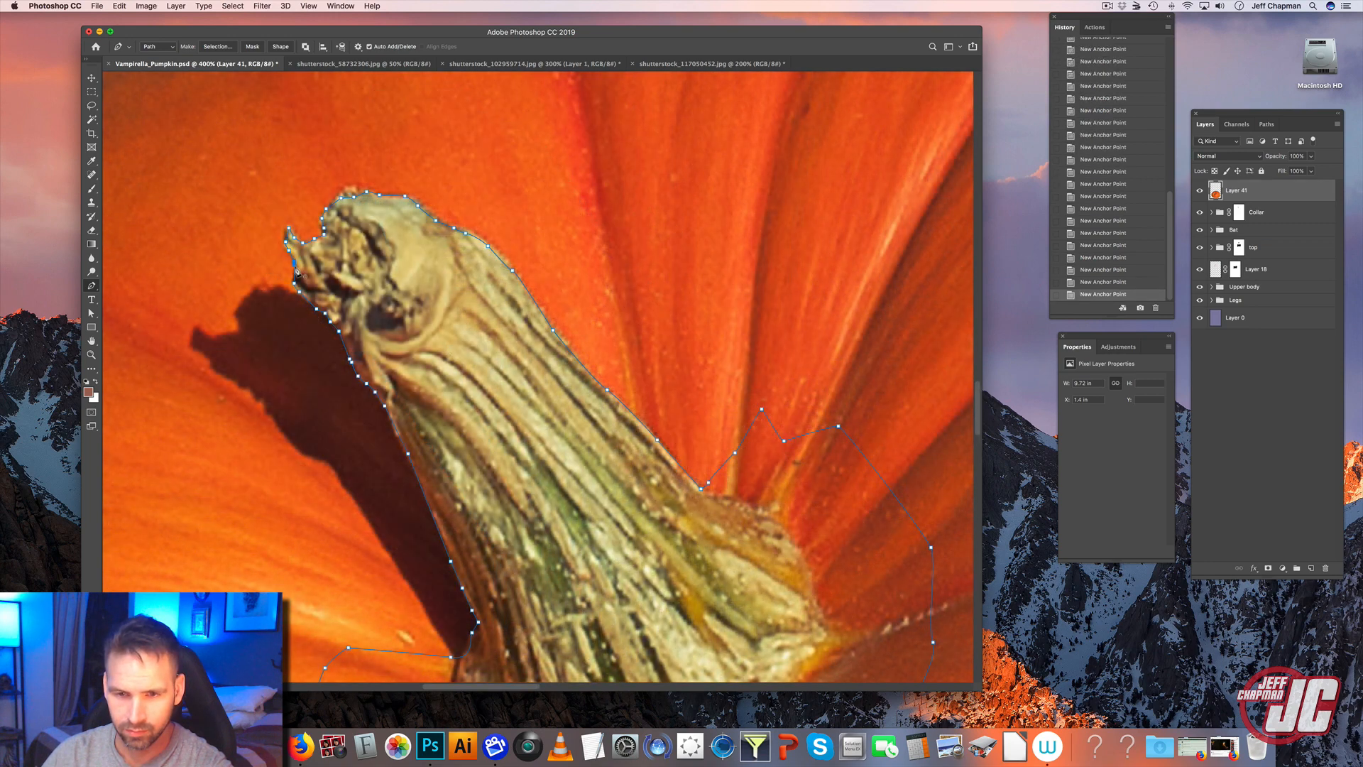
pyautogui.click(300, 279)
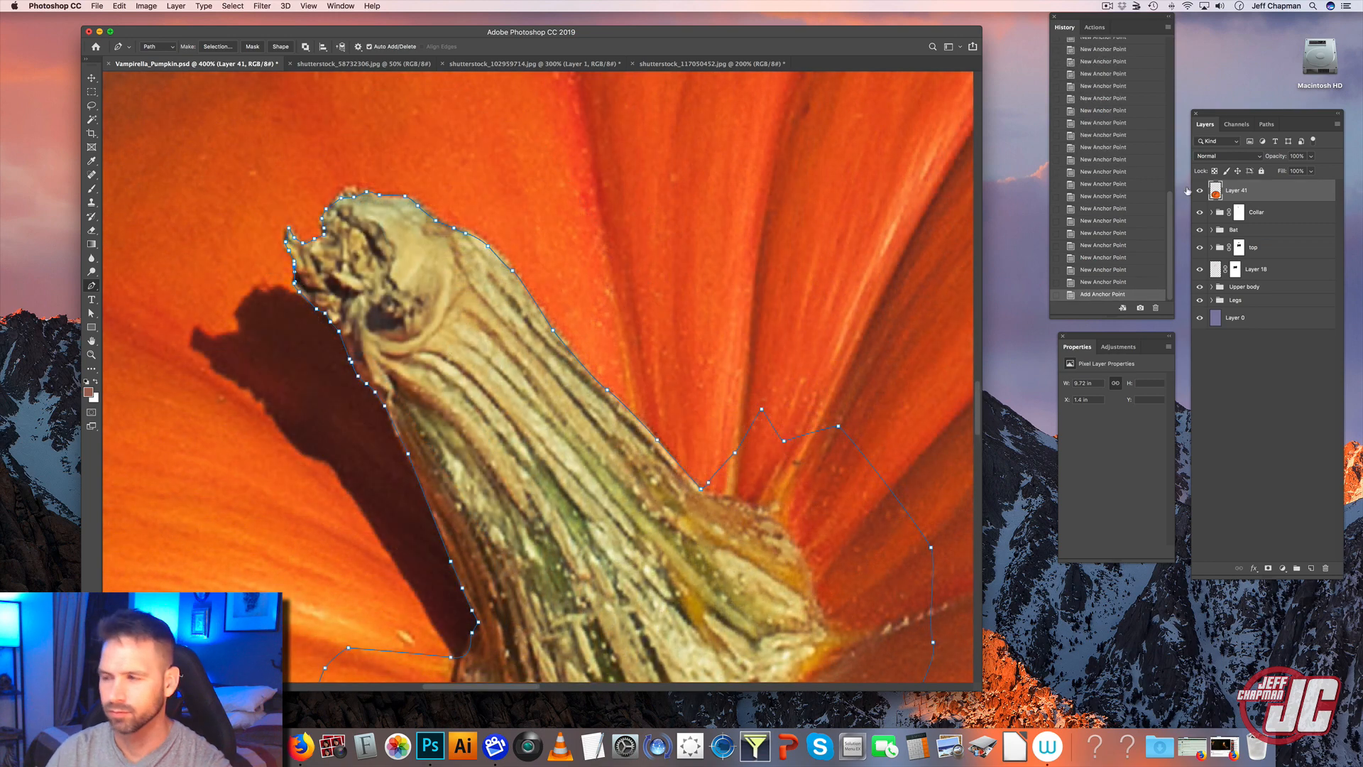
# - Convert the stem work path into a new anti-aliased selection with a 1 pixel feather radius
pyautogui.click(1267, 124)
pyautogui.click(1337, 124)
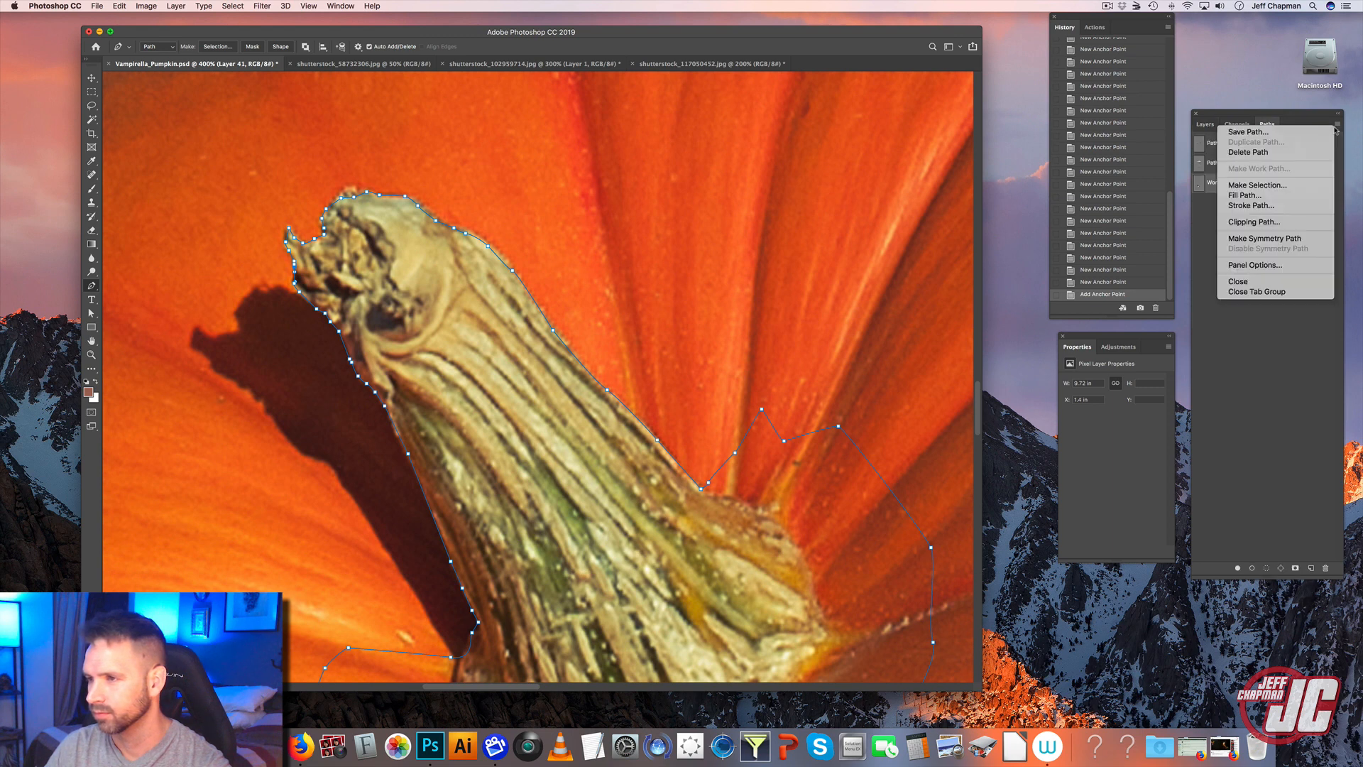
pyautogui.click(1290, 185)
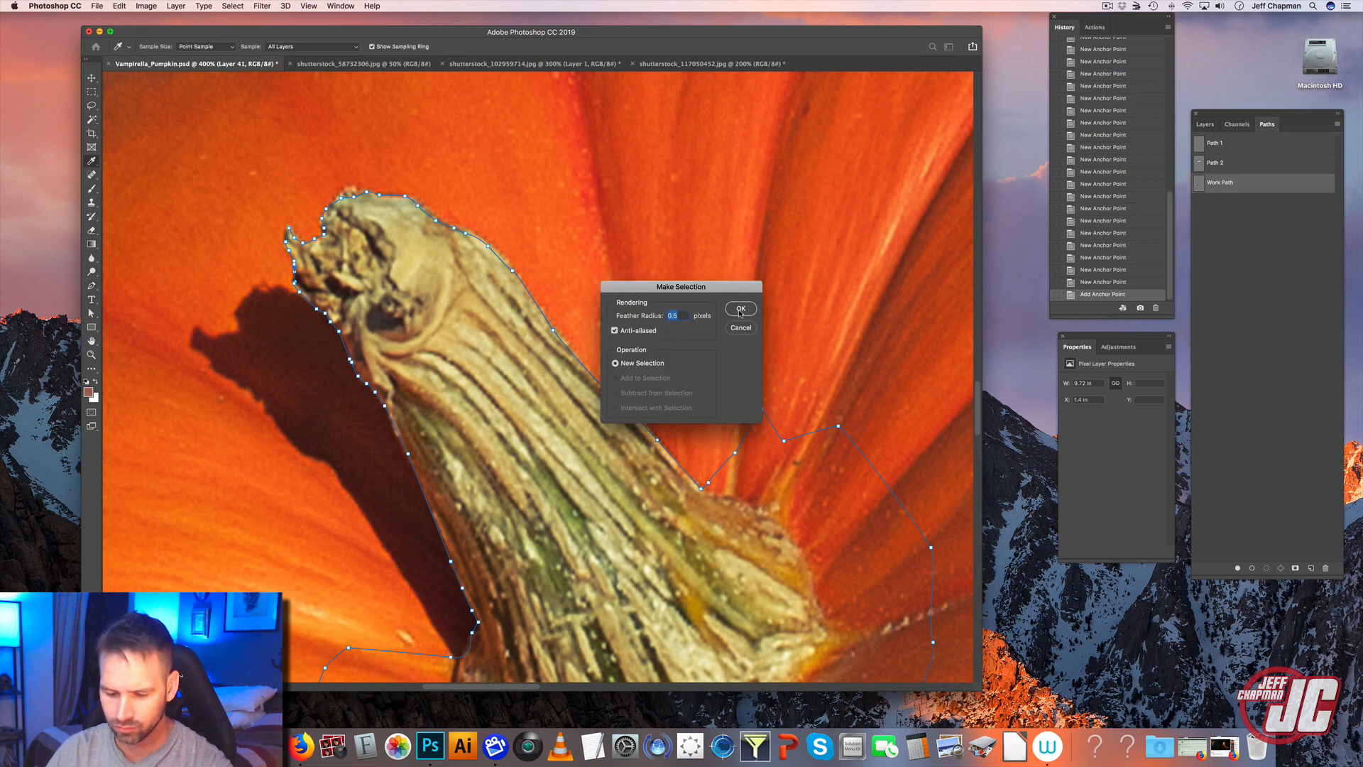
pyautogui.write('1')
pyautogui.press('Return')
pyautogui.press('v')
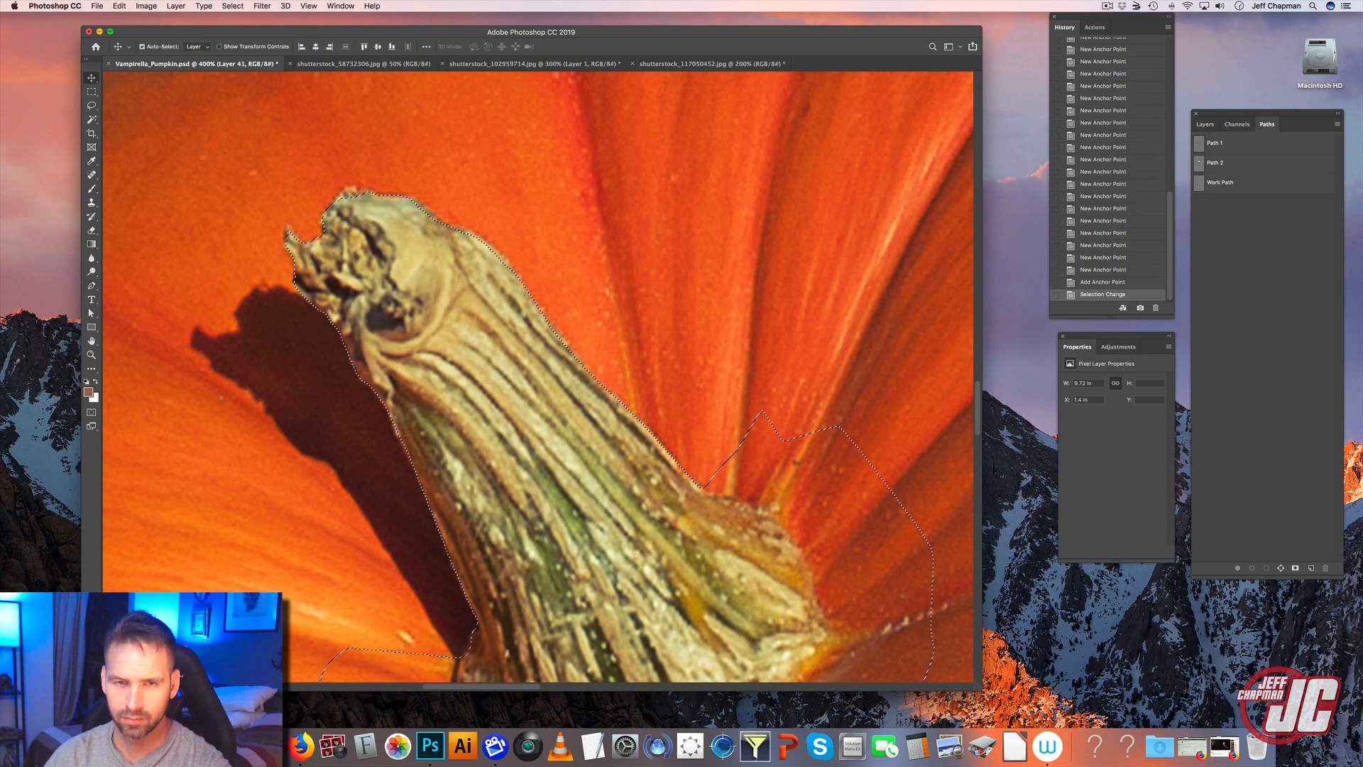
# - Copy the selected stem from Layer 41 onto its own layer and check it by toggling visibility
pyautogui.click(1204, 125)
pyautogui.press('super+c')
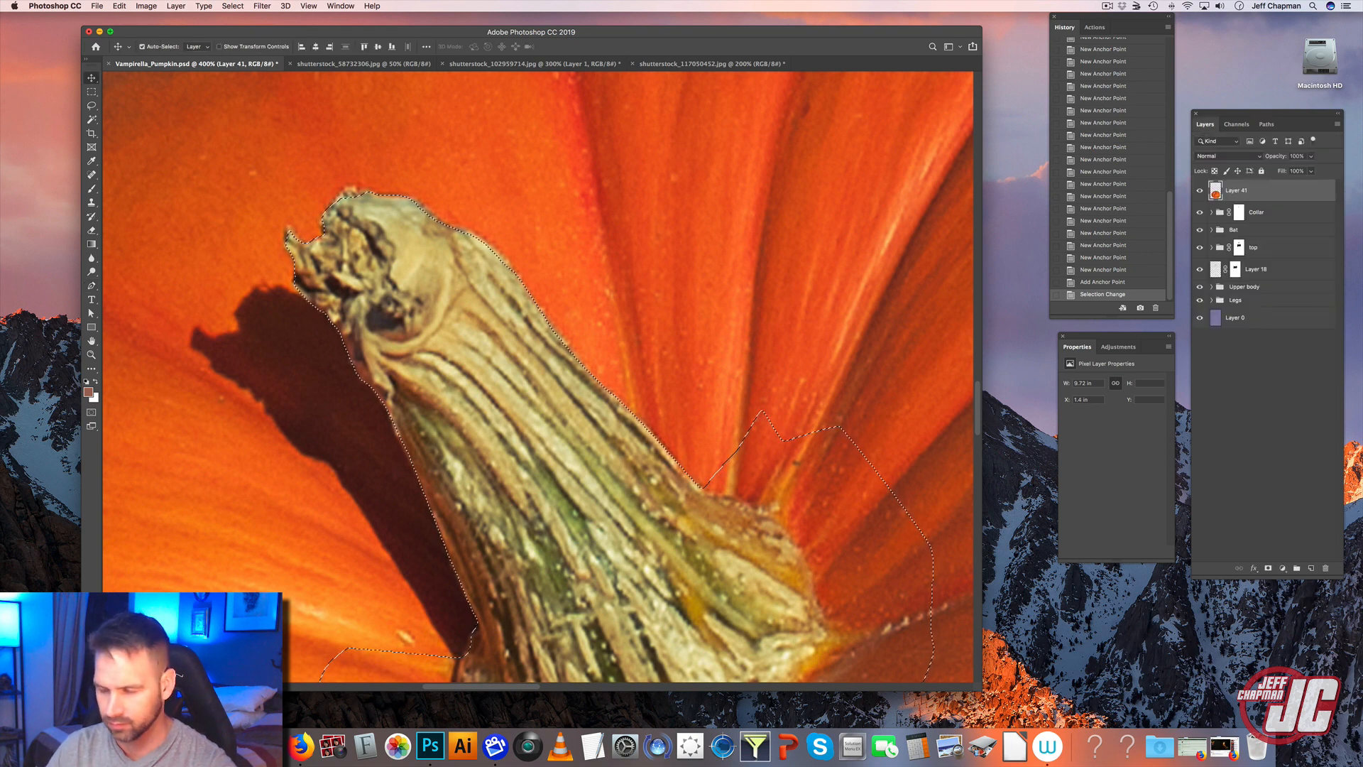
pyautogui.press('super+v')
pyautogui.click(1199, 190)
pyautogui.click(1199, 190)
# - Rename the pasted stem layer as Stem and Layer 41 as pumpkin
pyautogui.doubleClick(1236, 190)
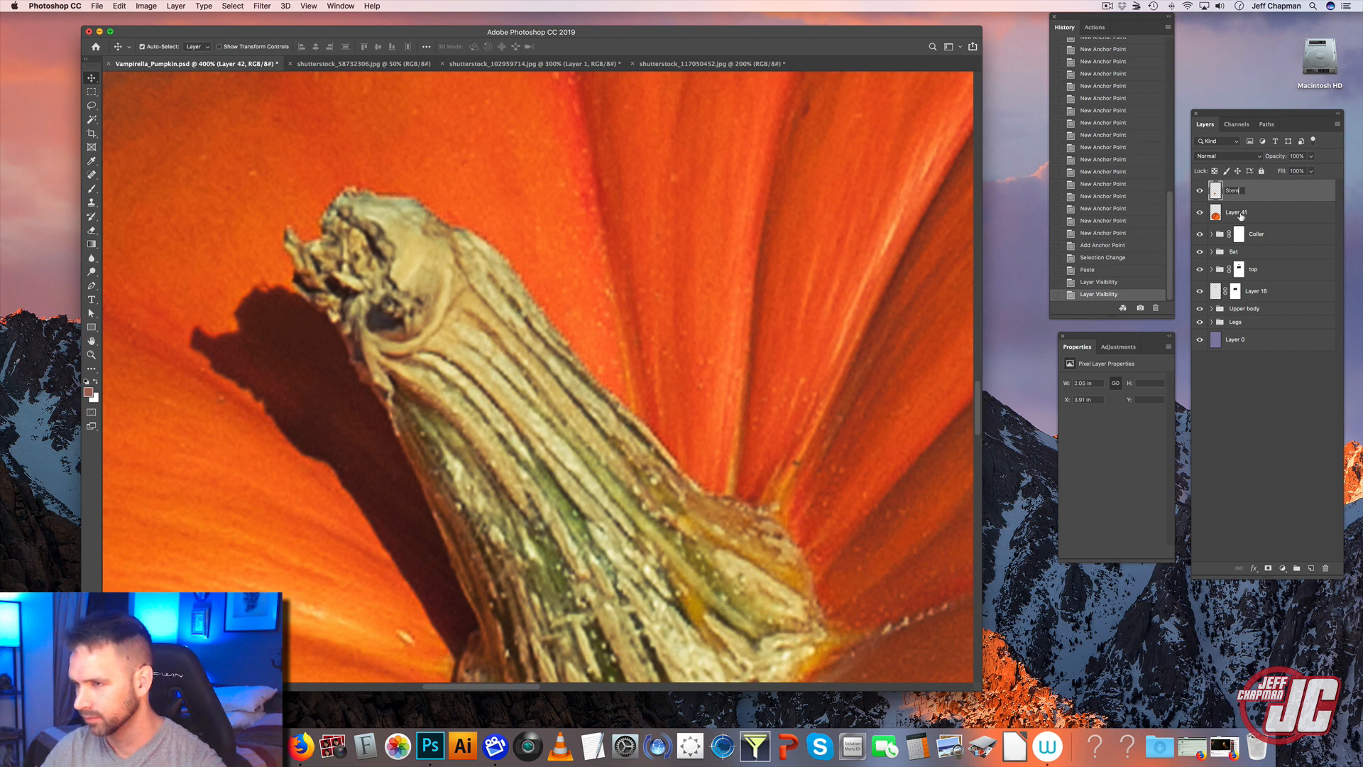
pyautogui.doubleClick(1240, 213)
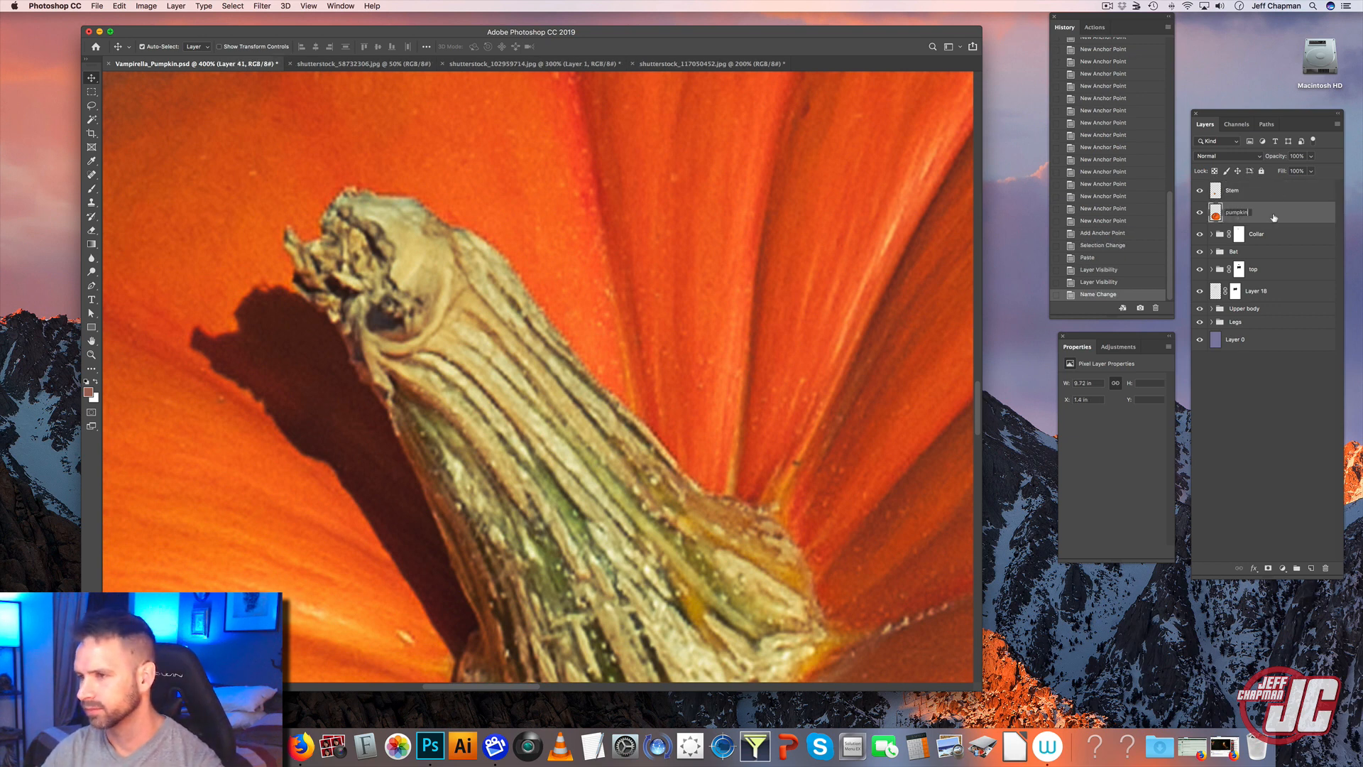
pyautogui.press('Return')
# - Move the pumpkin layer back behind the figure, below the Legs group and just above Layer 0
pyautogui.click(91, 354)
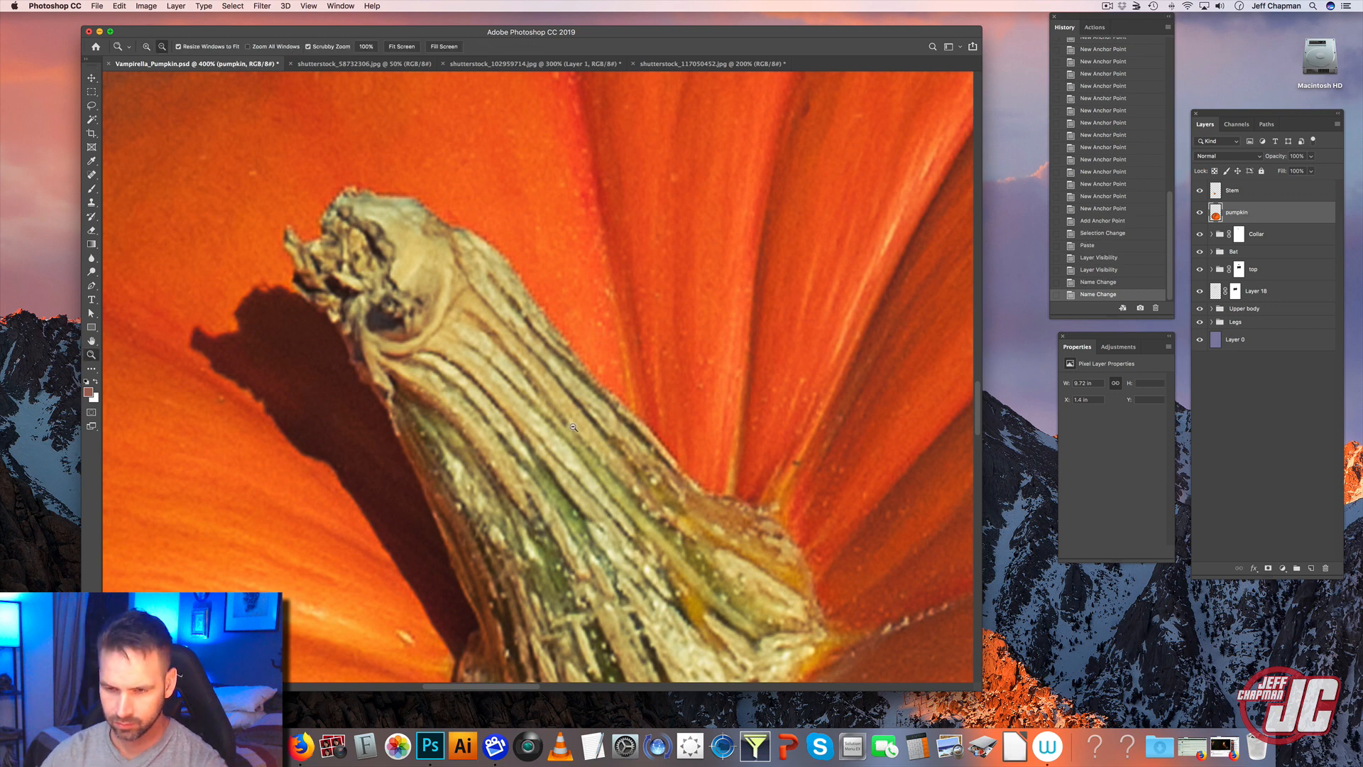
pyautogui.keyDown('alt'); pyautogui.click(580, 449); pyautogui.keyUp('alt')
pyautogui.keyDown('alt'); pyautogui.click(580, 449); pyautogui.keyUp('alt')
pyautogui.keyDown('alt'); pyautogui.click(574, 448); pyautogui.keyUp('alt')
pyautogui.click(634, 457)
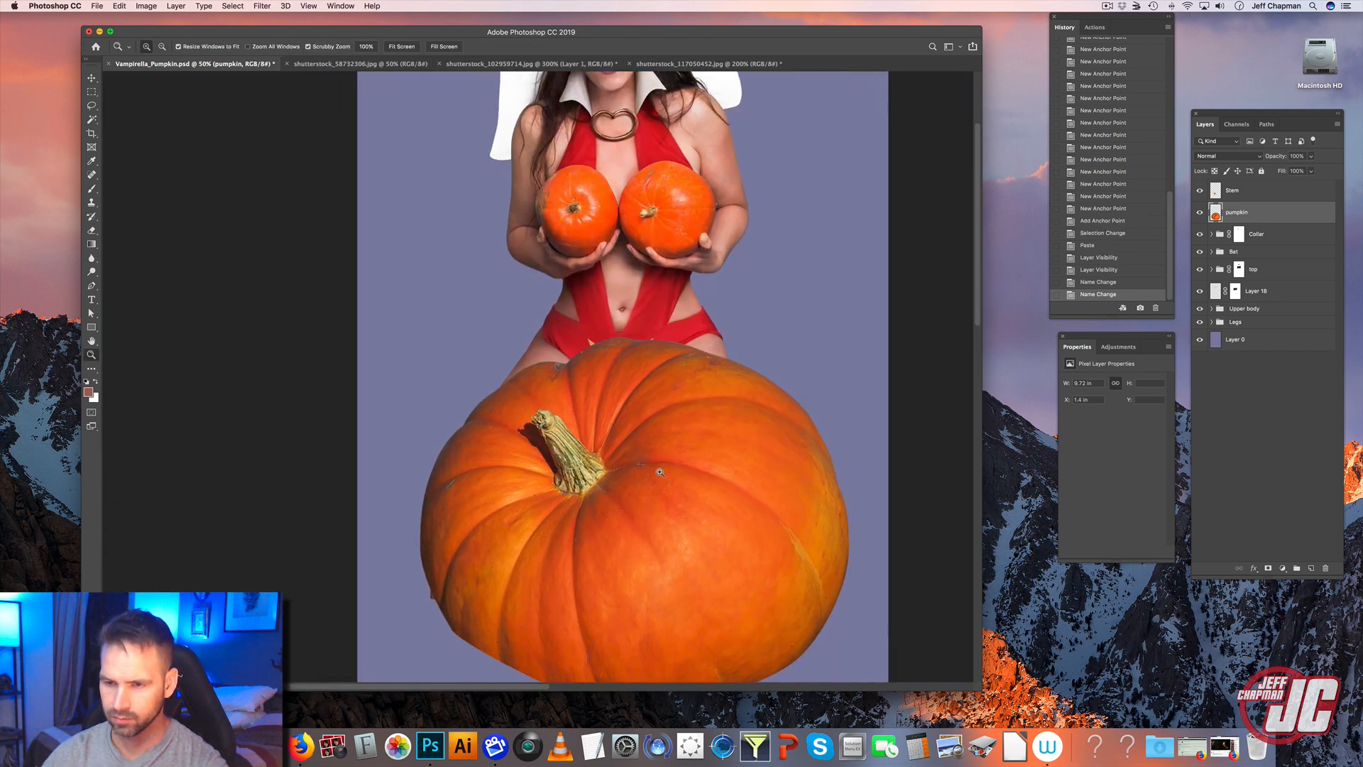
pyautogui.click(91, 78)
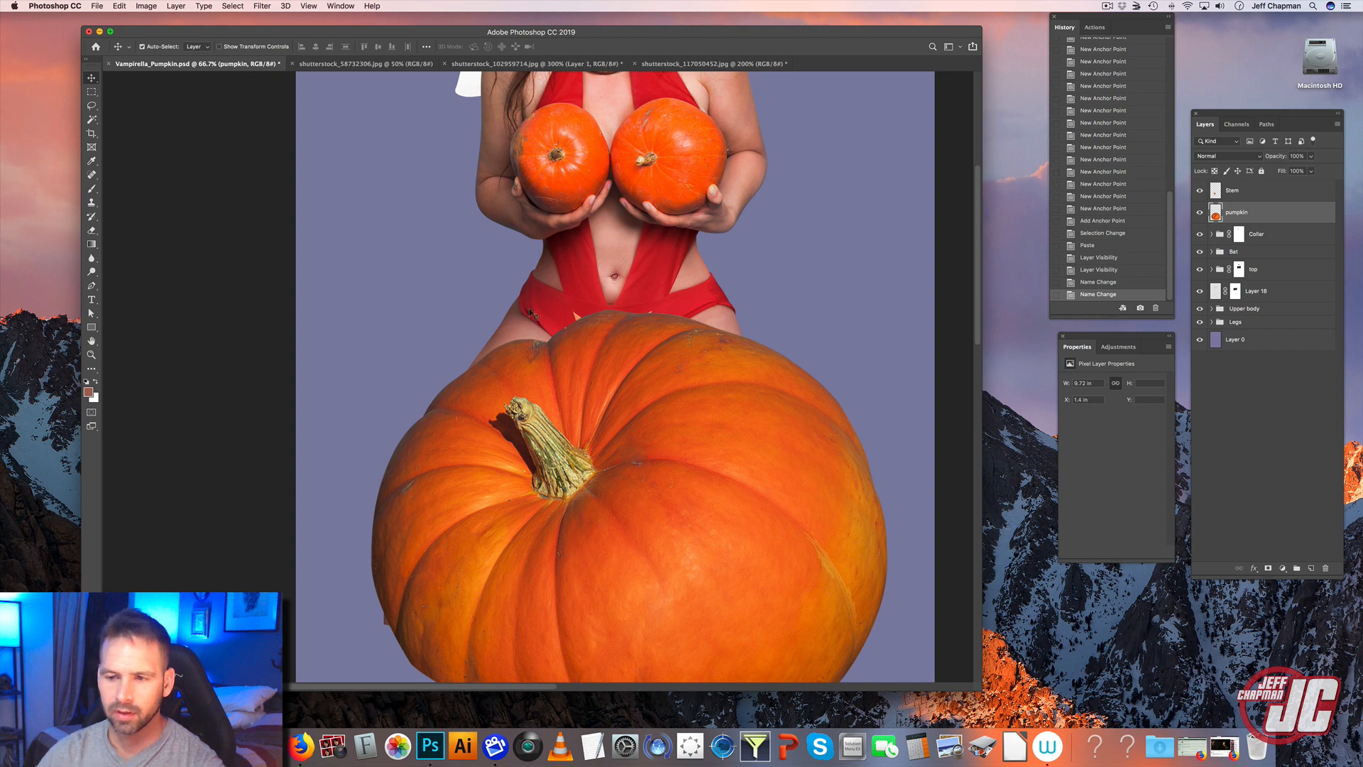
pyautogui.scroll(-5, 531, 313)
pyautogui.hscroll(2, 642, 304)
pyautogui.moveTo(1297, 216); pyautogui.dragTo(1302, 343)
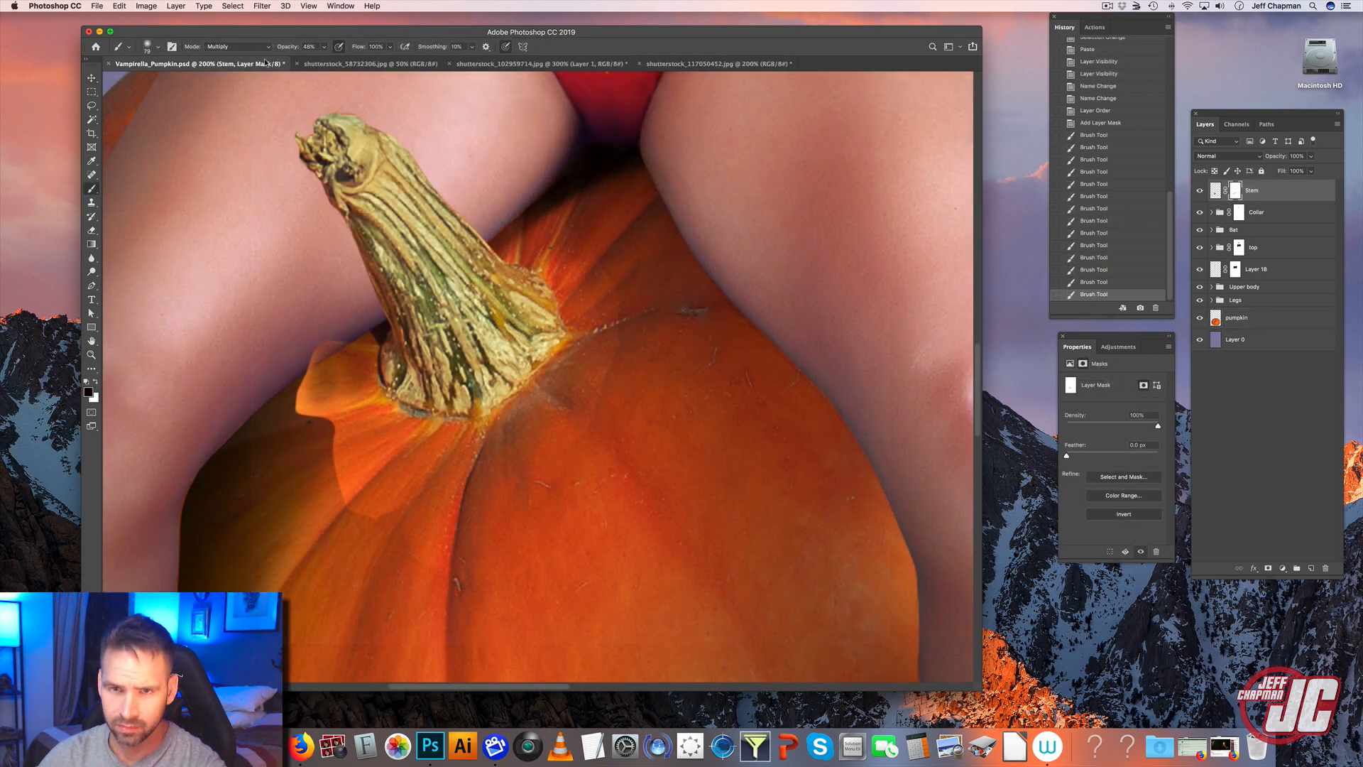
# - Paint on the Stem layer's mask with a soft brush to blend away the extra pumpkin skin around the stem's base
pyautogui.click(324, 47)
pyautogui.rightClick(568, 205)
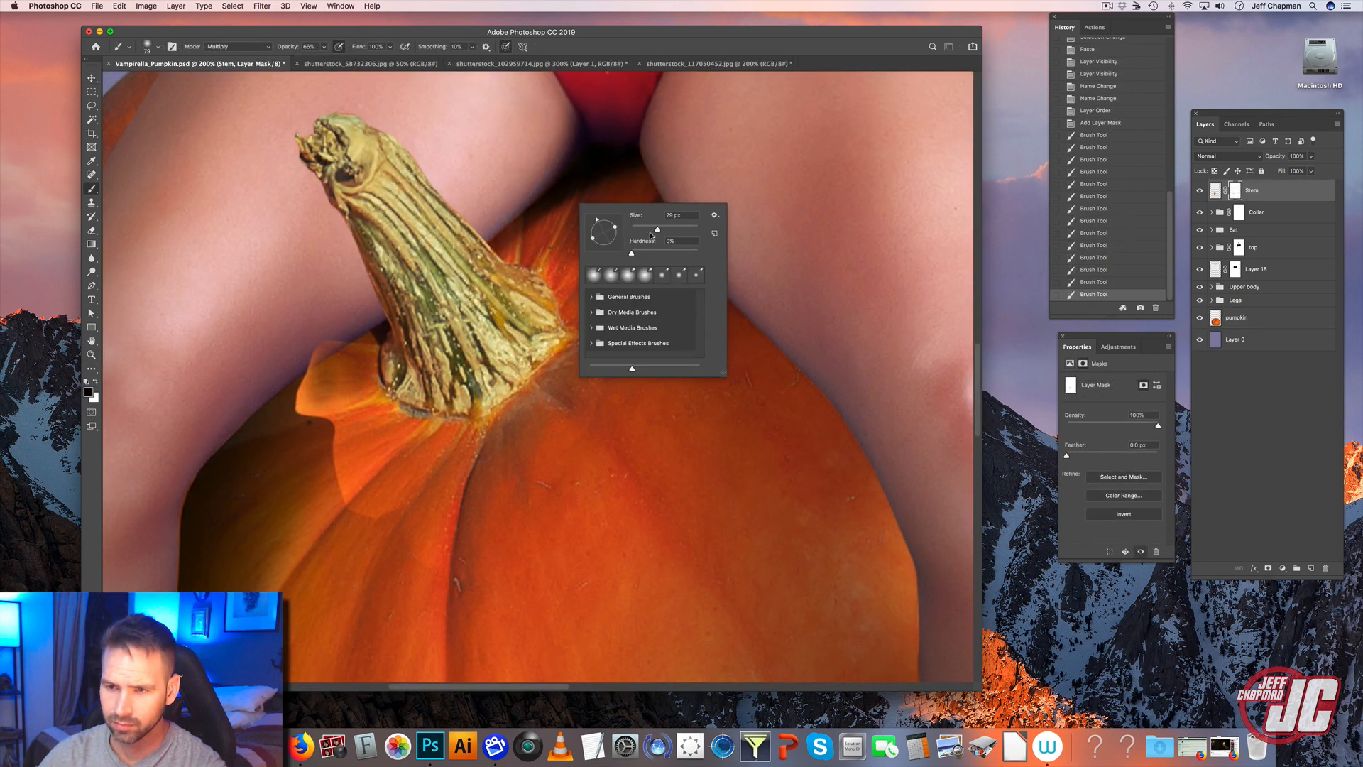
pyautogui.moveTo(656, 228); pyautogui.dragTo(647, 229)
pyautogui.moveTo(373, 348)
pyautogui.mouseDown()
pyautogui.moveTo(299, 415)
pyautogui.moveTo(316, 354)
pyautogui.mouseUp()
pyautogui.moveTo(305, 415)
pyautogui.mouseDown()
pyautogui.moveTo(330, 336)
pyautogui.moveTo(323, 391)
pyautogui.mouseUp()
pyautogui.rightClick(368, 360)
pyautogui.moveTo(438, 390); pyautogui.dragTo(448, 390)
pyautogui.press('Return')
pyautogui.moveTo(342, 348)
pyautogui.mouseDown()
pyautogui.moveTo(316, 419)
pyautogui.moveTo(319, 442)
pyautogui.moveTo(350, 349)
pyautogui.moveTo(364, 366)
pyautogui.moveTo(342, 481)
pyautogui.mouseUp()
pyautogui.moveTo(335, 398)
pyautogui.mouseDown()
pyautogui.moveTo(364, 417)
pyautogui.moveTo(391, 501)
pyautogui.moveTo(426, 531)
pyautogui.mouseUp()
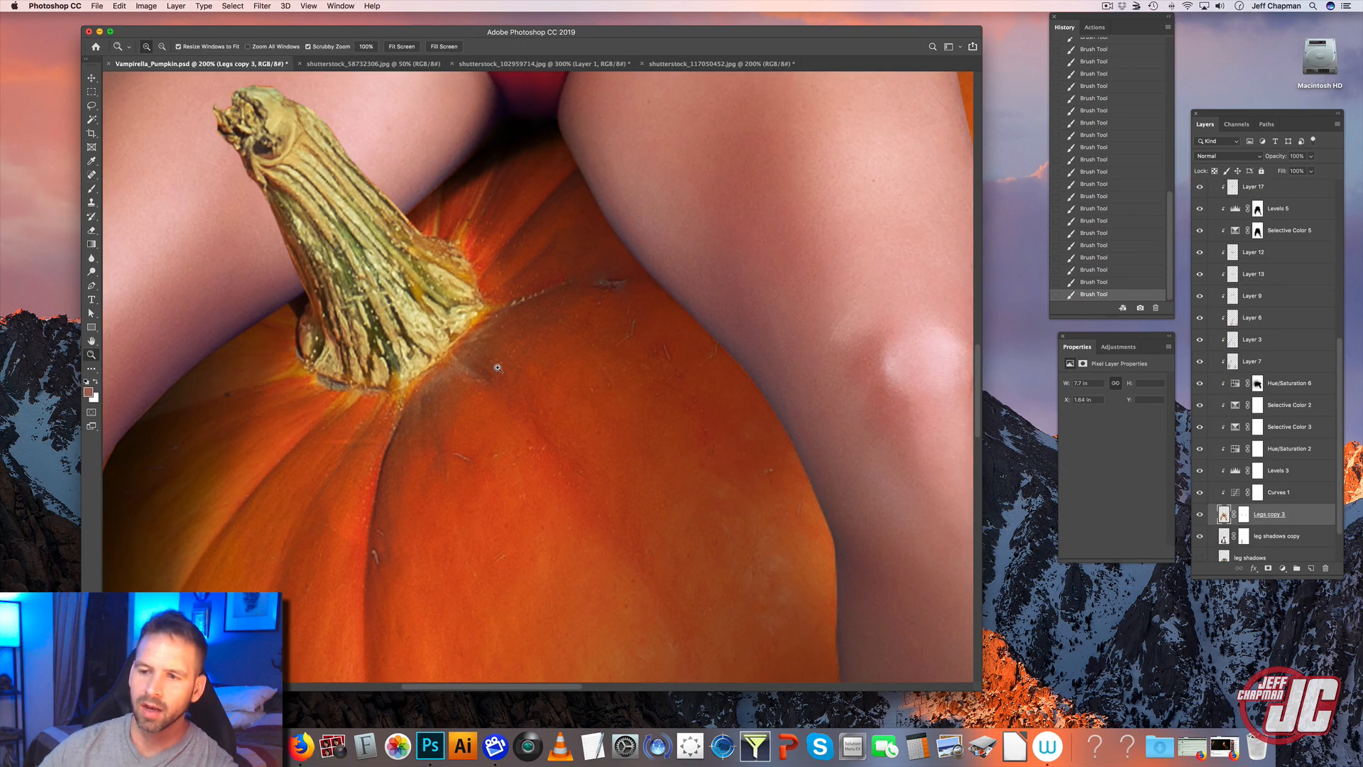
# - Add a new empty layer clipped to the legs, directly above Layer 12
pyautogui.moveTo(610, 309)
pyautogui.mouseDown()
pyautogui.moveTo(608, 283)
pyautogui.moveTo(702, 283)
pyautogui.moveTo(611, 317)
pyautogui.moveTo(607, 298)
pyautogui.mouseUp()
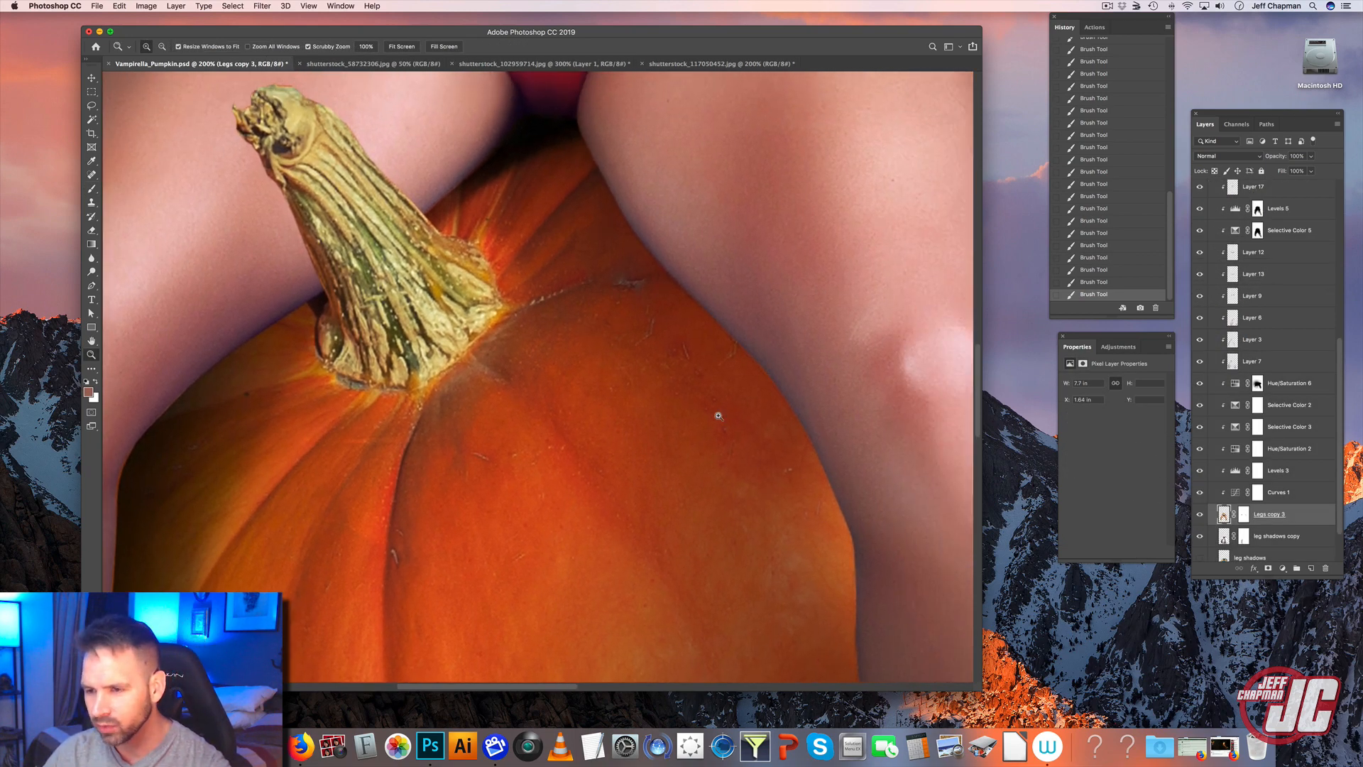
pyautogui.moveTo(556, 362); pyautogui.dragTo(701, 351)
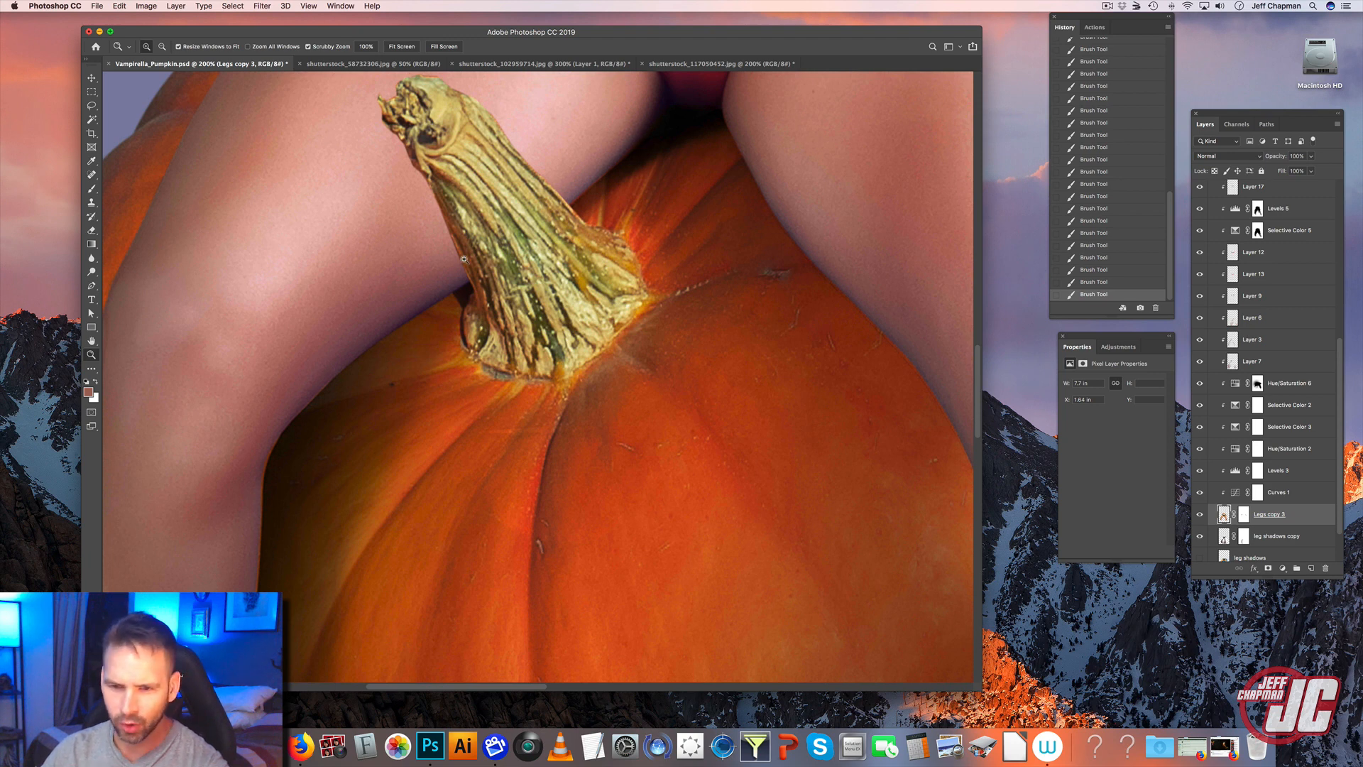
pyautogui.moveTo(704, 367); pyautogui.dragTo(586, 350)
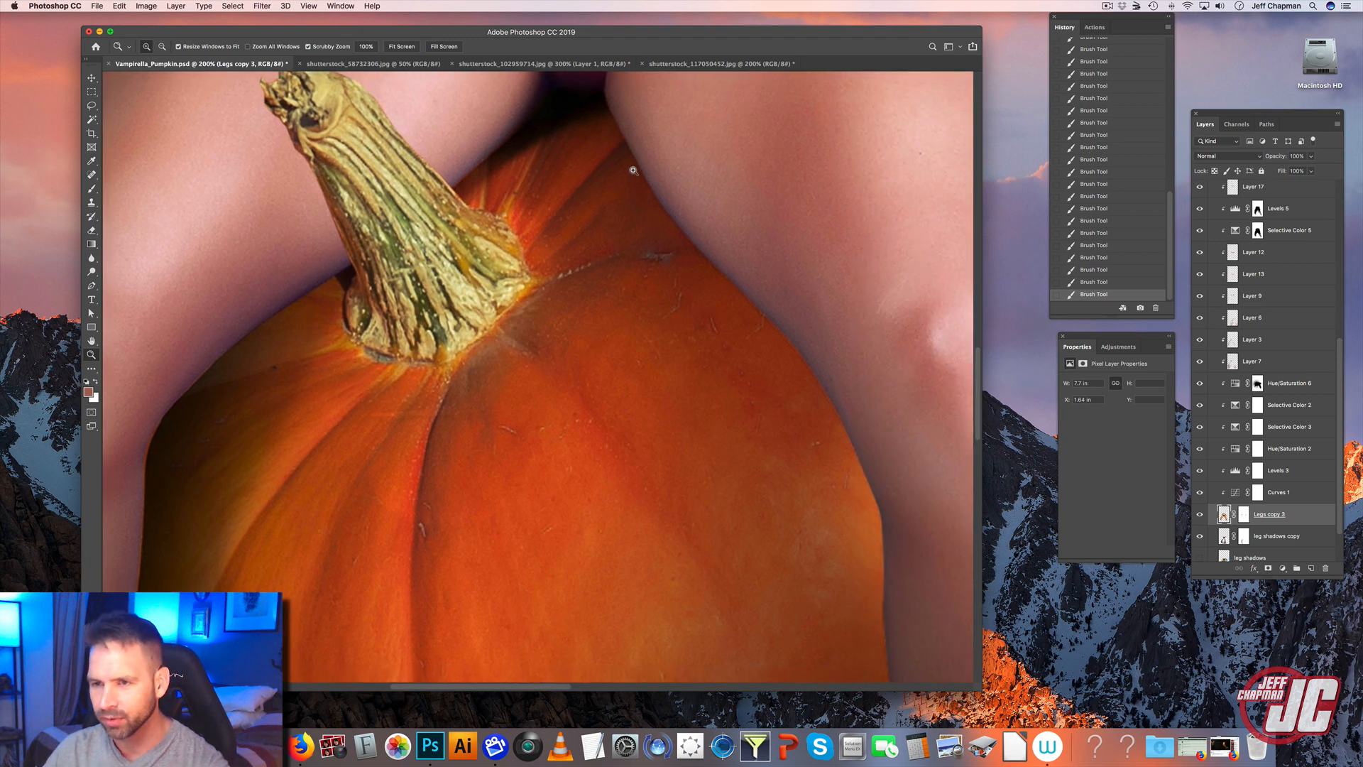
pyautogui.moveTo(436, 341); pyautogui.dragTo(520, 379)
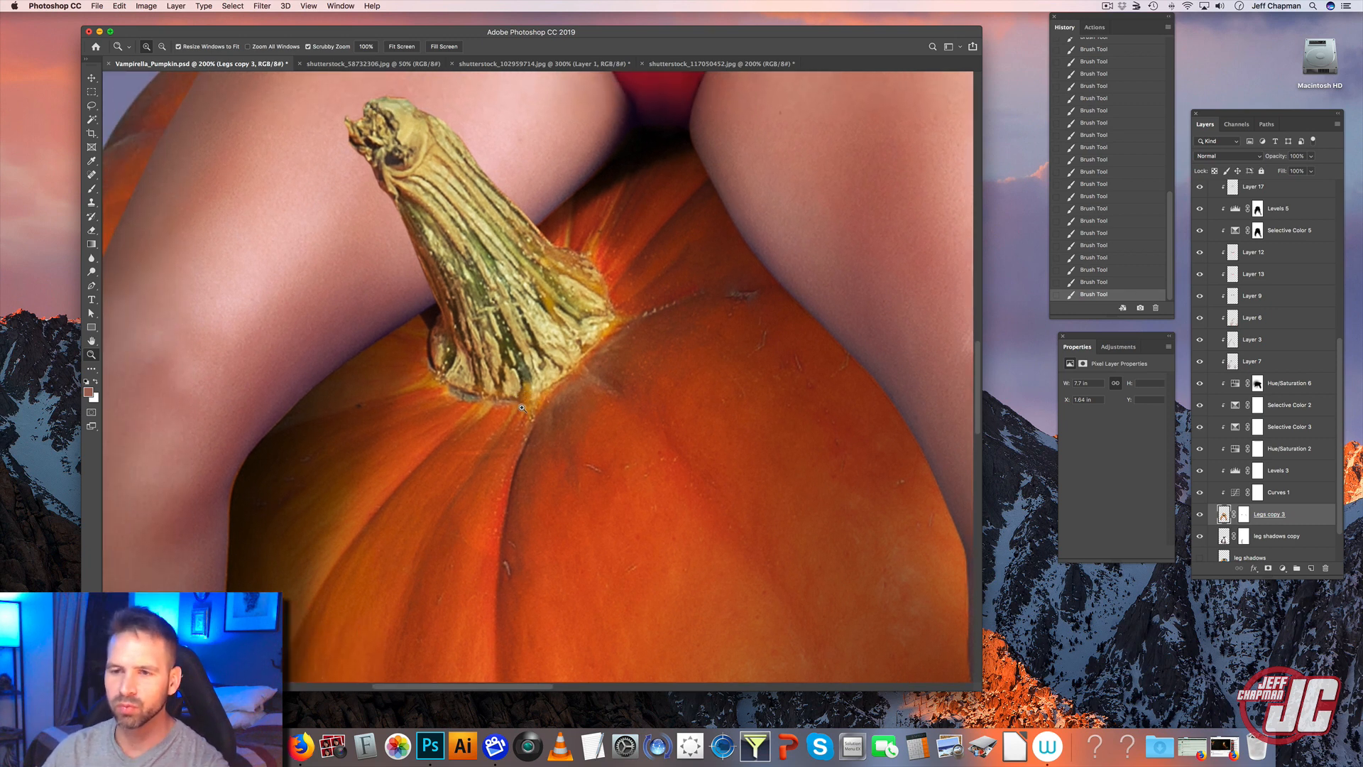
pyautogui.moveTo(566, 333)
pyautogui.mouseDown()
pyautogui.moveTo(596, 367)
pyautogui.moveTo(563, 360)
pyautogui.mouseUp()
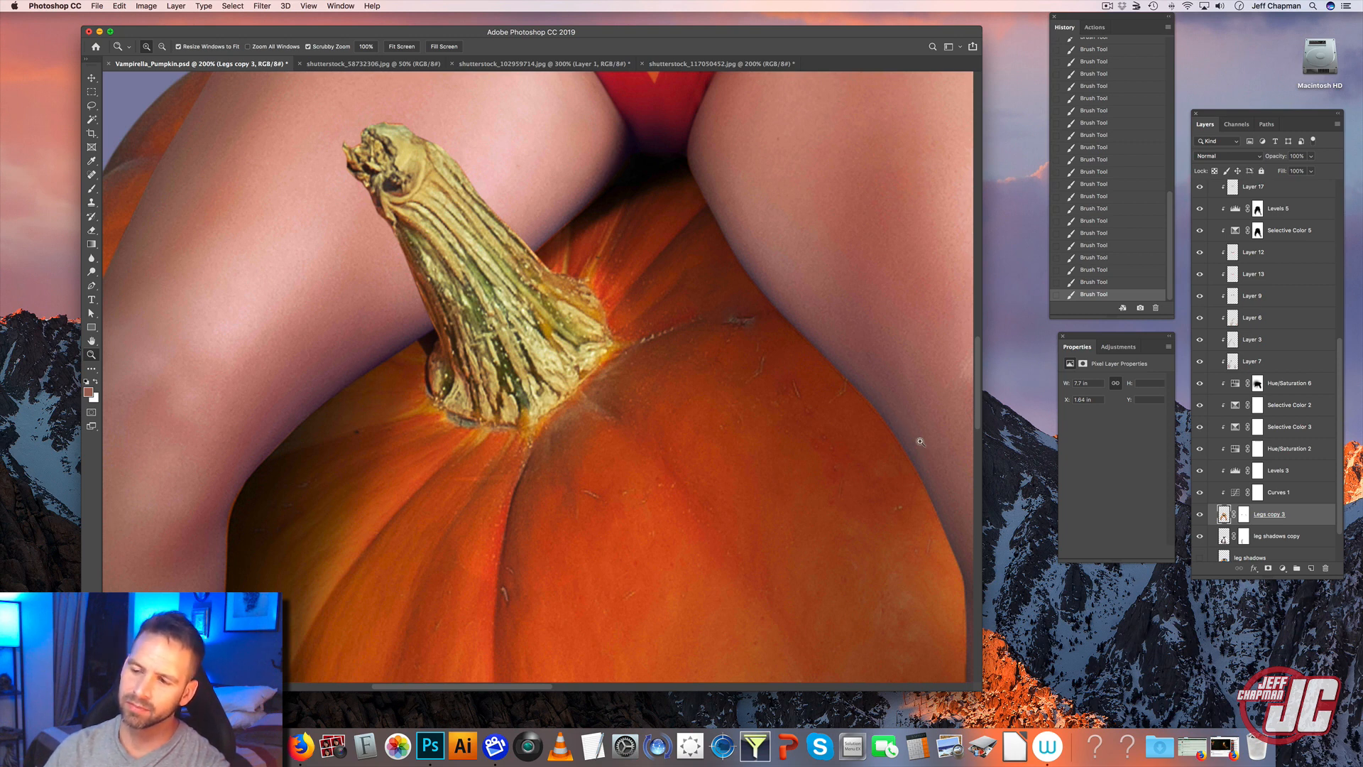
pyautogui.moveTo(742, 406); pyautogui.dragTo(680, 385)
pyautogui.click(1264, 255)
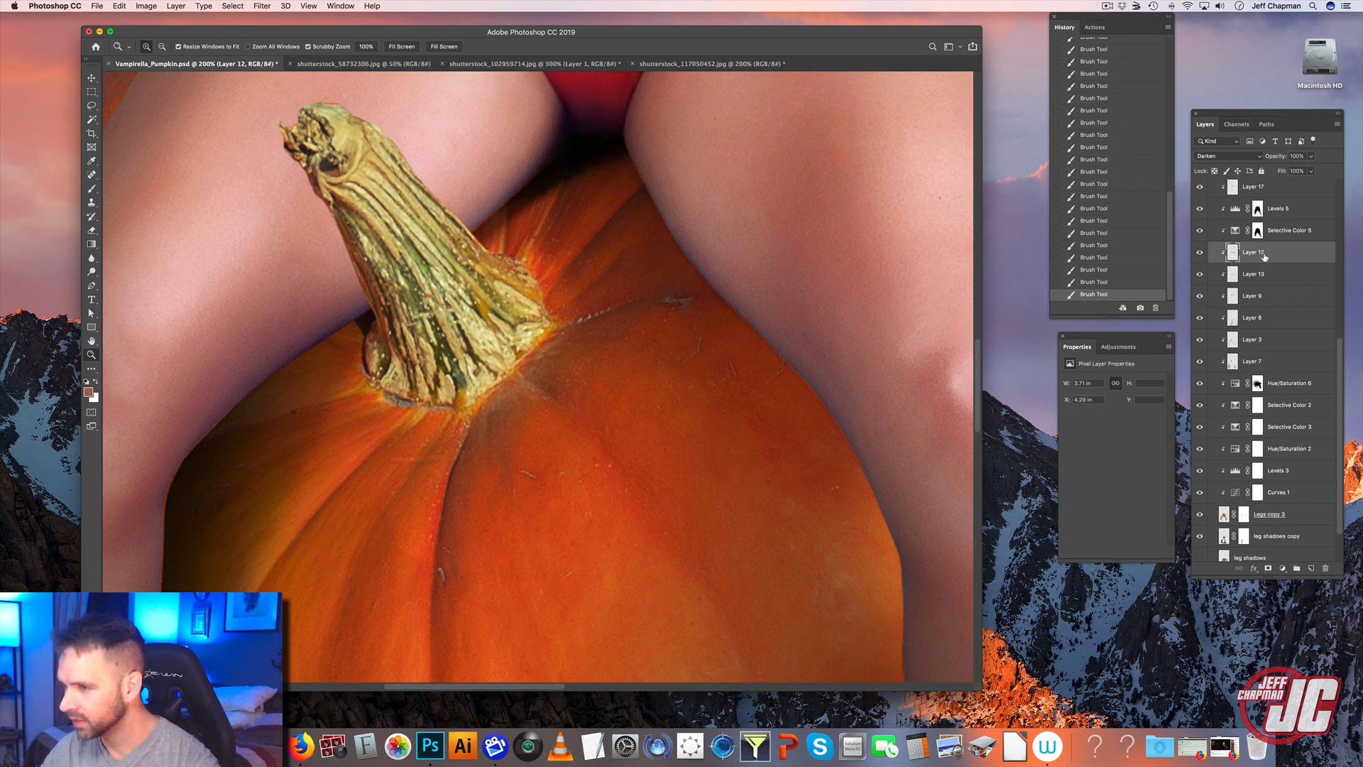
pyautogui.click(1324, 568)
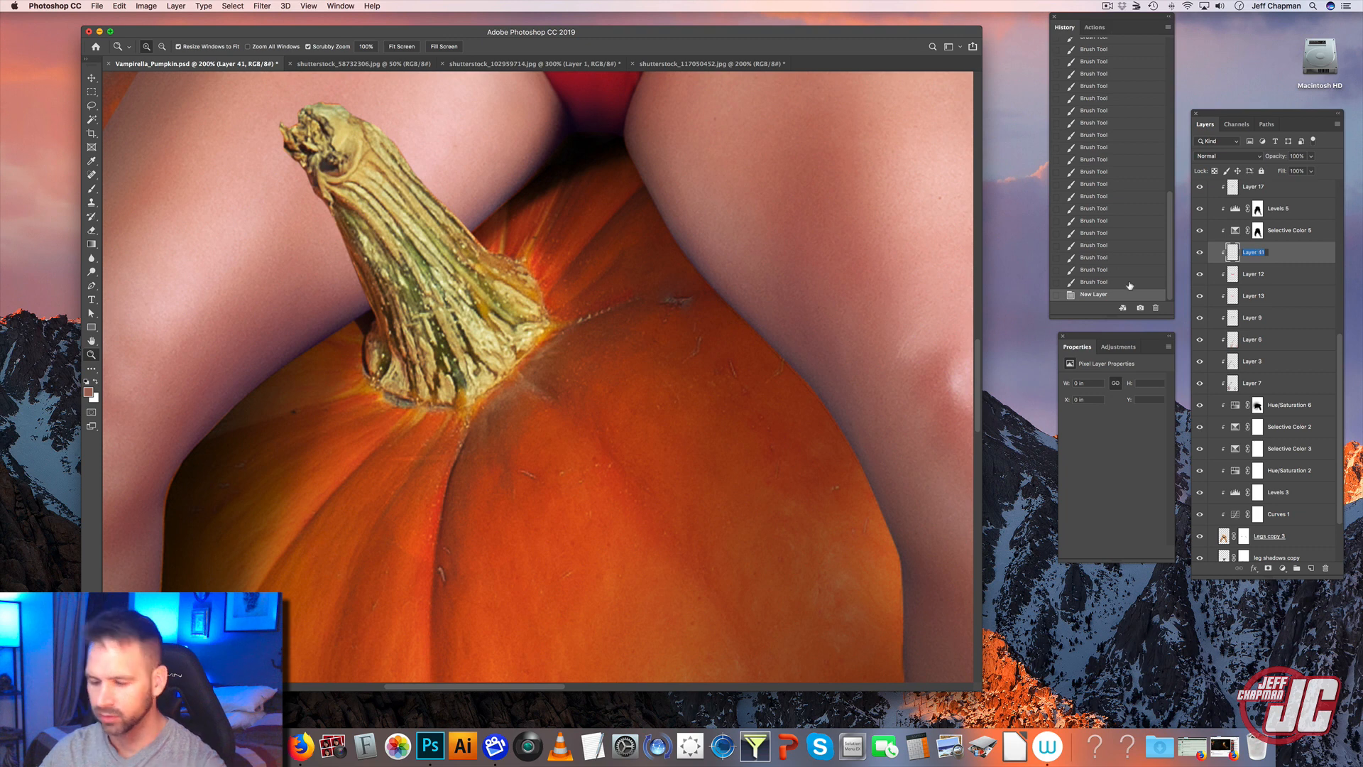
# - Rename the new layer clipped to the legs as orange light and sample a bright orange from the pumpkin
pyautogui.write('cl')
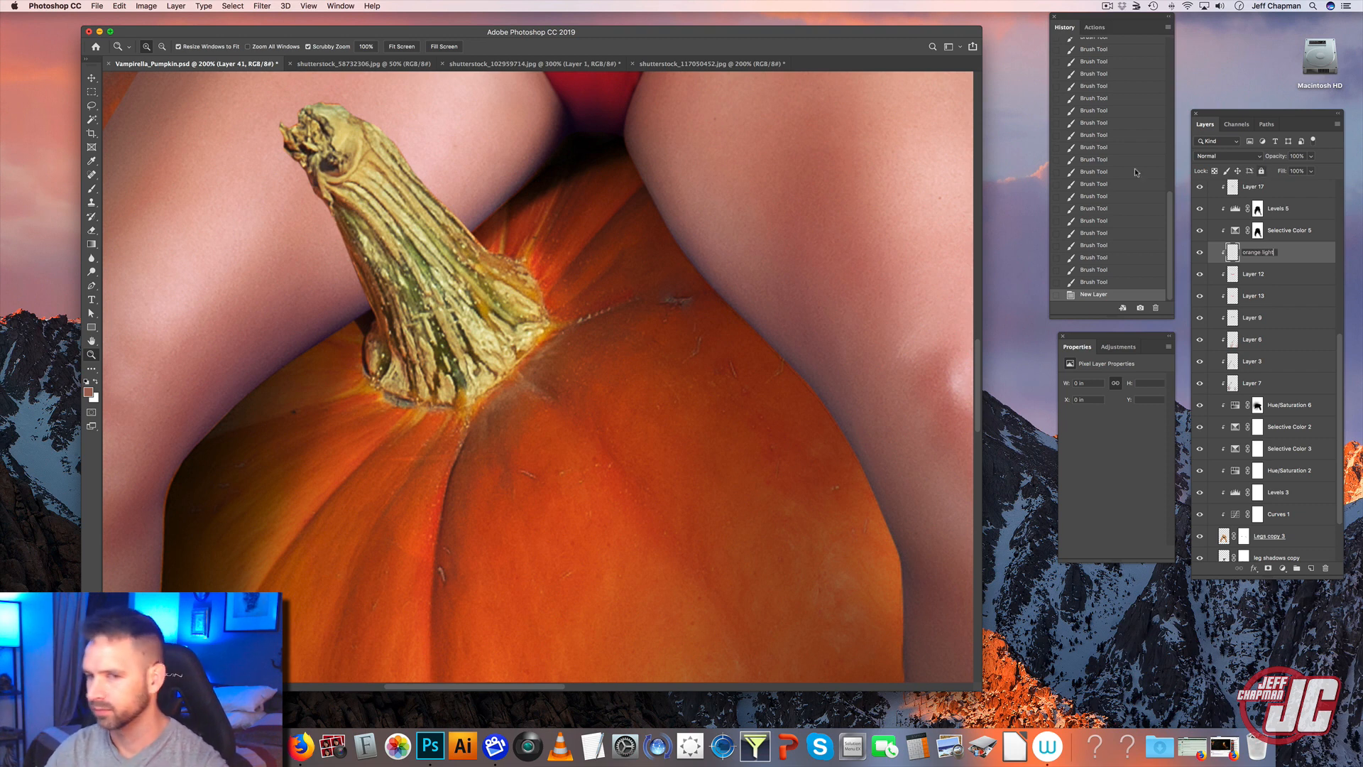
pyautogui.press('Return')
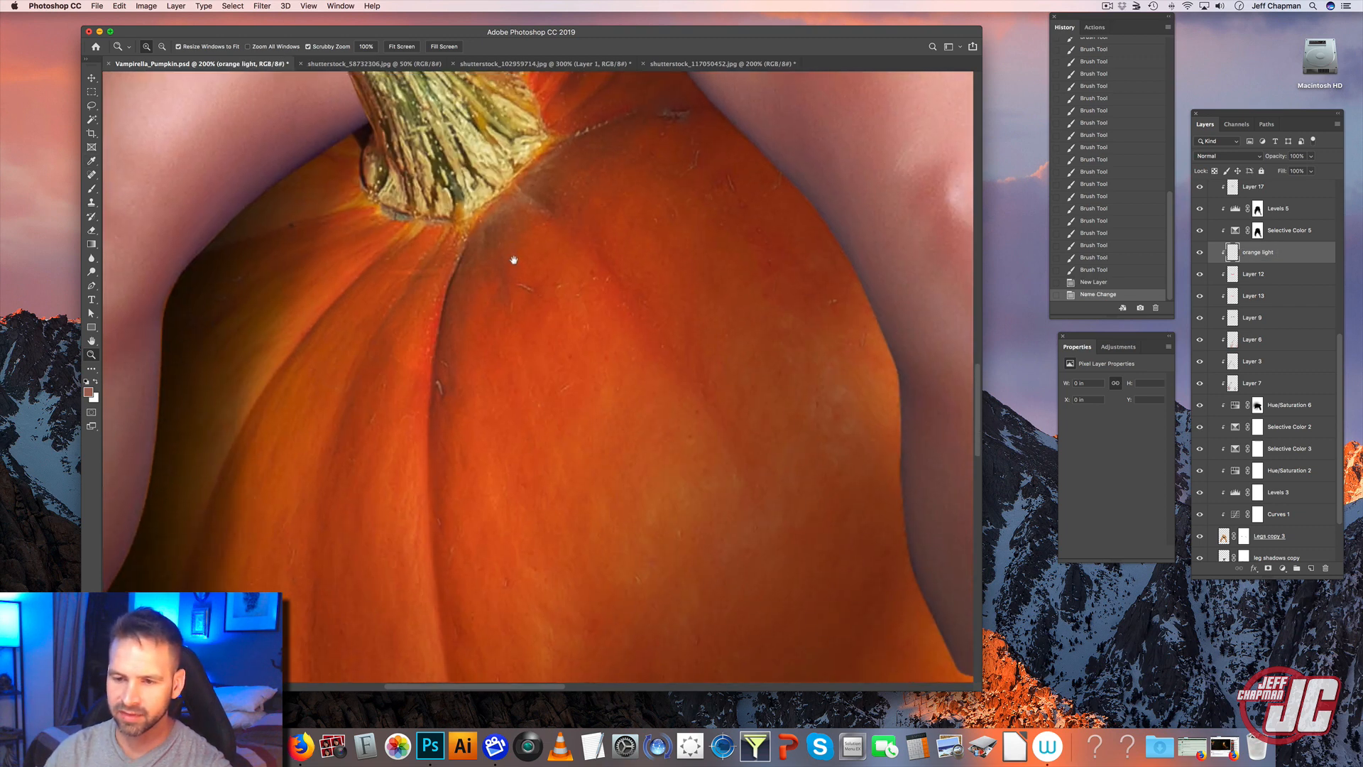
pyautogui.scroll(-5, 523, 457)
pyautogui.click(91, 161)
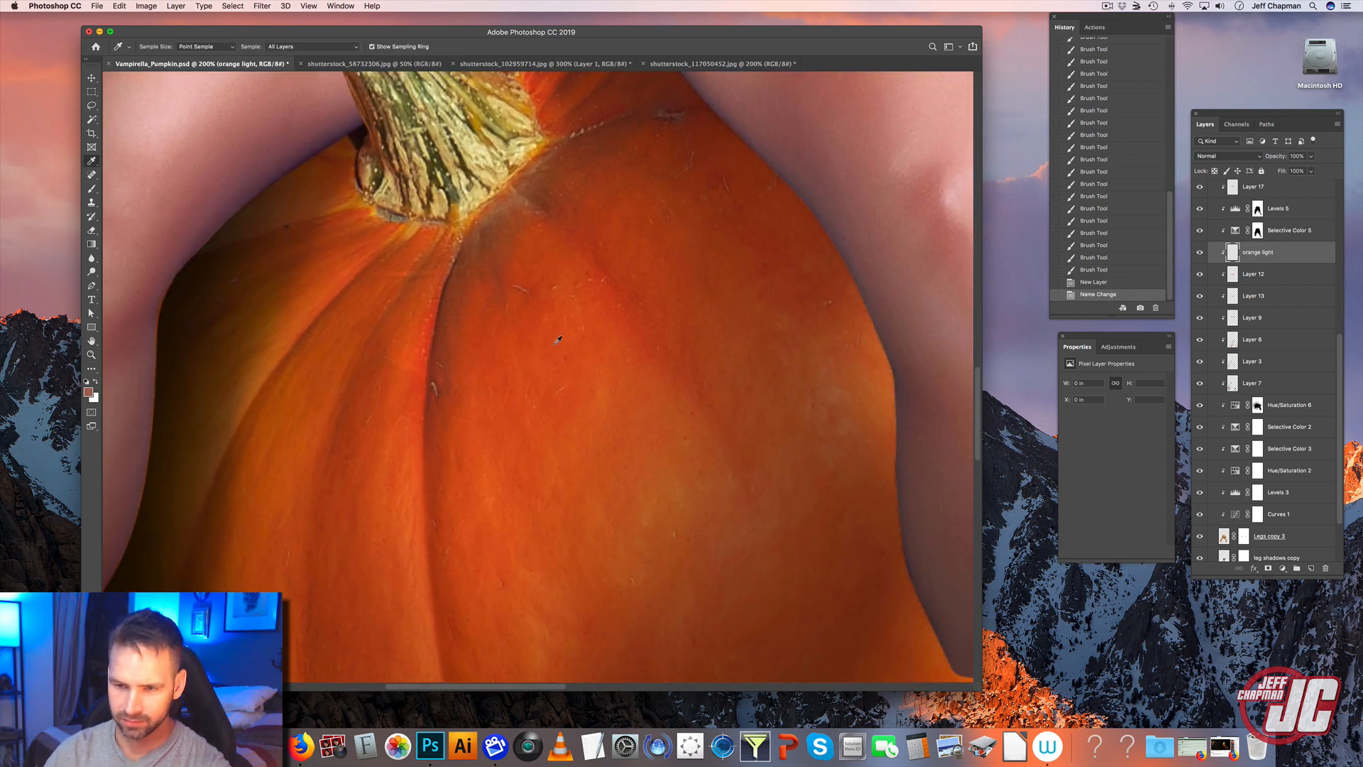
# - Paint soft orange reflected light along the inner edge of the left-hand leg with a low-opacity brush
pyautogui.press('b')
pyautogui.click(596, 163)
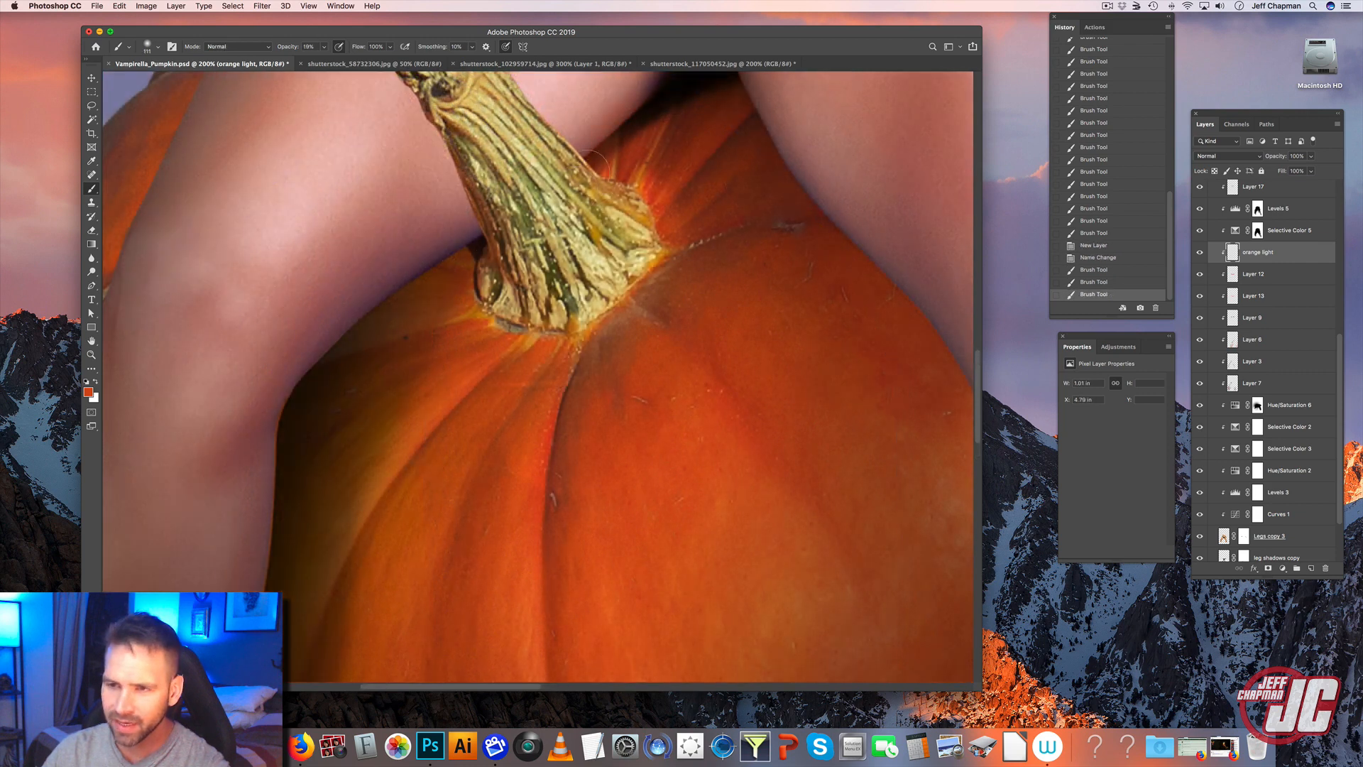
pyautogui.keyDown('shift'); pyautogui.click(482, 252); pyautogui.keyUp('shift')
pyautogui.keyDown('shift'); pyautogui.click(376, 324); pyautogui.keyUp('shift')
pyautogui.click(451, 268)
pyautogui.moveTo(376, 325)
pyautogui.mouseDown()
pyautogui.moveTo(451, 269)
pyautogui.moveTo(311, 440)
pyautogui.moveTo(313, 376)
pyautogui.mouseUp()
pyautogui.moveTo(287, 537)
pyautogui.mouseDown()
pyautogui.moveTo(350, 344)
pyautogui.moveTo(362, 234)
pyautogui.moveTo(353, 355)
pyautogui.mouseUp()
pyautogui.click(300, 516)
pyautogui.moveTo(365, 254)
pyautogui.mouseDown()
pyautogui.moveTo(313, 500)
pyautogui.moveTo(382, 280)
pyautogui.moveTo(325, 466)
pyautogui.mouseUp()
pyautogui.click(310, 500)
pyautogui.moveTo(458, 343); pyautogui.dragTo(410, 424)
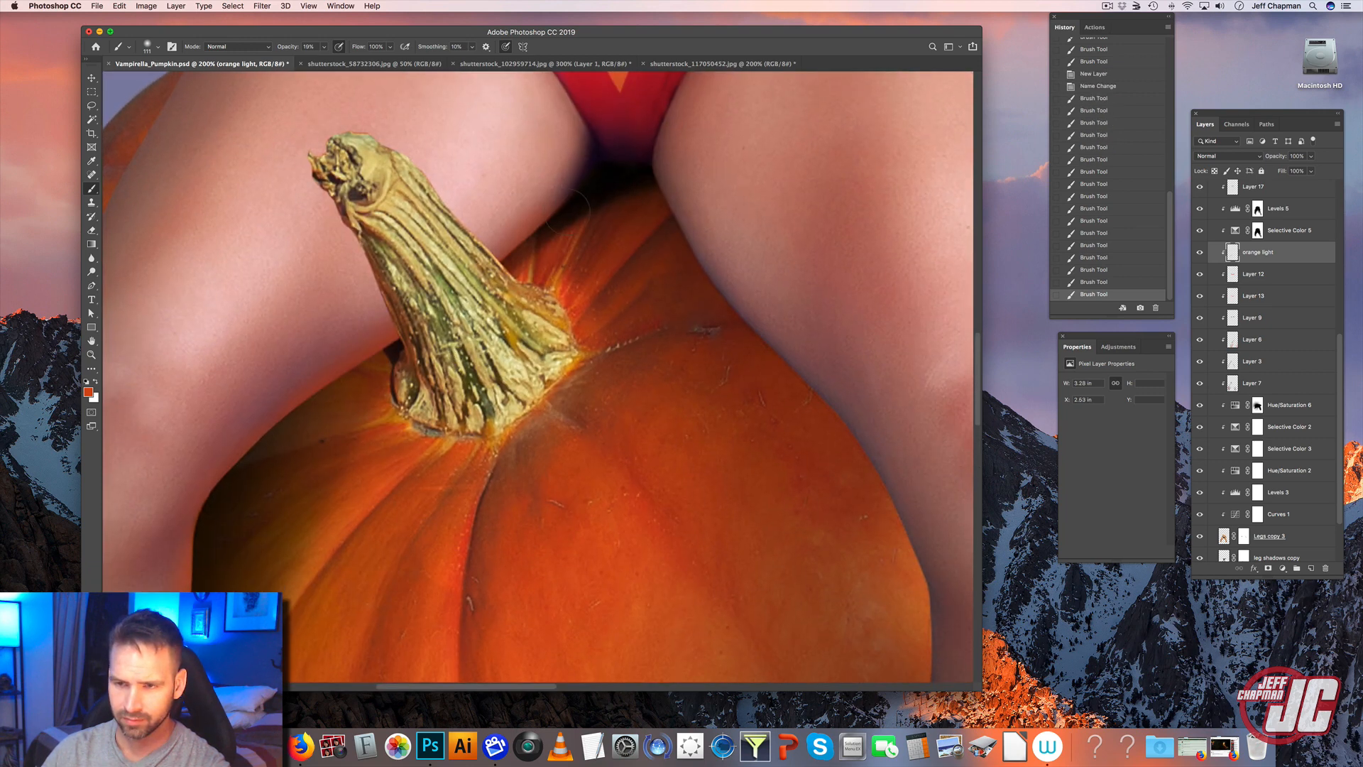
# - Extend the orange reflected light beneath the crotch and along the inner edge of the right-hand leg
pyautogui.moveTo(598, 183); pyautogui.dragTo(595, 169)
pyautogui.moveTo(598, 157); pyautogui.dragTo(595, 171)
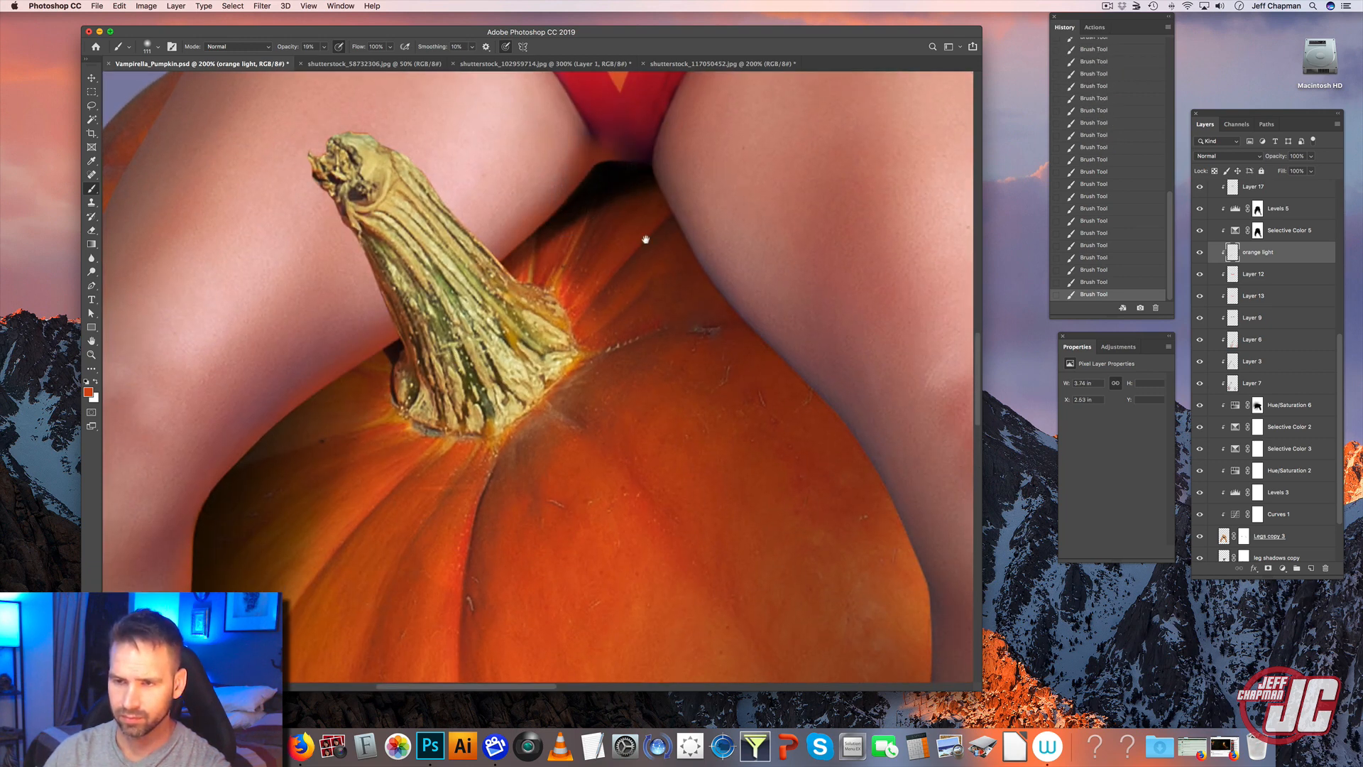
pyautogui.moveTo(645, 235); pyautogui.dragTo(466, 291)
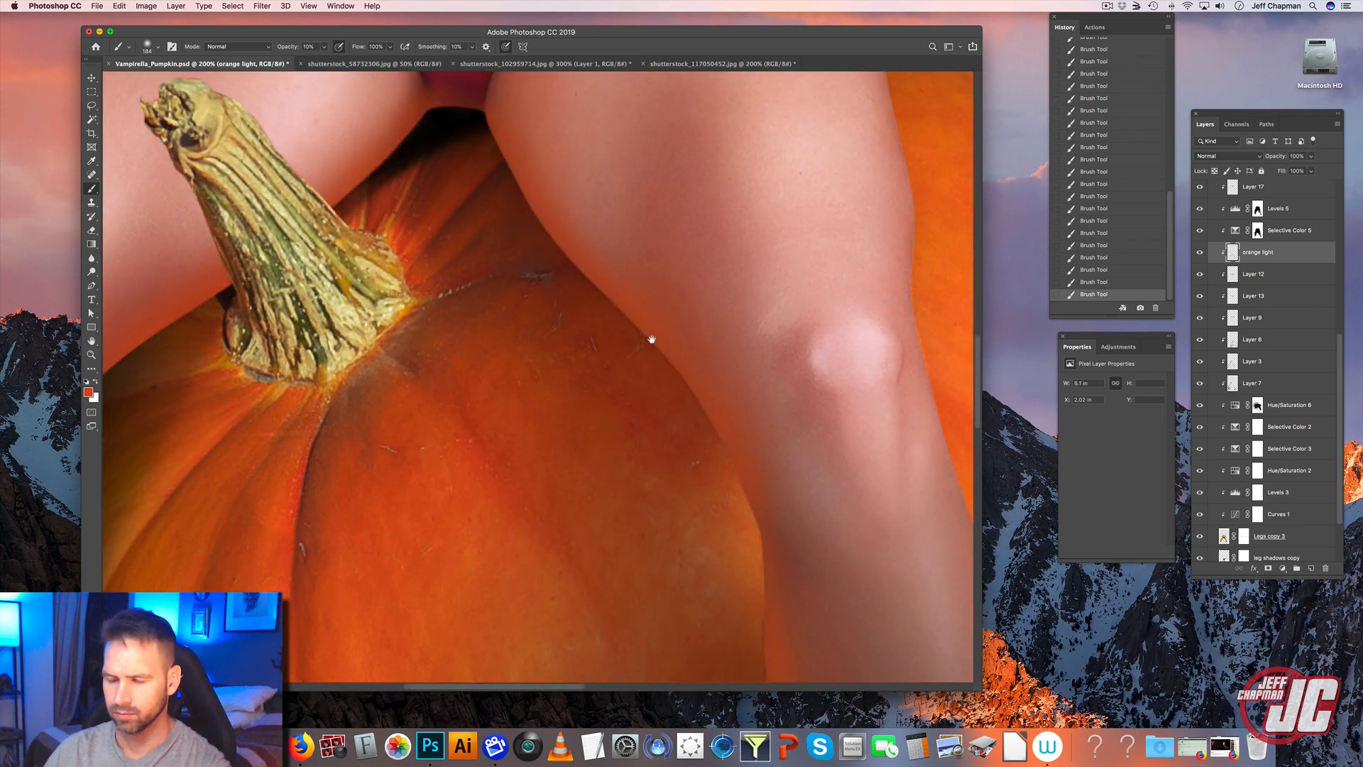
# - Try the Soft Light blend mode on the orange light layer and compare the legs with the layer hidden and shown
pyautogui.scroll(-5, 649, 337)
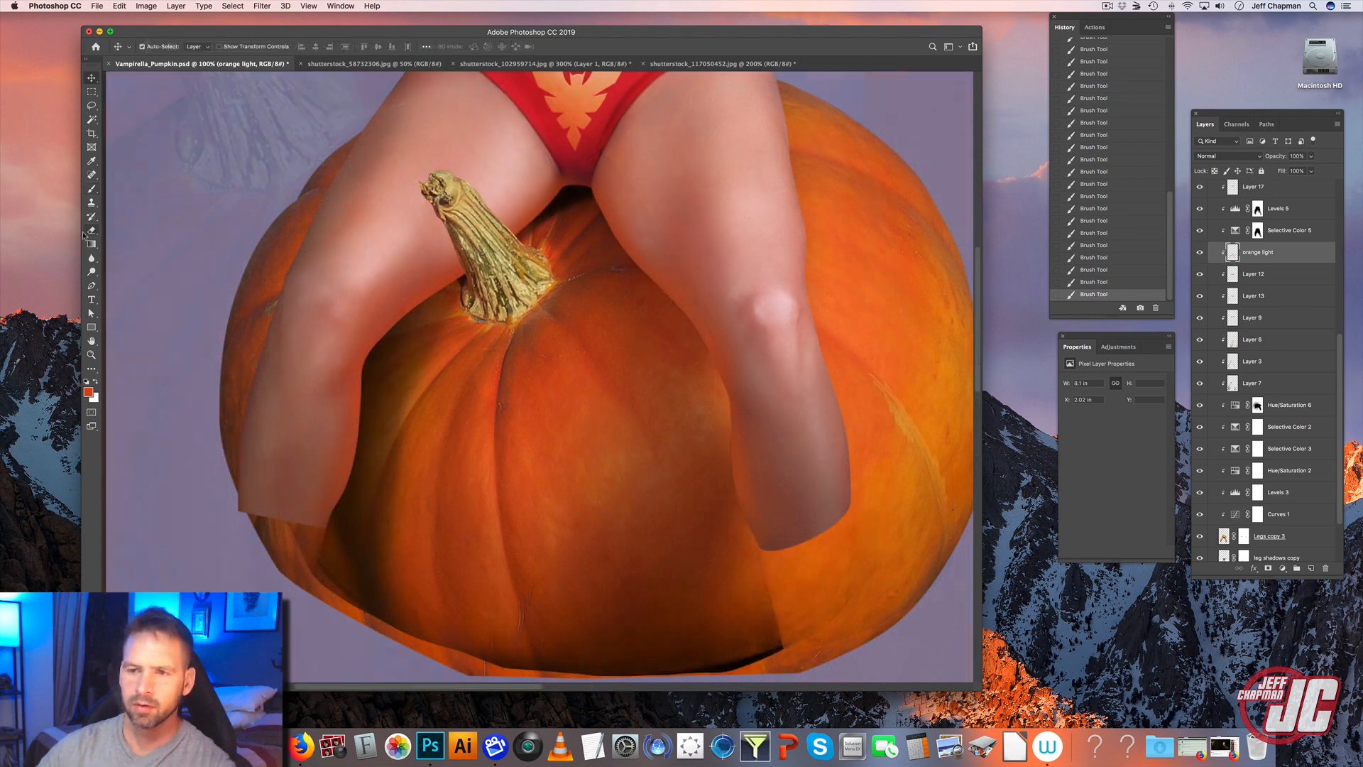
pyautogui.click(1238, 156)
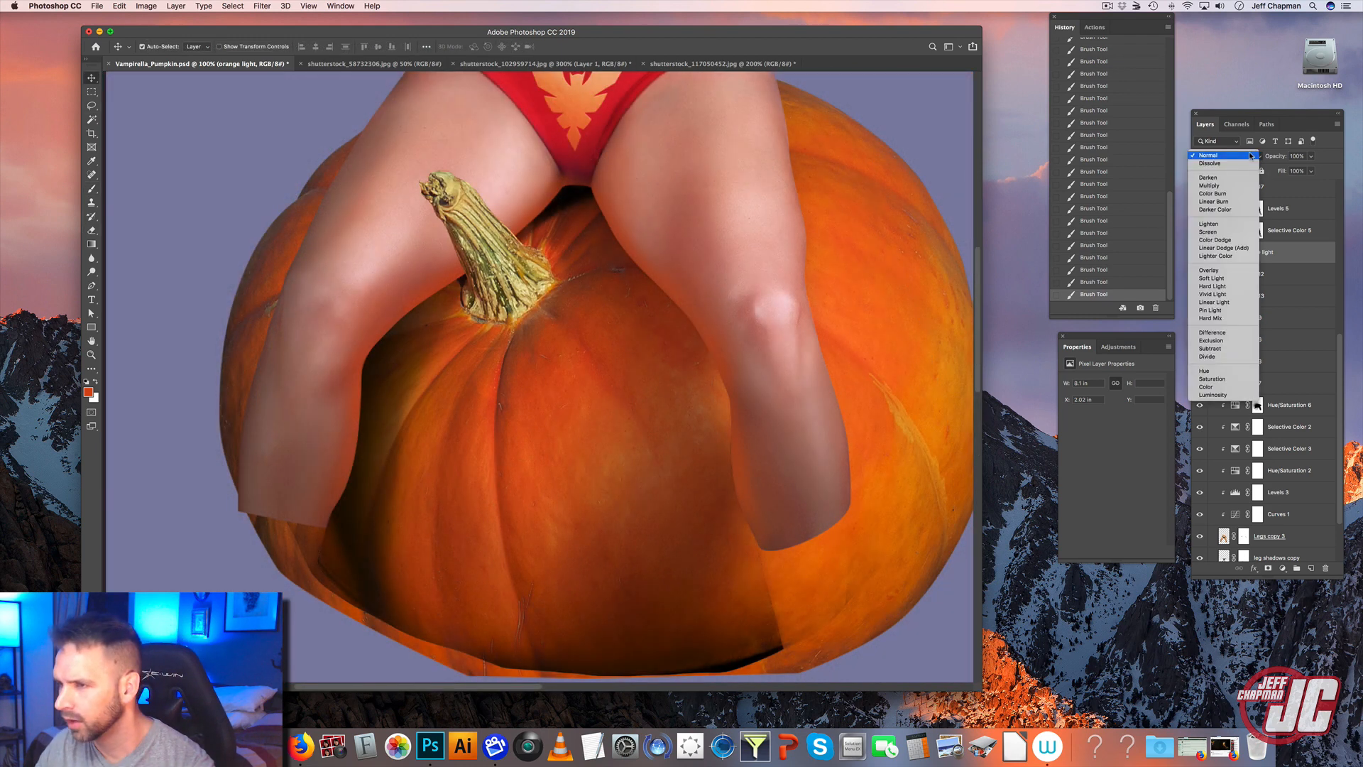
pyautogui.click(1217, 278)
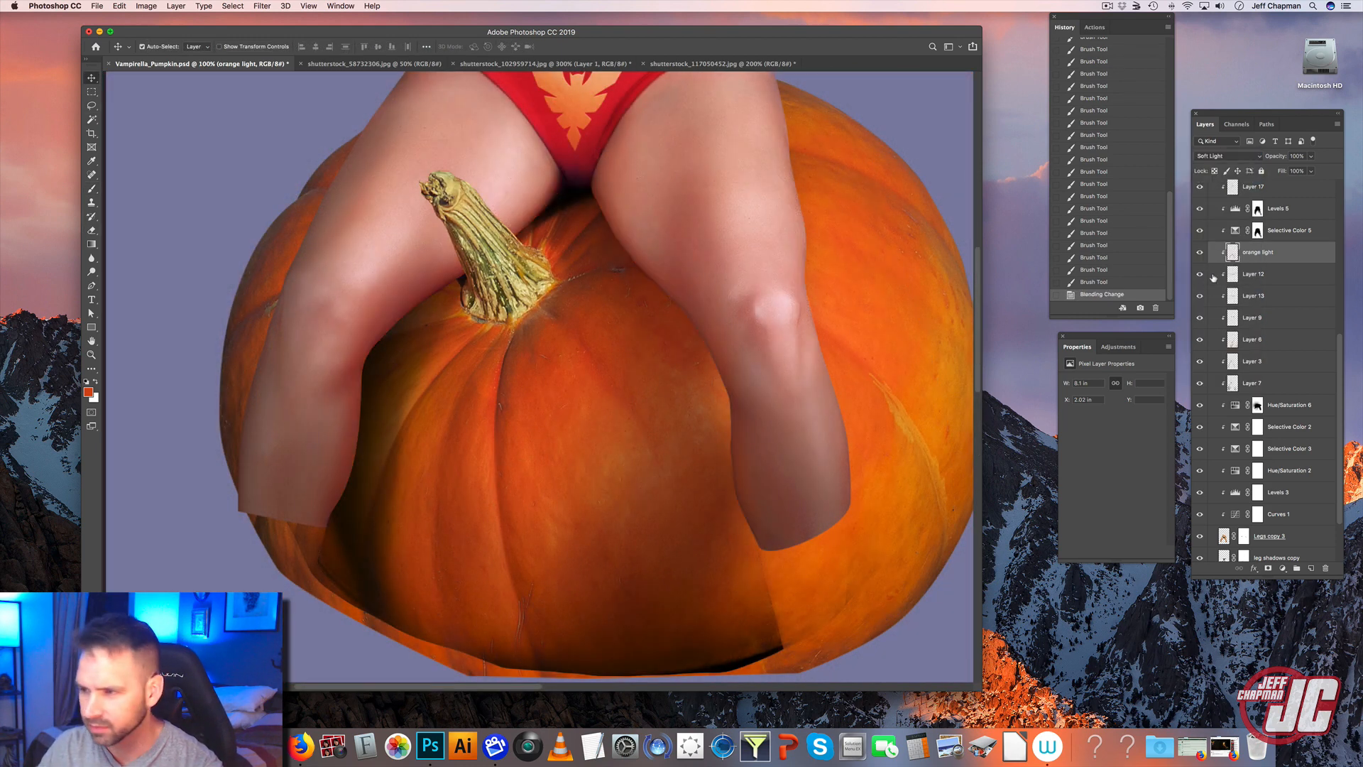
pyautogui.click(1199, 253)
pyautogui.click(1200, 253)
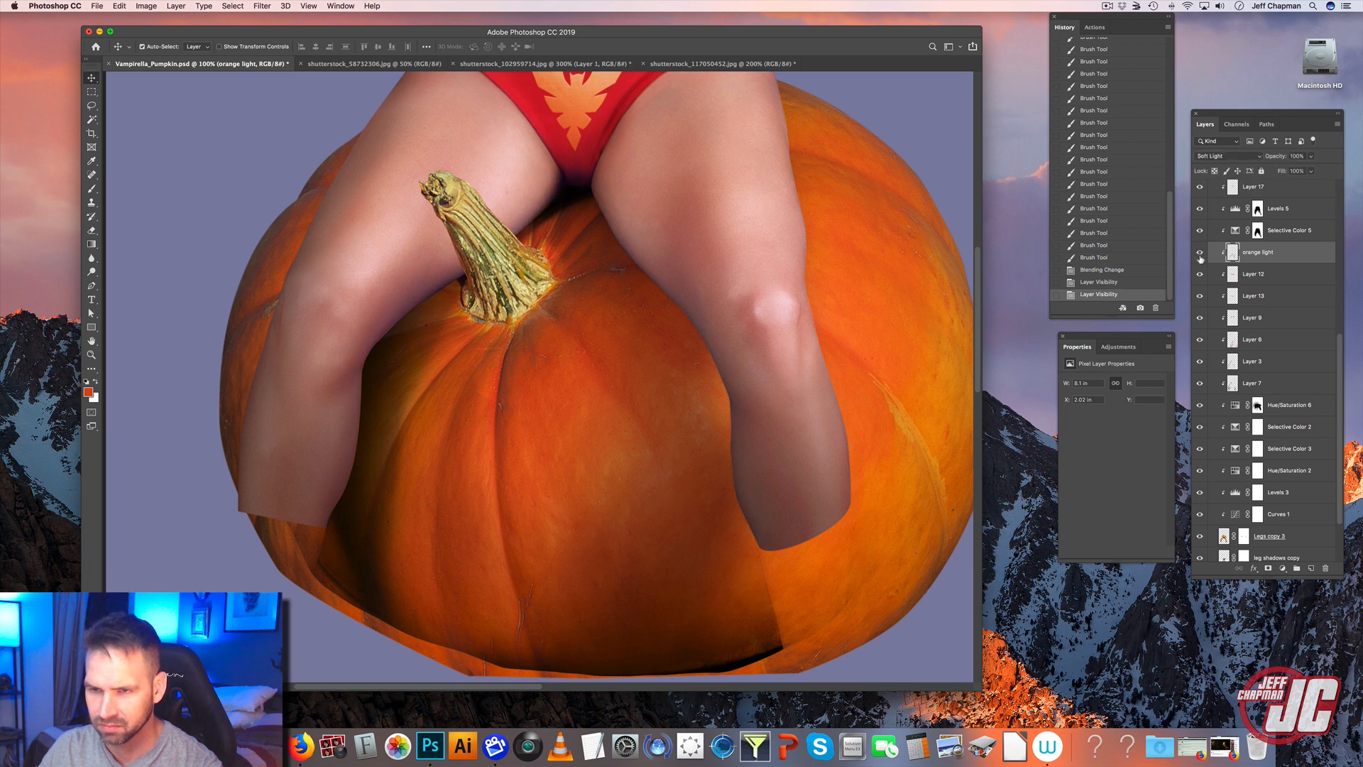
# - Set the orange light layer's blend mode to Color and lower its opacity to 55%
pyautogui.click(1241, 156)
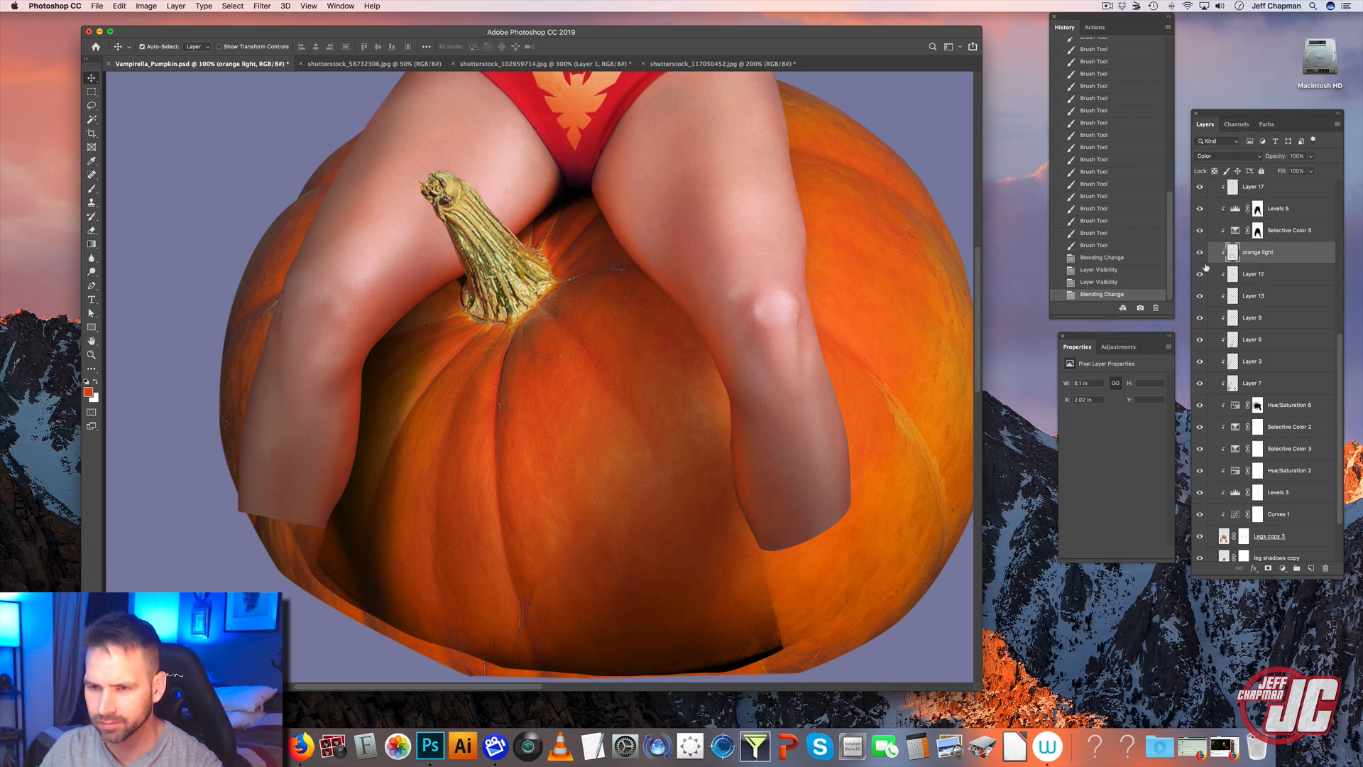
pyautogui.click(1312, 157)
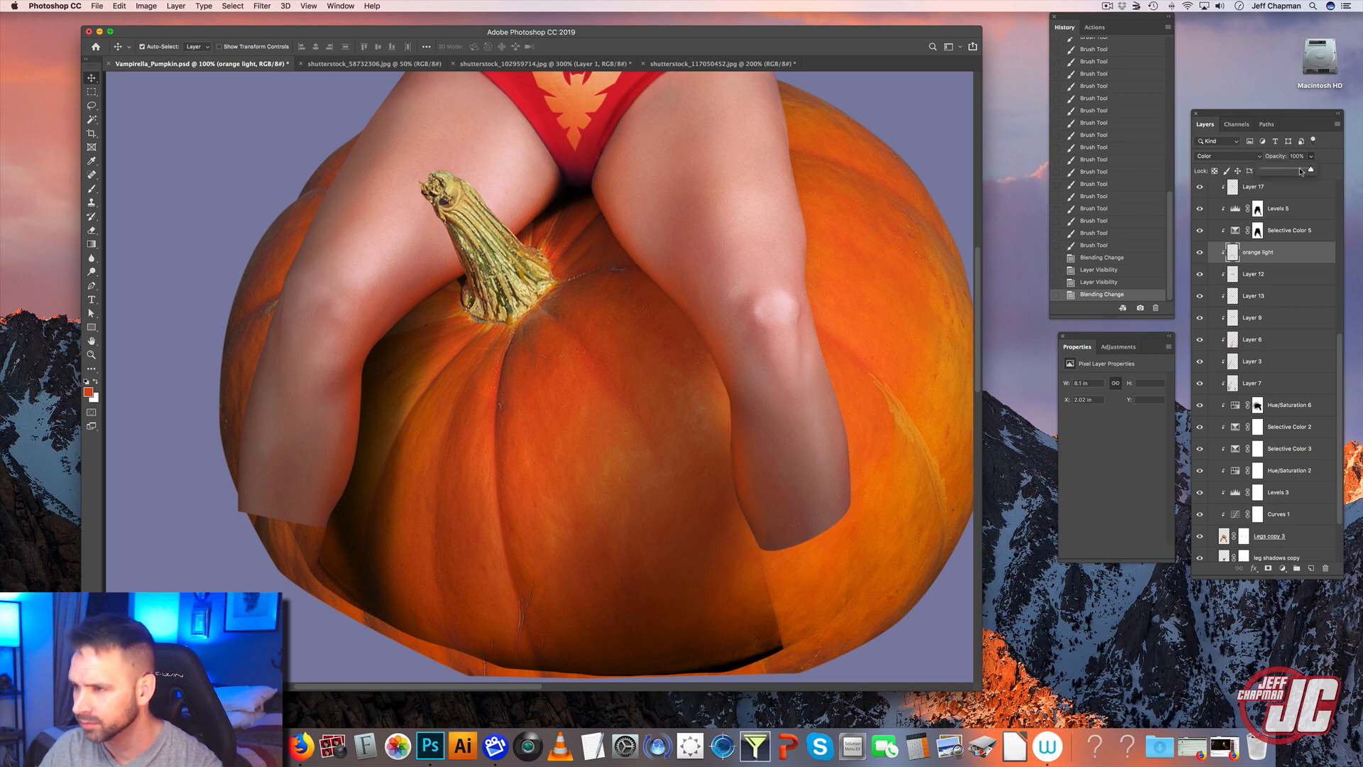
pyautogui.moveTo(1313, 170); pyautogui.dragTo(1289, 171)
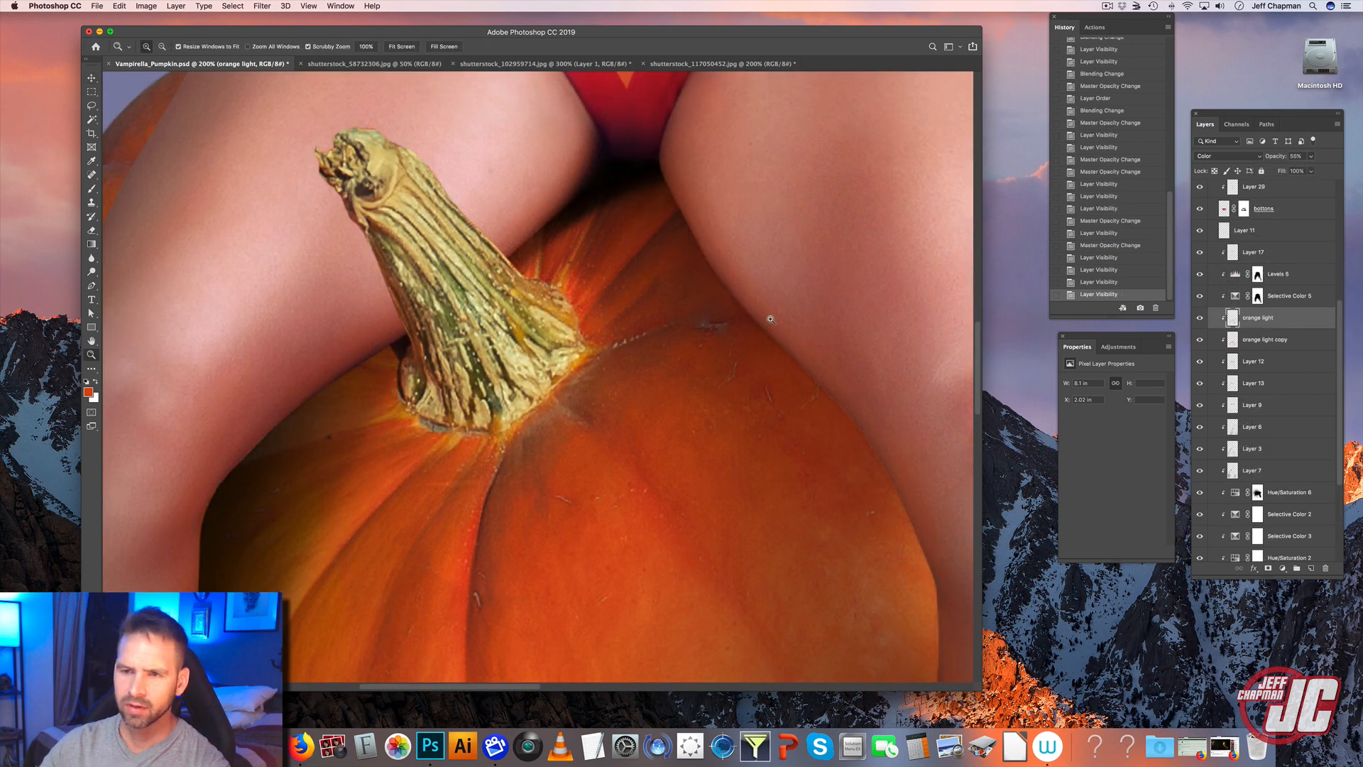
# - Compare the legs with the orange light layers hidden and shown, and inspect the inner leg edges up close
pyautogui.moveTo(1199, 317); pyautogui.dragTo(1204, 359)
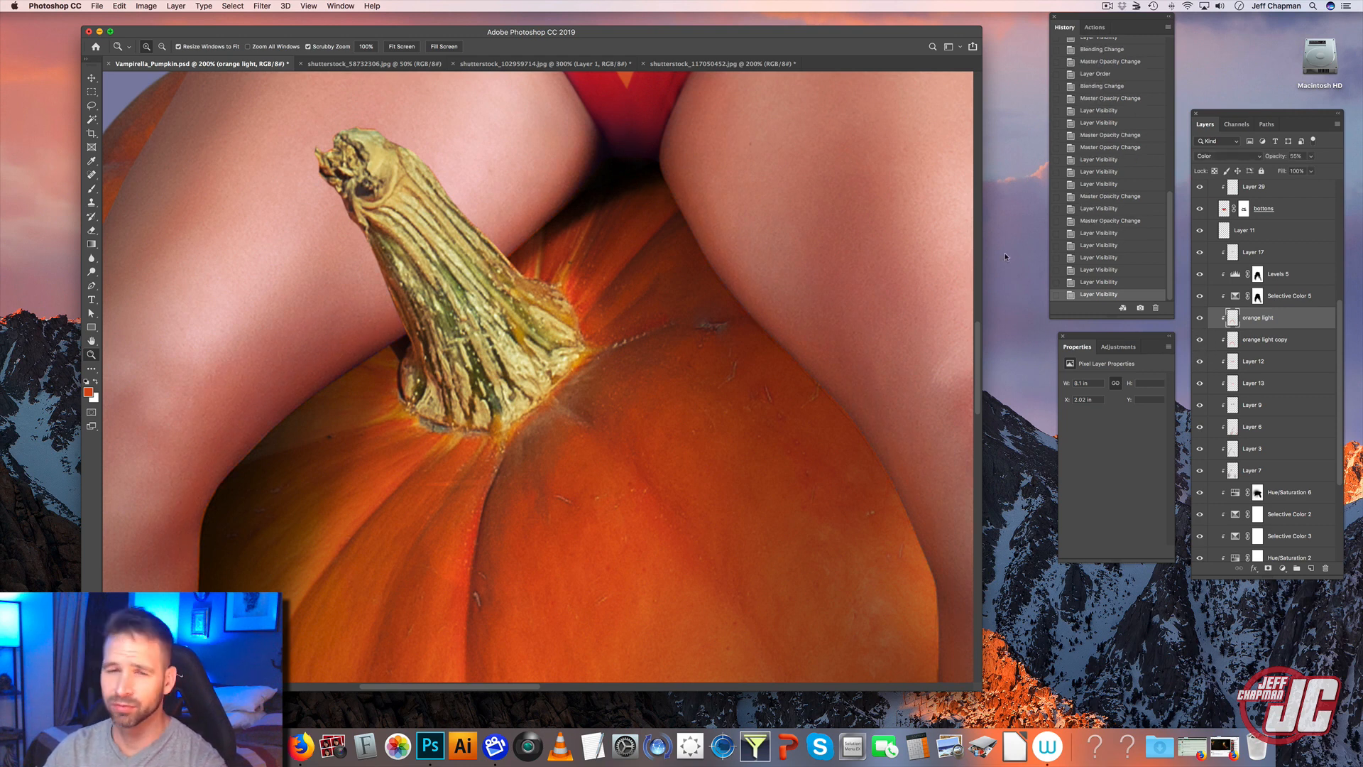
pyautogui.keyDown('alt'); pyautogui.click(615, 415); pyautogui.keyUp('alt')
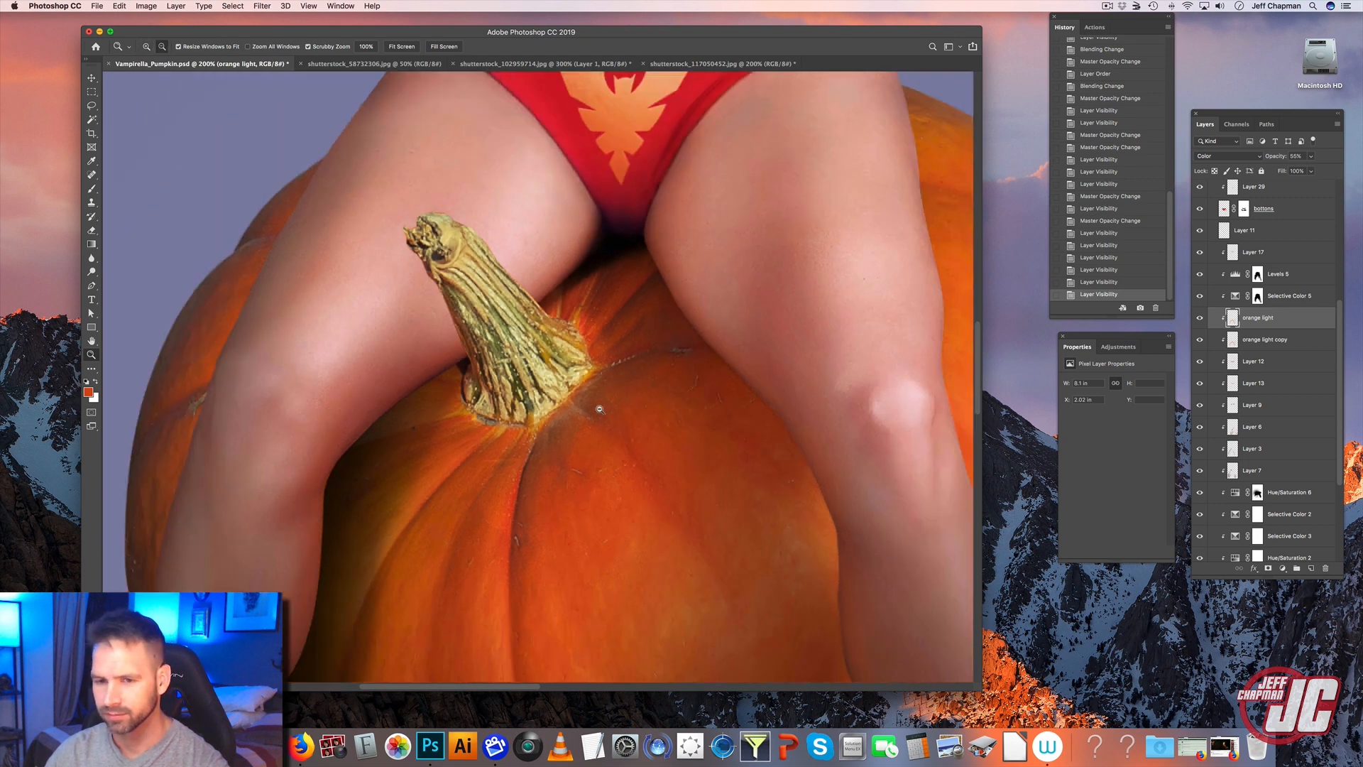
pyautogui.click(566, 384)
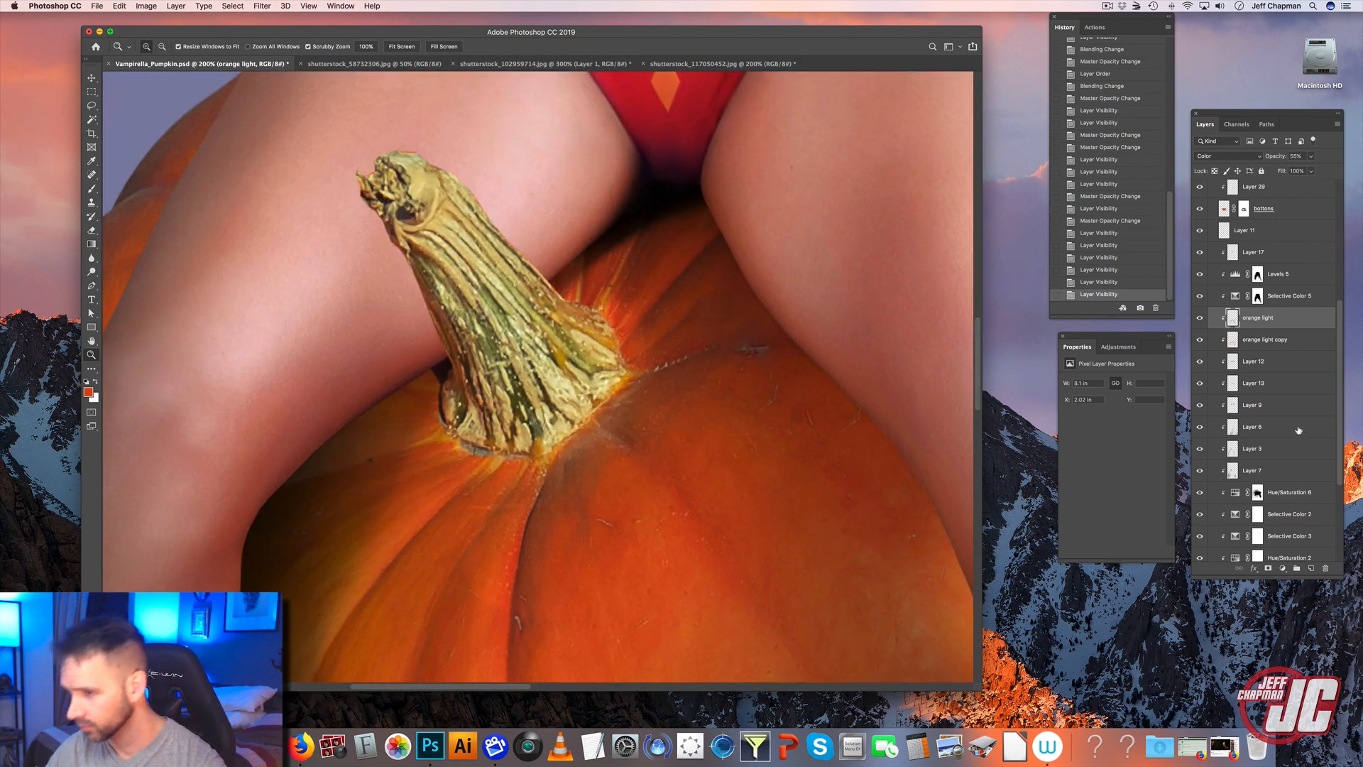
# - Select the leg shadows copy layer and compare the pumpkin with that layer hidden and shown
pyautogui.scroll(-5, 1338, 362)
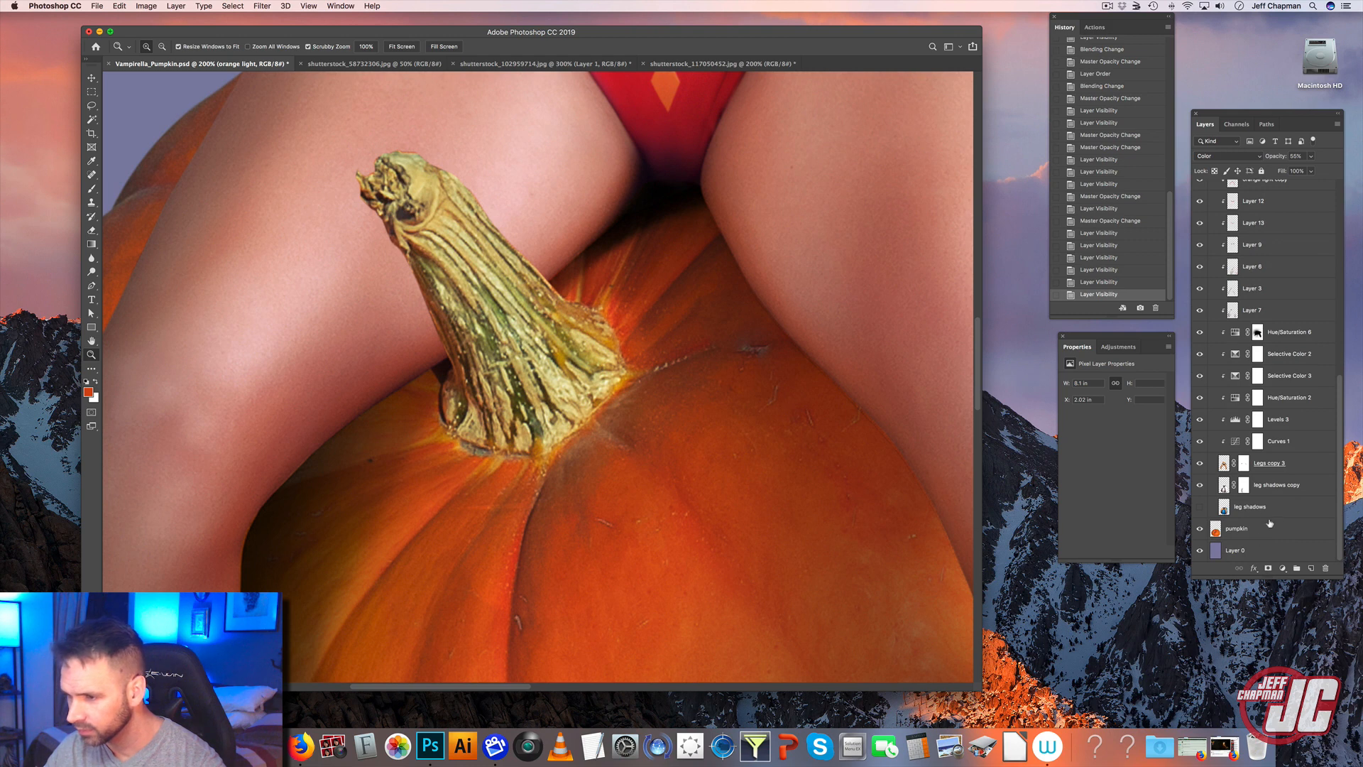
pyautogui.click(1240, 485)
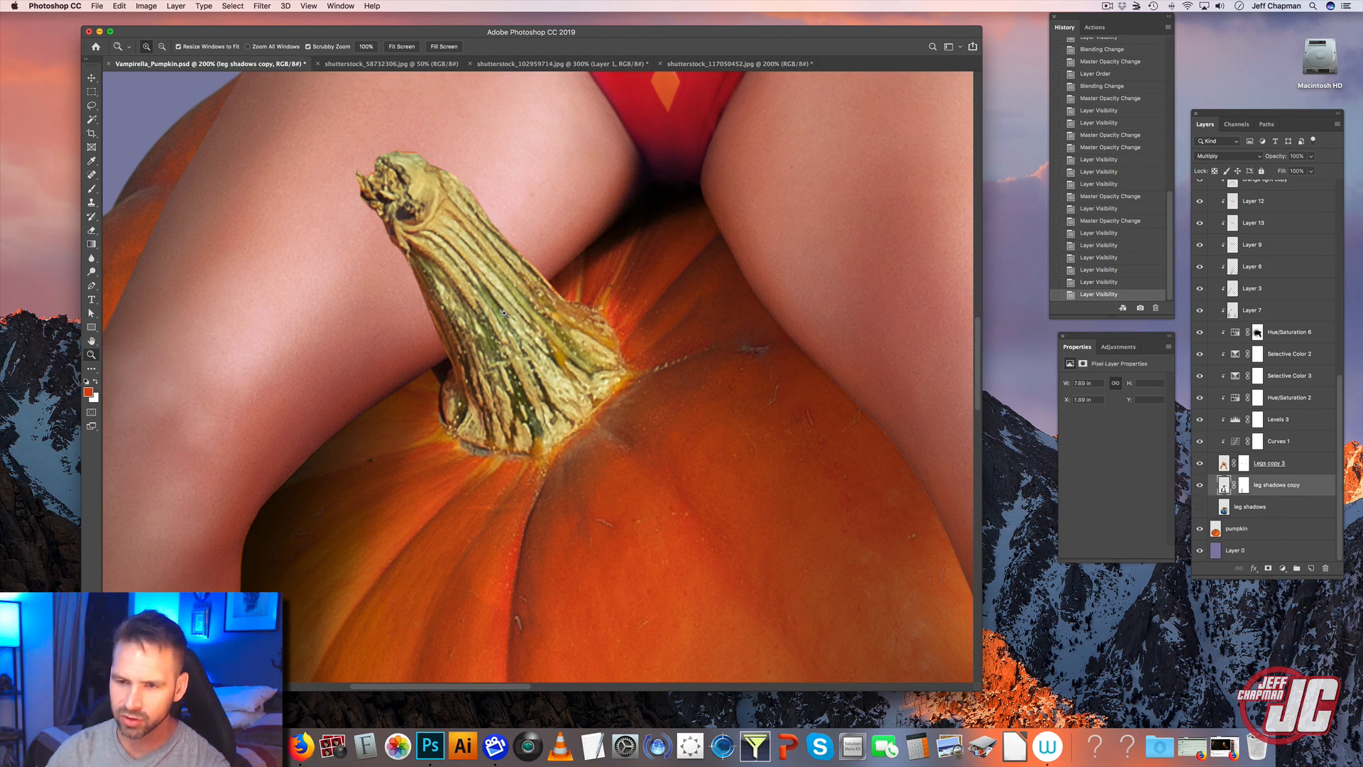
pyautogui.scroll(-5, 676, 445)
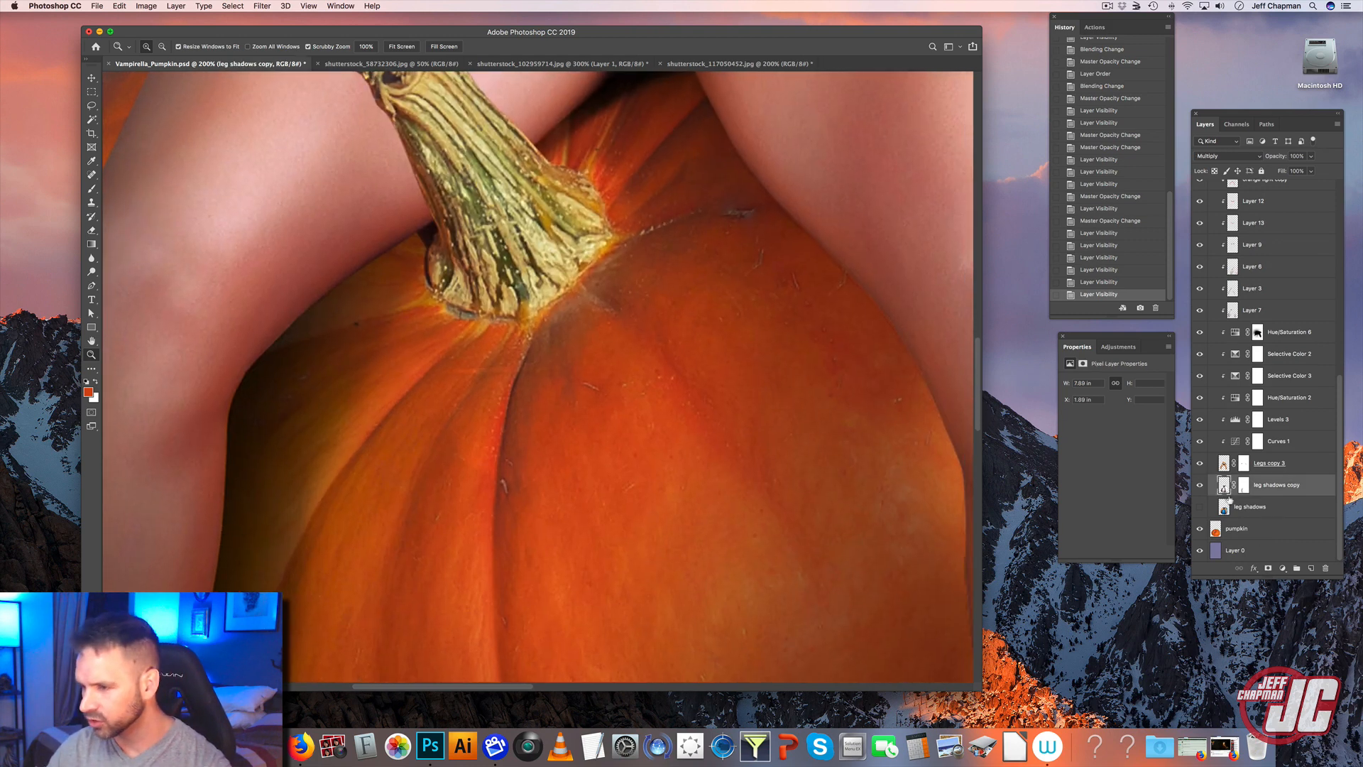
pyautogui.click(1201, 486)
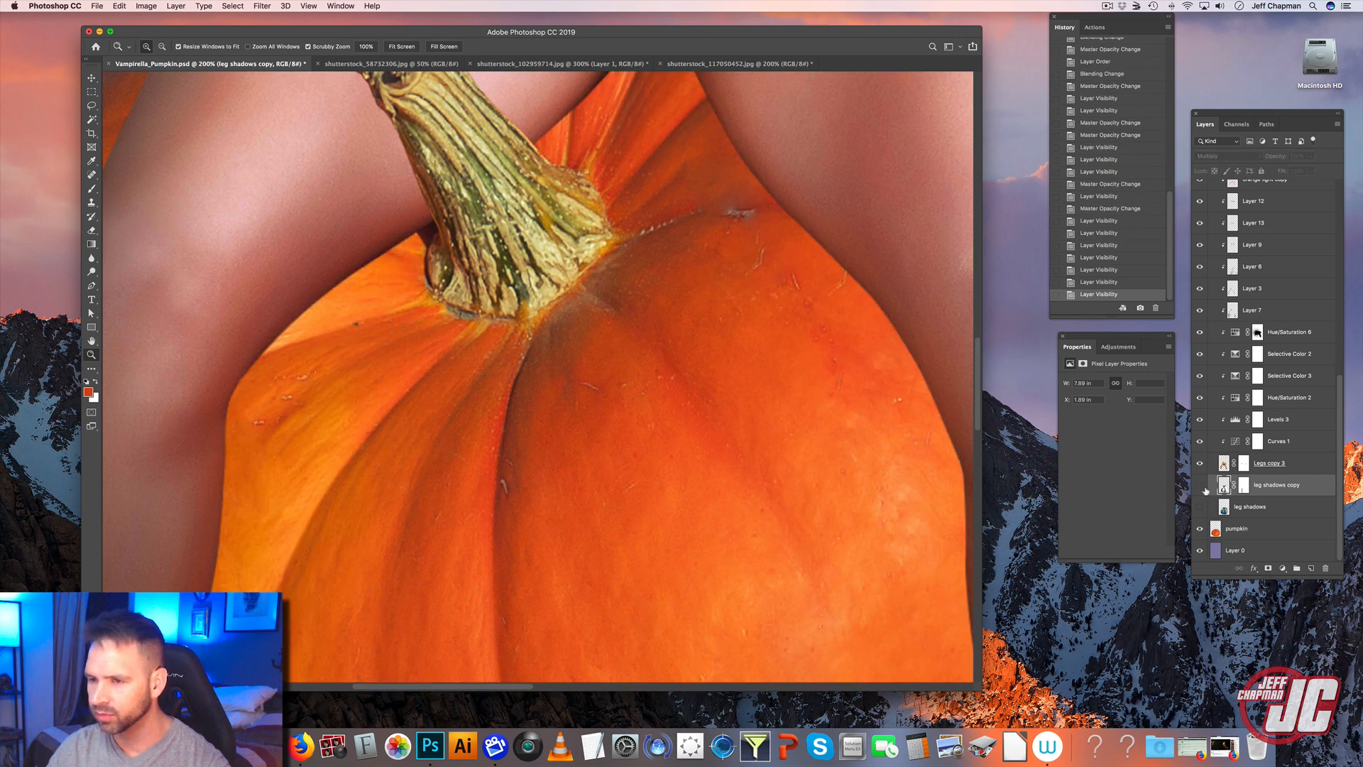
pyautogui.click(1200, 486)
# - Add a new layer directly above leg shadows copy and set its blend mode to Multiply
pyautogui.scroll(2, 777, 371)
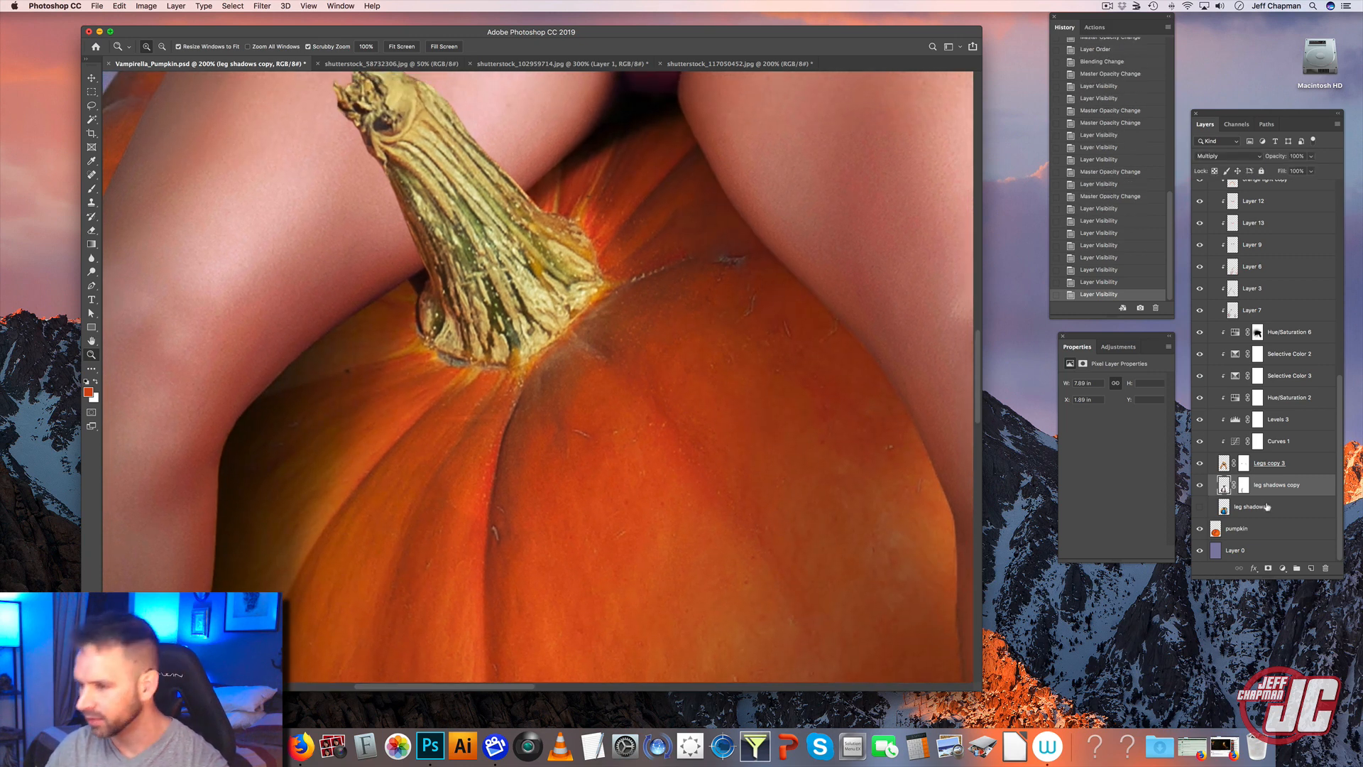
pyautogui.click(1310, 568)
pyautogui.click(1231, 156)
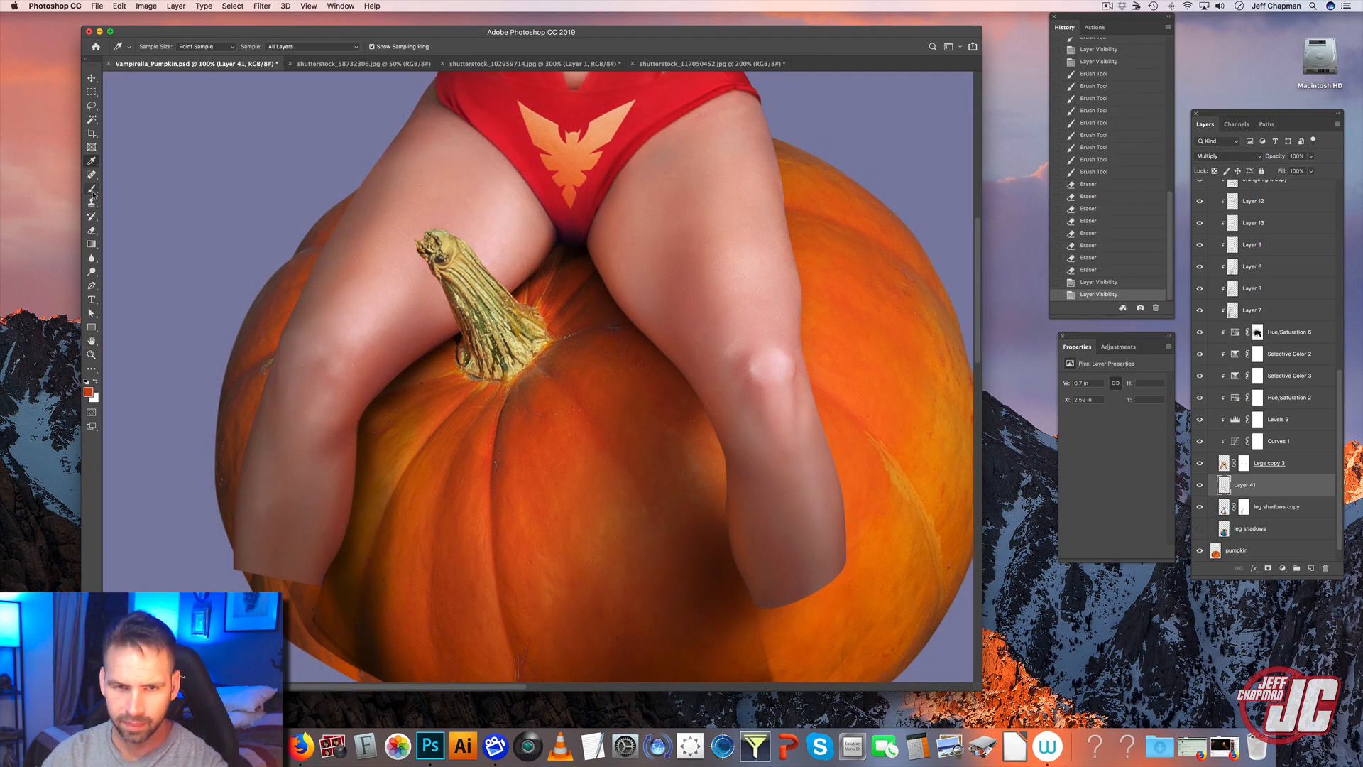
# - Paint a soft orange Multiply shadow on the pumpkin along the right-hand leg with a 252 px, 0% hardness brush
pyautogui.click(91, 190)
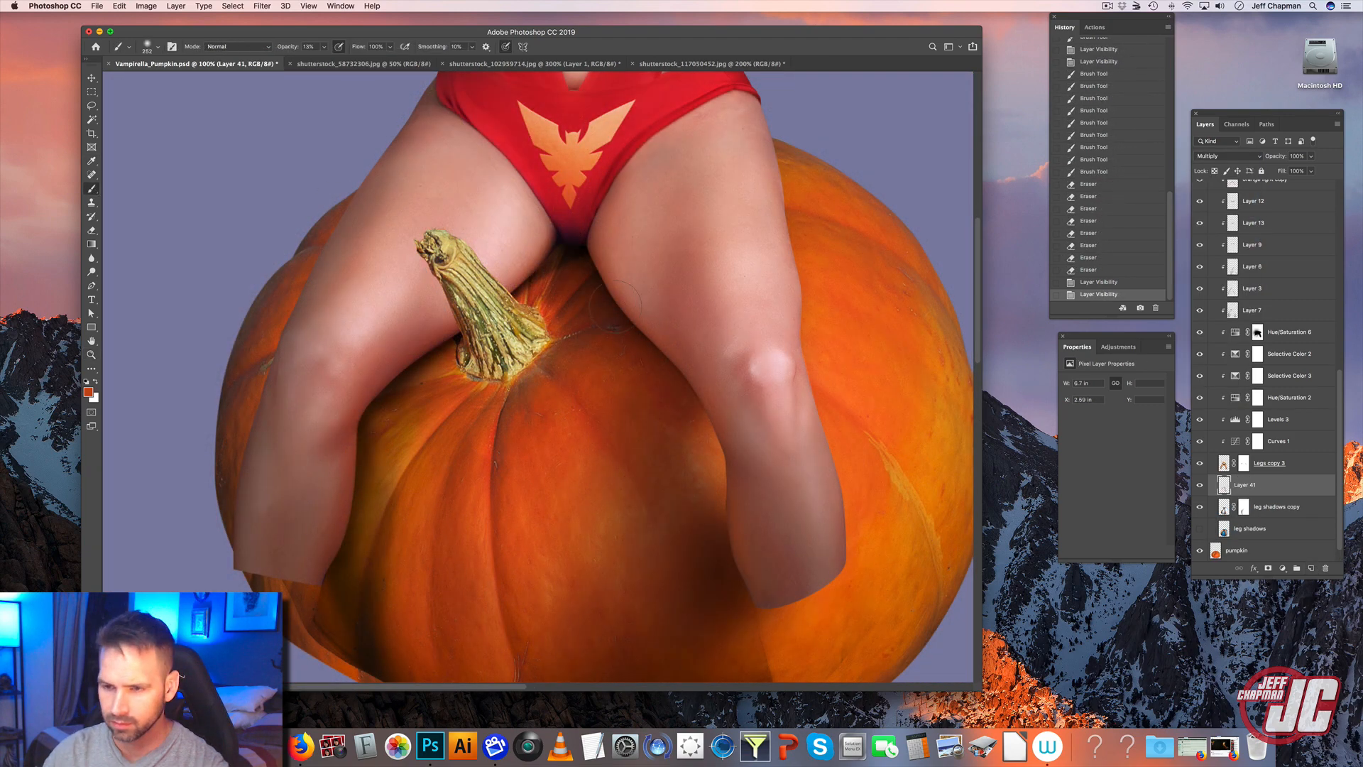
pyautogui.rightClick(653, 288)
pyautogui.write('252')
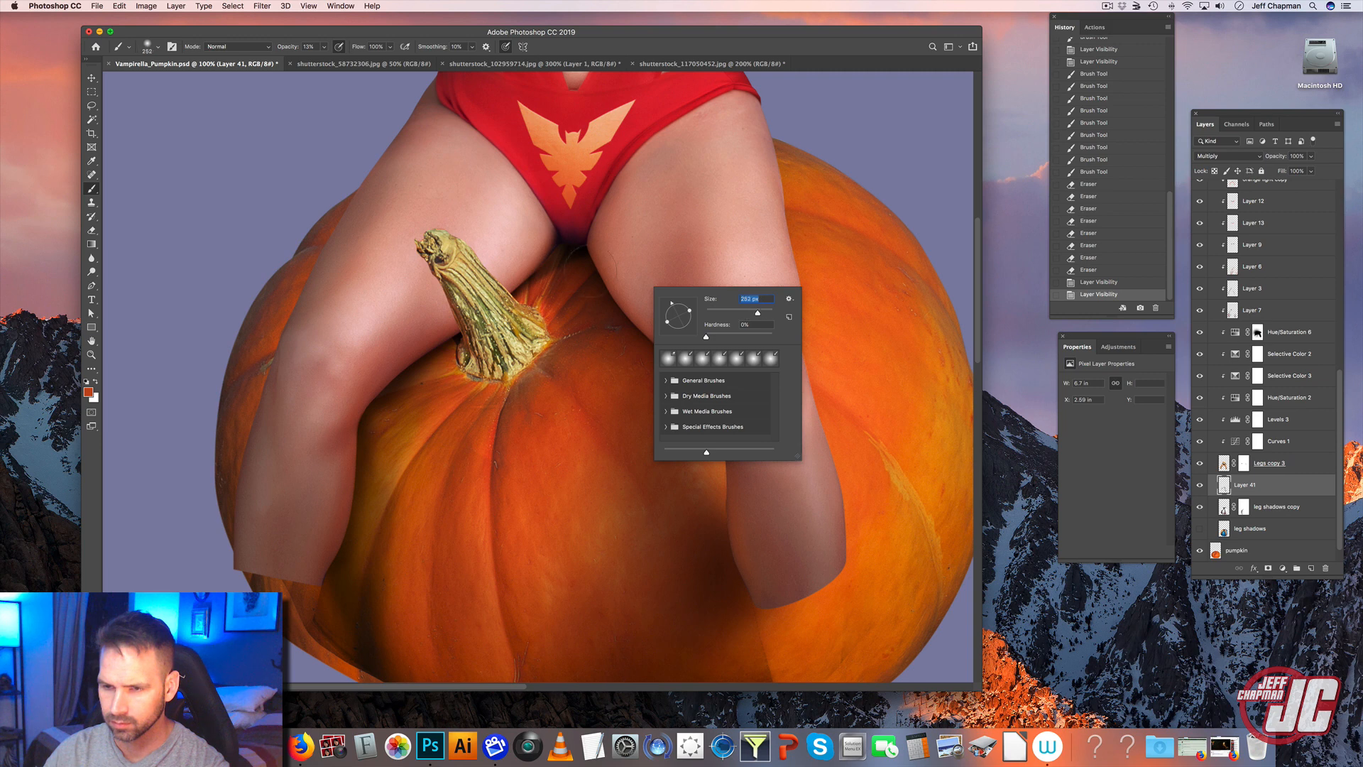
pyautogui.press('Return')
pyautogui.moveTo(596, 270); pyautogui.dragTo(674, 419)
pyautogui.moveTo(602, 302); pyautogui.dragTo(699, 557)
pyautogui.moveTo(667, 511); pyautogui.dragTo(722, 607)
# - Paint the same soft Multiply shadow on the pumpkin along the inner edge of the left-hand leg
pyautogui.moveTo(392, 369)
pyautogui.mouseDown()
pyautogui.moveTo(343, 539)
pyautogui.moveTo(348, 513)
pyautogui.mouseUp()
pyautogui.moveTo(347, 514)
pyautogui.mouseDown()
pyautogui.moveTo(400, 367)
pyautogui.moveTo(342, 558)
pyautogui.moveTo(361, 495)
pyautogui.mouseUp()
pyautogui.moveTo(458, 330); pyautogui.dragTo(355, 526)
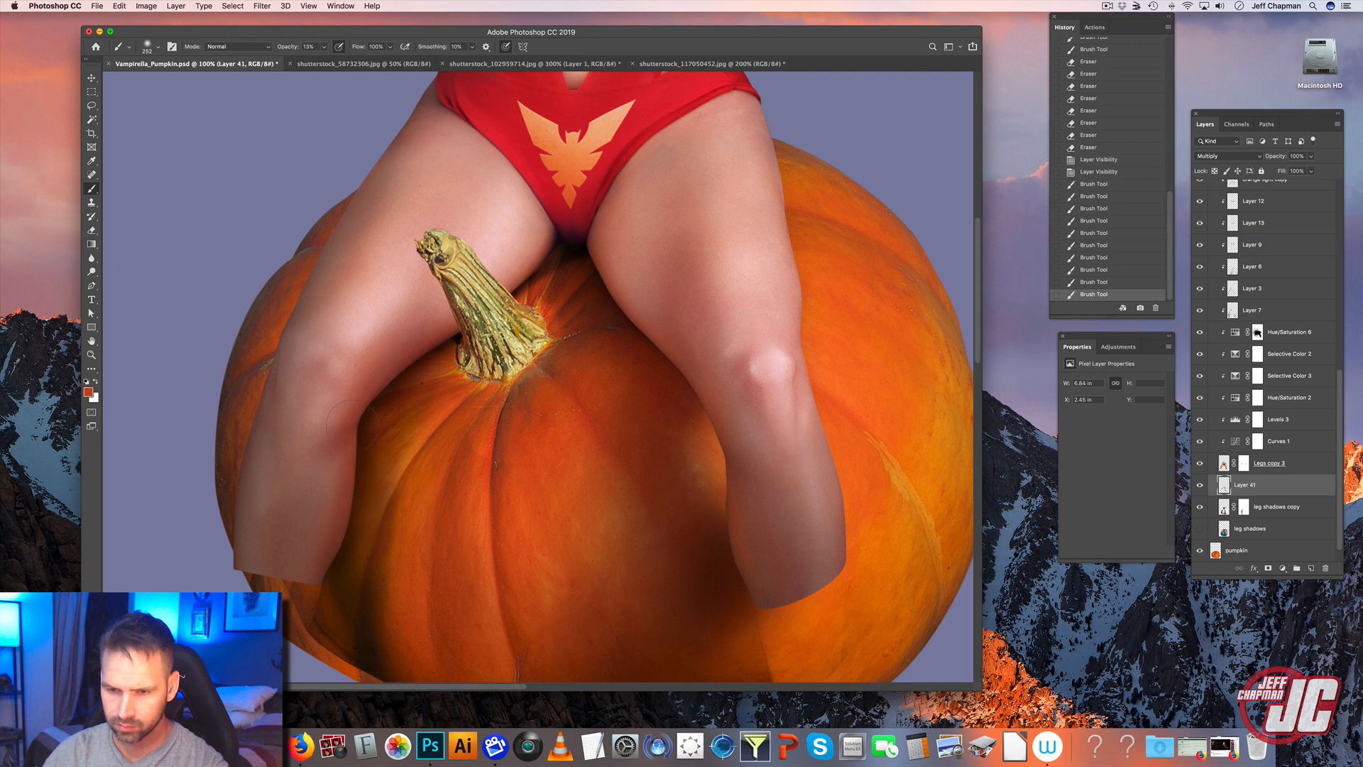
pyautogui.moveTo(426, 348); pyautogui.dragTo(348, 546)
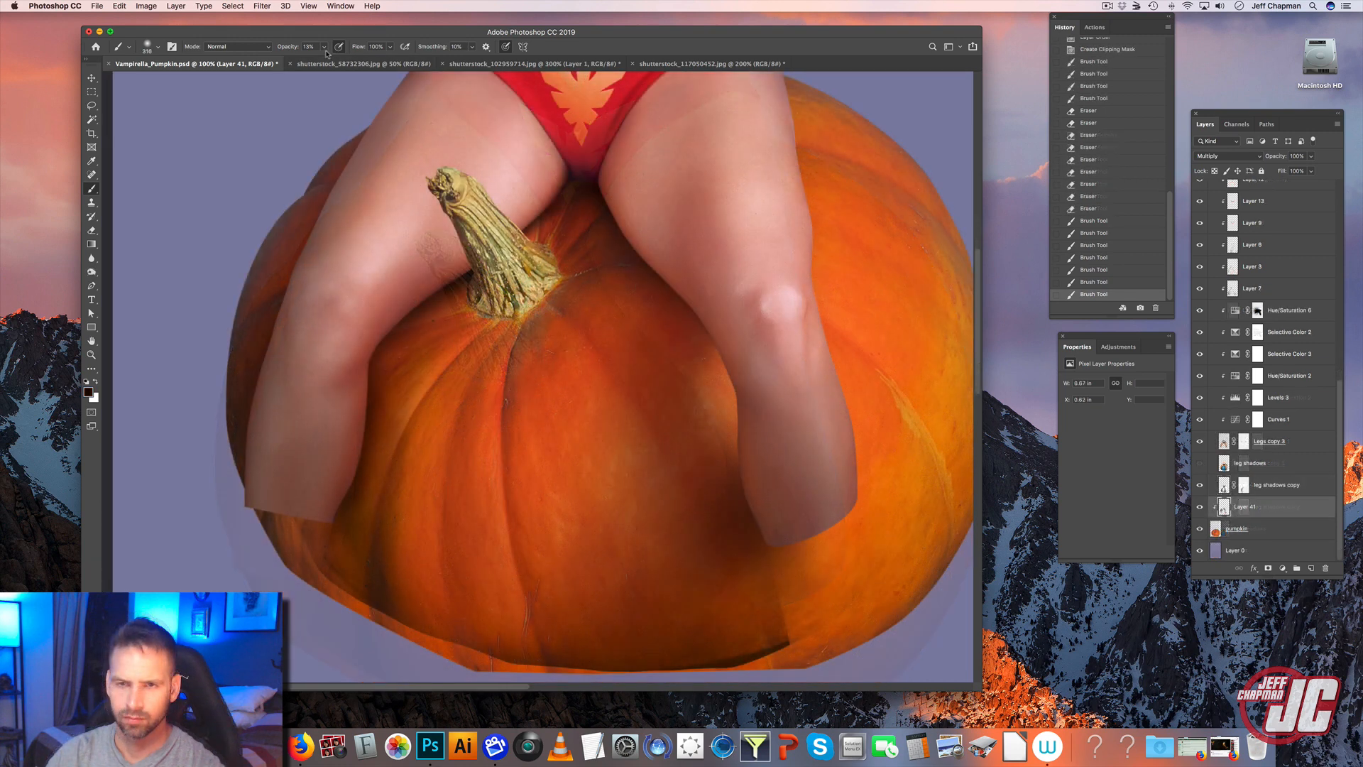
# - Adjust the brush opacity and paint soft black shading on Layer 41 over the pumpkin beside the left-hand leg
pyautogui.click(324, 47)
pyautogui.moveTo(446, 288)
pyautogui.mouseDown()
pyautogui.moveTo(454, 298)
pyautogui.moveTo(383, 384)
pyautogui.mouseUp()
pyautogui.moveTo(387, 507); pyautogui.dragTo(377, 533)
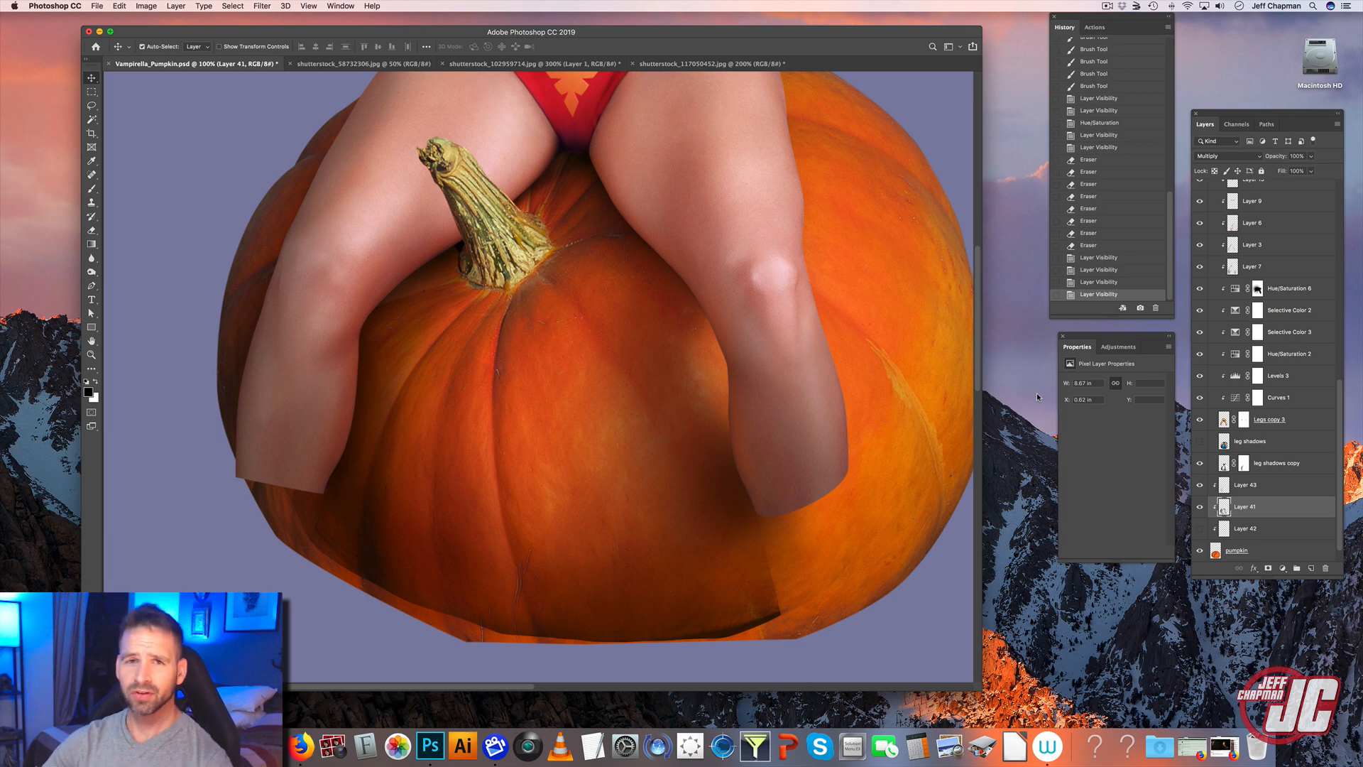
# - Compare the pumpkin with the leg shadows copy and clipped shading layers hidden and shown
pyautogui.scroll(2, 488, 366)
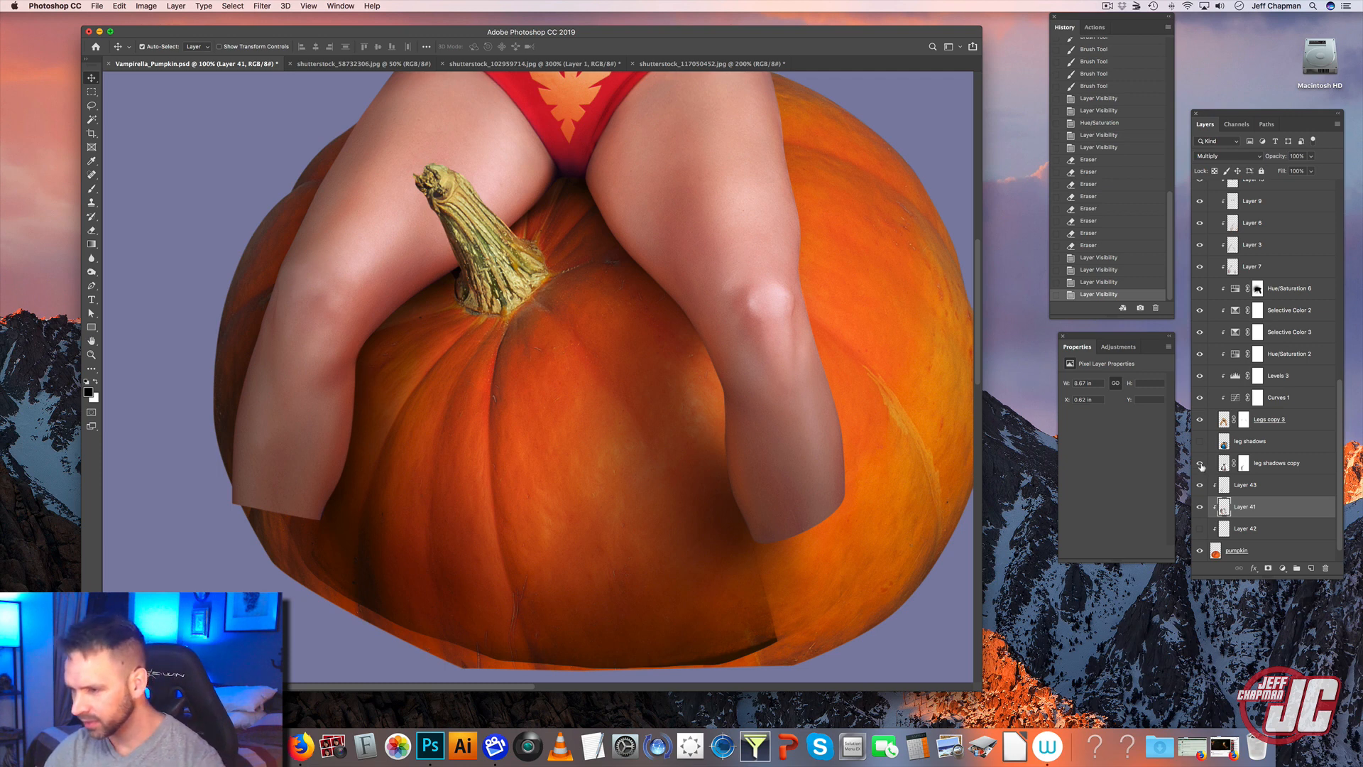
pyautogui.moveTo(1199, 463); pyautogui.dragTo(1201, 510)
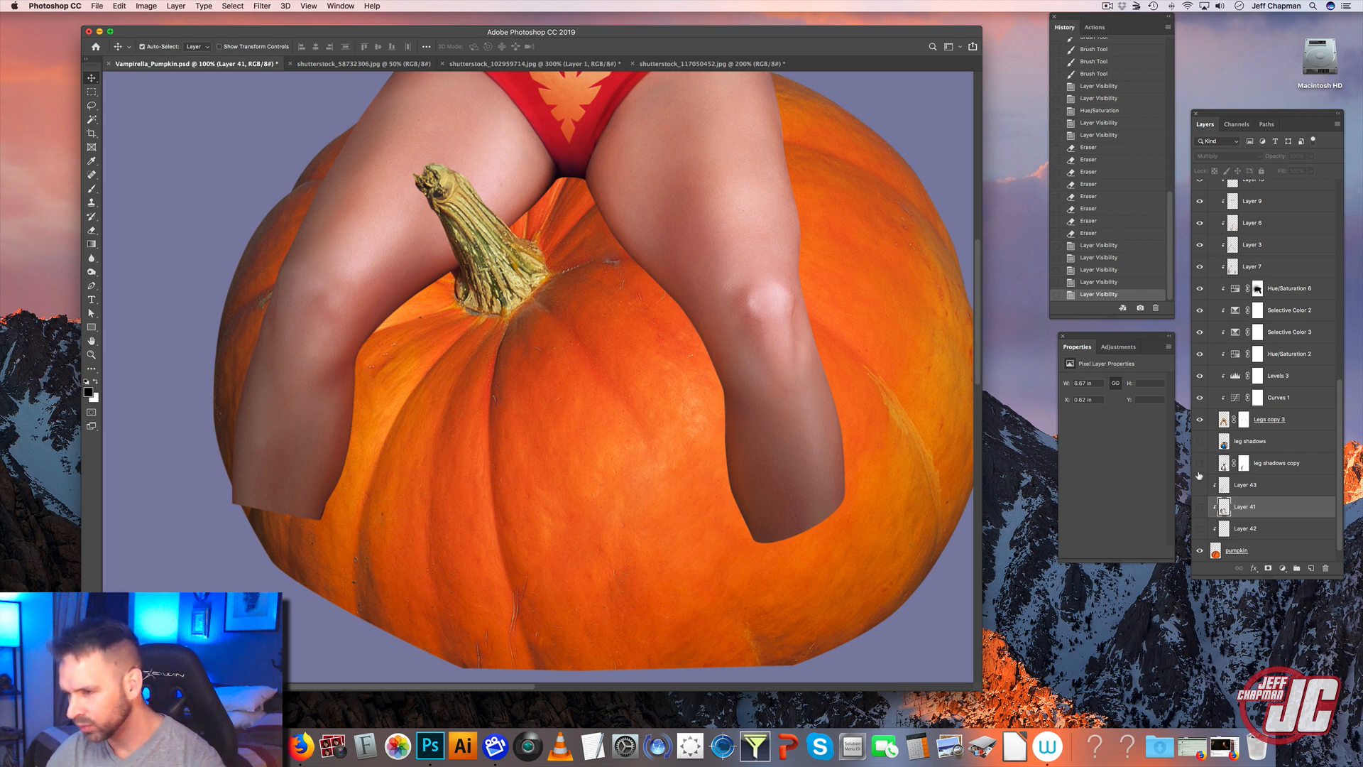
pyautogui.moveTo(1198, 471); pyautogui.dragTo(1198, 506)
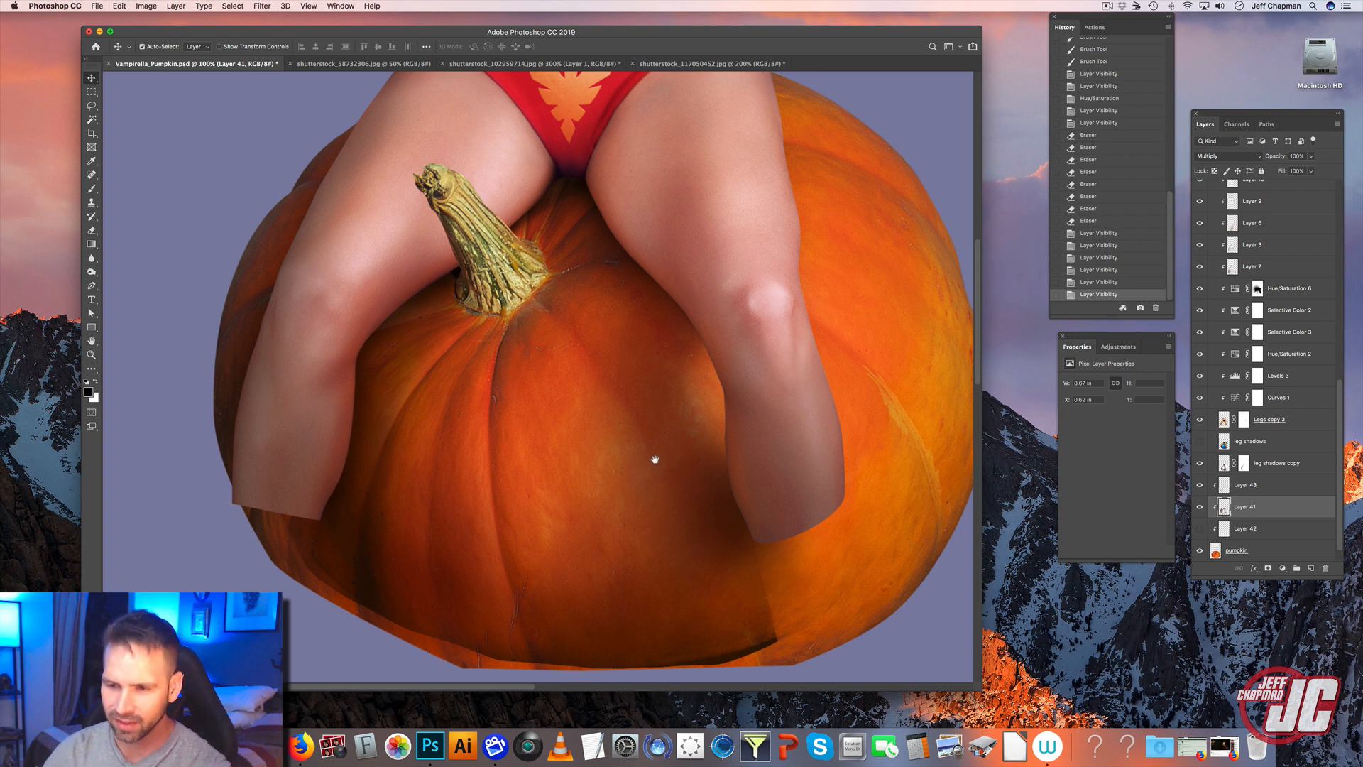
pyautogui.moveTo(654, 459); pyautogui.dragTo(648, 398)
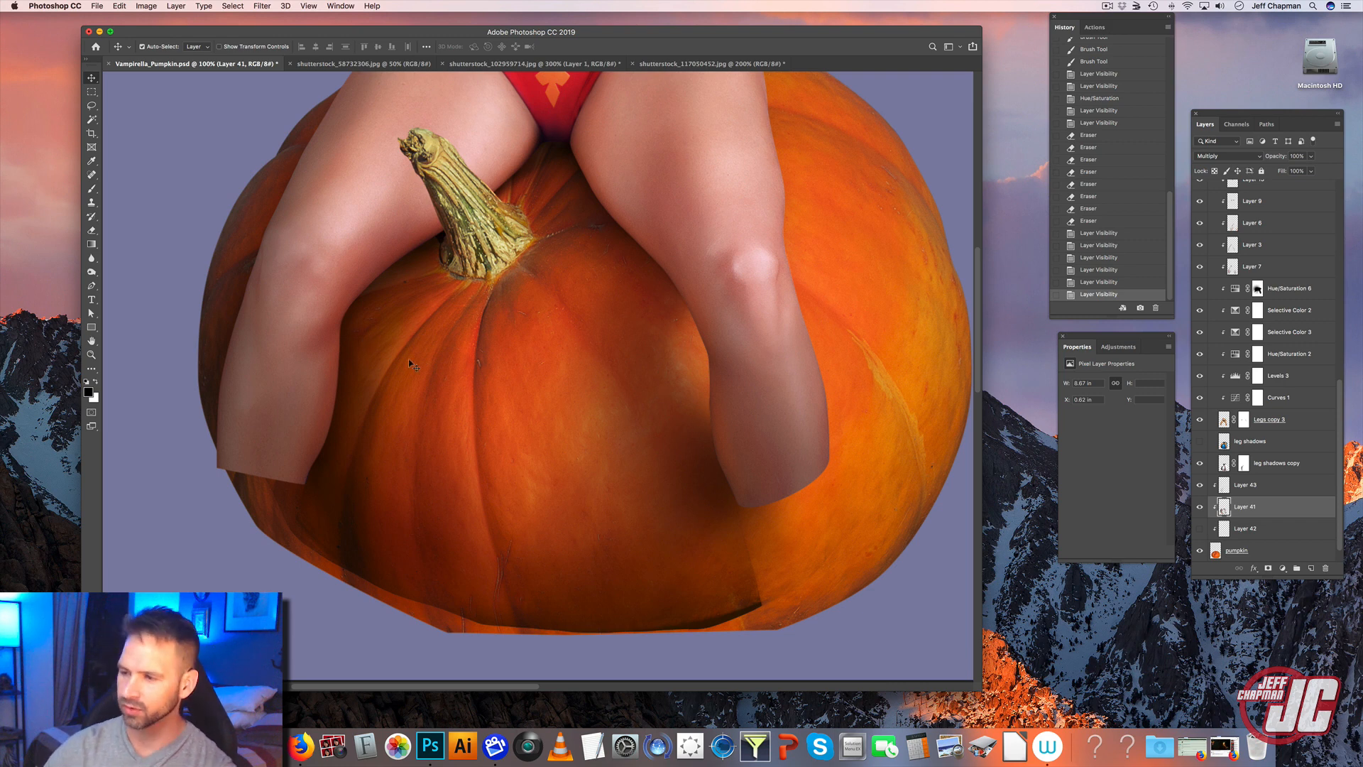
# - Replace Layer 42 with a new empty layer clipped to the pumpkin beneath Layer 41, blended as Darken
pyautogui.moveTo(1287, 531); pyautogui.dragTo(1325, 568)
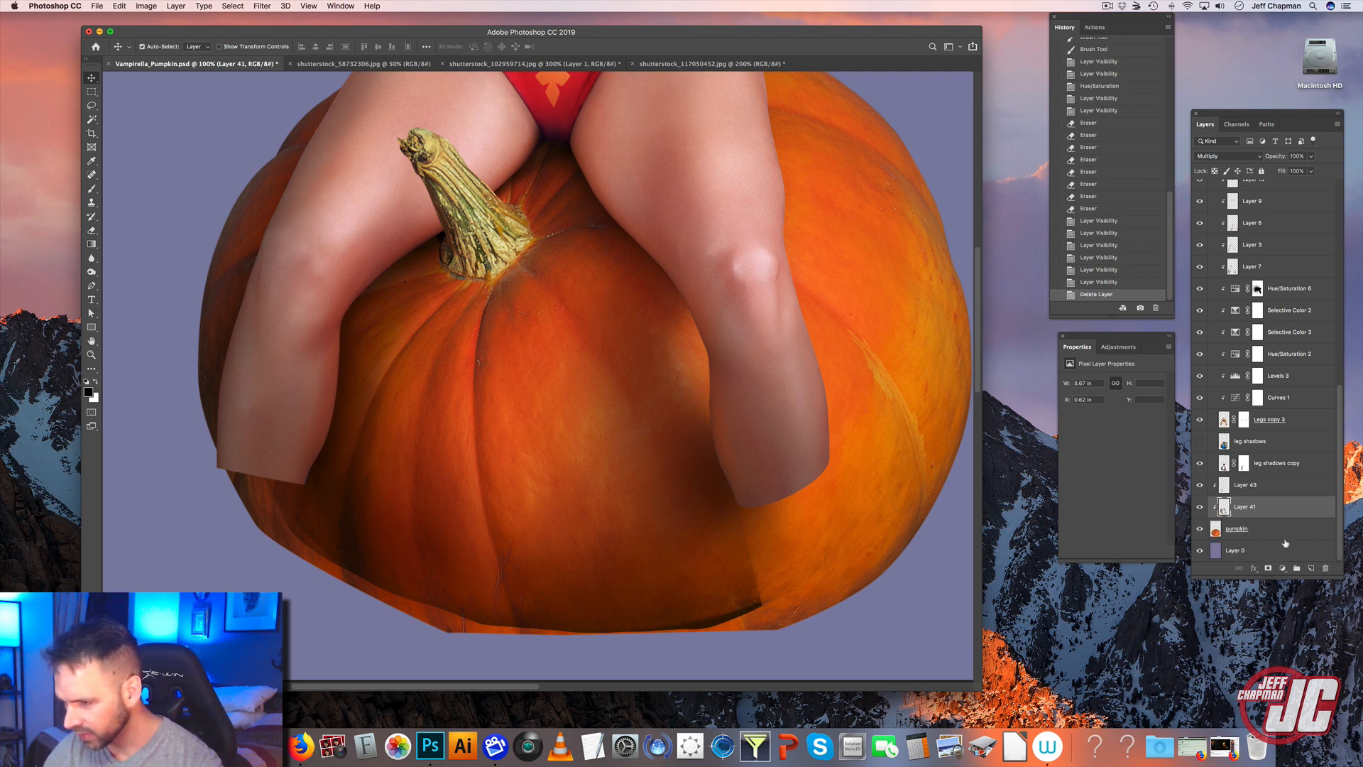
pyautogui.keyDown('super'); pyautogui.click(1311, 568); pyautogui.keyUp('super')
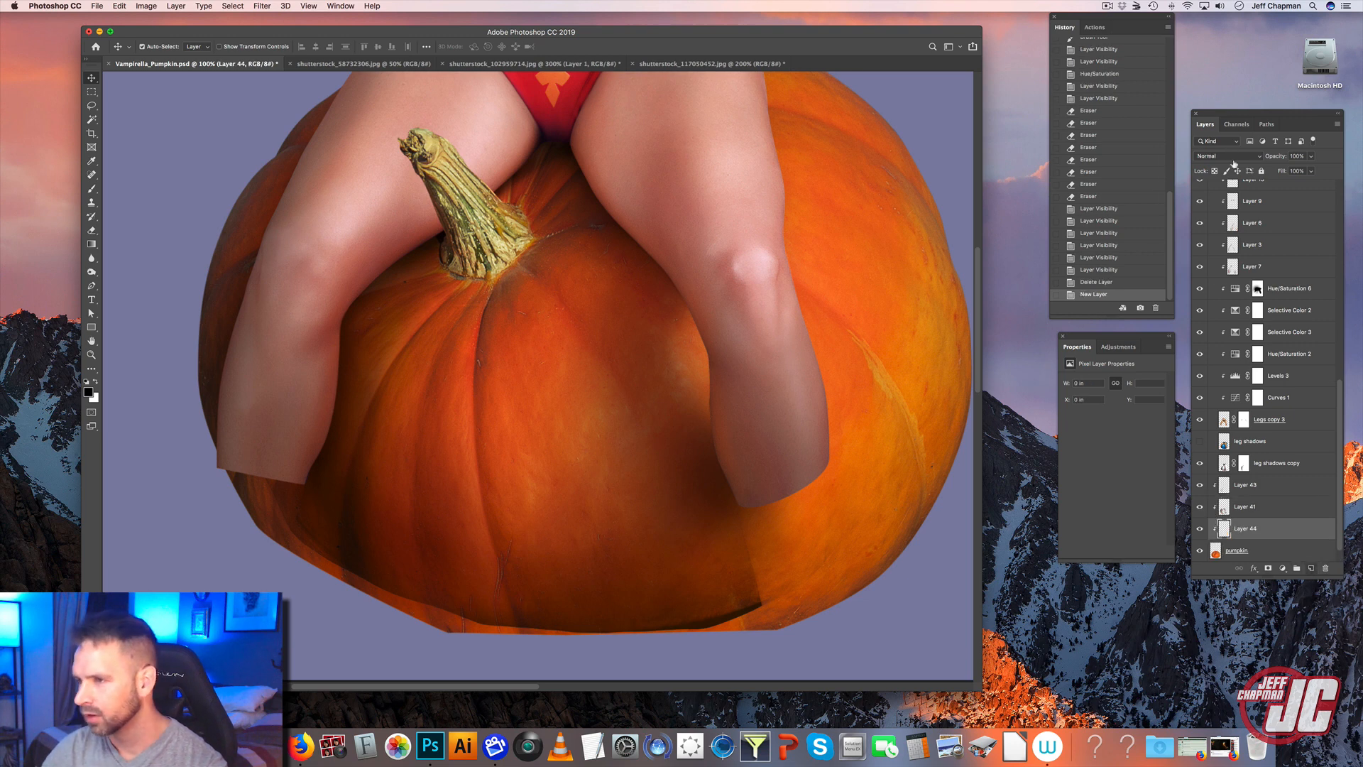
pyautogui.click(1233, 162)
pyautogui.click(1226, 171)
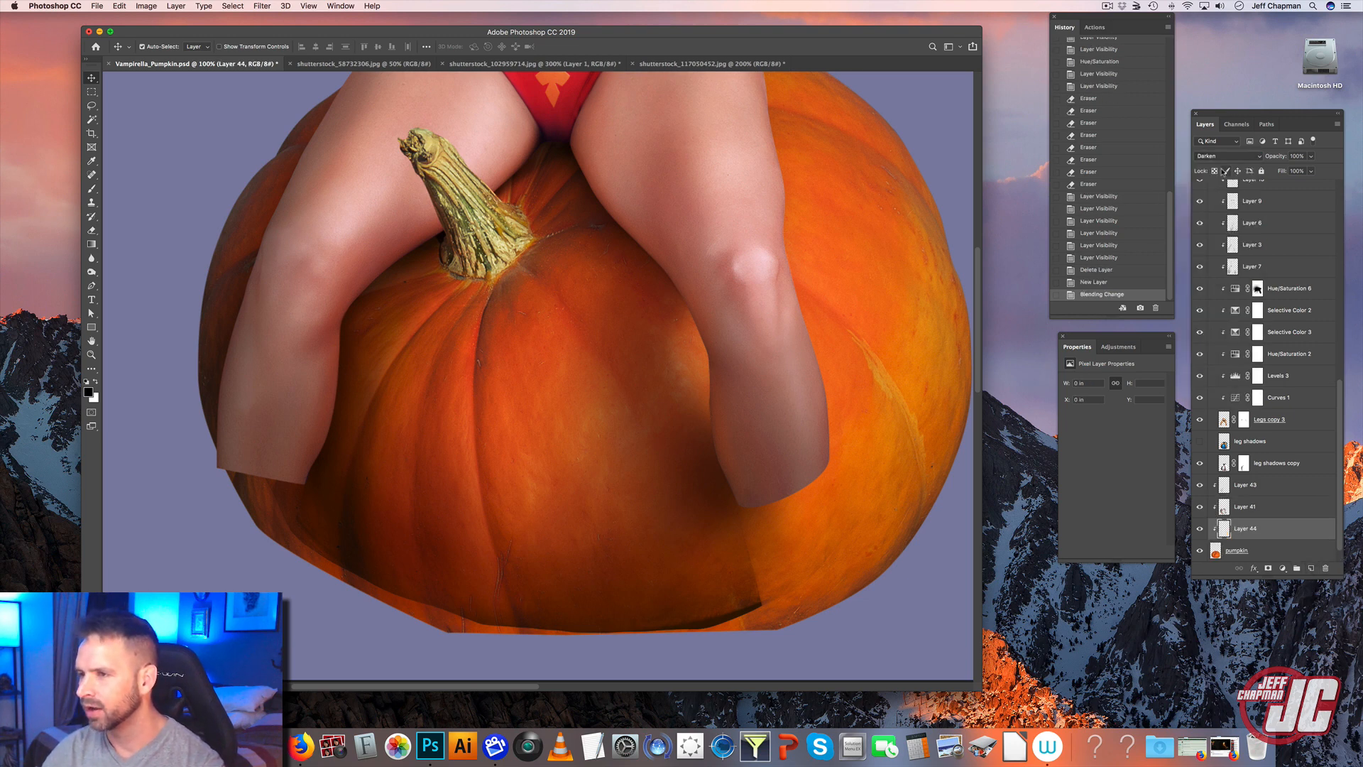
# - Sample a pumpkin orange and paint it on Layer 44 with a larger-area soft, low-opacity brush over the pumpkin beside the right-hand leg
pyautogui.click(92, 162)
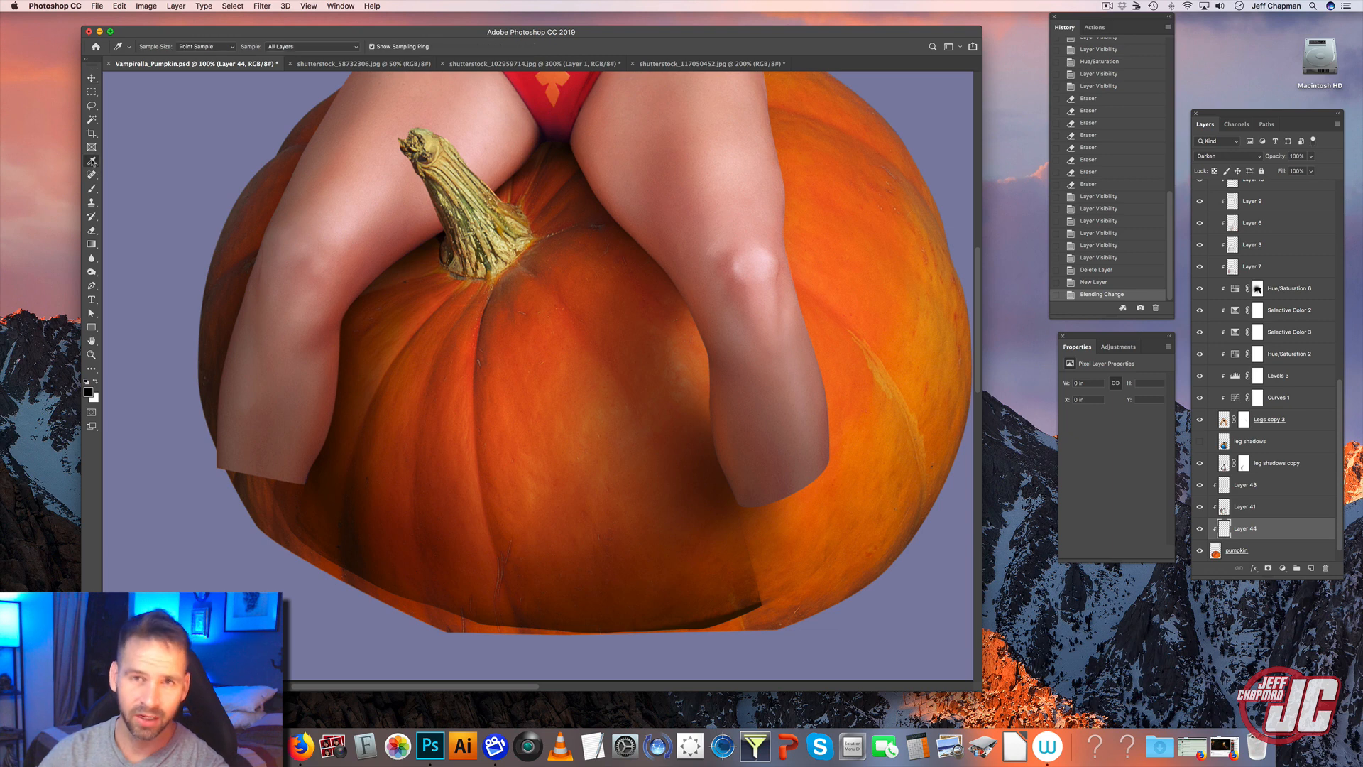
pyautogui.click(842, 191)
pyautogui.click(92, 190)
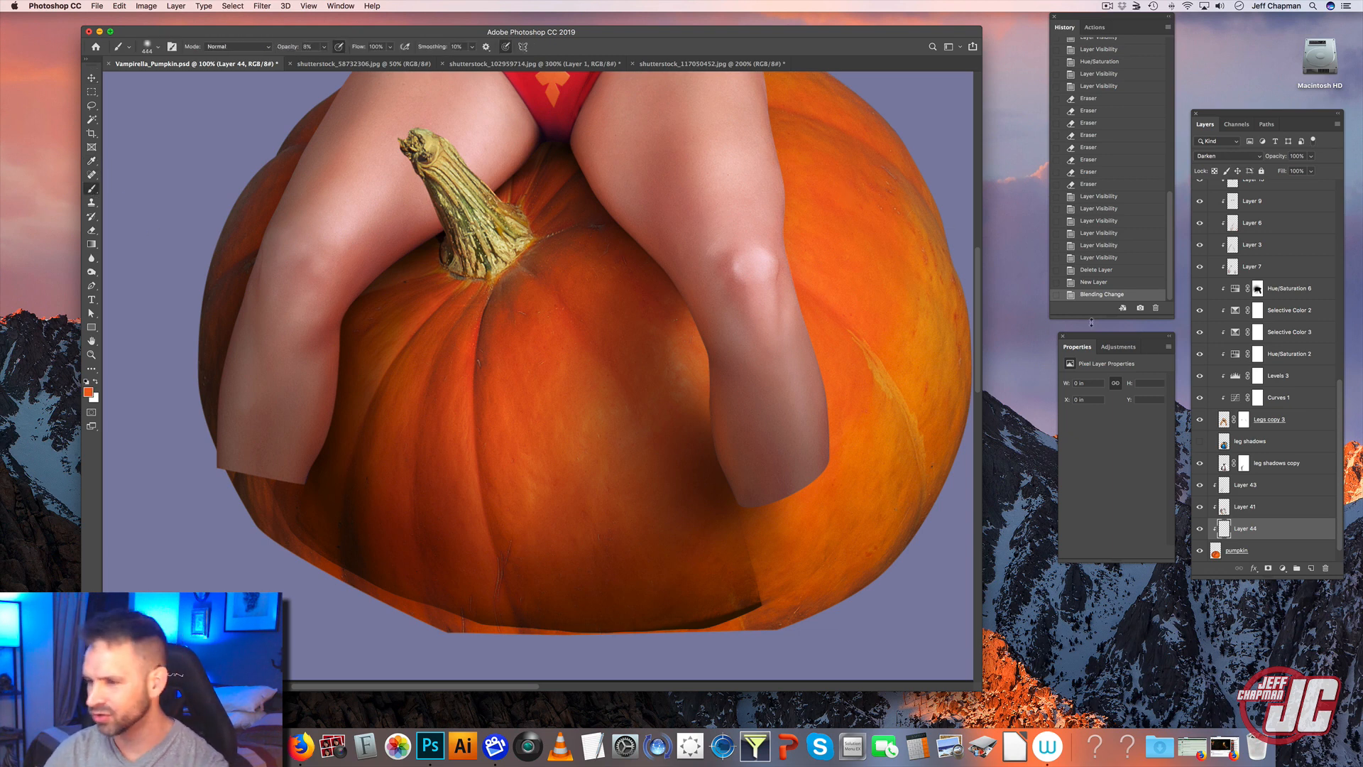
pyautogui.rightClick(646, 275)
pyautogui.moveTo(747, 294); pyautogui.dragTo(739, 296)
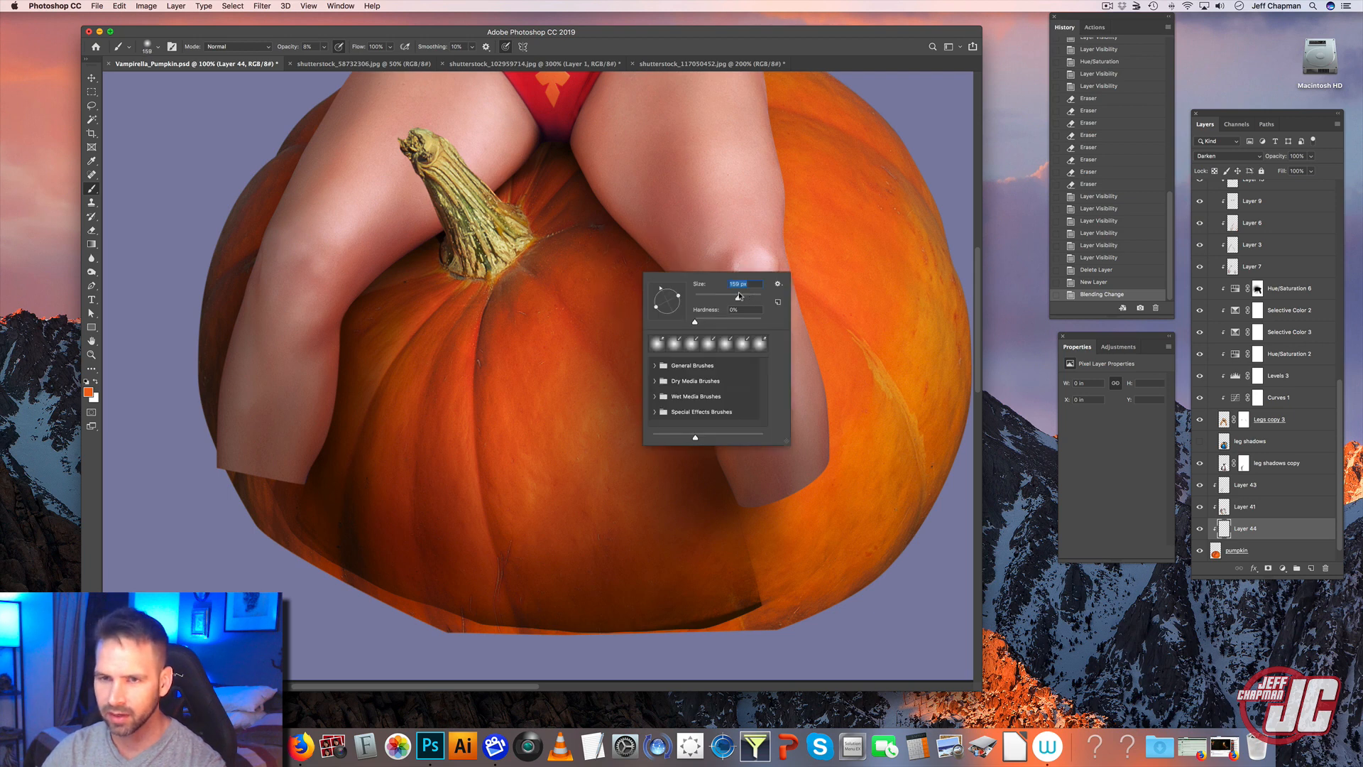
pyautogui.click(323, 47)
pyautogui.click(338, 59)
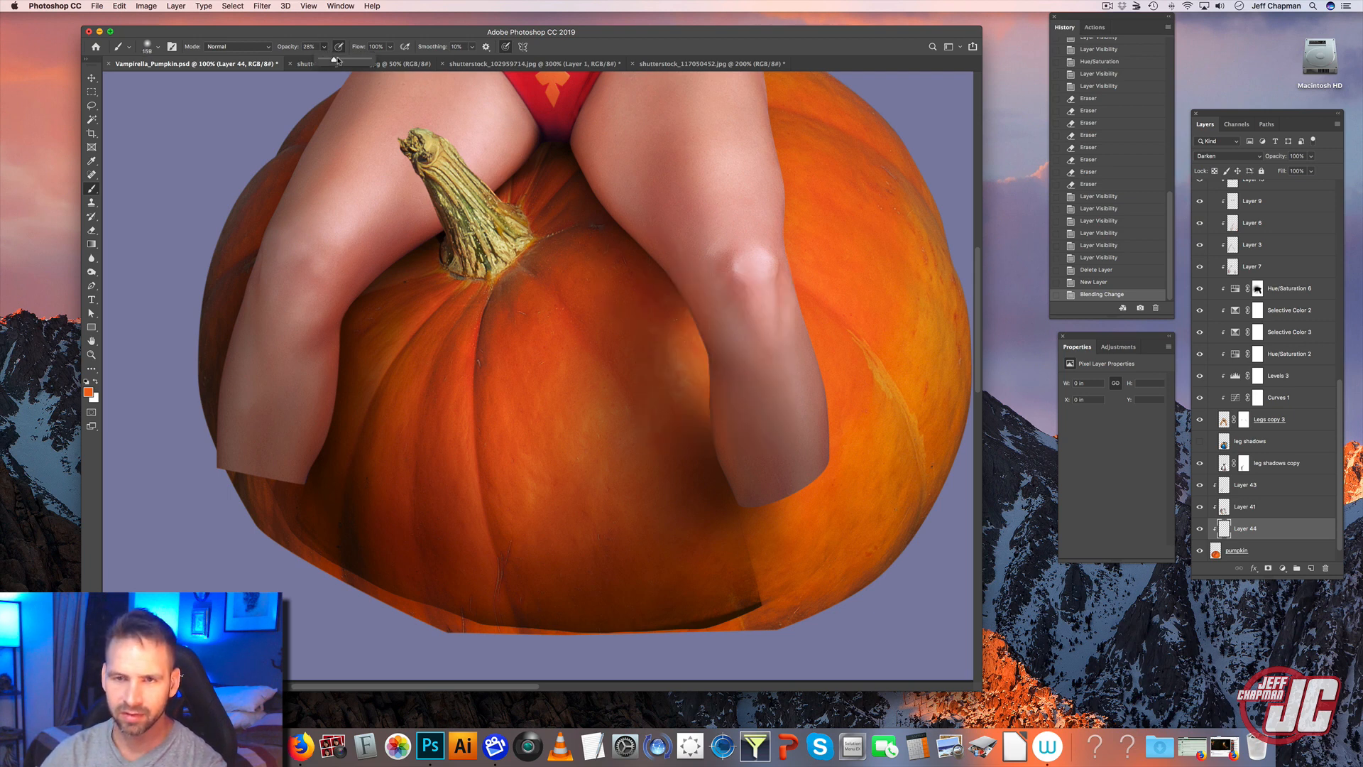
pyautogui.moveTo(665, 293)
pyautogui.mouseDown()
pyautogui.moveTo(671, 382)
pyautogui.moveTo(697, 456)
pyautogui.mouseUp()
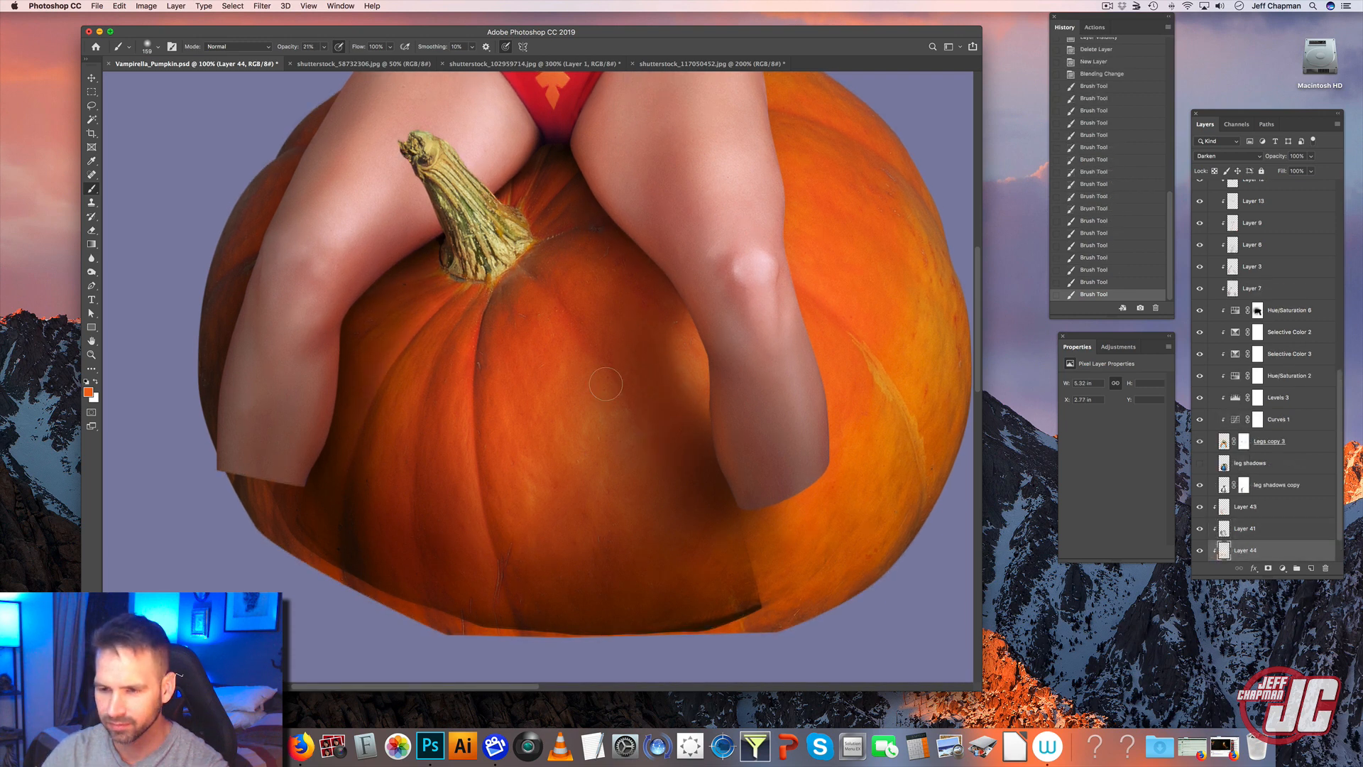
pyautogui.moveTo(606, 384)
pyautogui.mouseDown()
pyautogui.moveTo(665, 510)
pyautogui.moveTo(657, 416)
pyautogui.moveTo(578, 408)
pyautogui.mouseUp()
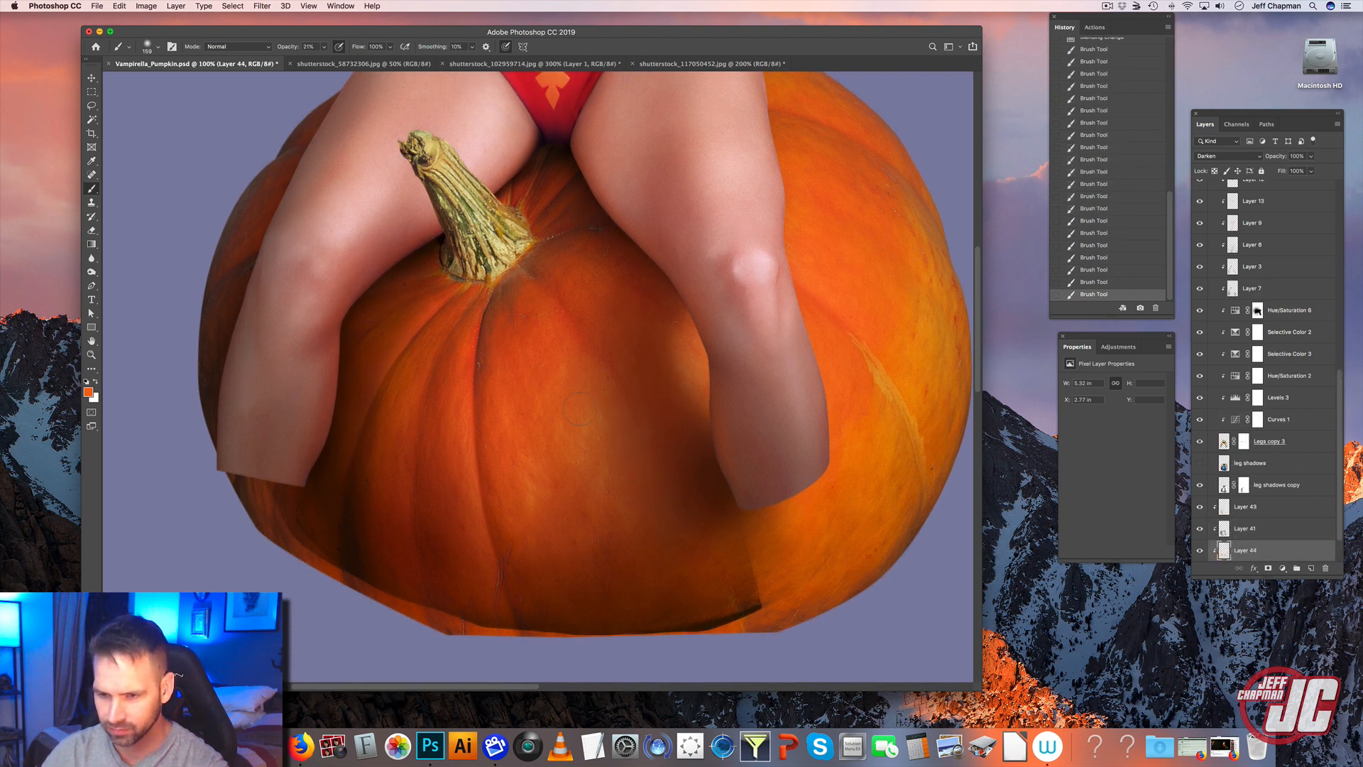
pyautogui.keyDown('alt'); pyautogui.click(648, 286); pyautogui.keyUp('alt')
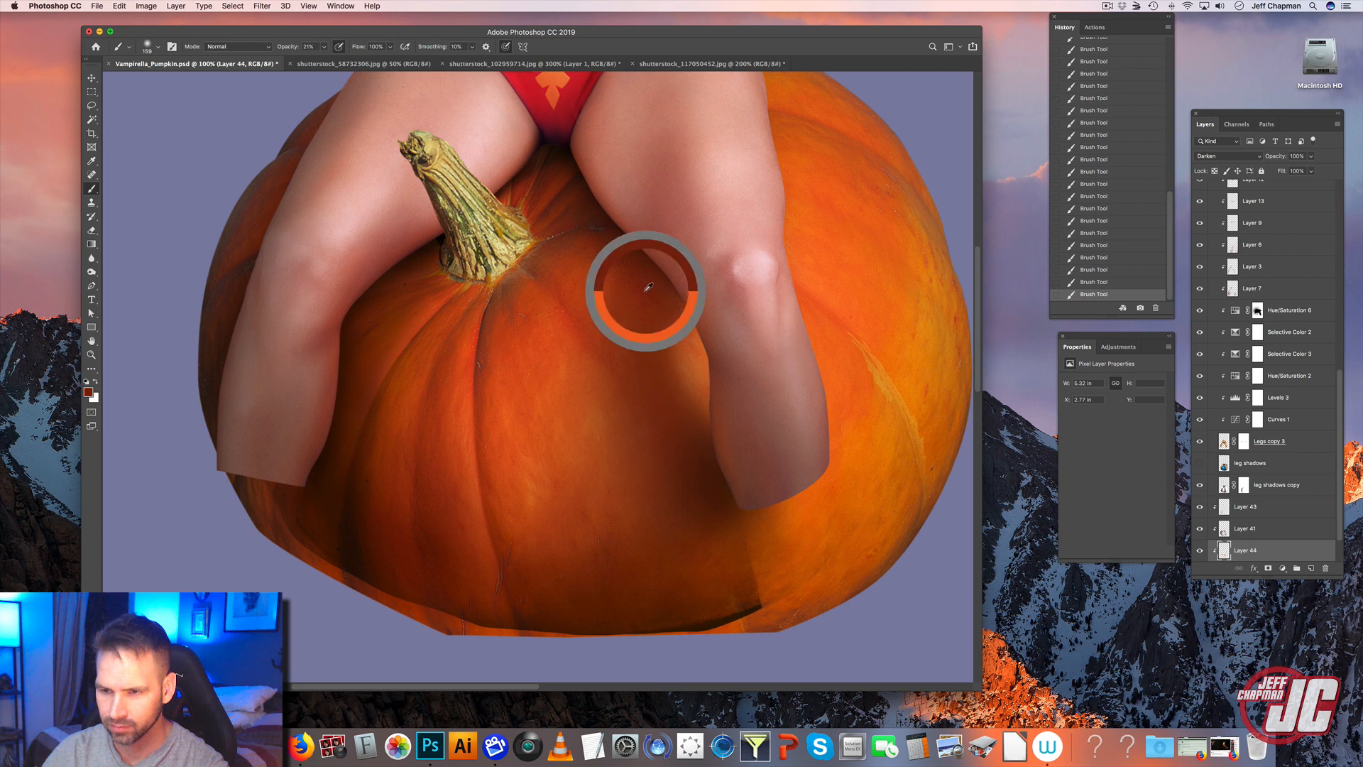
pyautogui.rightClick(767, 307)
pyautogui.moveTo(767, 306); pyautogui.dragTo(781, 311)
pyautogui.click(646, 290)
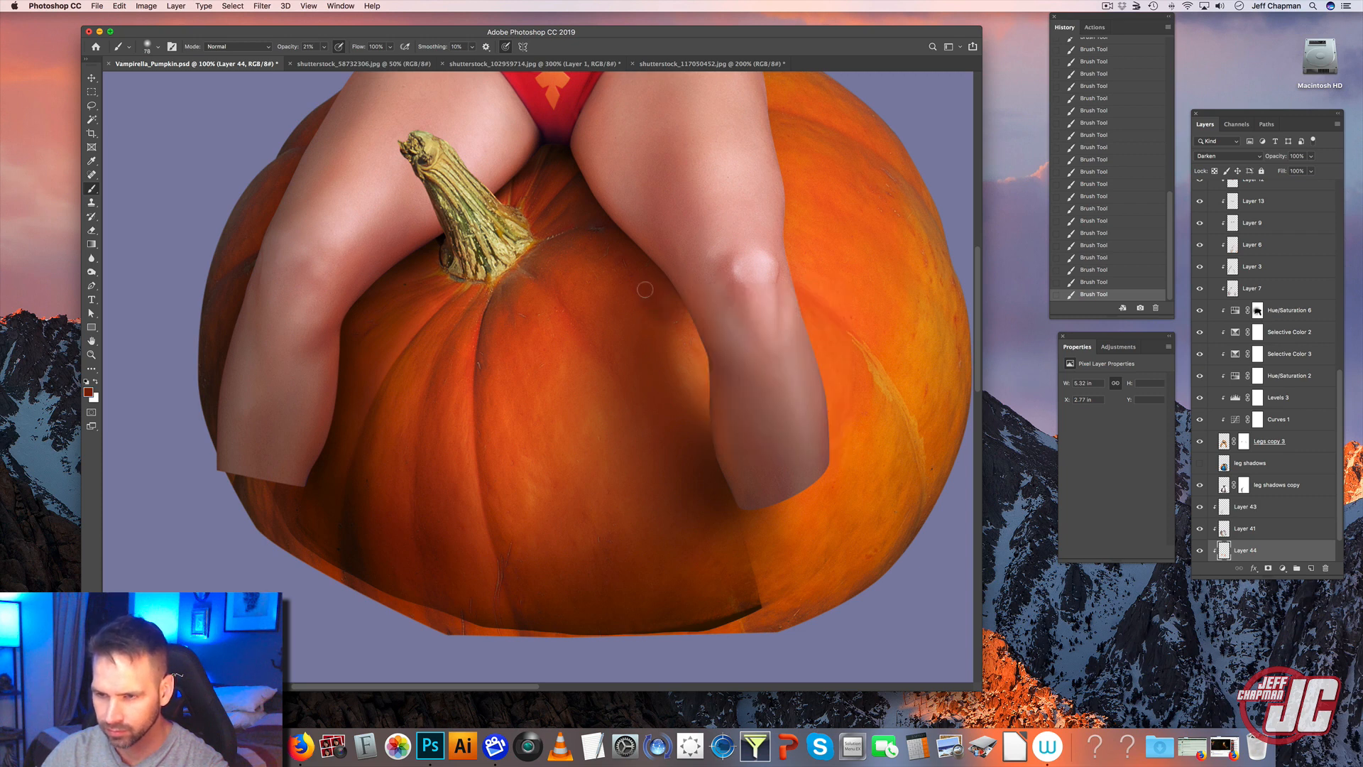
pyautogui.press('super+z')
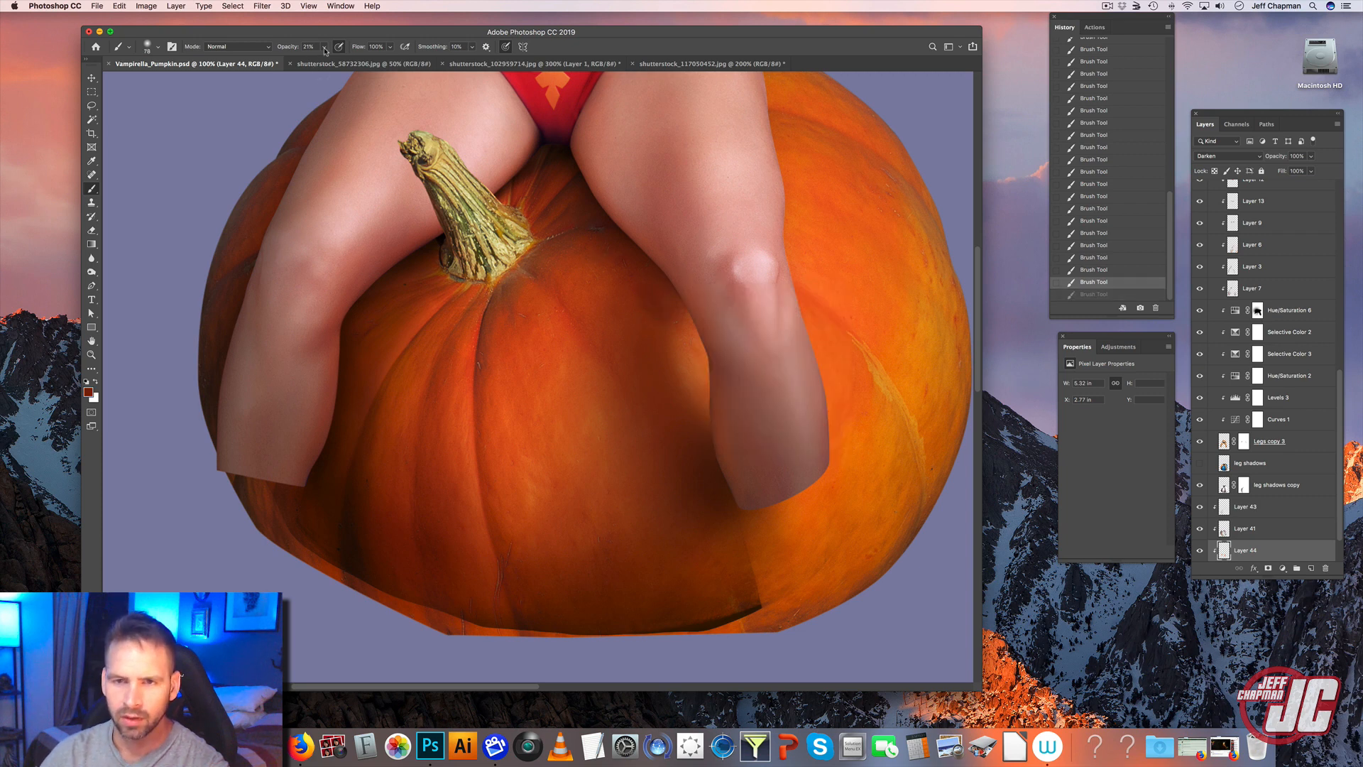
# - Resize the soft brush and paint a newly sampled reddish tone on Layer 44 over the pumpkin beside the right-hand leg
pyautogui.rightClick(684, 277)
pyautogui.moveTo(765, 303); pyautogui.dragTo(771, 303)
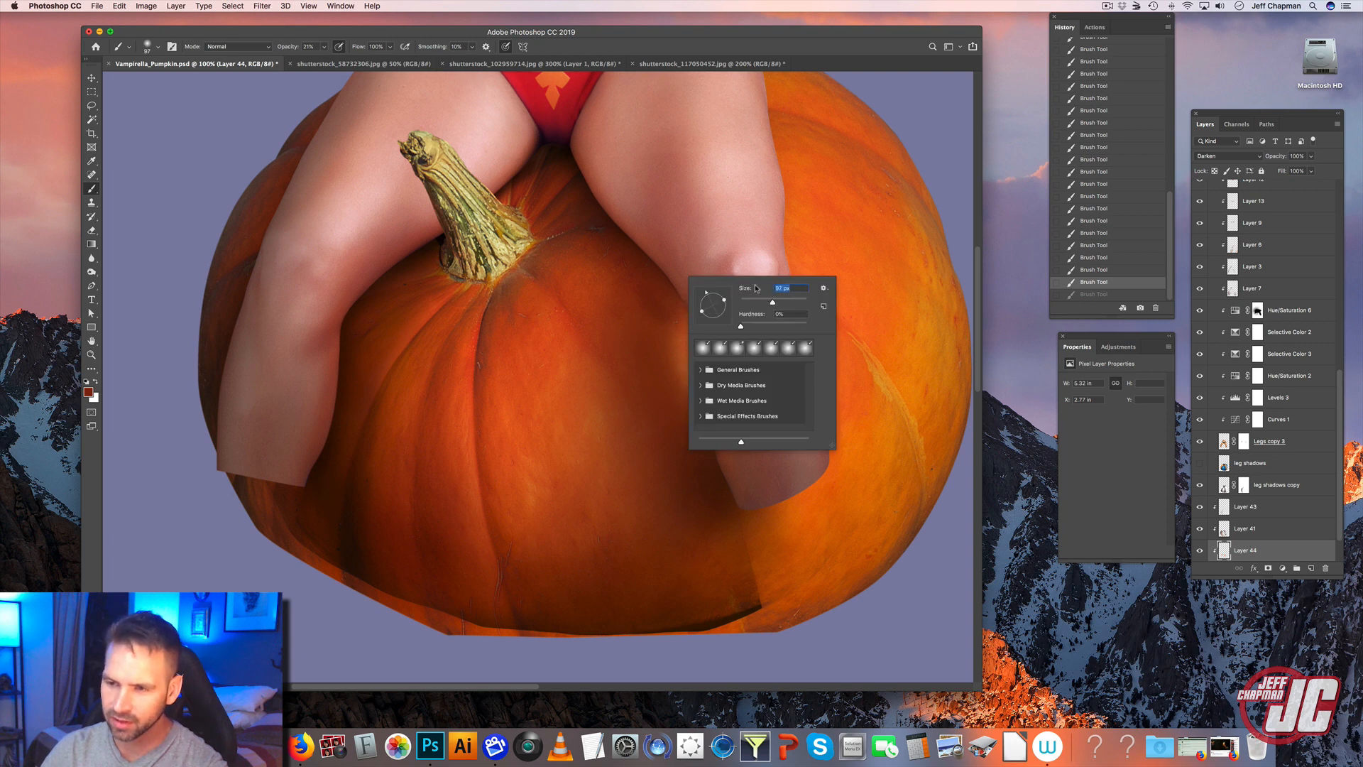
pyautogui.keyDown('alt'); pyautogui.click(686, 247); pyautogui.keyUp('alt')
pyautogui.moveTo(580, 321); pyautogui.dragTo(667, 441)
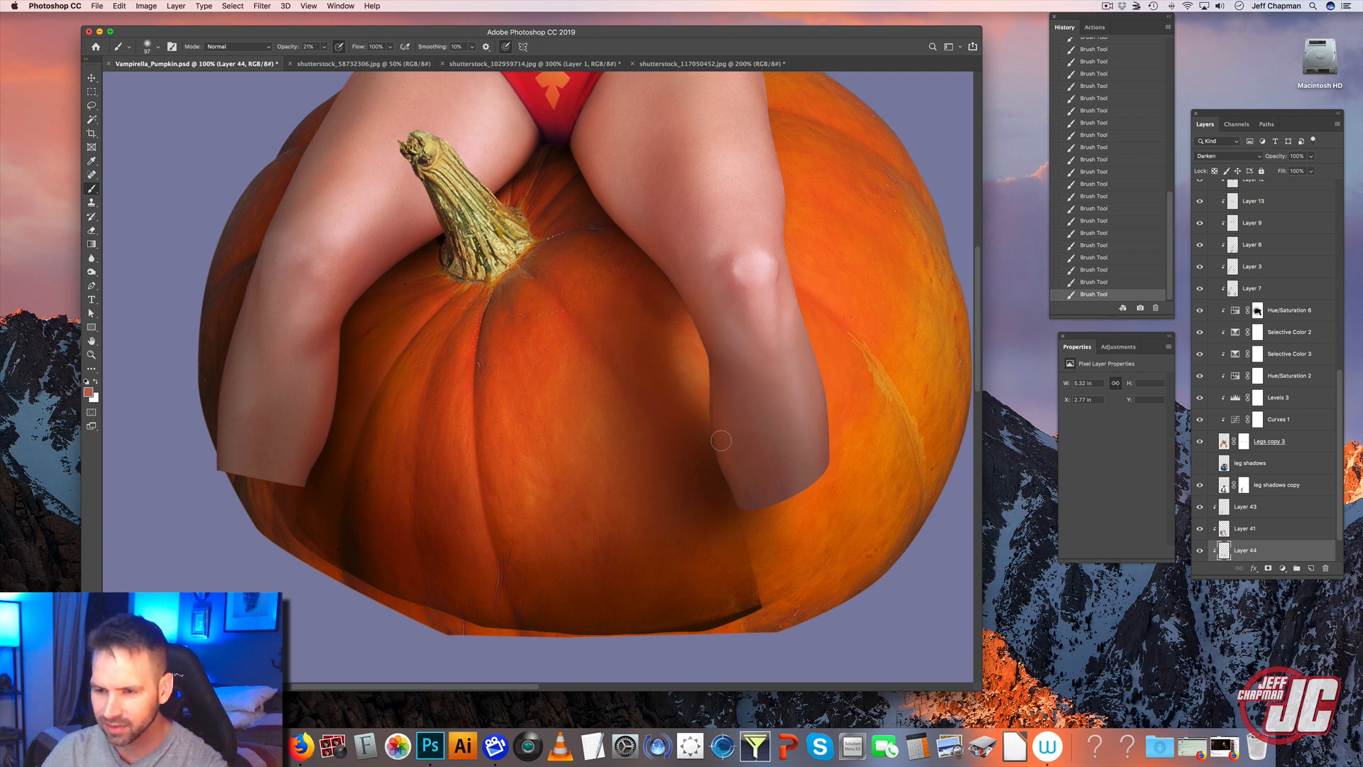
pyautogui.rightClick(666, 301)
pyautogui.moveTo(754, 326); pyautogui.dragTo(773, 328)
pyautogui.press('Return')
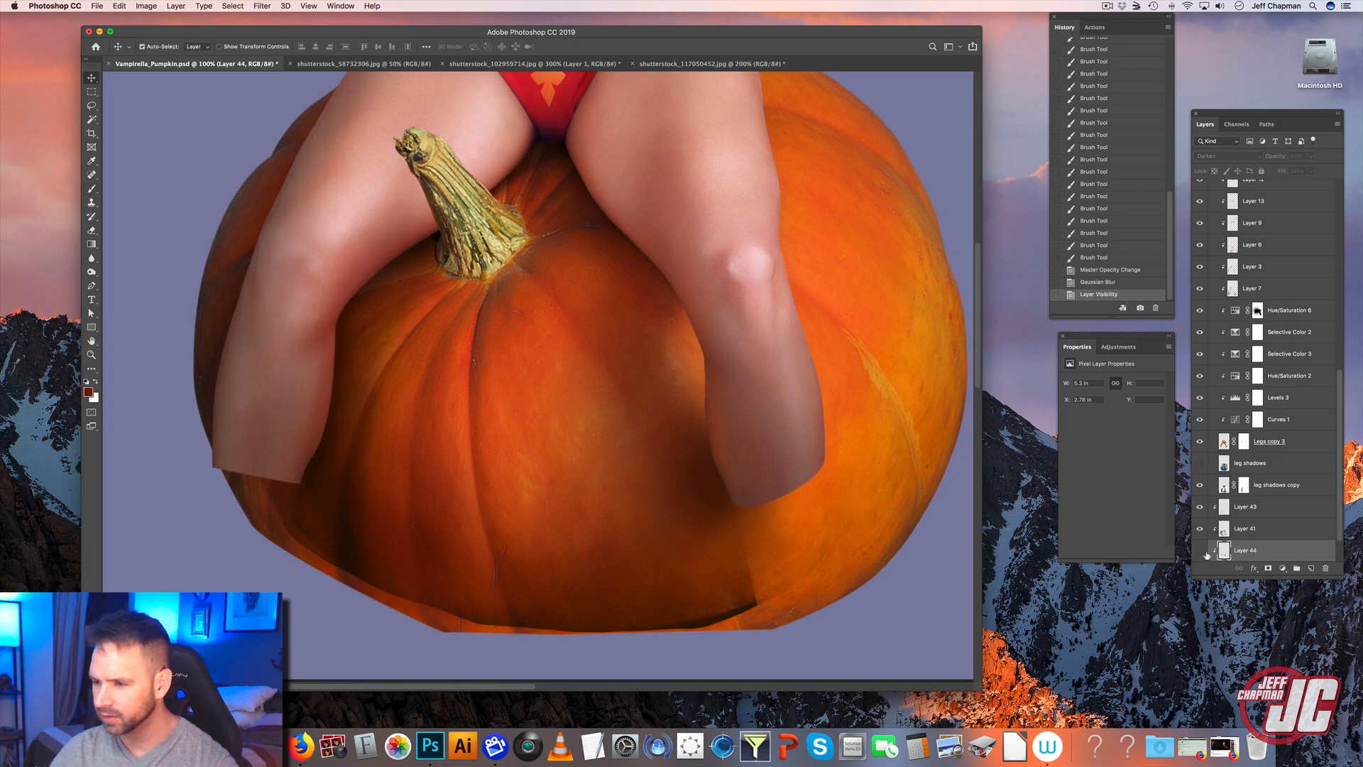
# - Compare the pumpkin with Layer 44 hidden and shown
pyautogui.click(1200, 550)
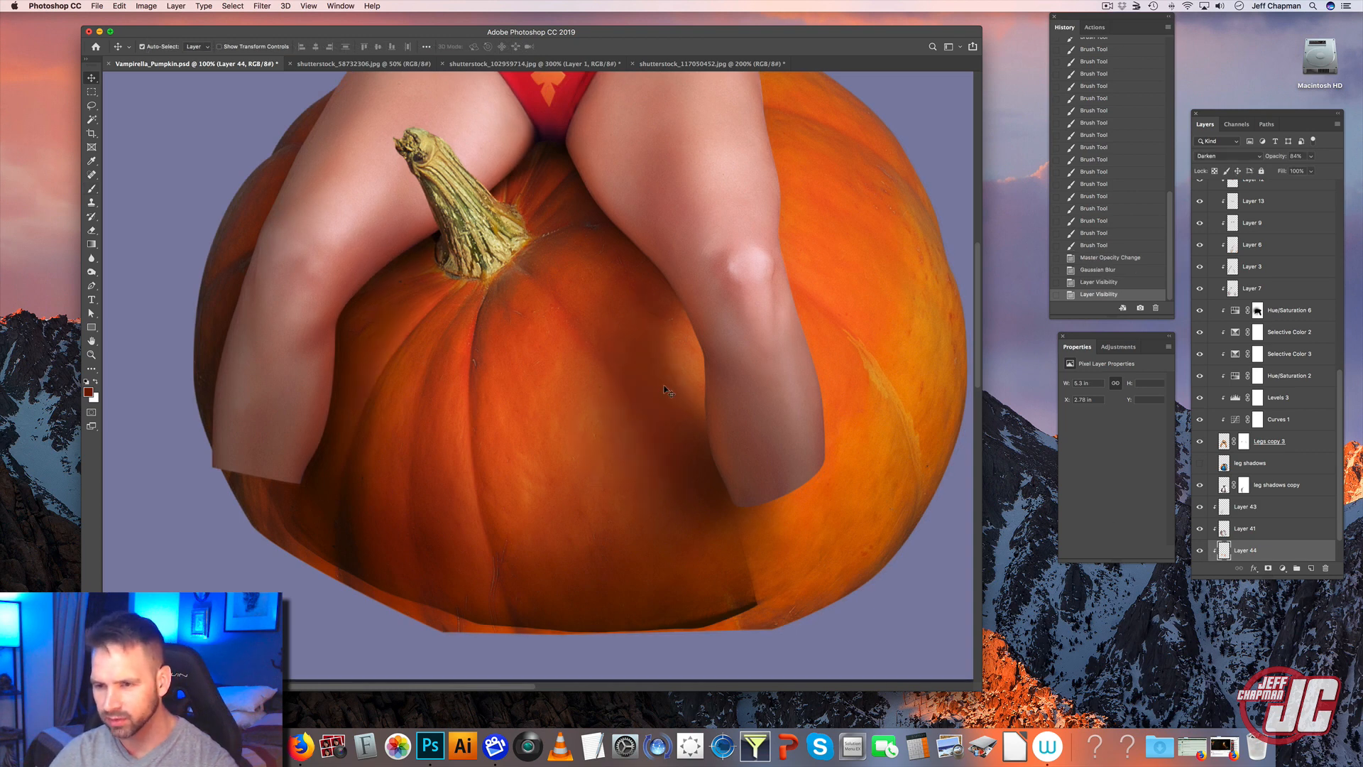
pyautogui.click(1201, 550)
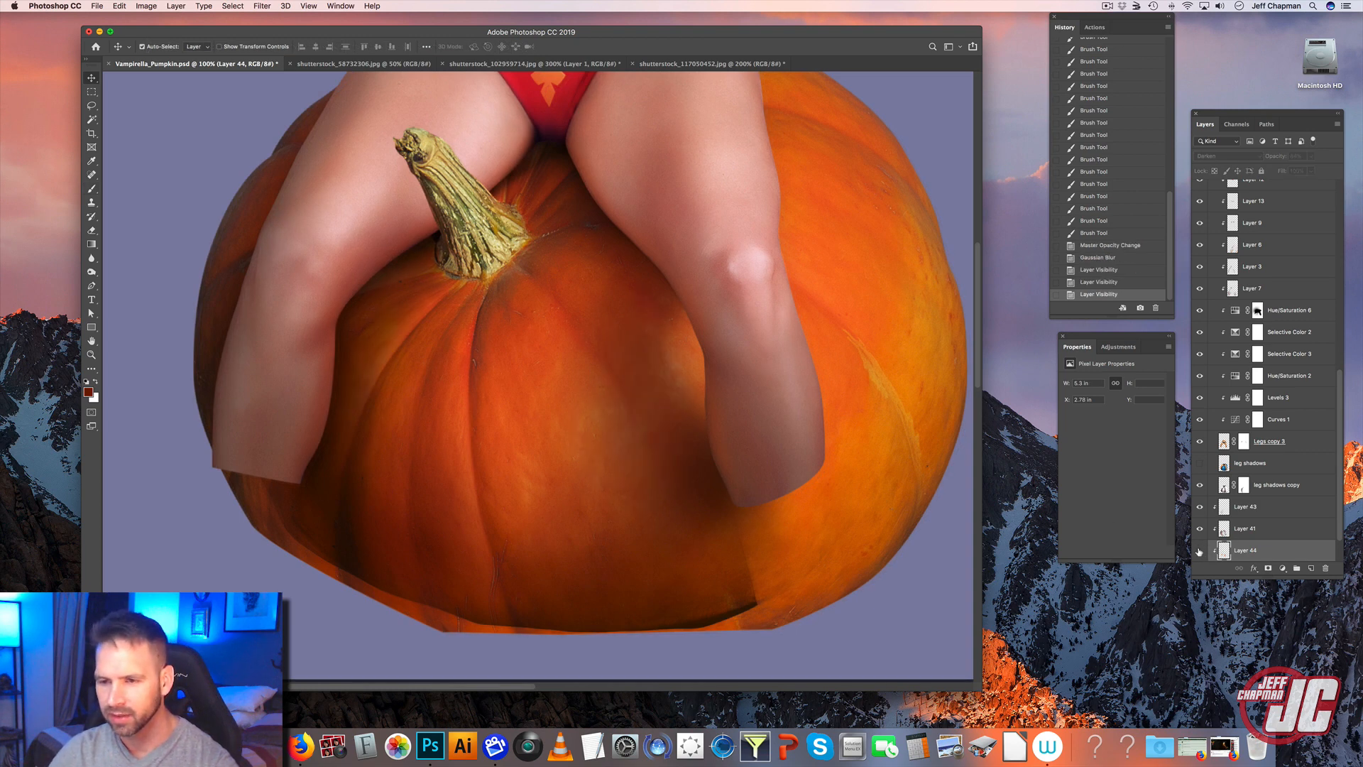
pyautogui.click(1200, 550)
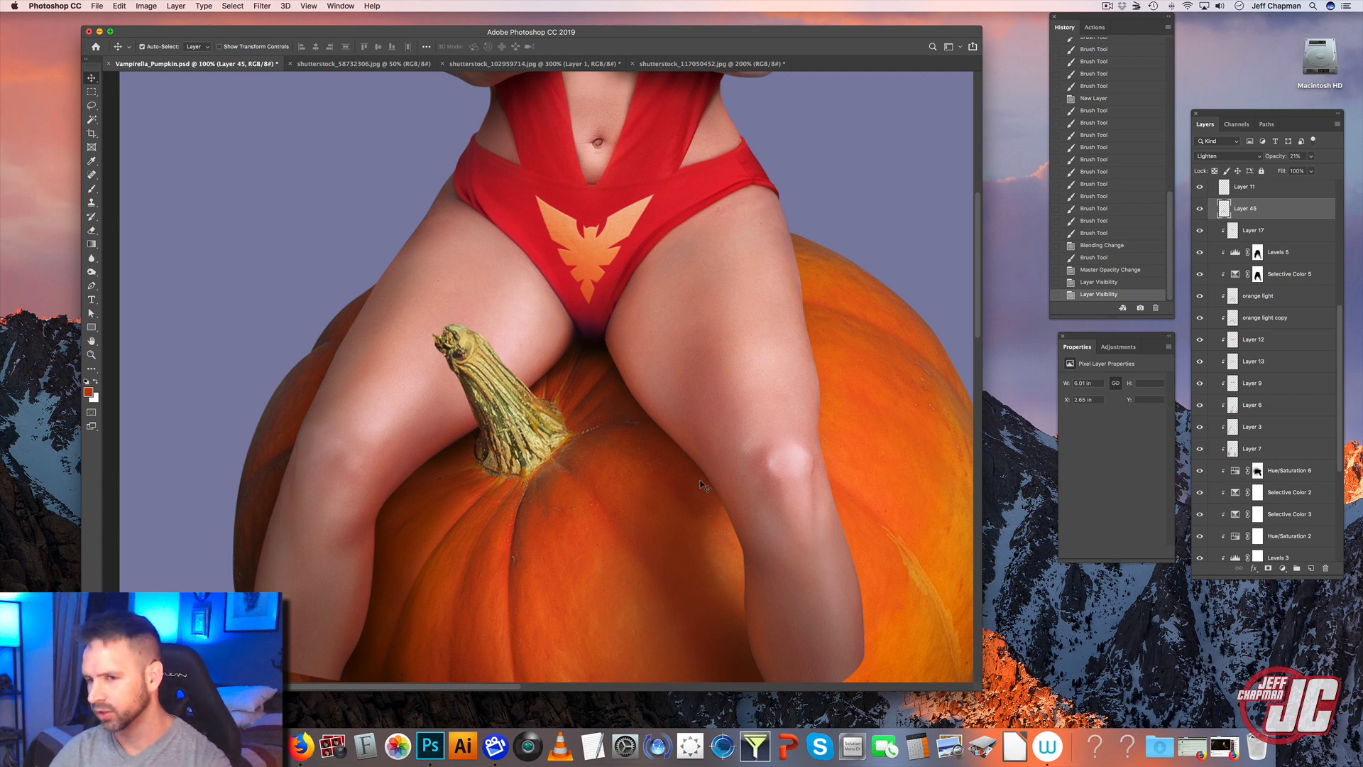
# - Duplicate the Stem layer, place the copy directly beneath it, and rename the copy "Stem shadow"
pyautogui.moveTo(606, 355); pyautogui.dragTo(643, 293)
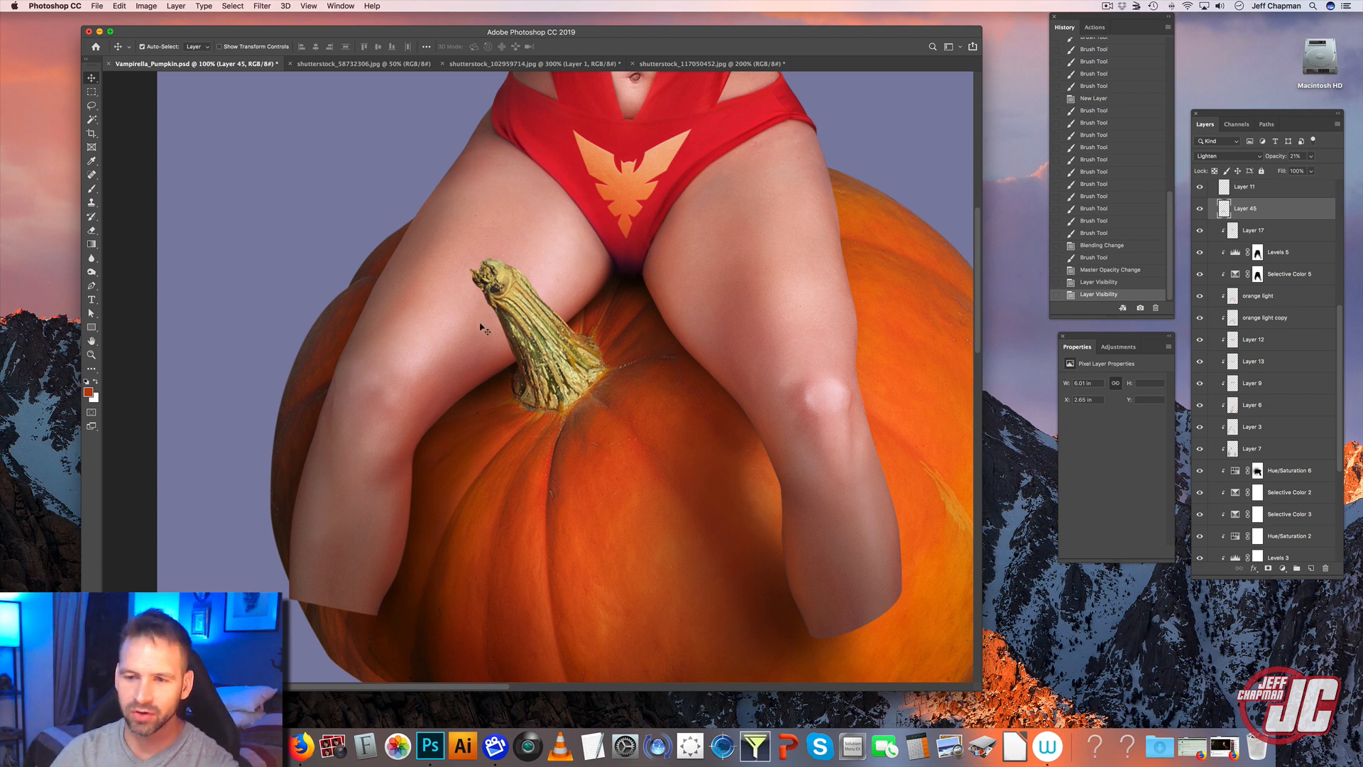
pyautogui.scroll(10, 1233, 288)
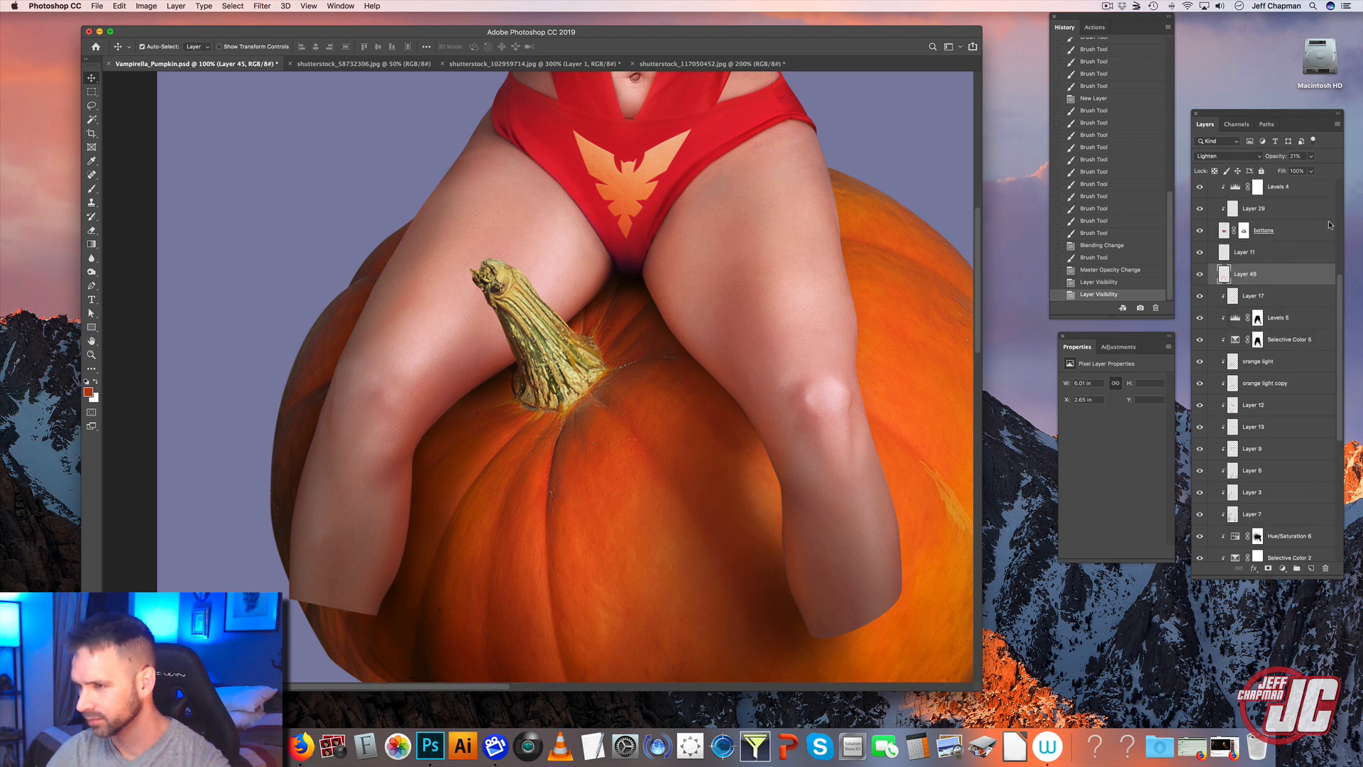
pyautogui.click(1213, 299)
pyautogui.click(1264, 198)
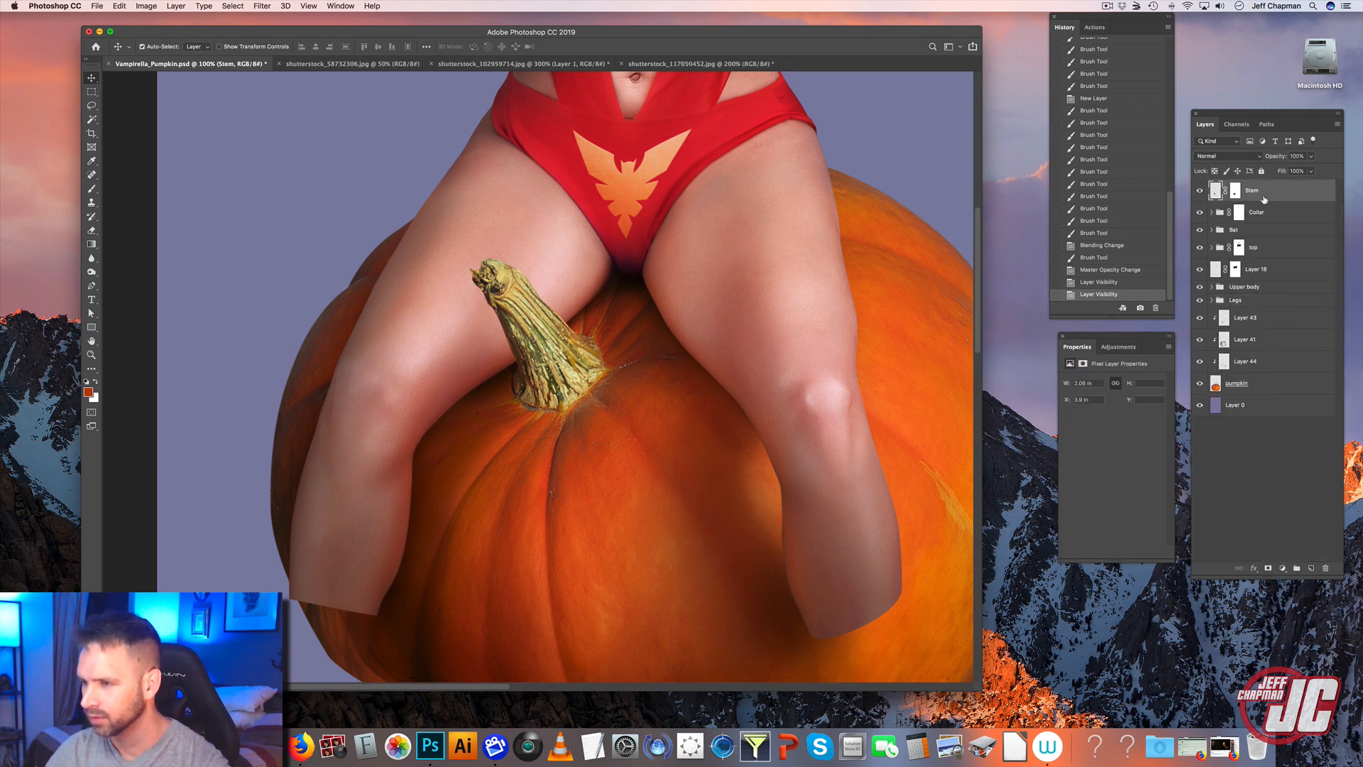
pyautogui.moveTo(1275, 193); pyautogui.dragTo(1289, 205)
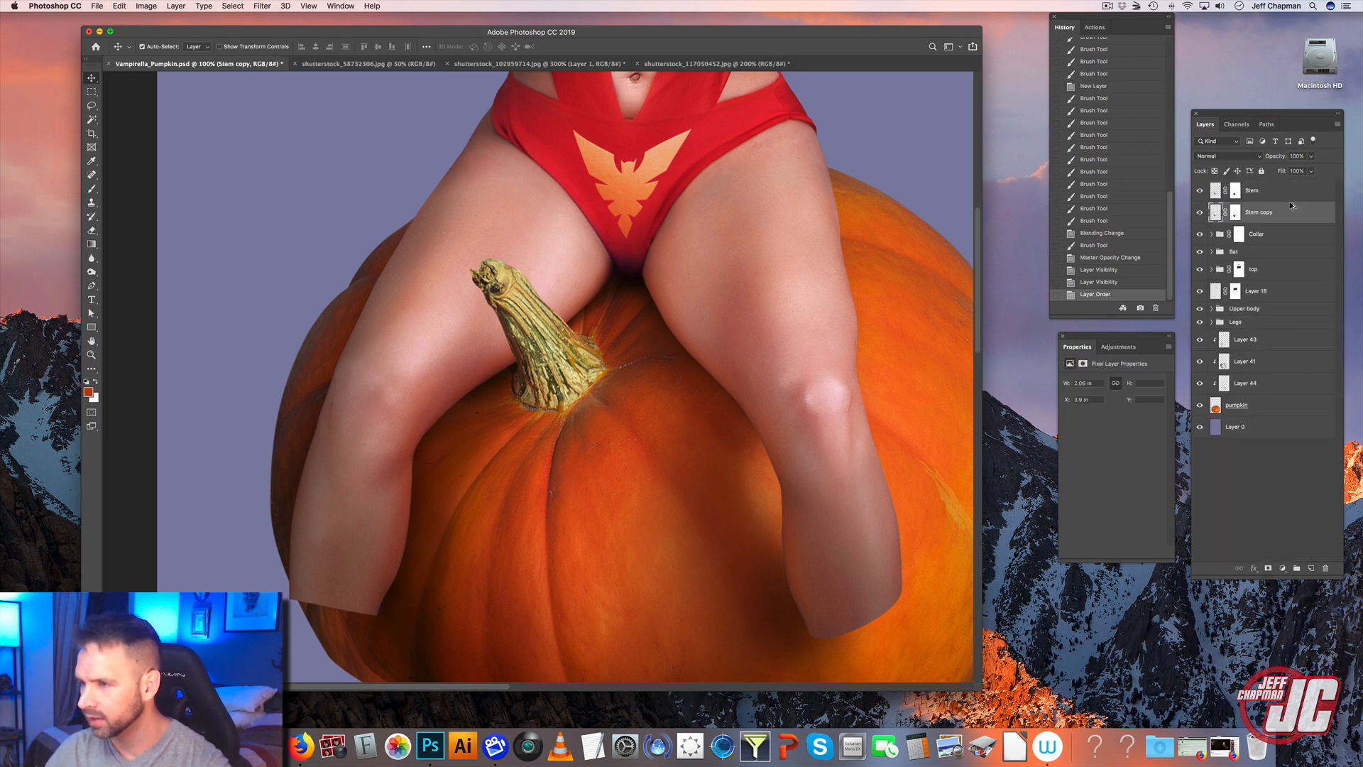
pyautogui.doubleClick(1264, 219)
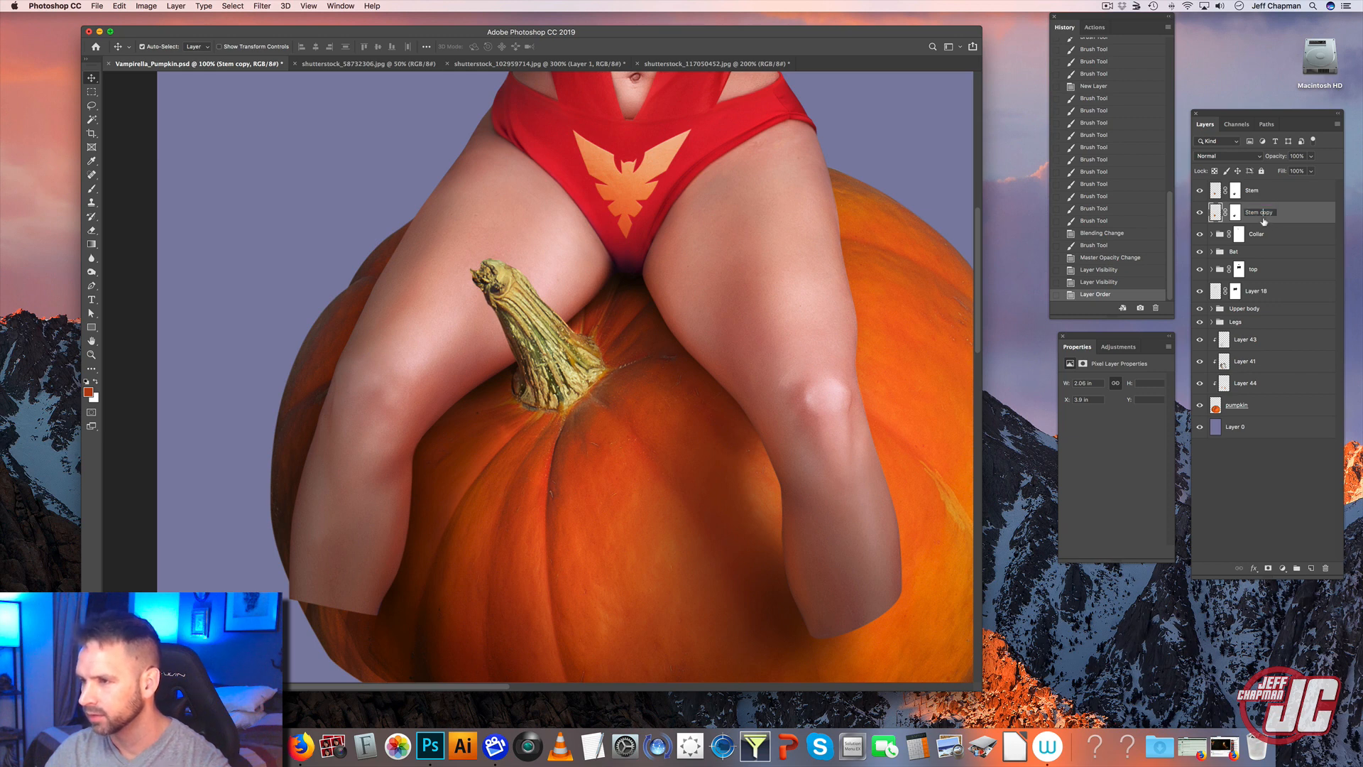
pyautogui.press('BackSpace')
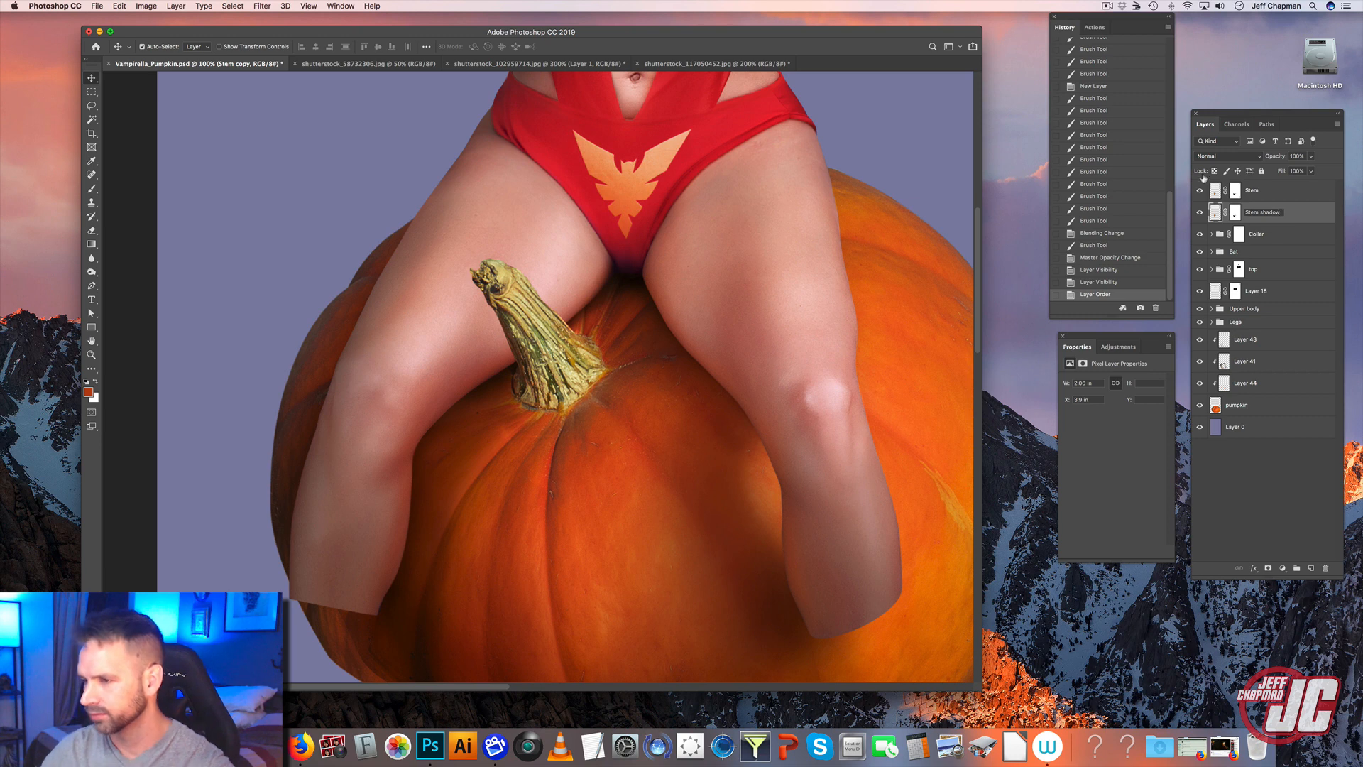
# - Place Stem shadow above Layer 17 in the Legs group, clip it to the legs, and set its blending to Multiply
pyautogui.click(1211, 322)
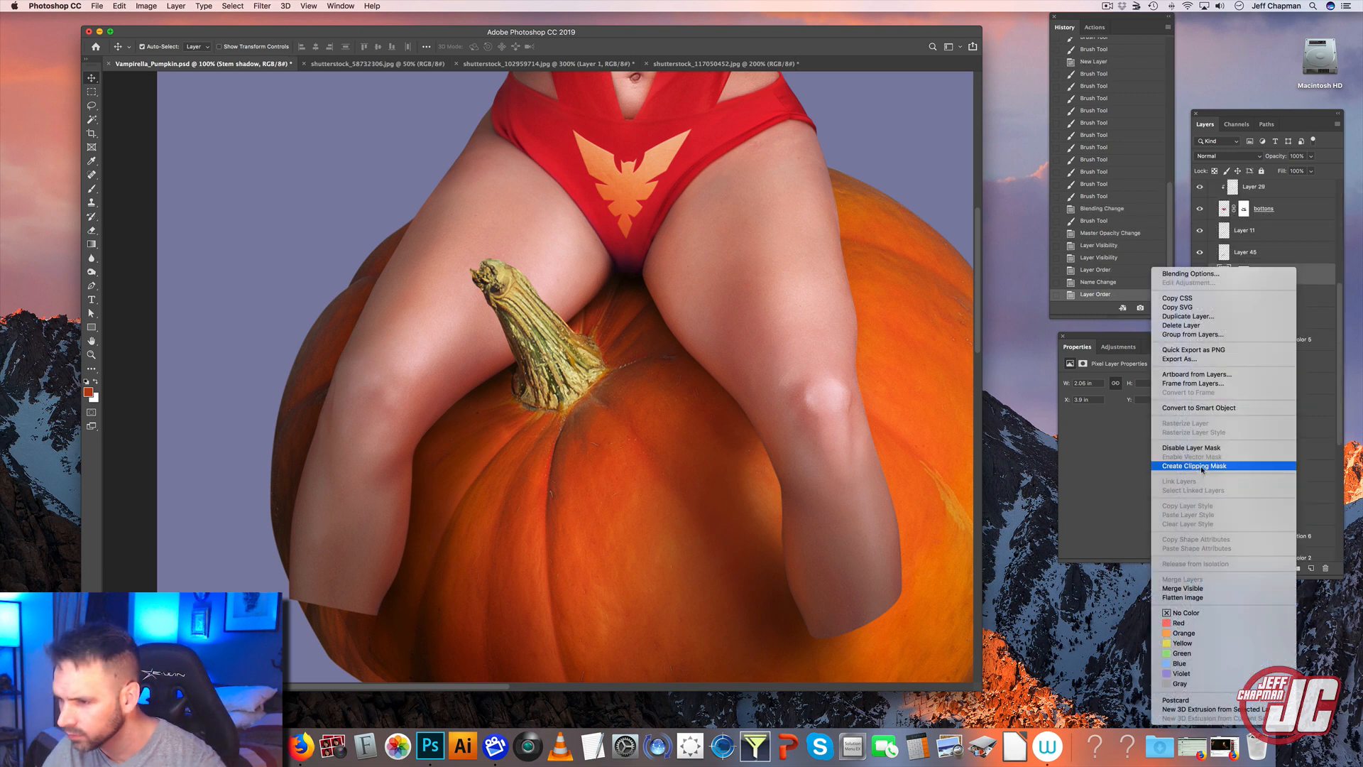
pyautogui.click(1202, 468)
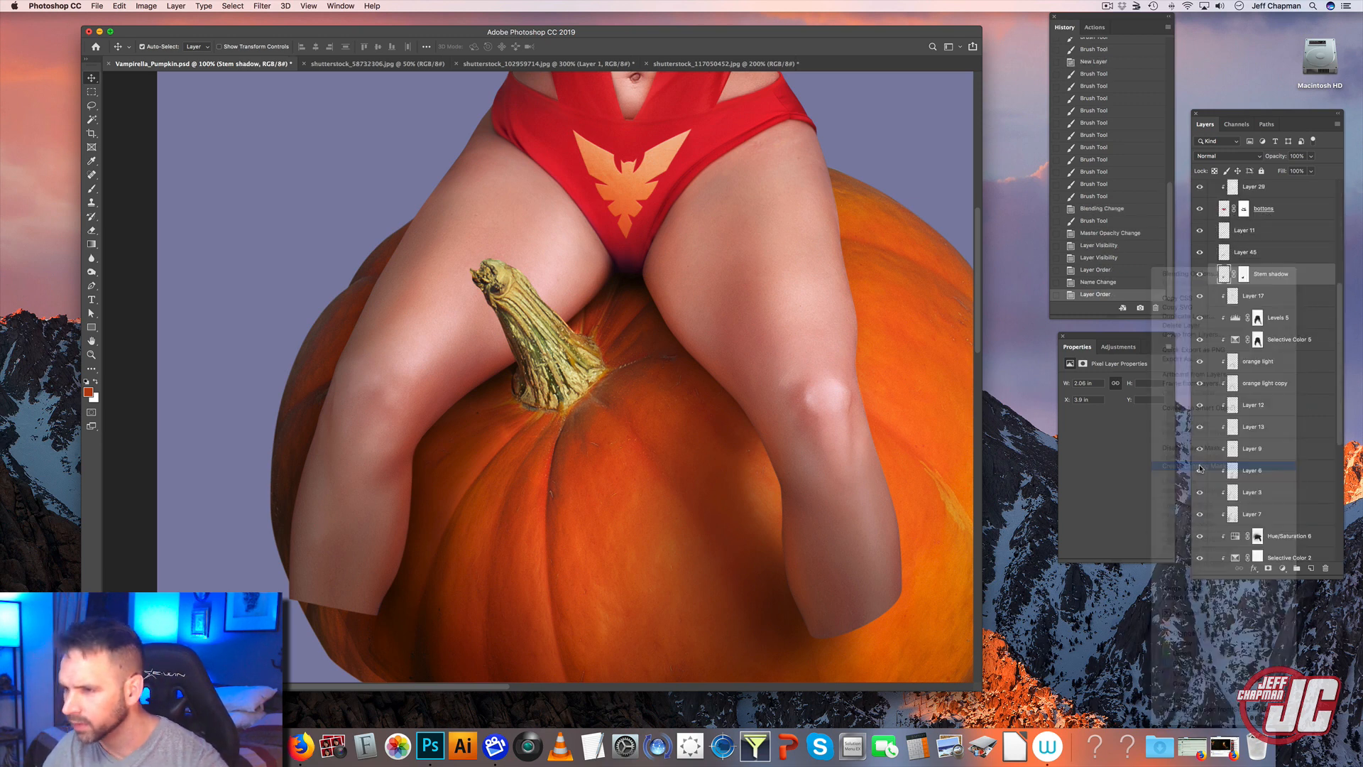
pyautogui.click(1229, 156)
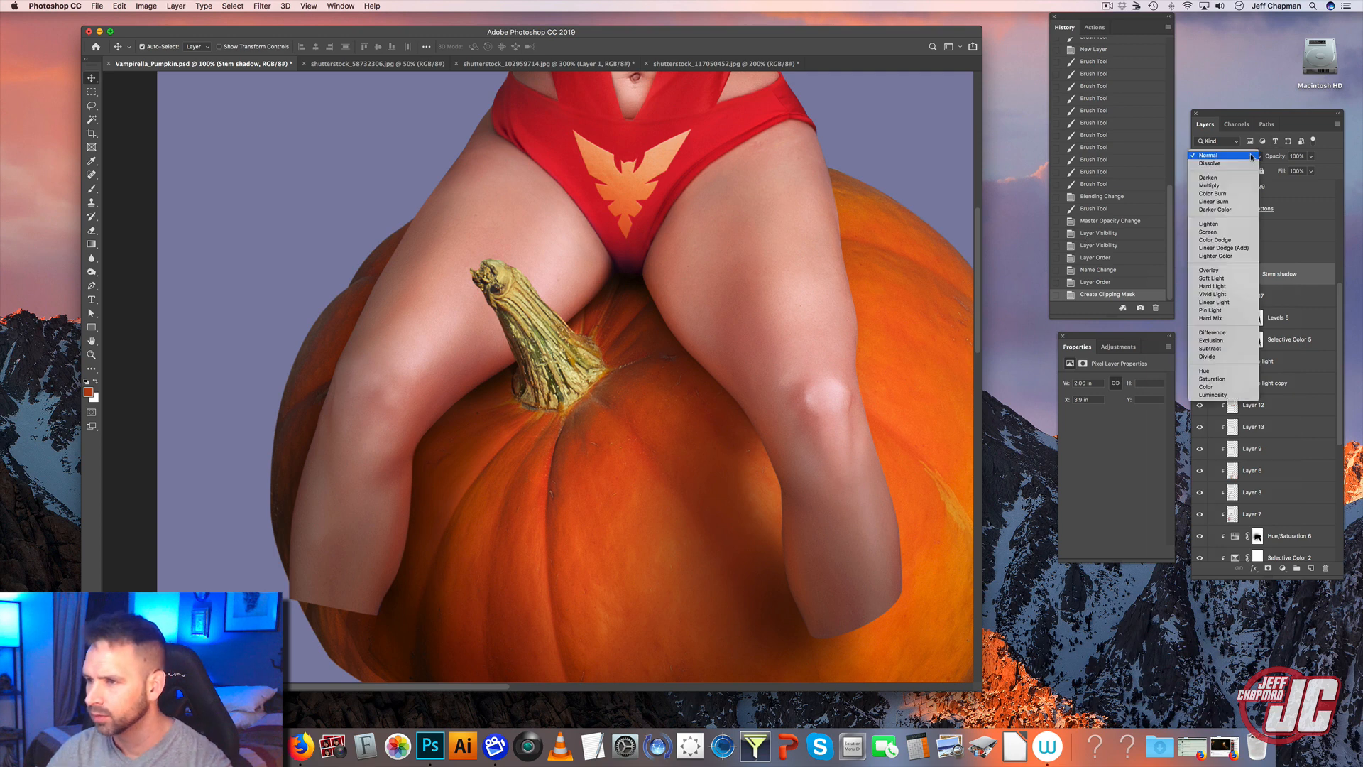
pyautogui.click(1221, 190)
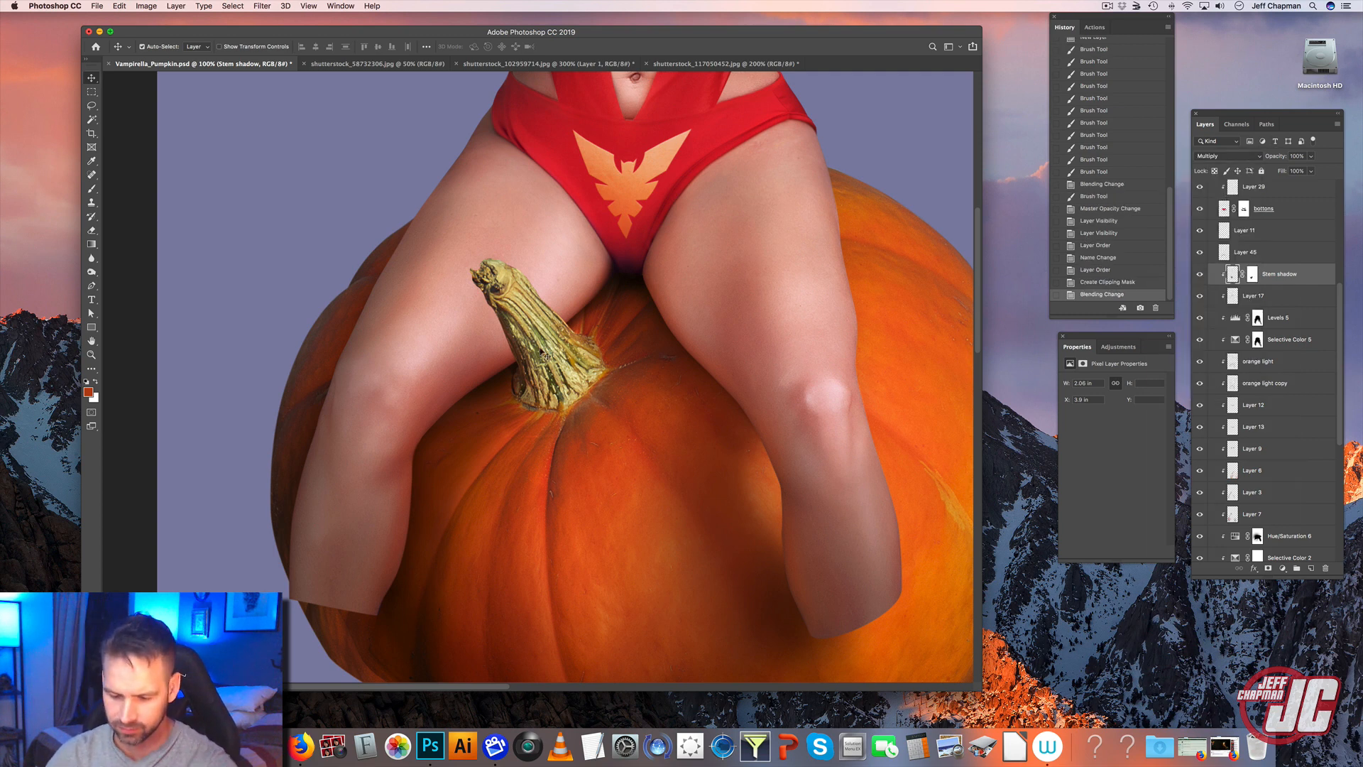
# - Transform Stem shadow, offsetting it onto the left-hand thigh and rotating it slightly counterclockwise away from the stem
pyautogui.press('super+t')
pyautogui.moveTo(522, 341); pyautogui.dragTo(484, 353)
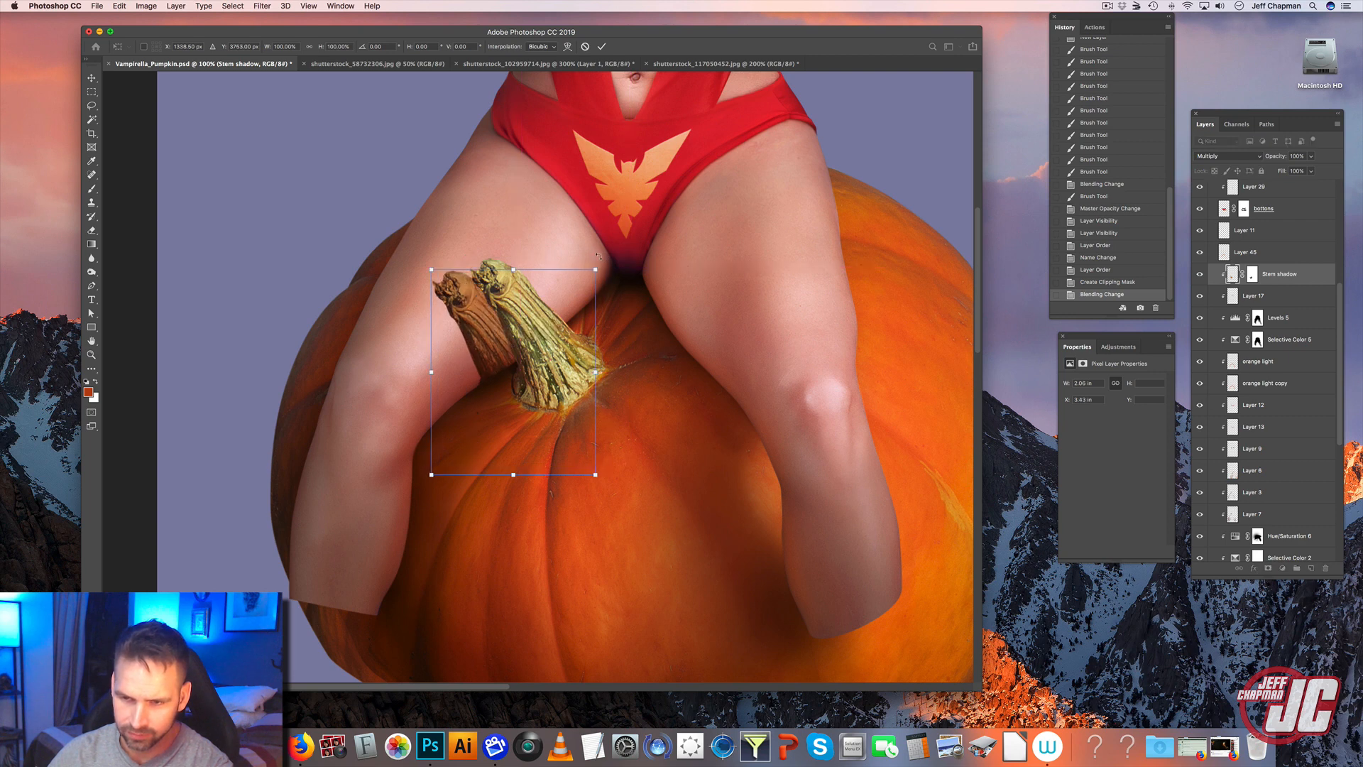
pyautogui.moveTo(598, 256); pyautogui.dragTo(600, 241)
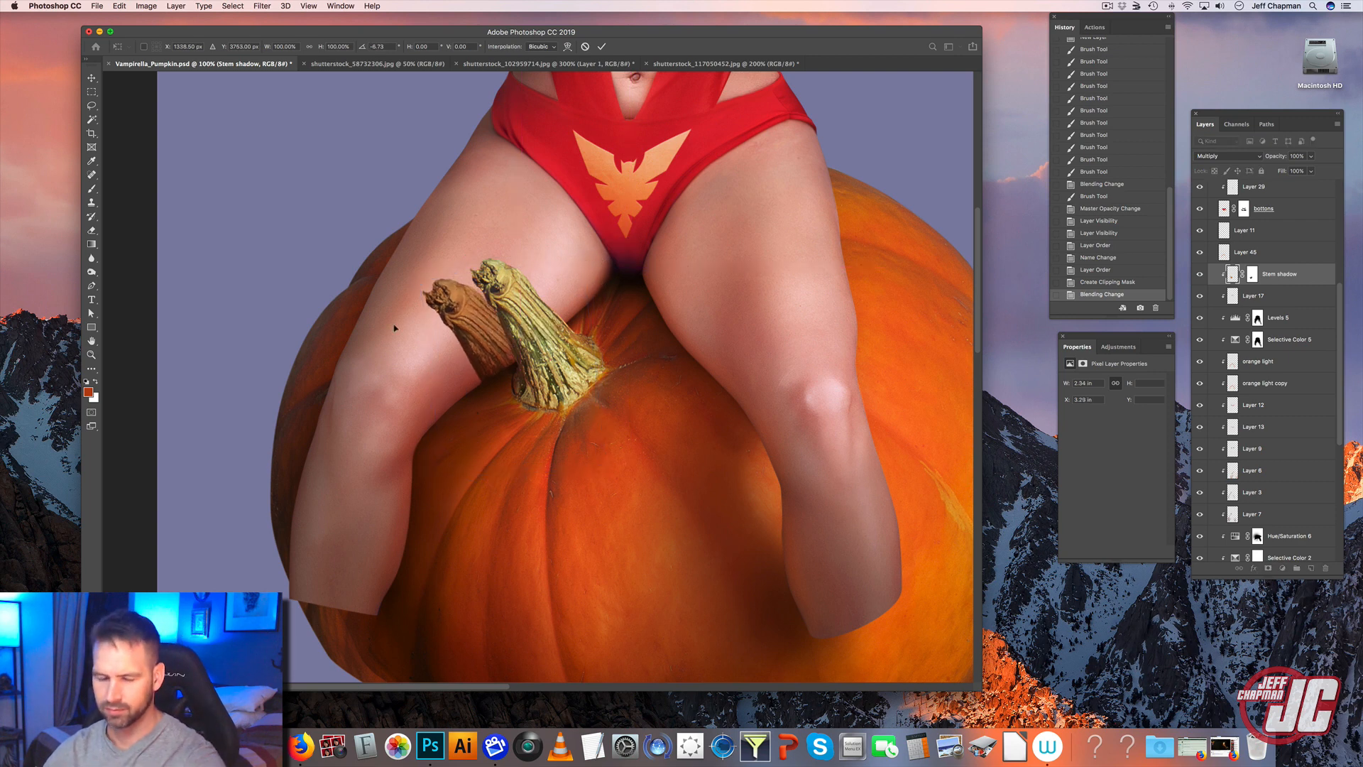
pyautogui.press('Return')
# - Darken Stem shadow to nearly black with a Levels adjustment that lowers its white output level
pyautogui.click(91, 355)
pyautogui.click(505, 350)
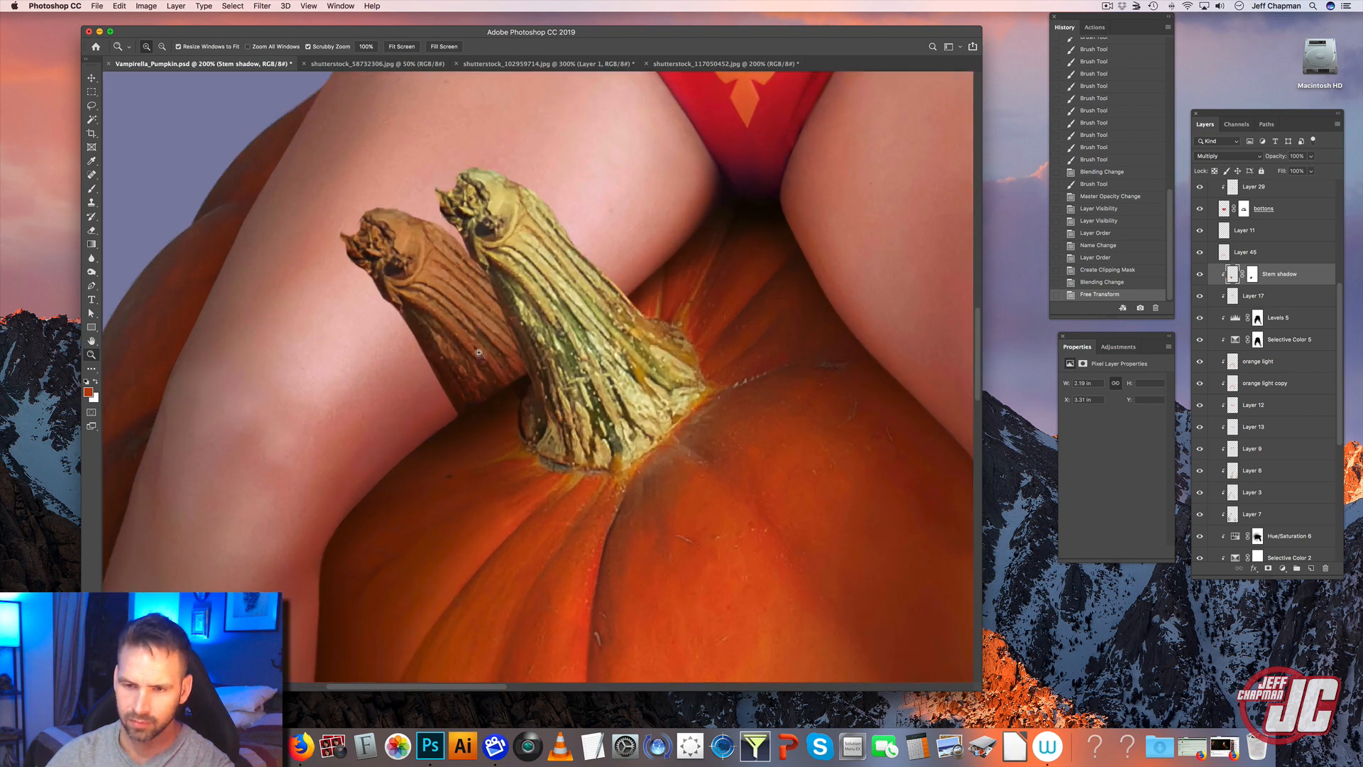
pyautogui.click(92, 78)
pyautogui.click(146, 6)
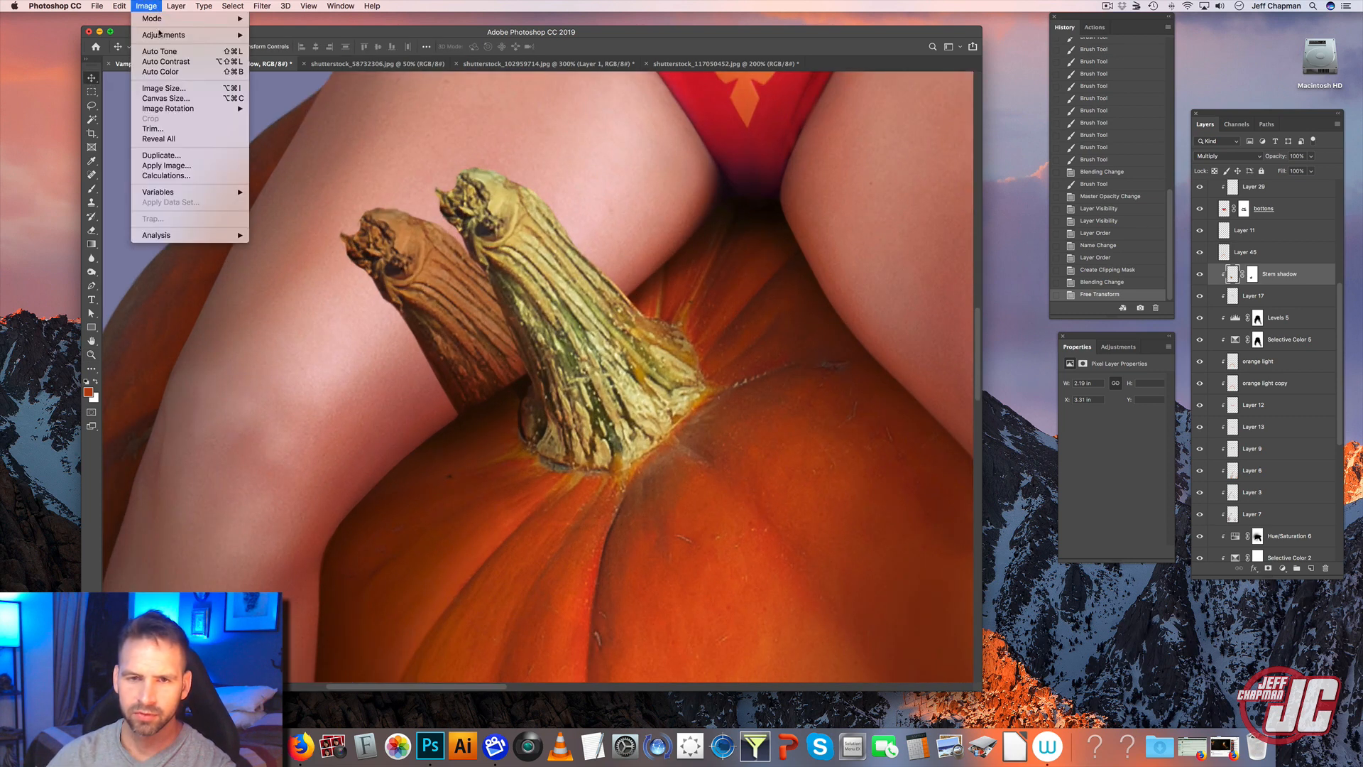
pyautogui.moveTo(170, 35)
pyautogui.click(274, 47)
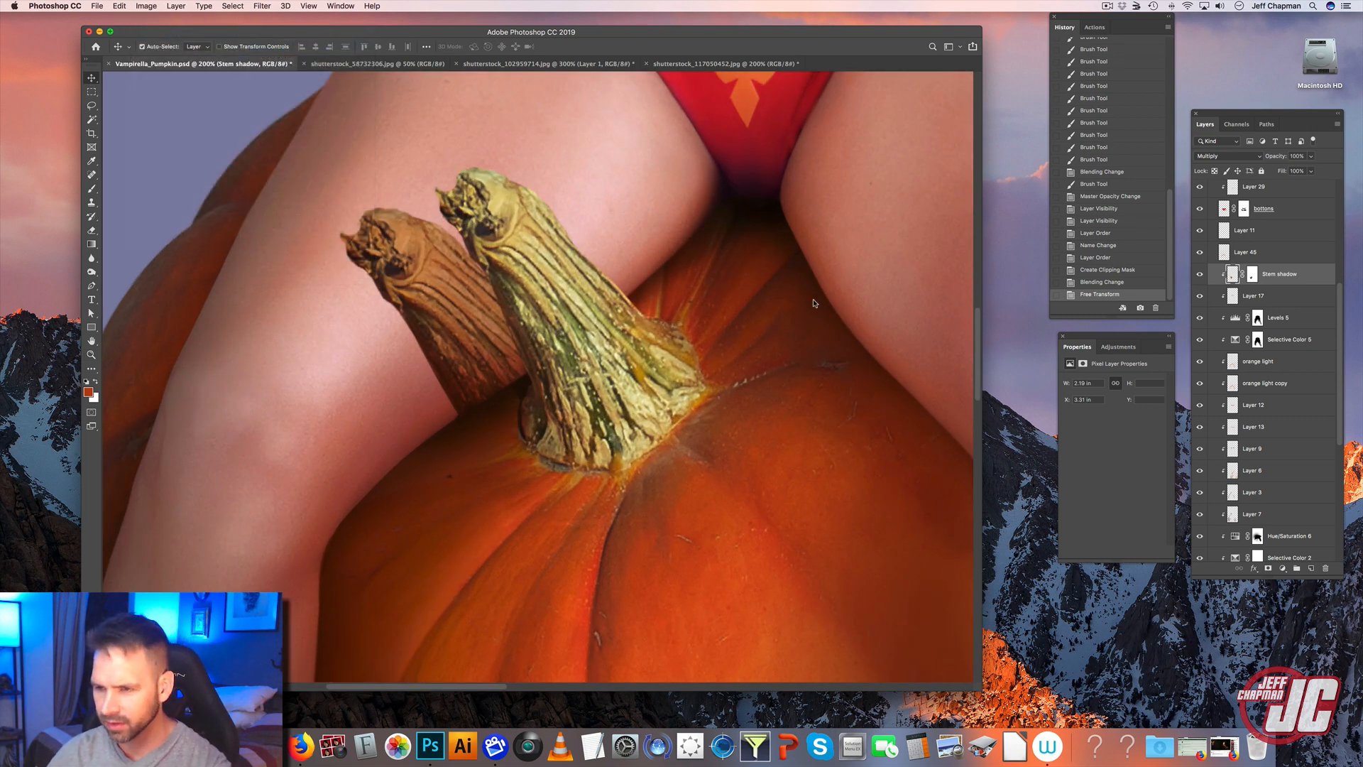
pyautogui.moveTo(850, 281); pyautogui.dragTo(807, 284)
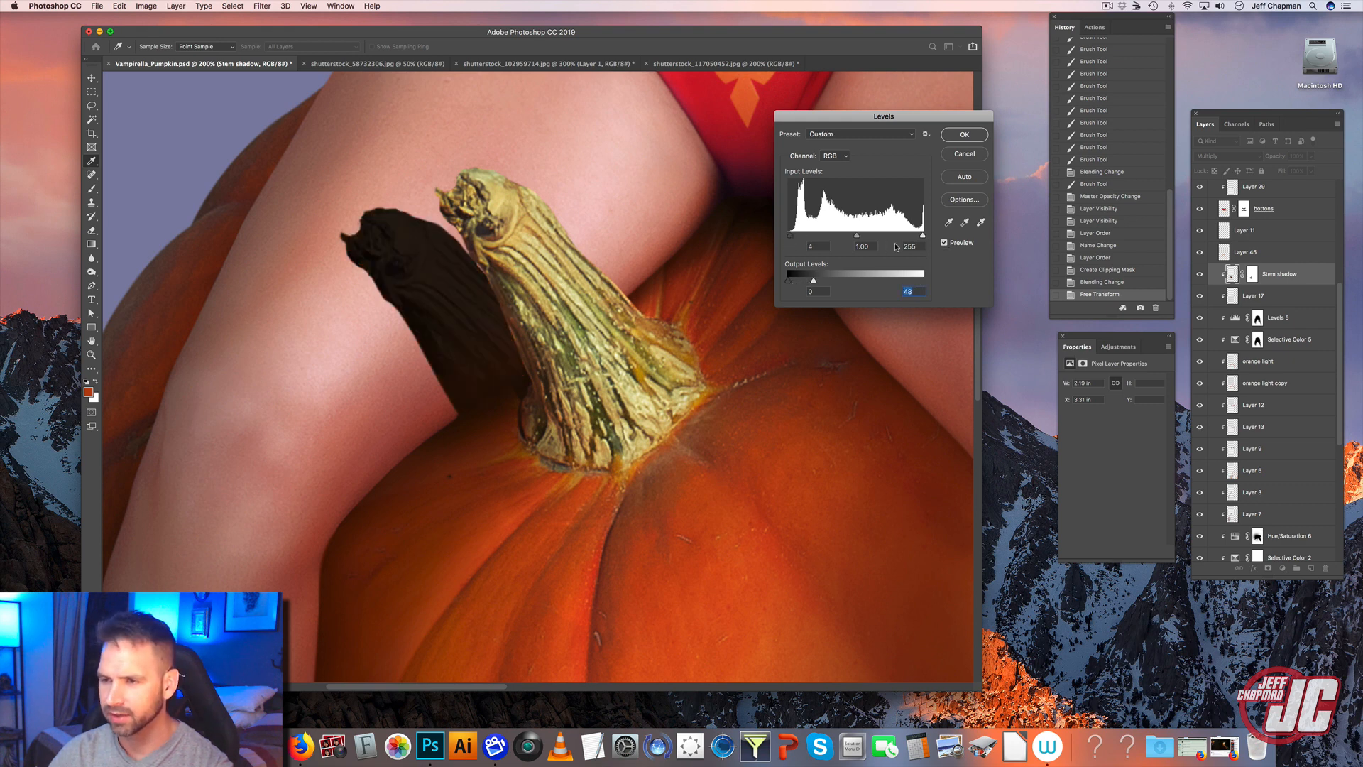
pyautogui.moveTo(896, 247); pyautogui.dragTo(898, 246)
pyautogui.click(959, 137)
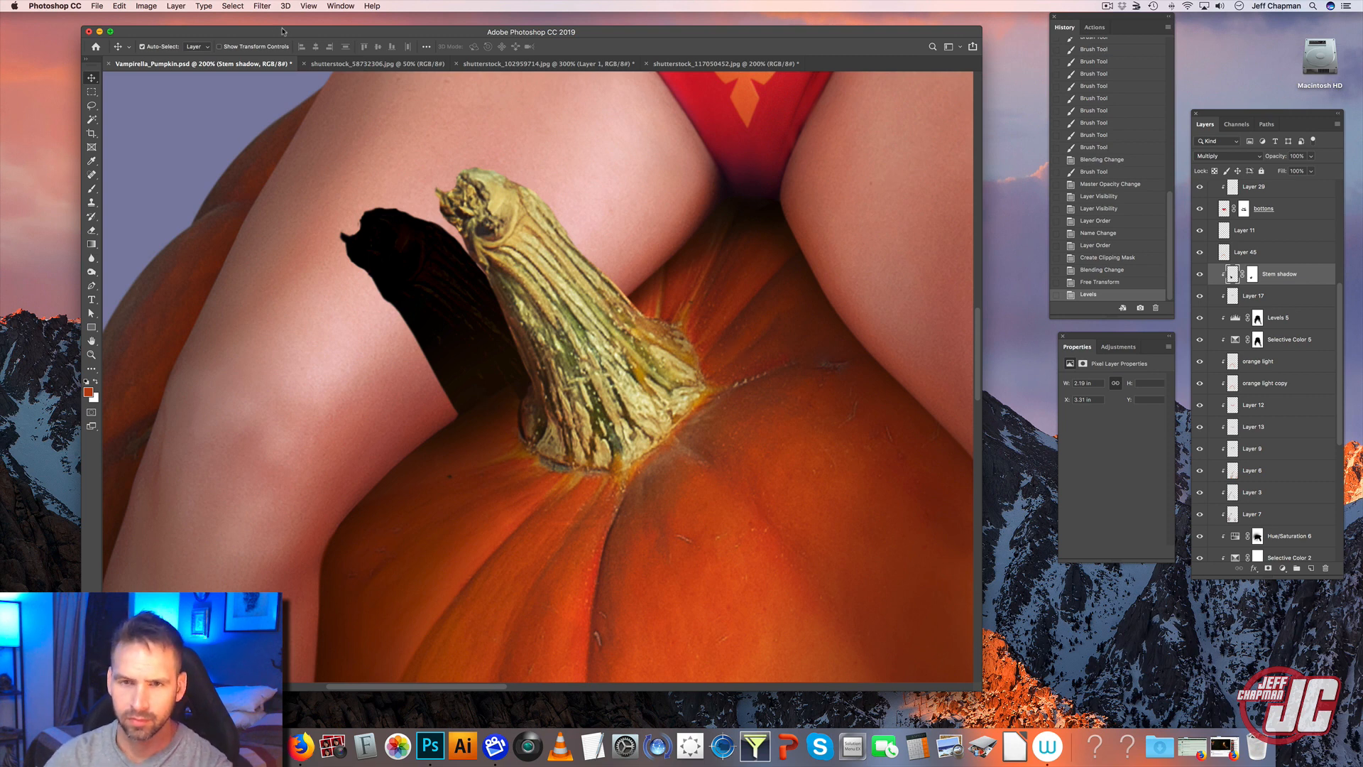
# - Soften Stem shadow with a Gaussian Blur and reduce its layer opacity to 67%
pyautogui.click(266, 6)
pyautogui.moveTo(333, 132)
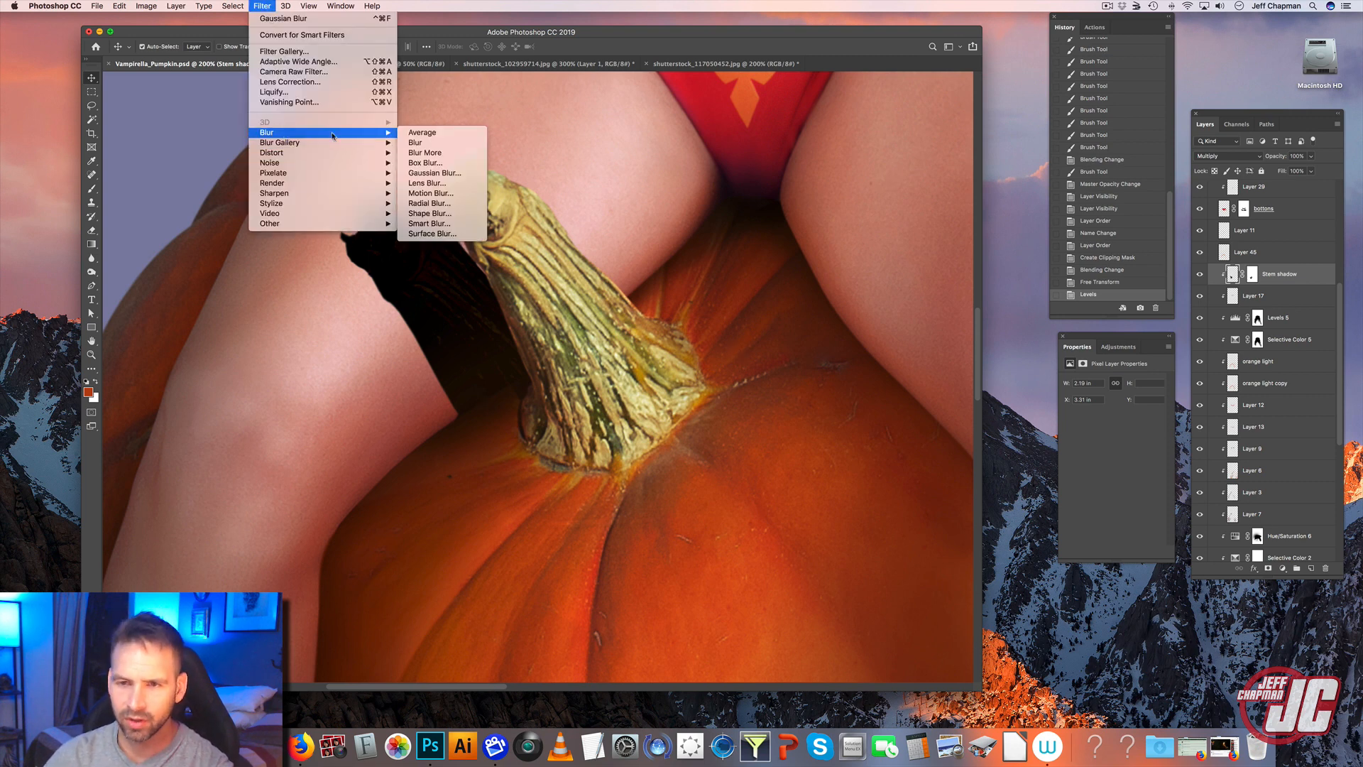
pyautogui.click(435, 173)
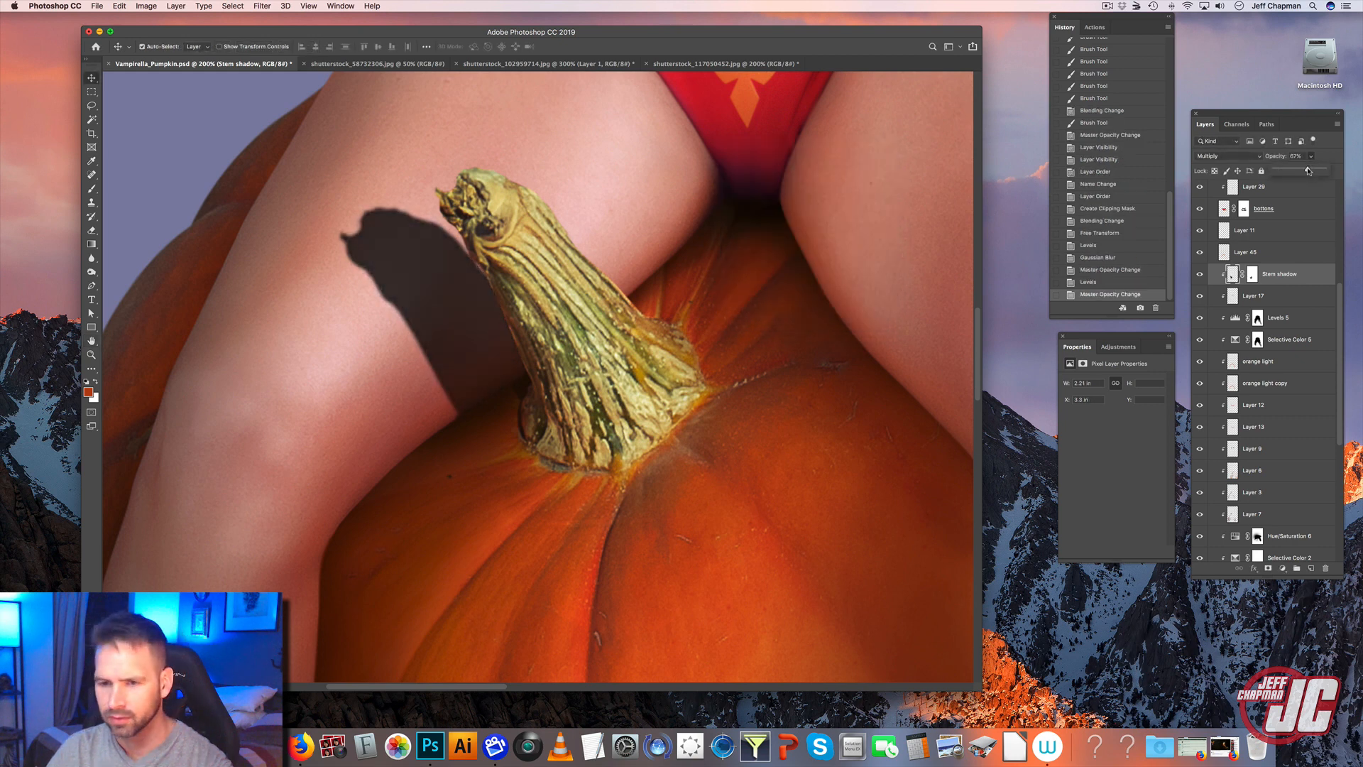
pyautogui.moveTo(1310, 170); pyautogui.dragTo(1307, 171)
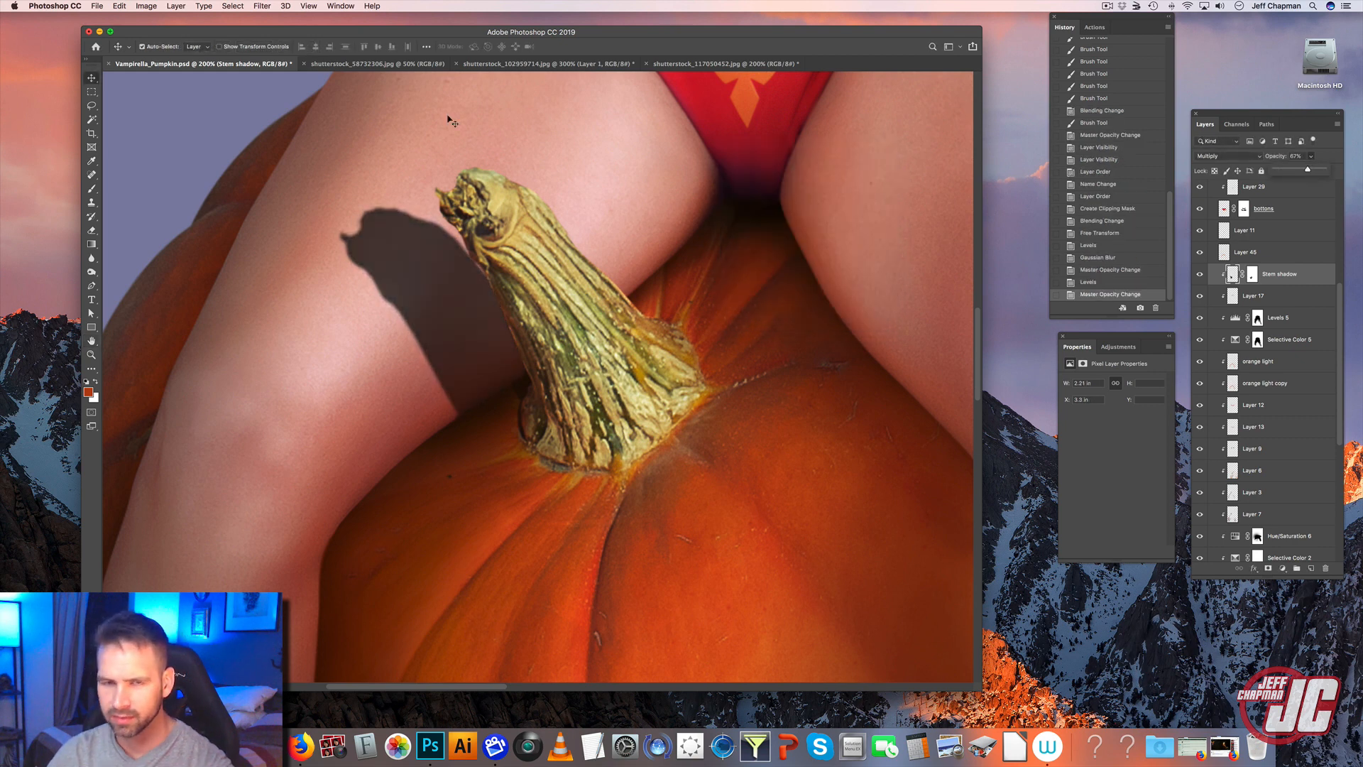
# - Warp Stem shadow so its tip and edges bend with the curve of the left-hand thigh and meet the stem base
pyautogui.click(124, 6)
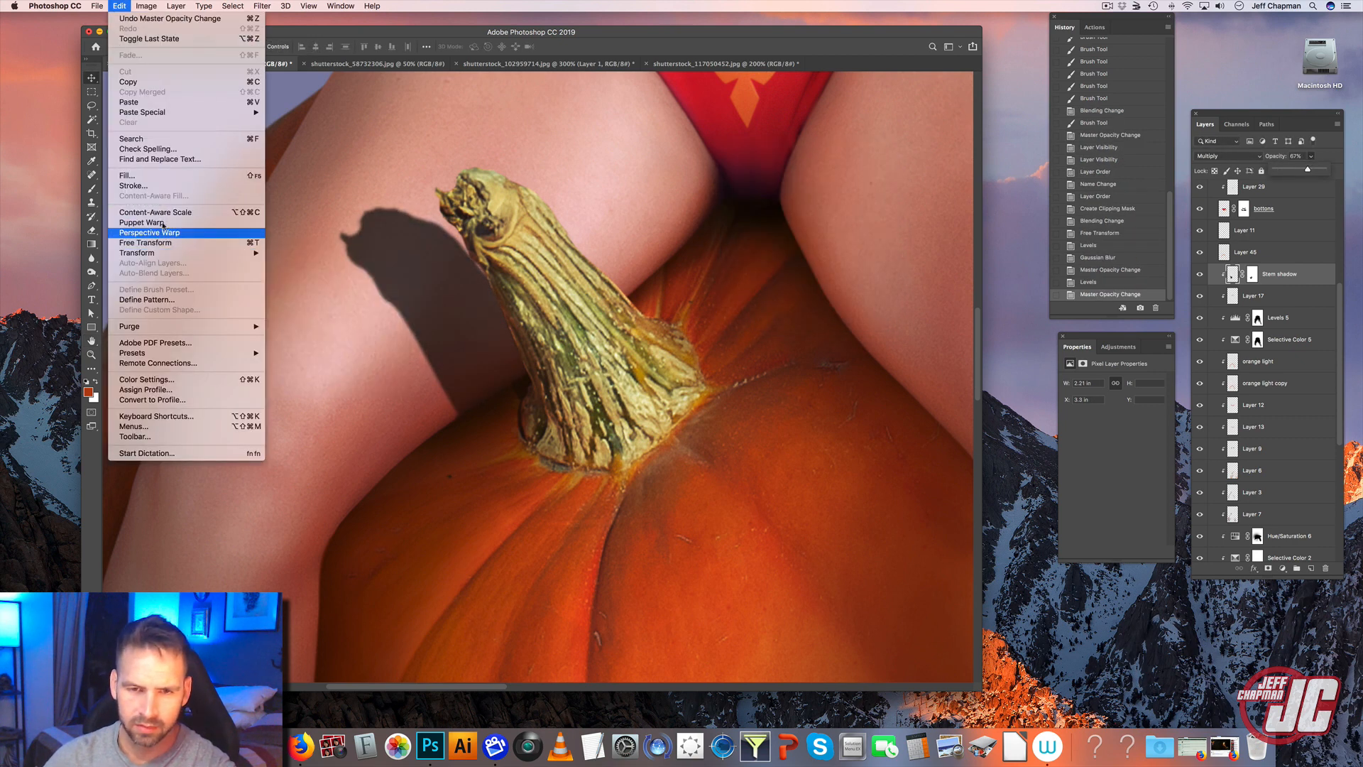
pyautogui.moveTo(159, 253)
pyautogui.click(284, 320)
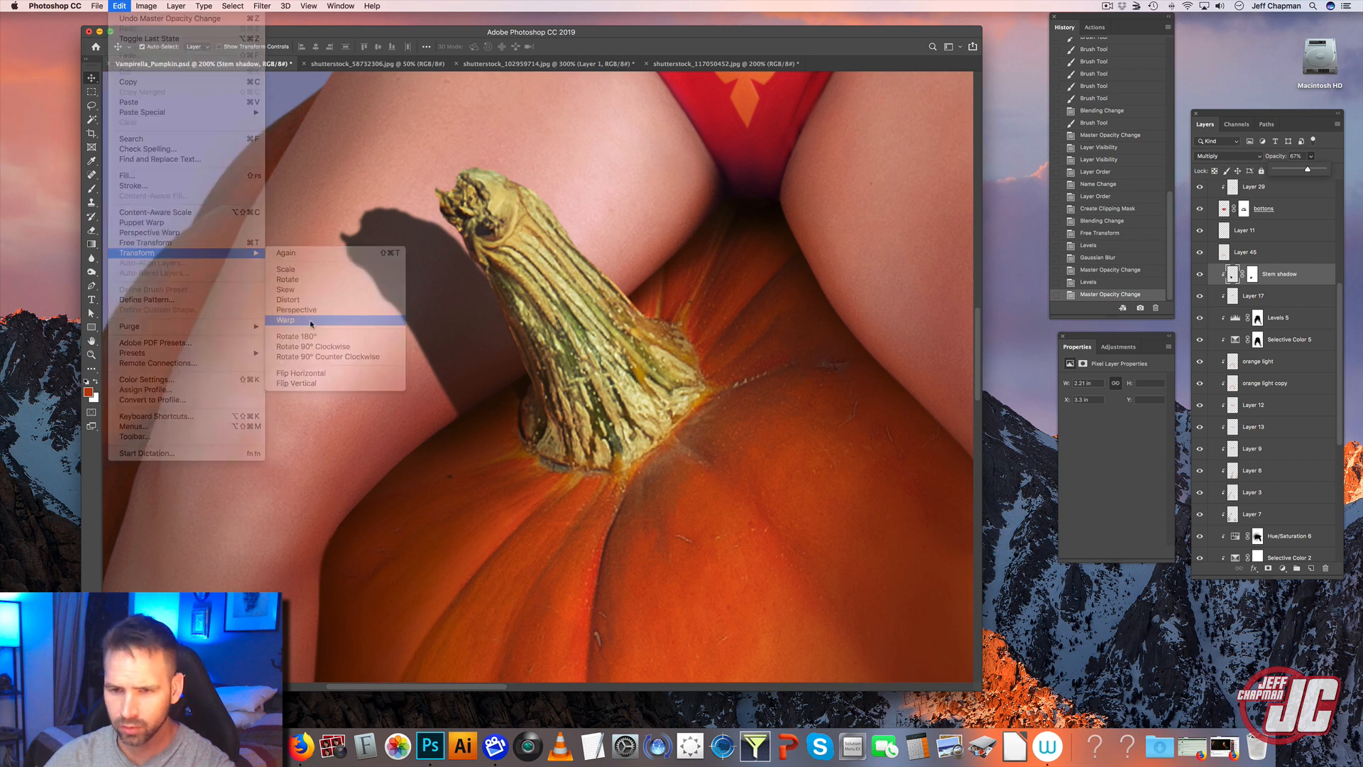
pyautogui.moveTo(403, 384); pyautogui.dragTo(419, 368)
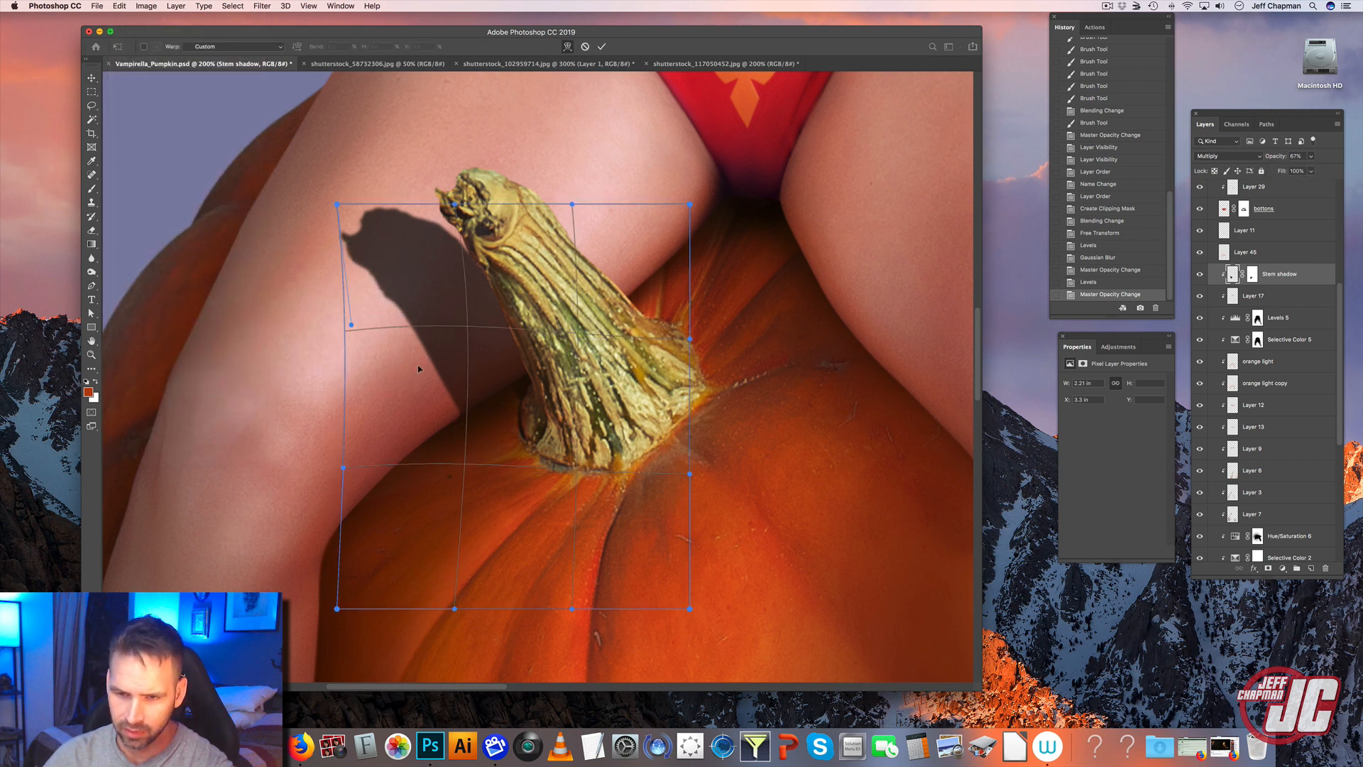
pyautogui.moveTo(365, 229); pyautogui.dragTo(343, 243)
pyautogui.moveTo(374, 571); pyautogui.dragTo(372, 540)
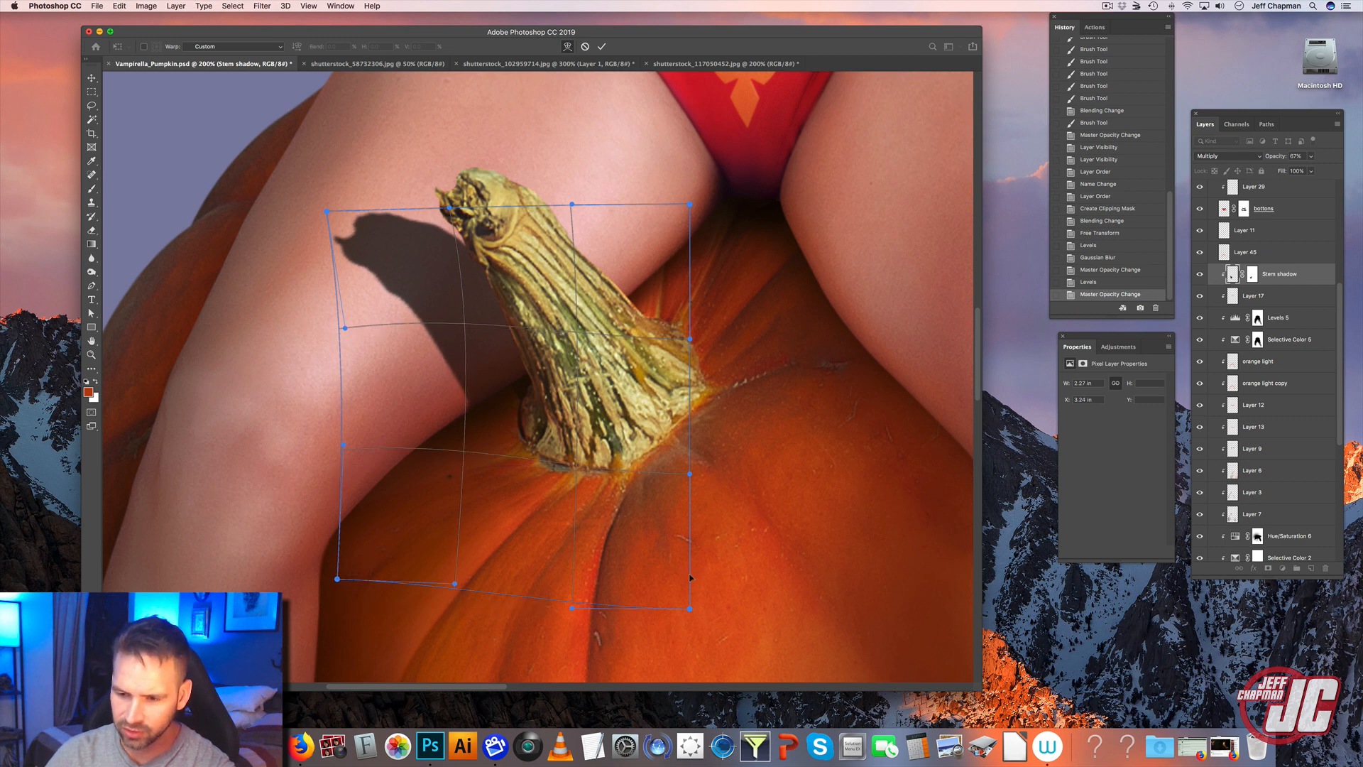
pyautogui.moveTo(617, 566); pyautogui.dragTo(567, 534)
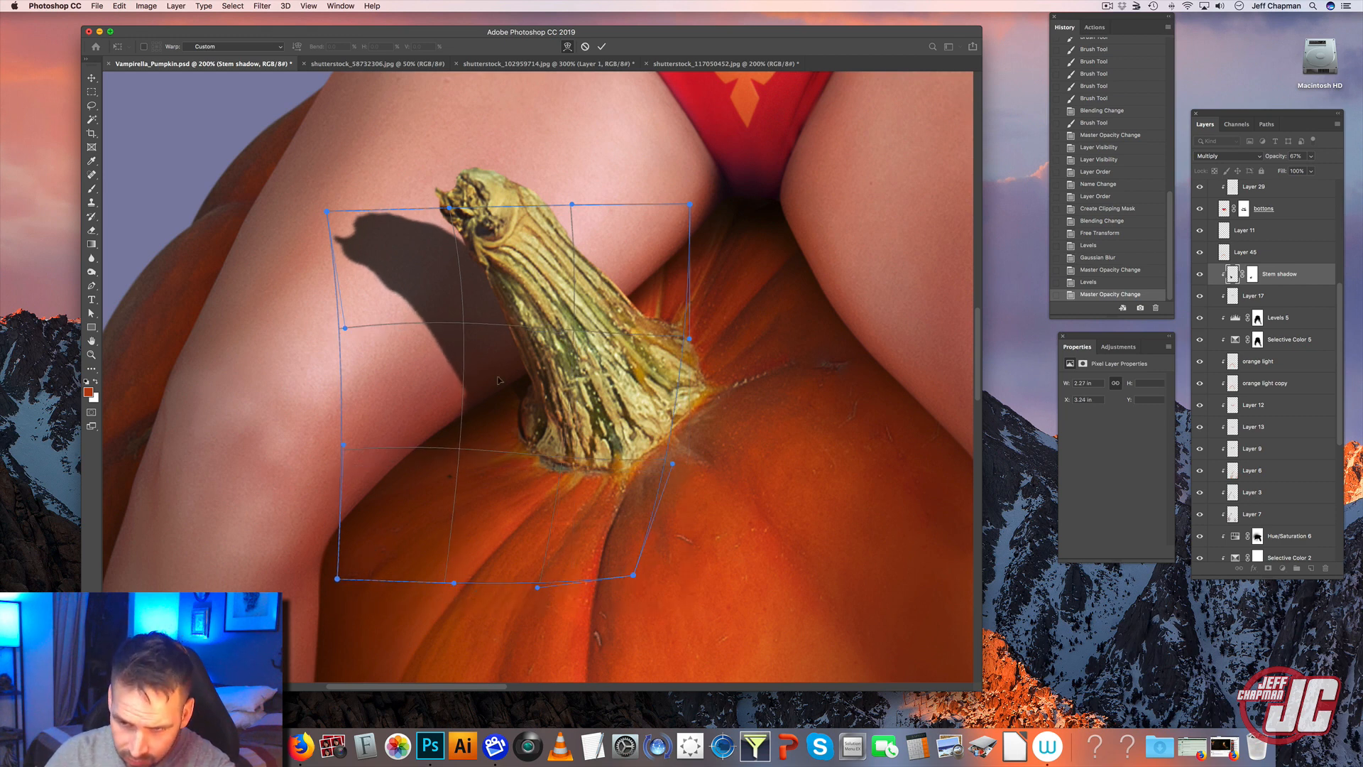
pyautogui.moveTo(463, 366); pyautogui.dragTo(472, 361)
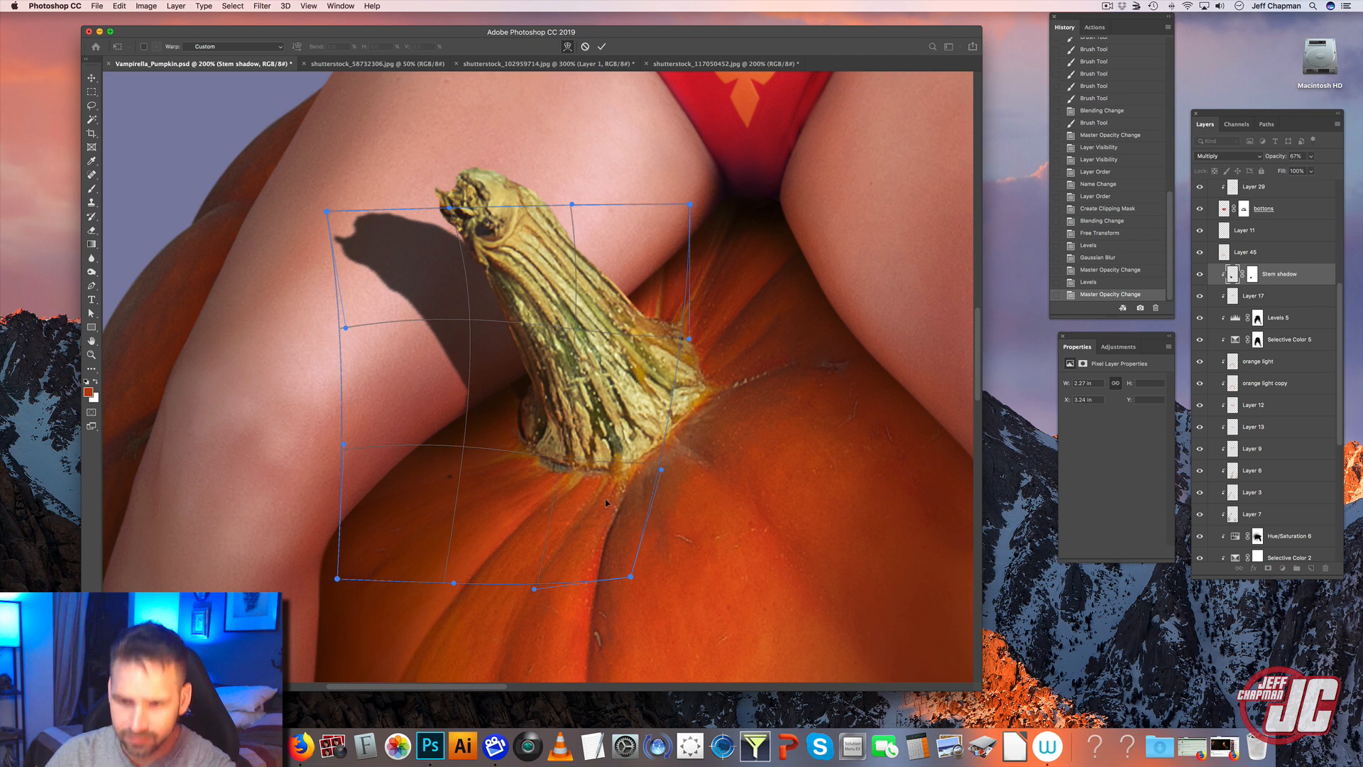
pyautogui.moveTo(388, 252)
pyautogui.mouseDown()
pyautogui.moveTo(357, 244)
pyautogui.moveTo(399, 231)
pyautogui.mouseUp()
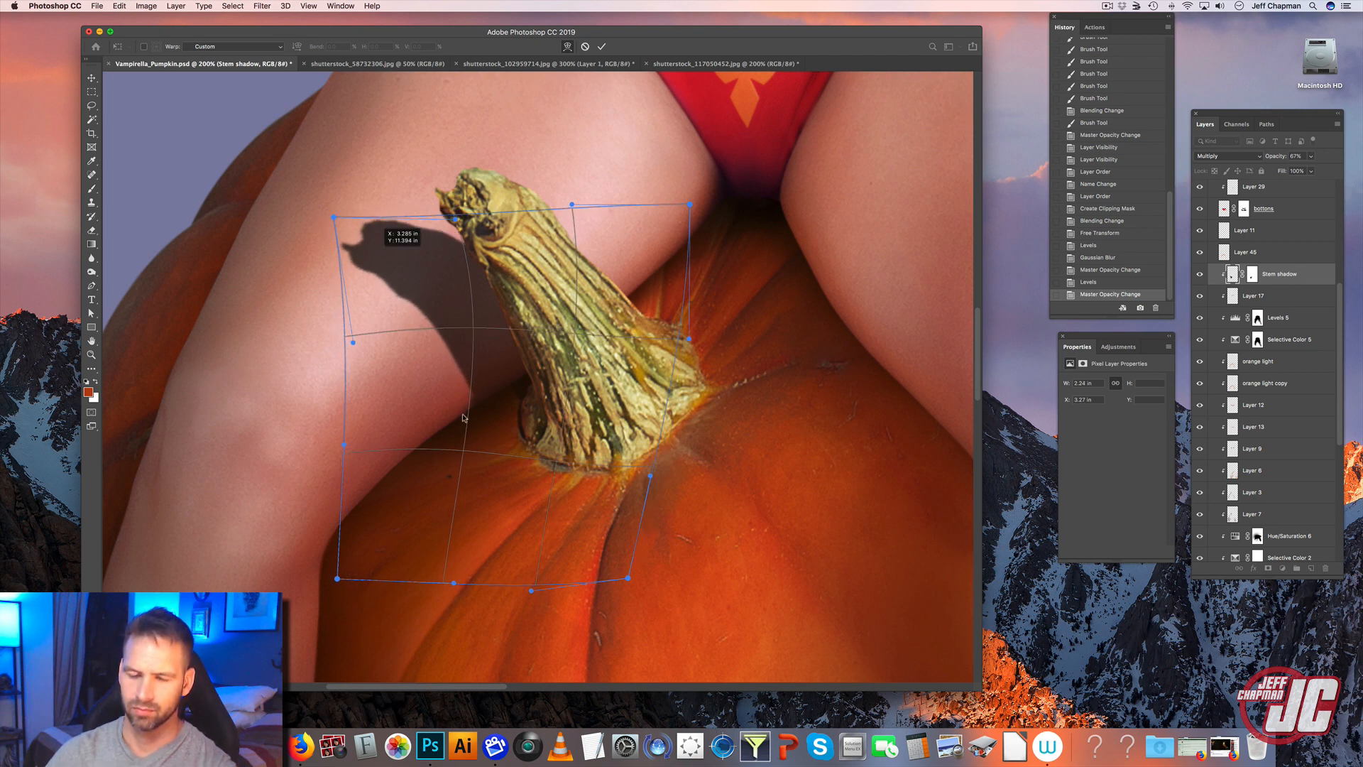
pyautogui.press('Return')
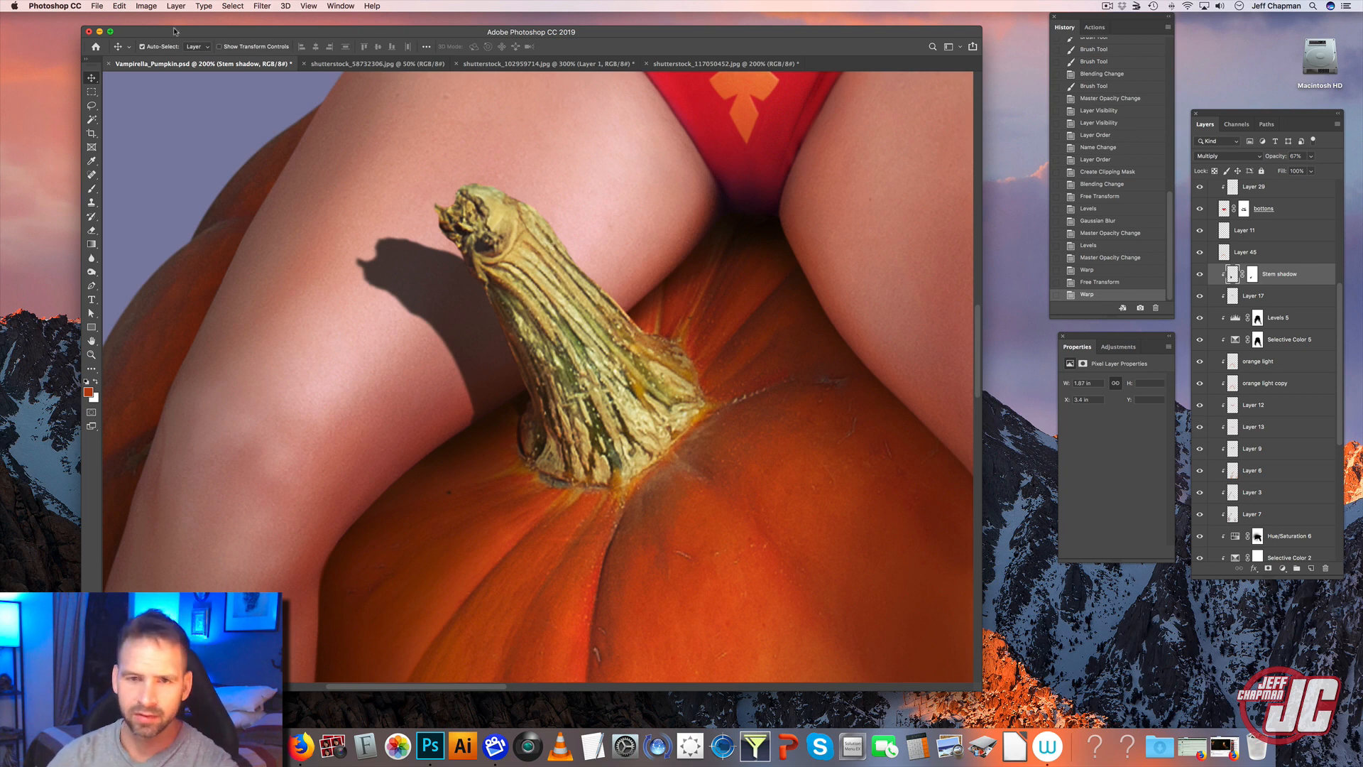
# - Warm the blacks of Stem shadow with Selective Color at Cyan -23% and Magenta -5%, and raise the layer opacity to 76%
pyautogui.click(146, 5)
pyautogui.moveTo(161, 41)
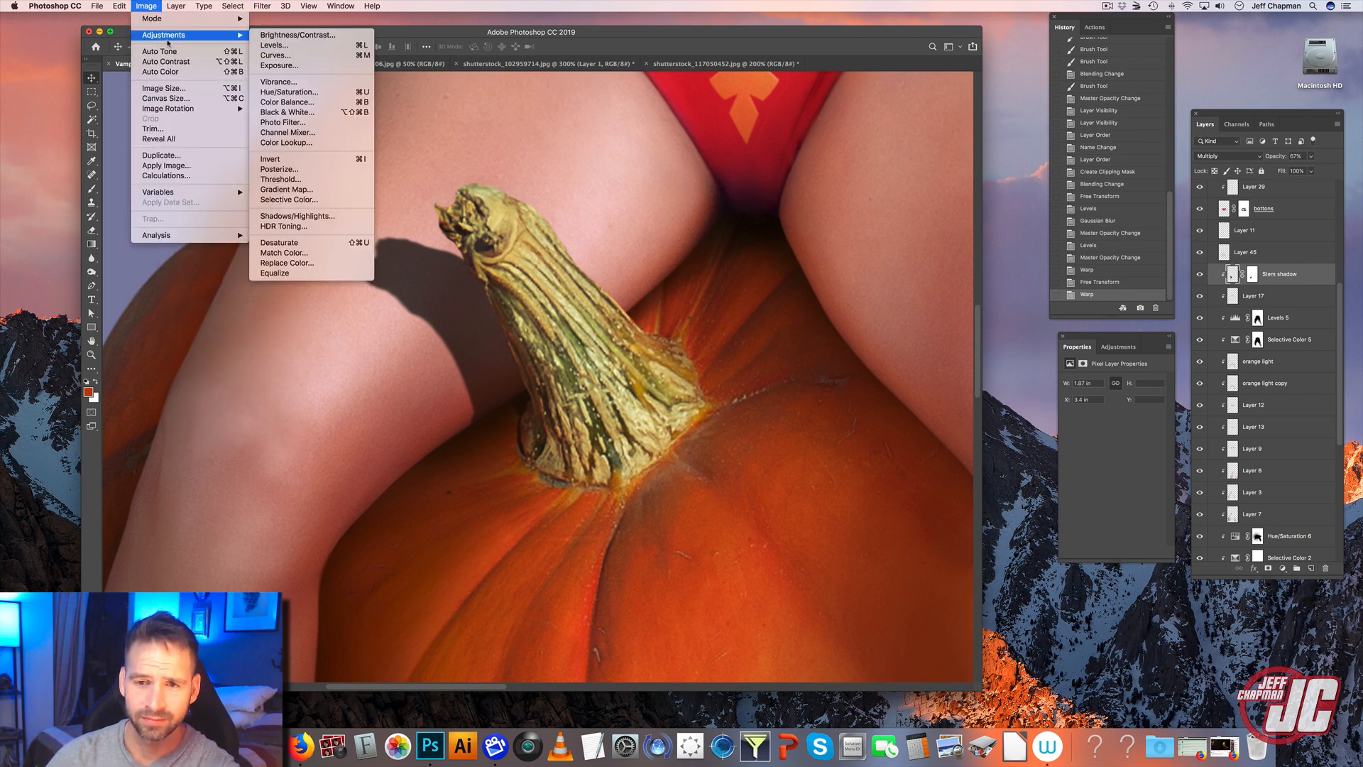
pyautogui.click(306, 194)
pyautogui.click(755, 168)
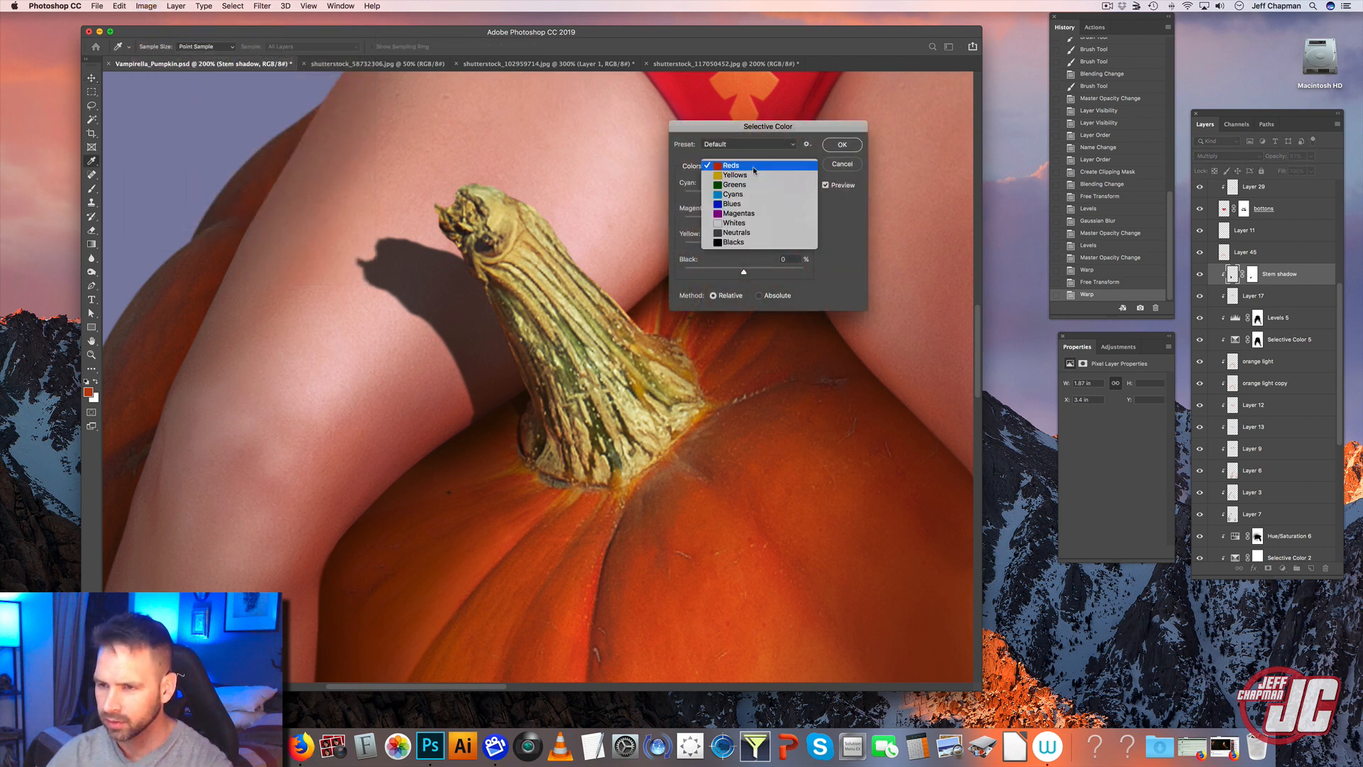
pyautogui.click(743, 242)
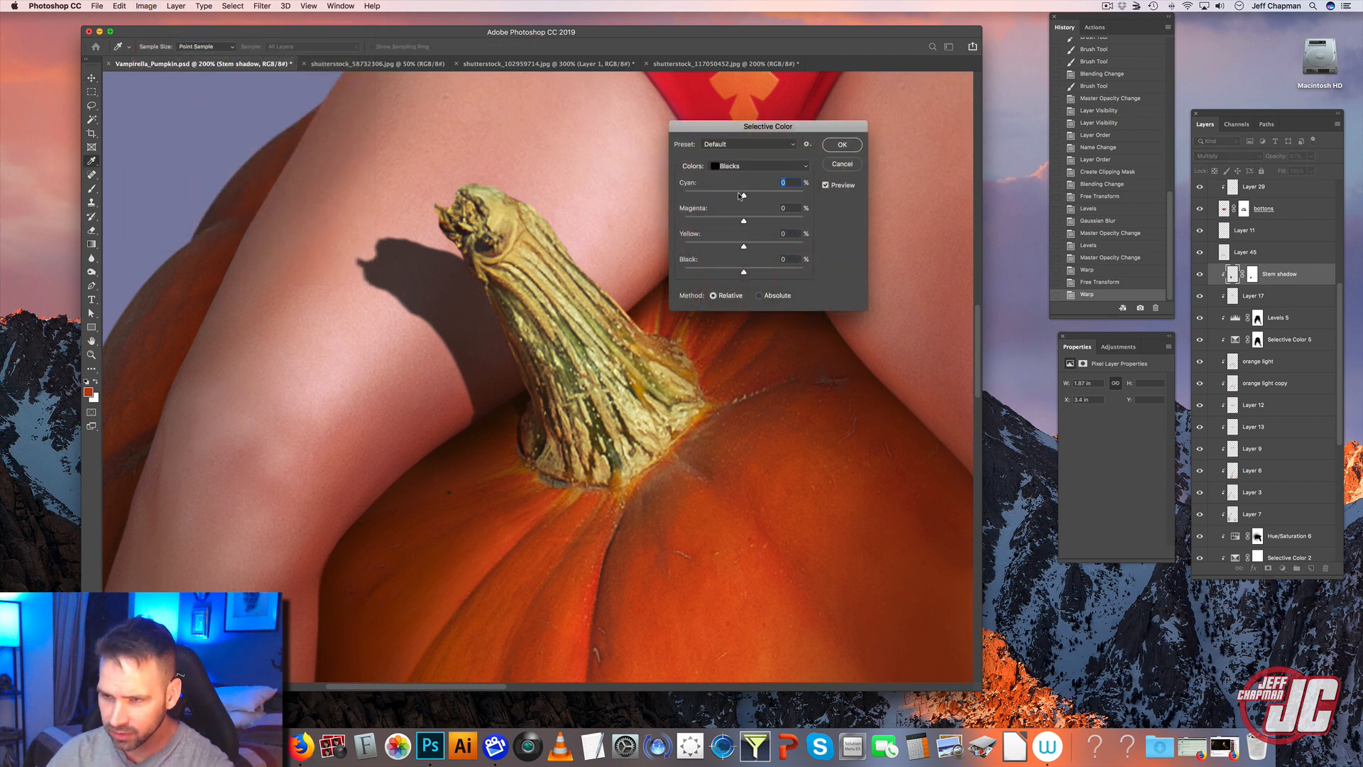
pyautogui.moveTo(740, 195); pyautogui.dragTo(737, 198)
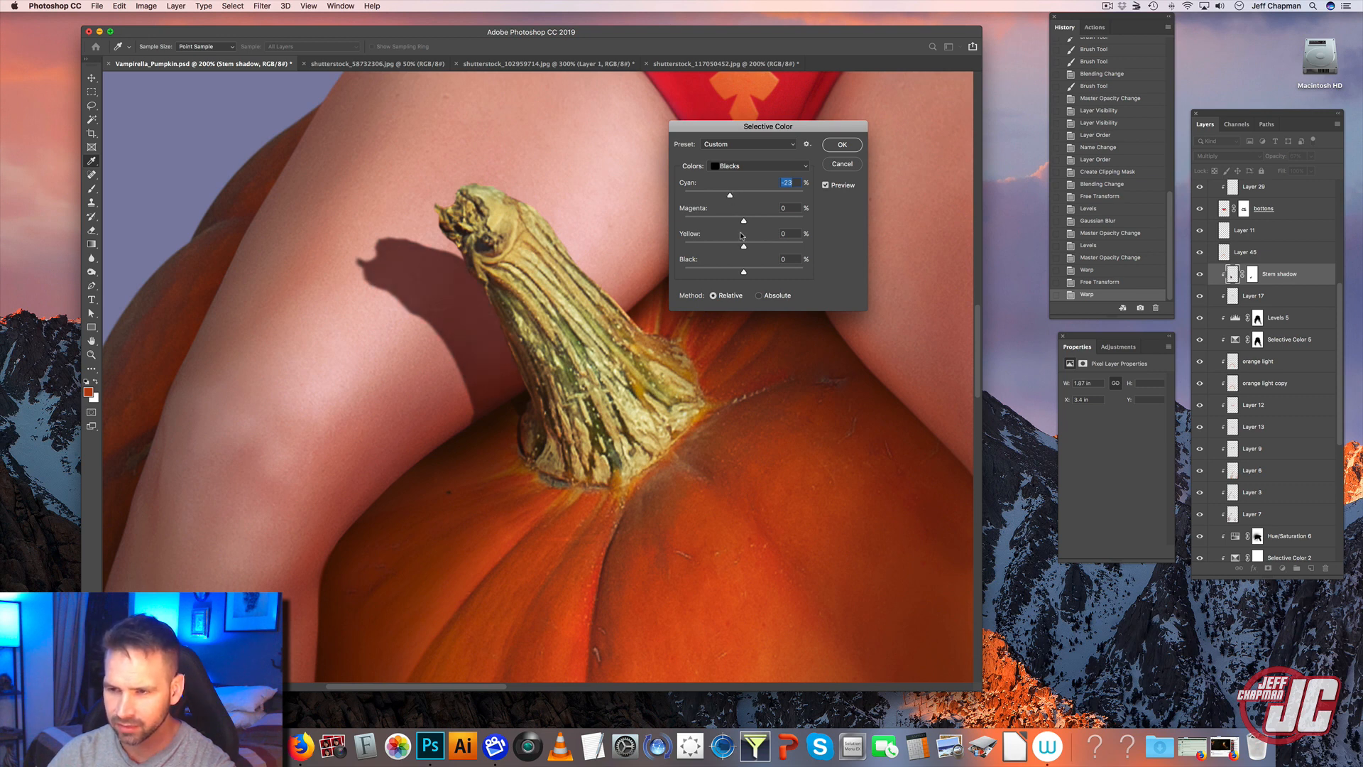
pyautogui.moveTo(742, 222); pyautogui.dragTo(741, 222)
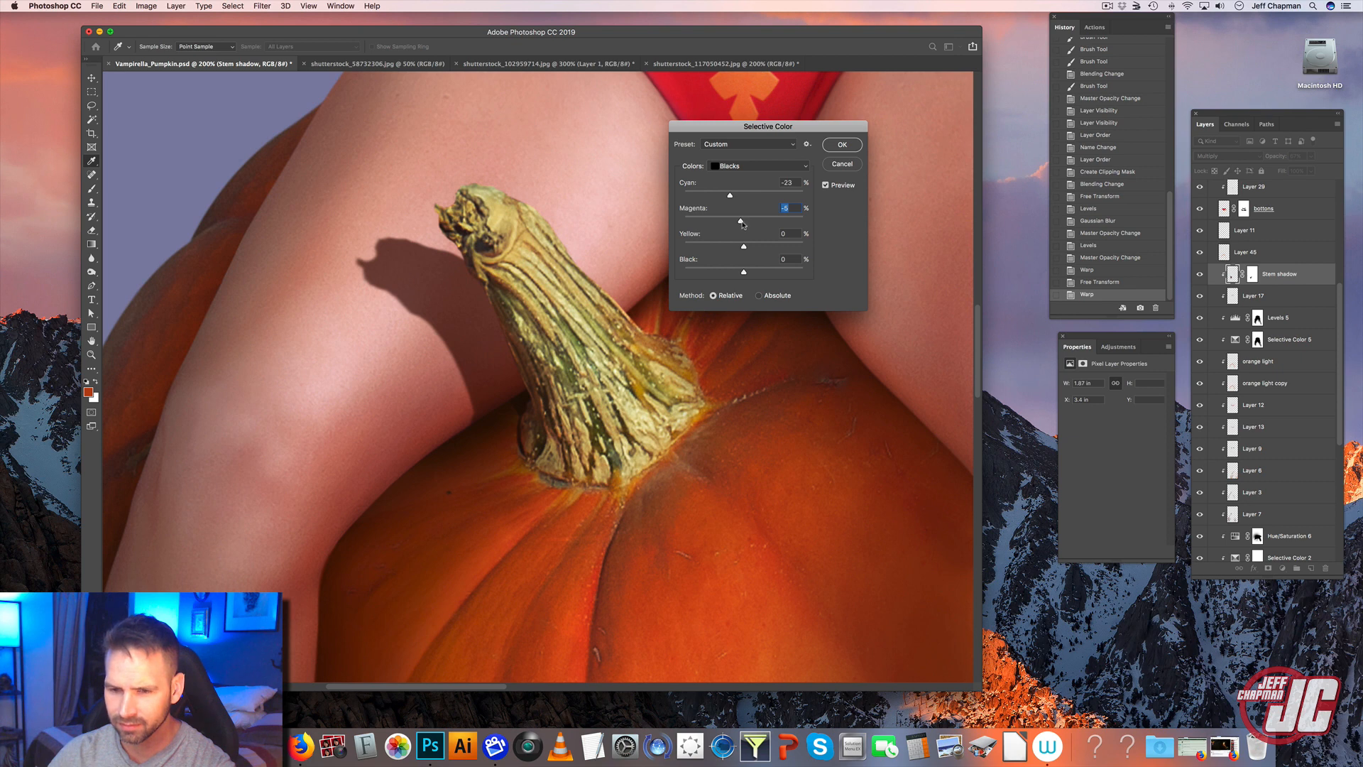
pyautogui.click(845, 145)
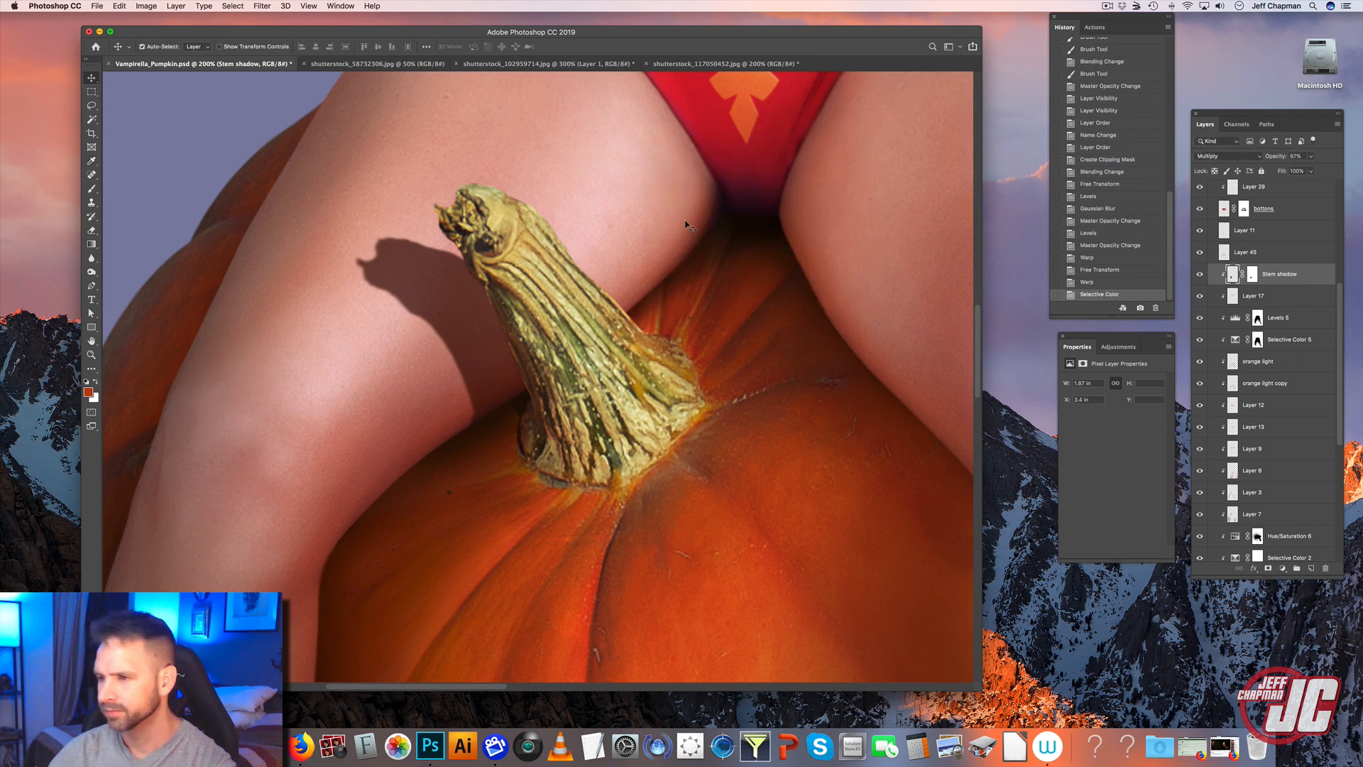
pyautogui.click(1311, 157)
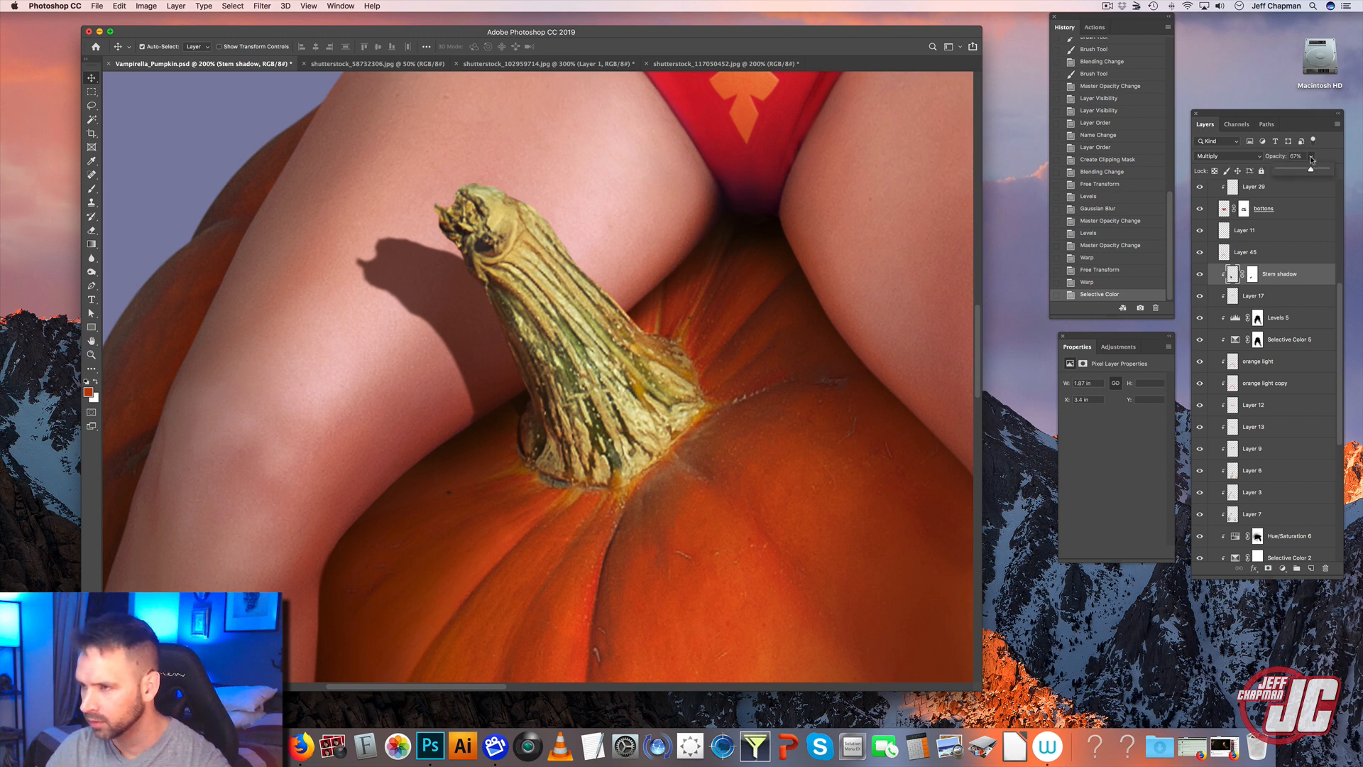
pyautogui.moveTo(1316, 171); pyautogui.dragTo(1314, 169)
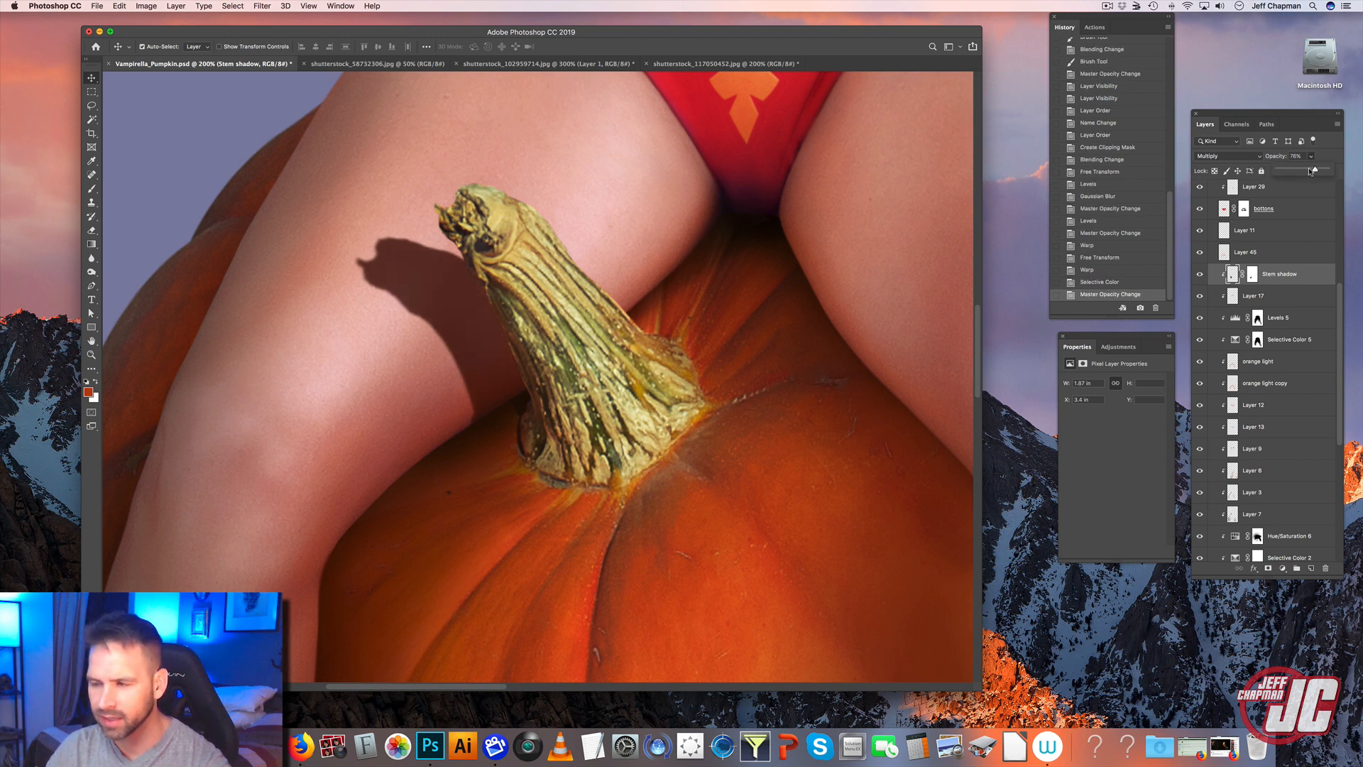
# - Fade the far tip of the stem's shadow by painting black on the Stem shadow mask with a large soft brush at 24% opacity
pyautogui.click(1252, 276)
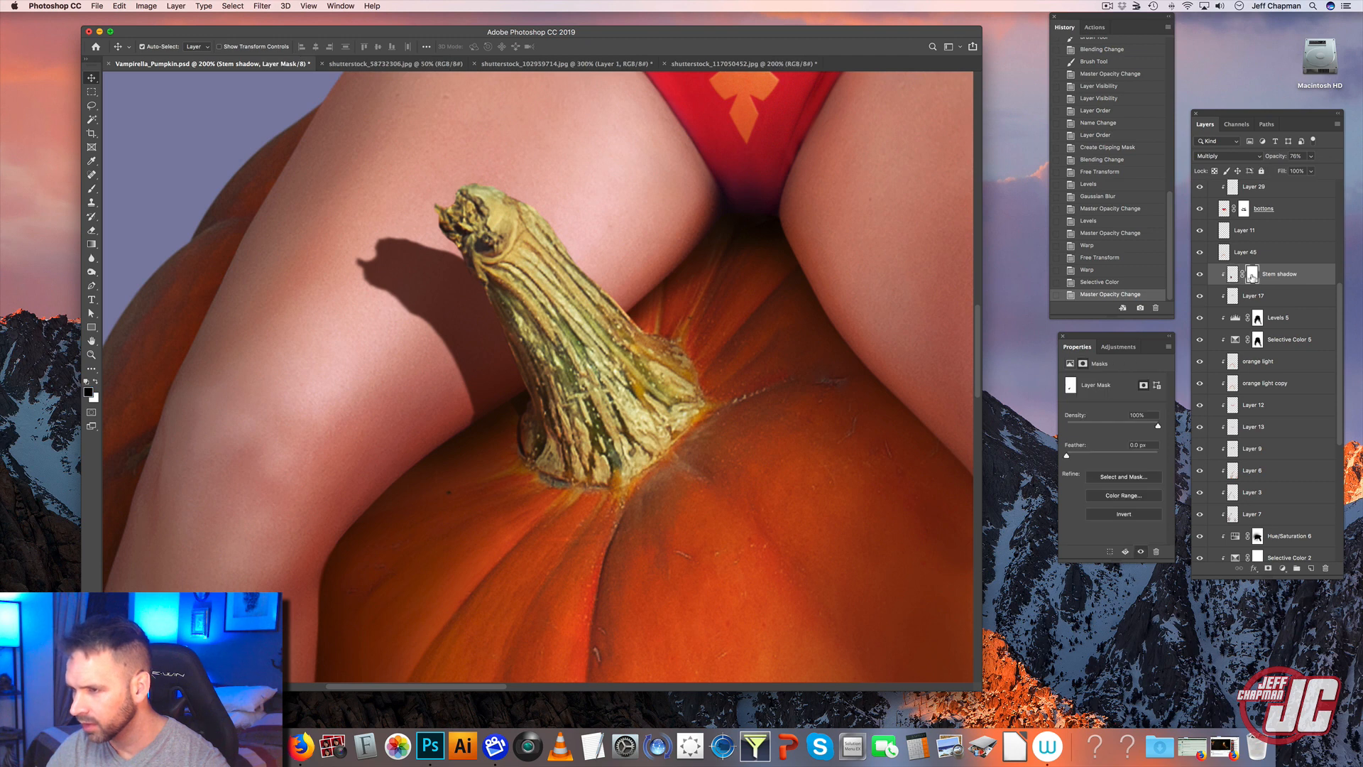
pyautogui.press('b')
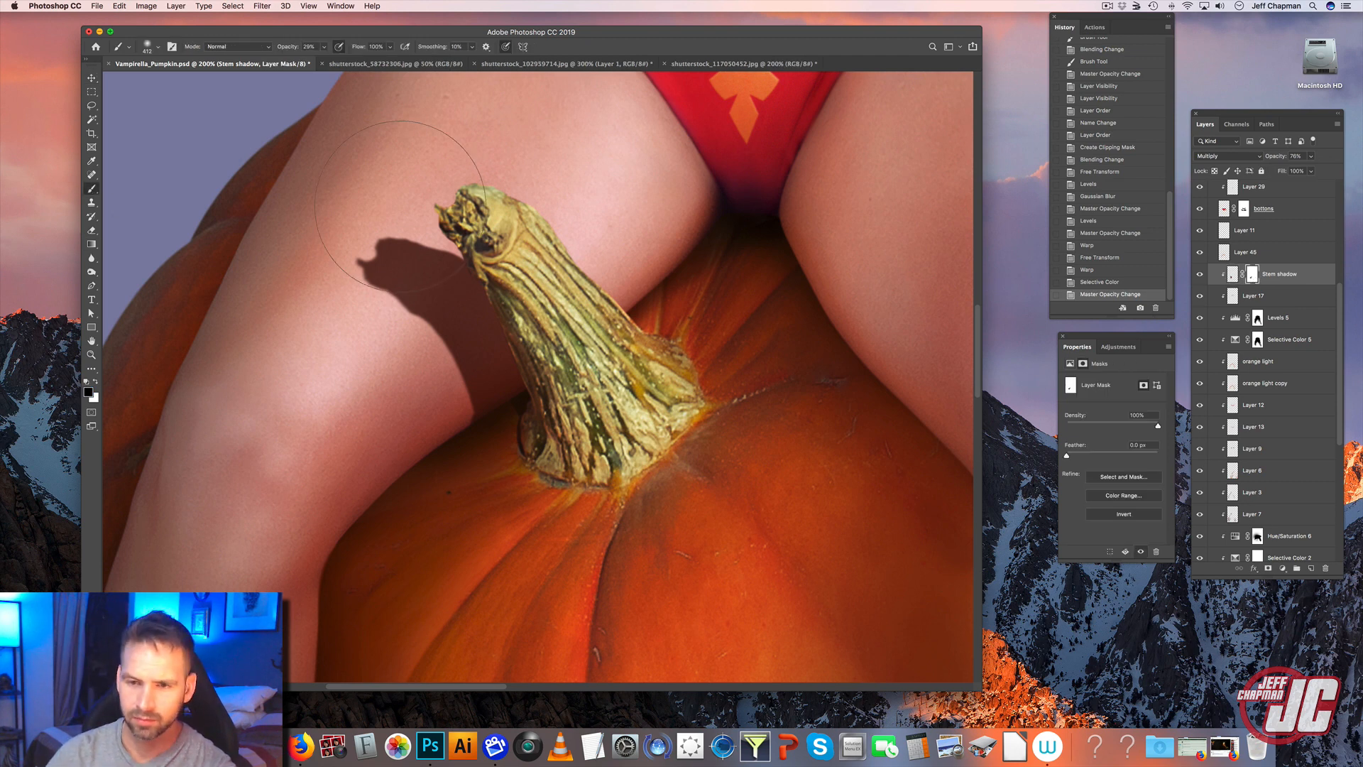
pyautogui.rightClick(401, 200)
pyautogui.click(323, 47)
pyautogui.moveTo(324, 60); pyautogui.dragTo(321, 60)
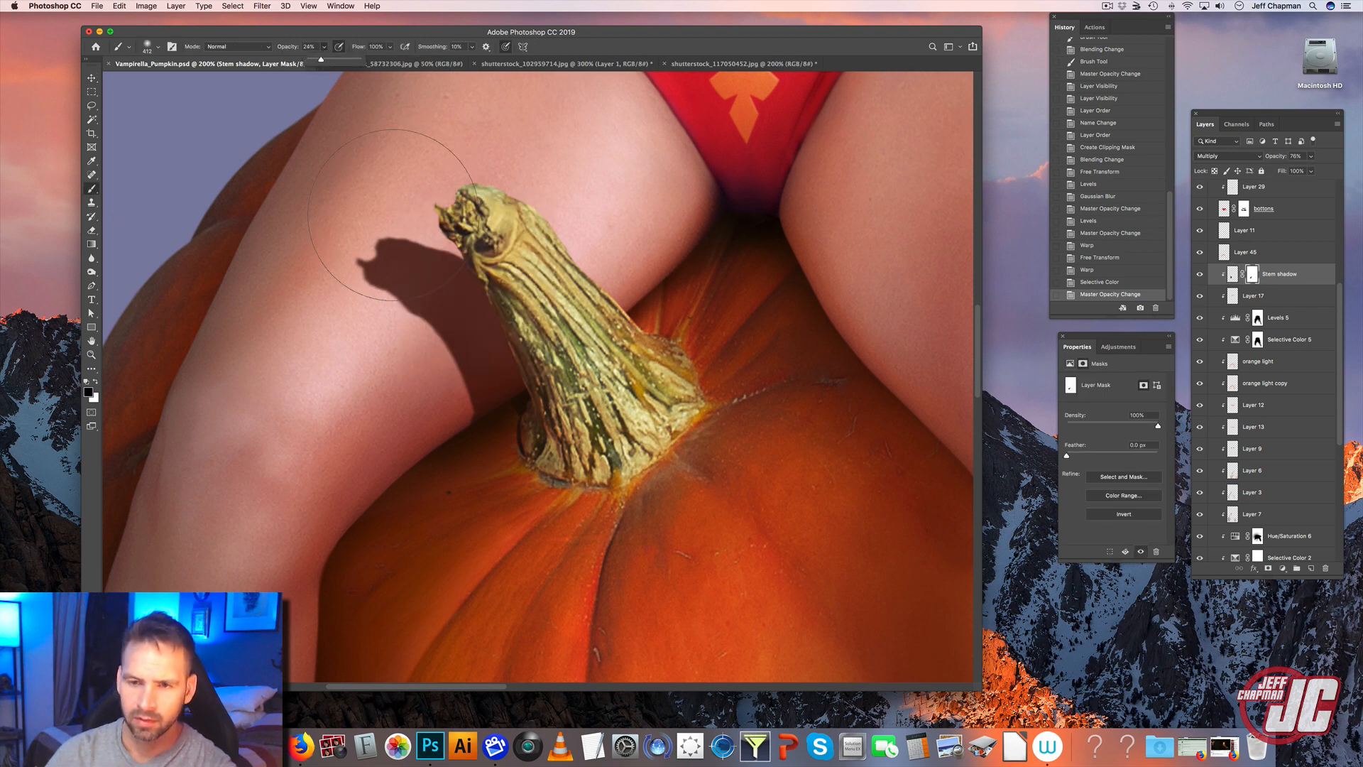
pyautogui.moveTo(359, 304); pyautogui.dragTo(426, 234)
pyautogui.moveTo(341, 341); pyautogui.dragTo(415, 250)
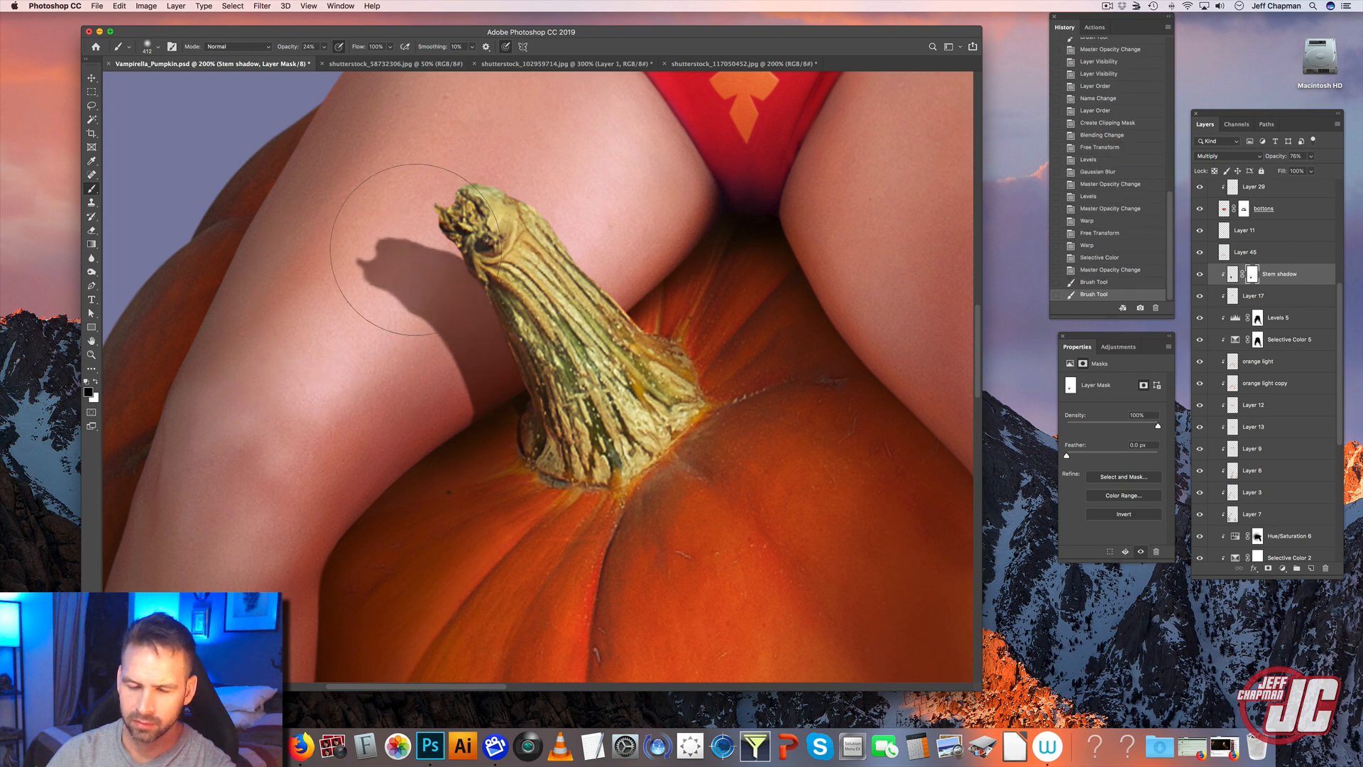
pyautogui.moveTo(304, 335); pyautogui.dragTo(396, 244)
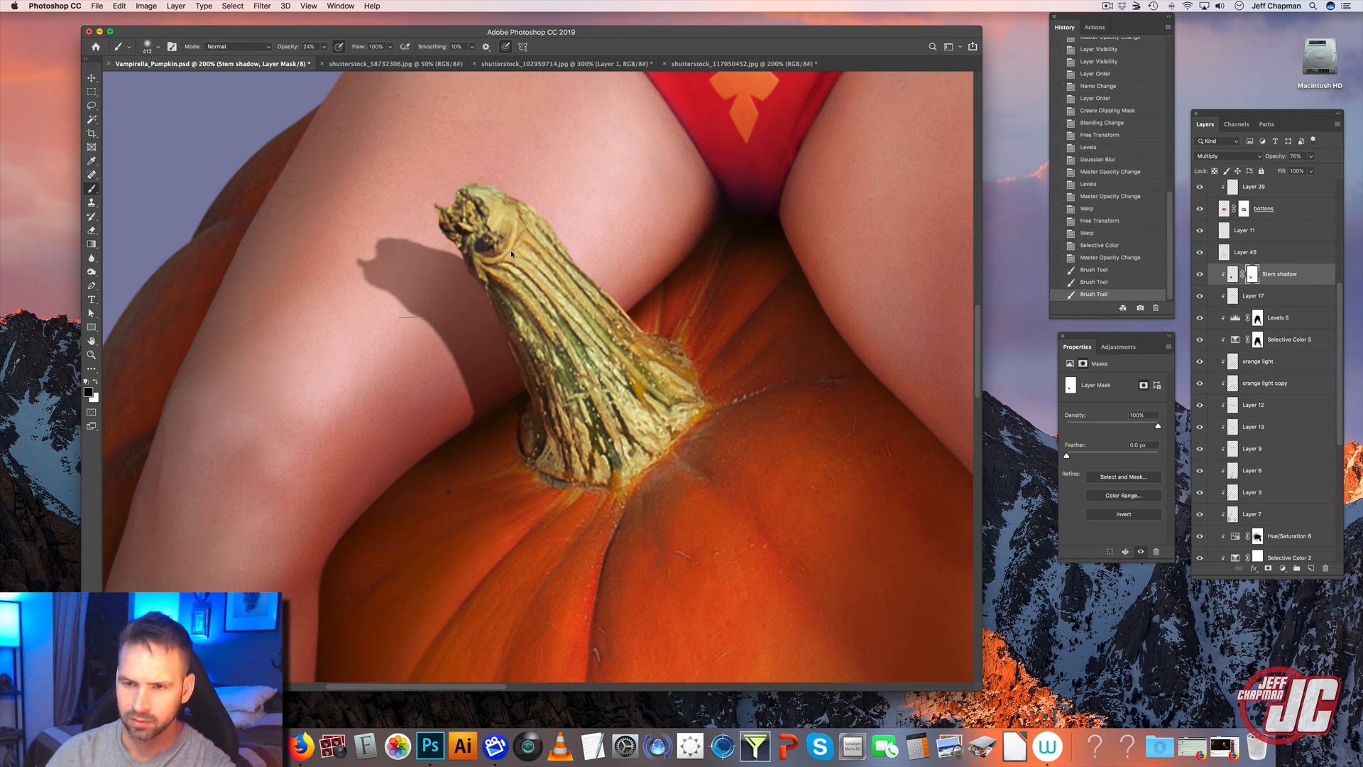
# - Refine the fade along the outer edge of the stem's shadow on its mask, using progressively smaller soft brushes
pyautogui.rightClick(406, 232)
pyautogui.moveTo(514, 254); pyautogui.dragTo(509, 254)
pyautogui.click(452, 189)
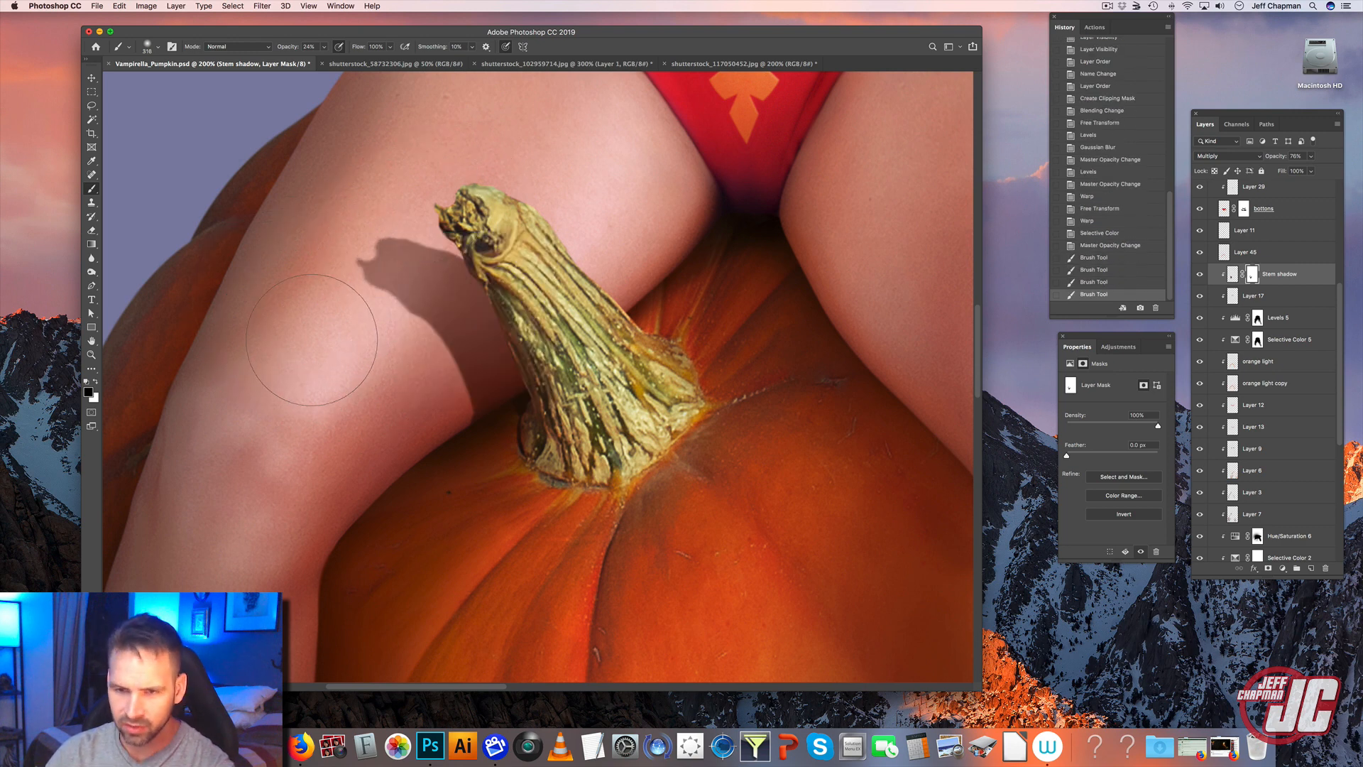
pyautogui.click(313, 329)
pyautogui.rightClick(466, 230)
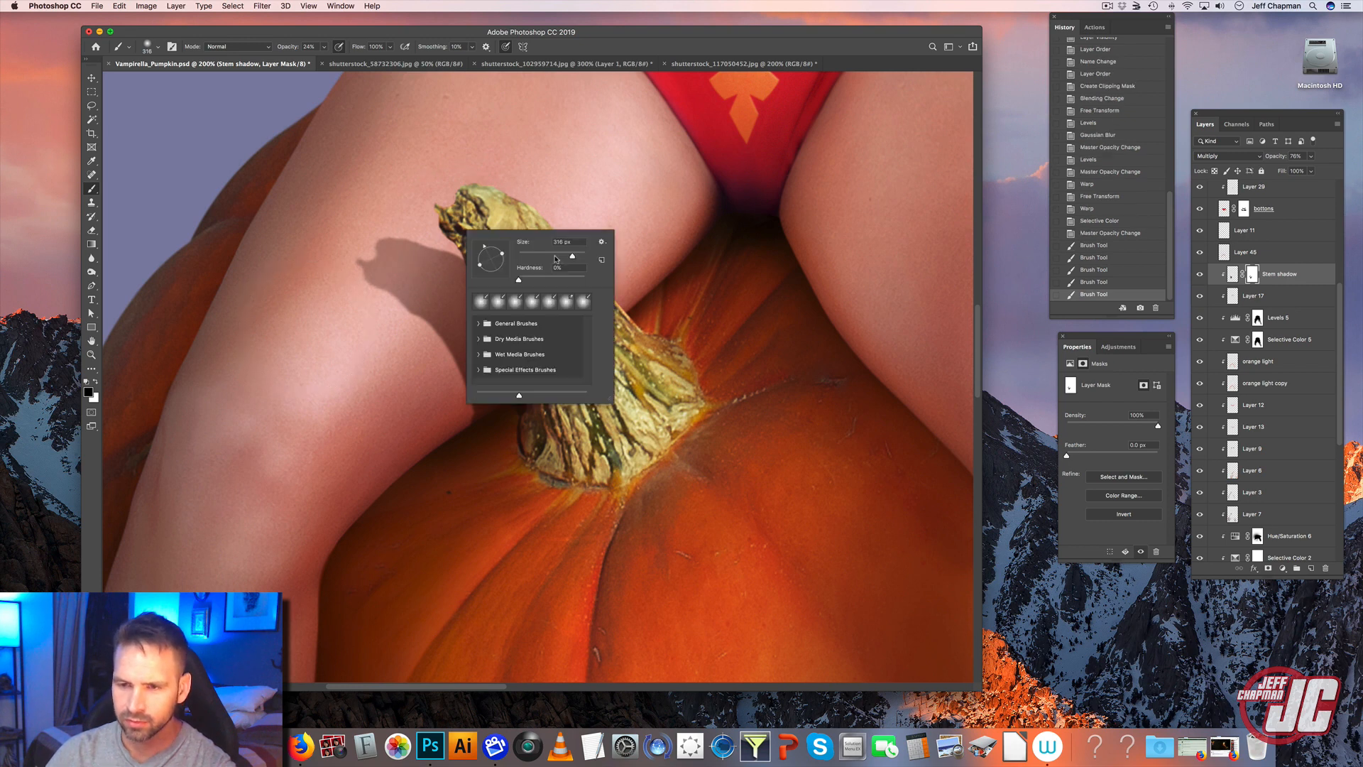
pyautogui.moveTo(572, 257); pyautogui.dragTo(565, 256)
pyautogui.moveTo(433, 403); pyautogui.dragTo(429, 327)
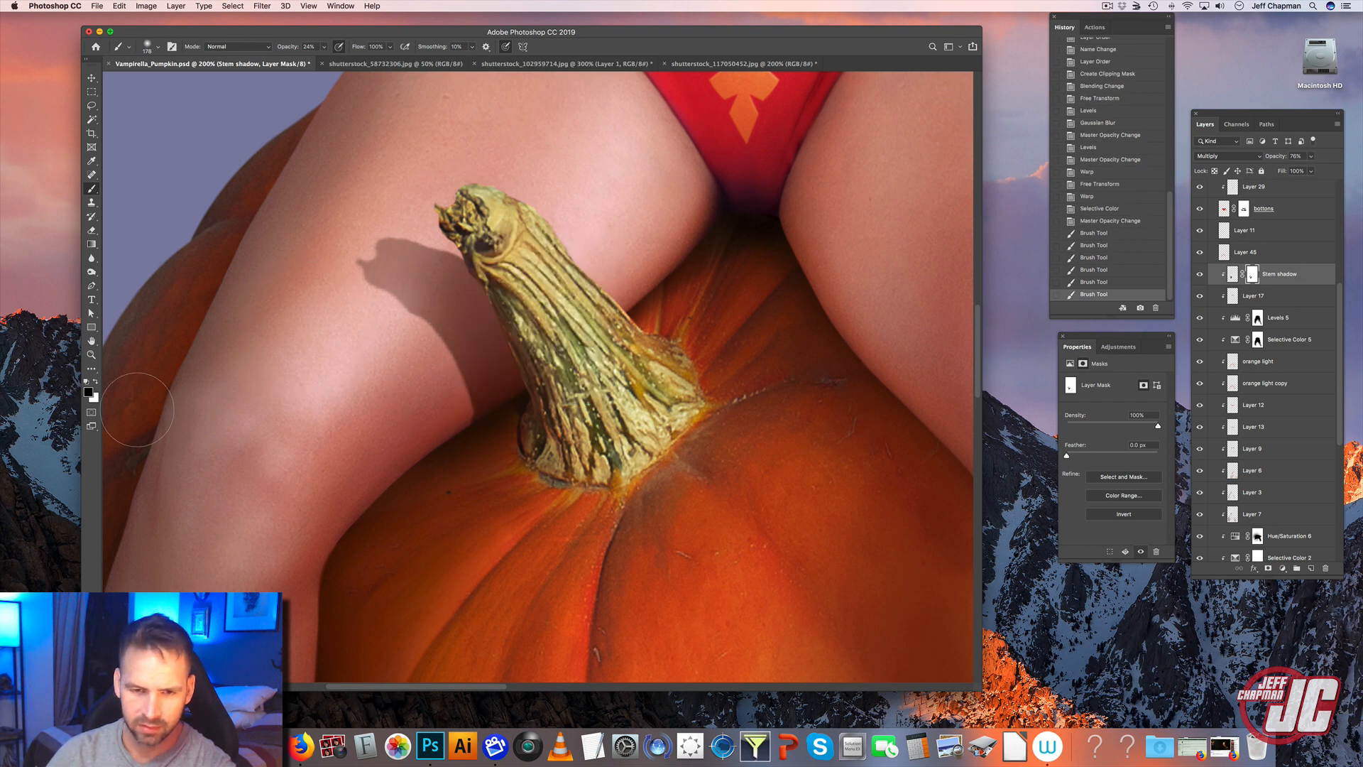
# - Paint black and sampled dark skin-tone shading on Layer 46 where the stem base meets the left-hand thigh, using a soft brush at 15% opacity
pyautogui.click(96, 381)
pyautogui.click(325, 47)
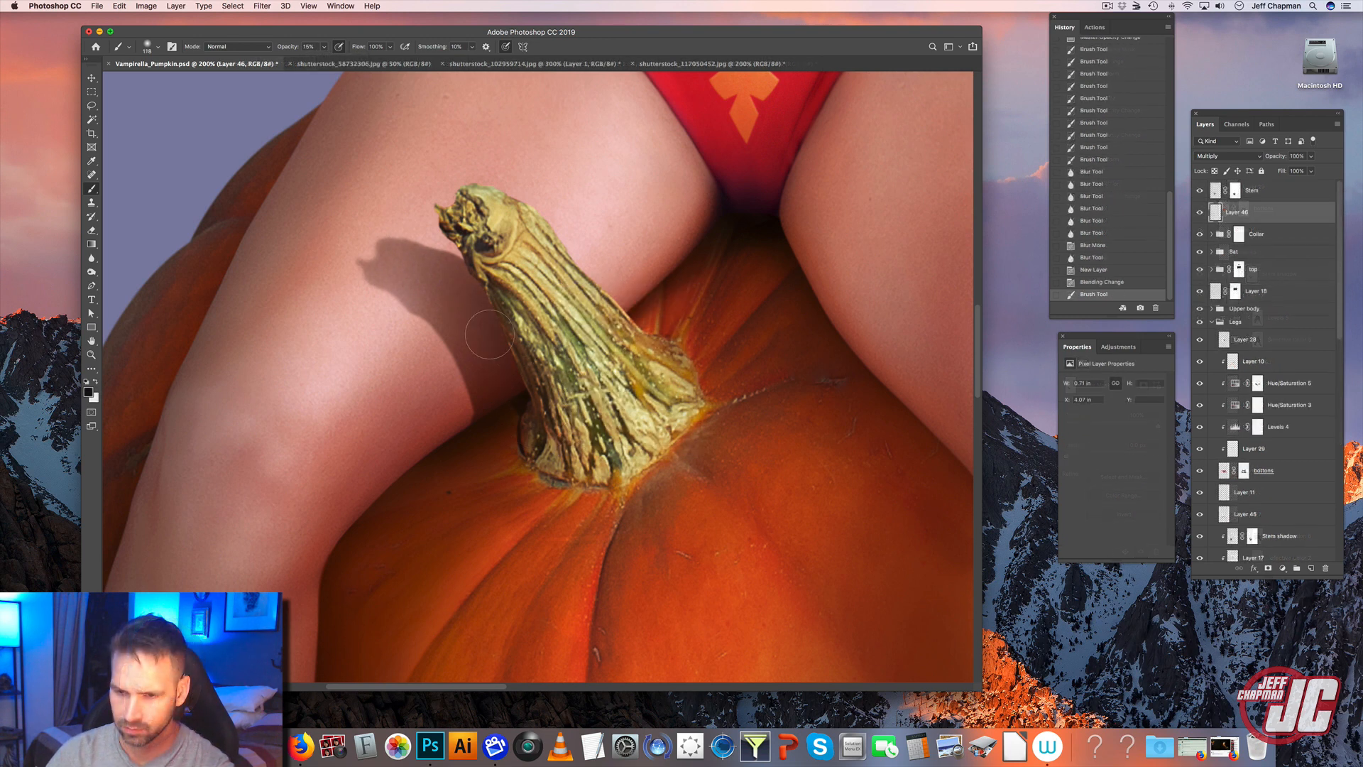
pyautogui.moveTo(490, 334); pyautogui.dragTo(485, 316)
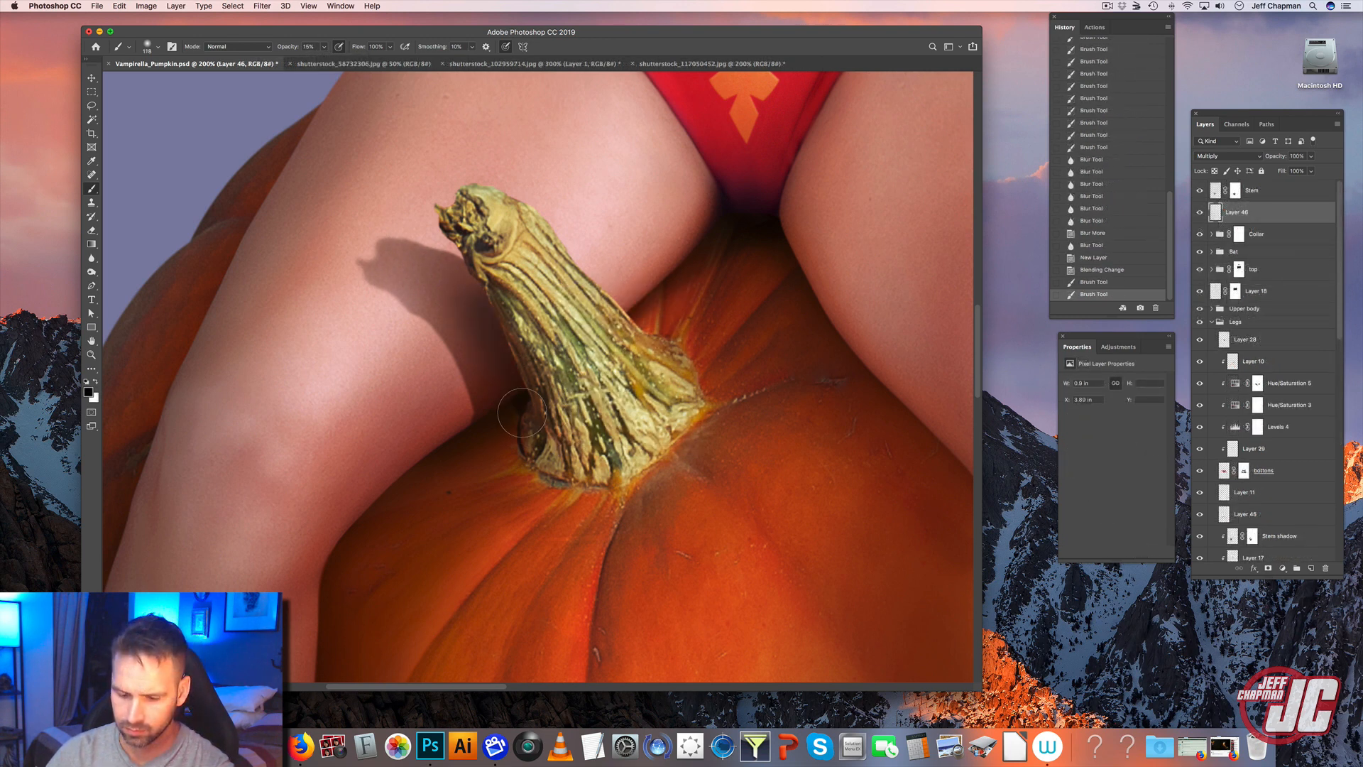
pyautogui.moveTo(522, 417); pyautogui.dragTo(504, 444)
pyautogui.keyDown('alt'); pyautogui.click(478, 402); pyautogui.keyUp('alt')
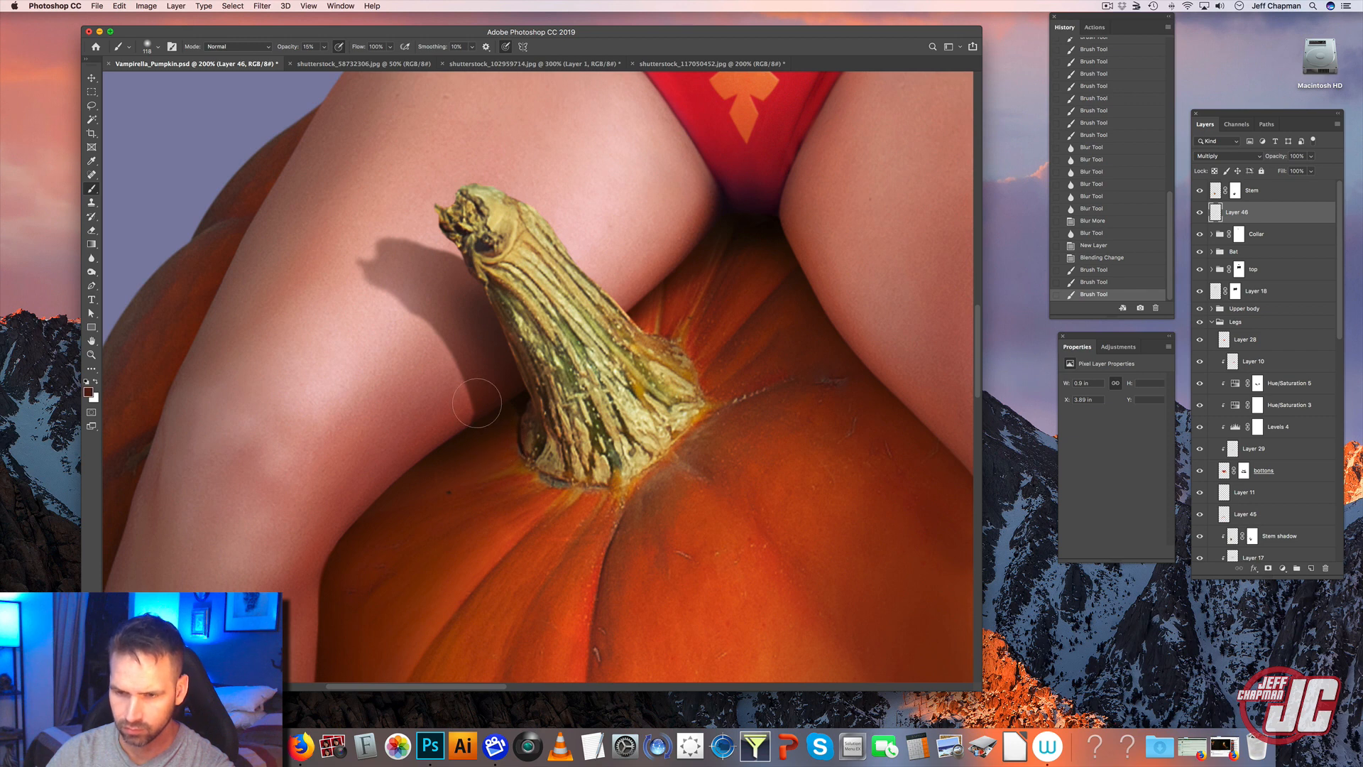
pyautogui.click(519, 386)
pyautogui.click(519, 397)
pyautogui.click(519, 402)
pyautogui.click(520, 405)
pyautogui.click(521, 406)
pyautogui.click(523, 408)
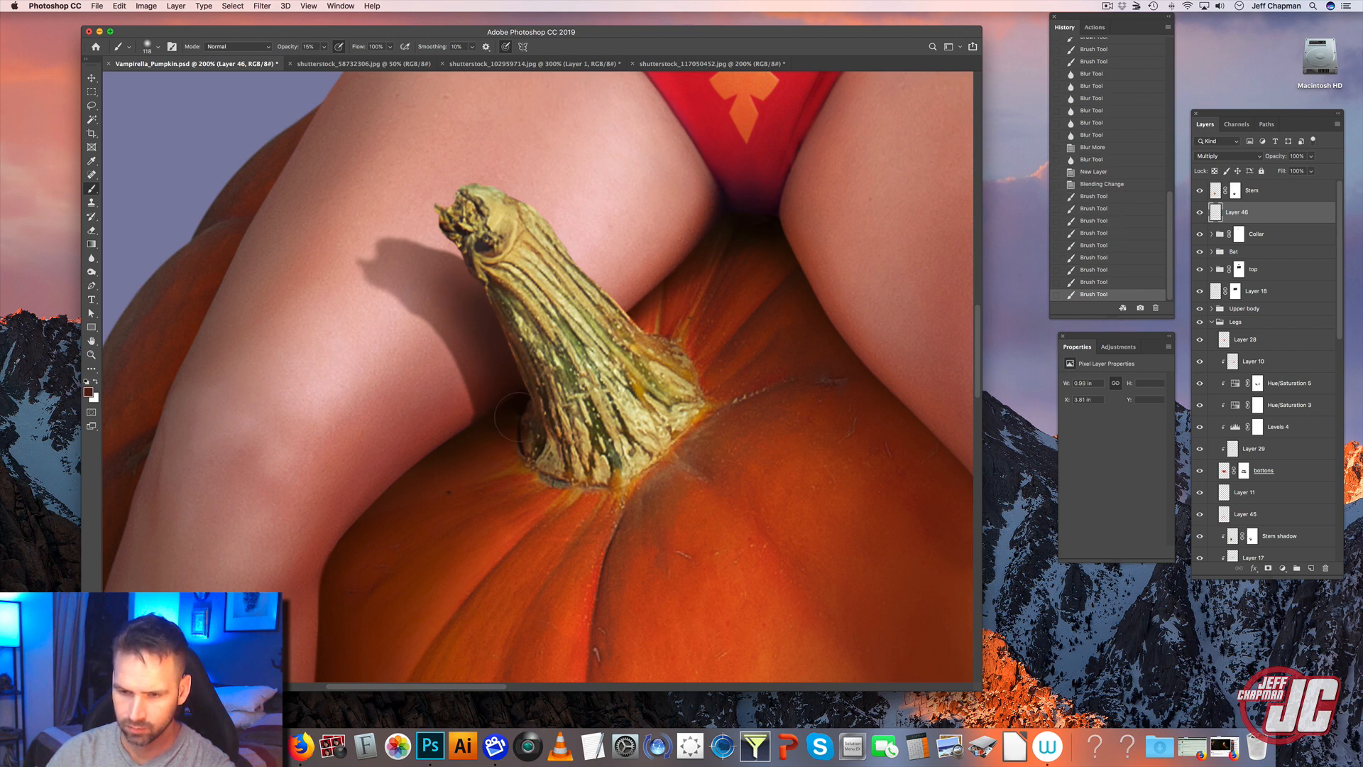
pyautogui.click(525, 410)
pyautogui.click(526, 411)
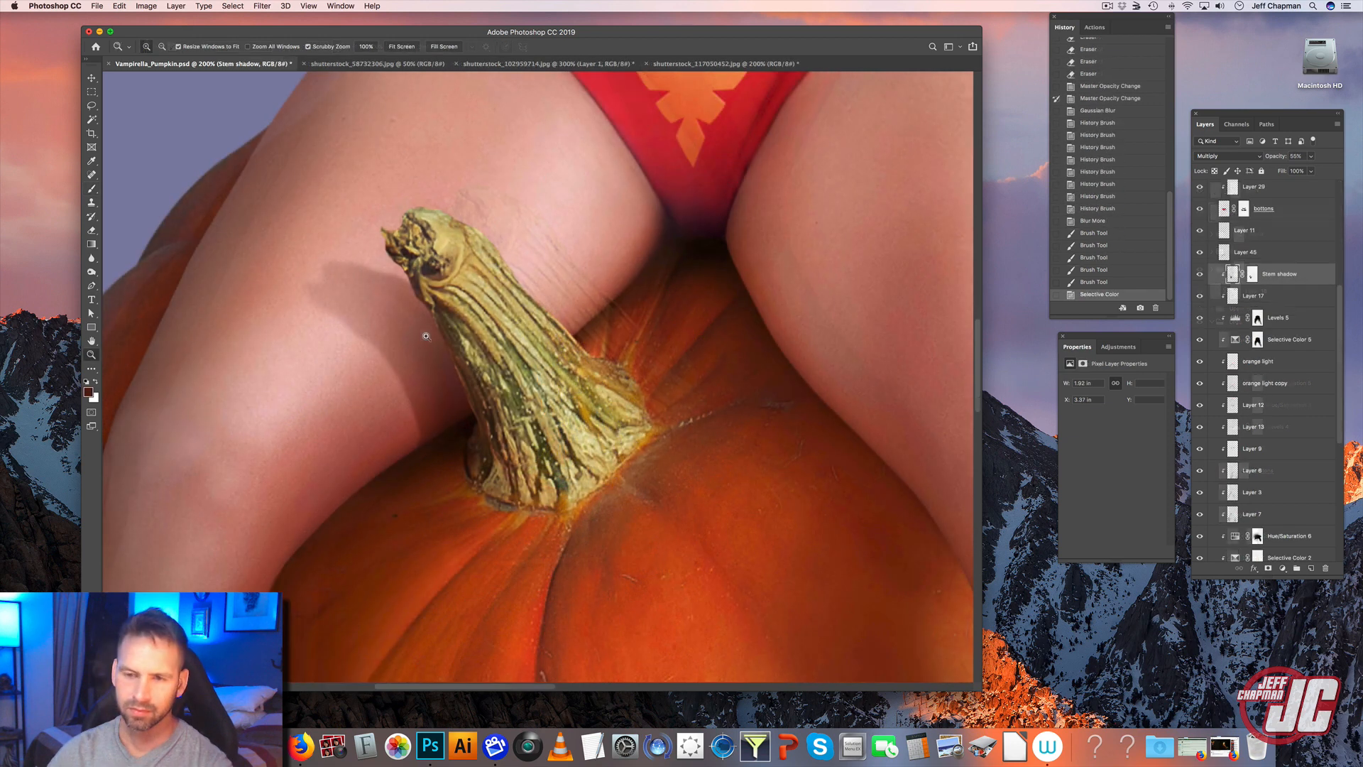
# - Collapse the Legs group in the layer stack
pyautogui.moveTo(429, 349); pyautogui.dragTo(504, 339)
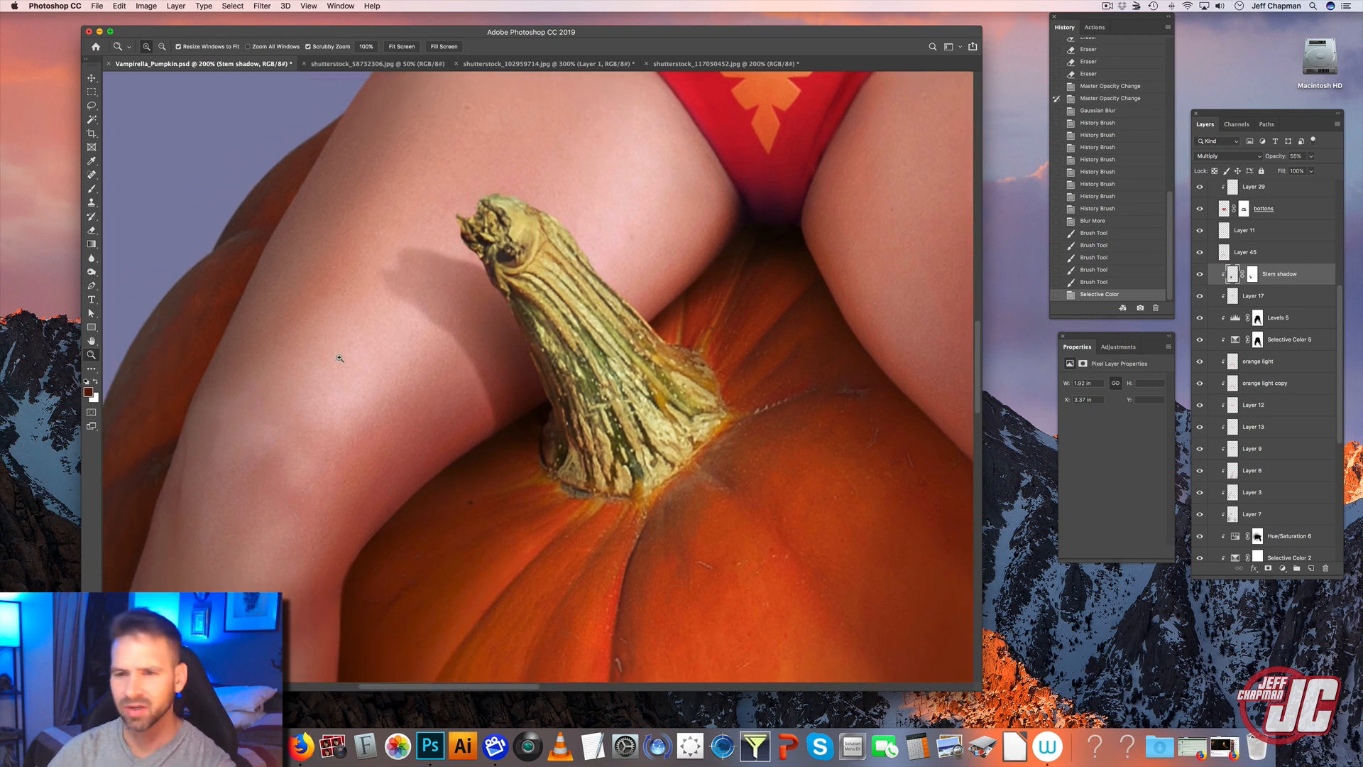
pyautogui.keyDown('alt'); pyautogui.click(577, 425); pyautogui.keyUp('alt')
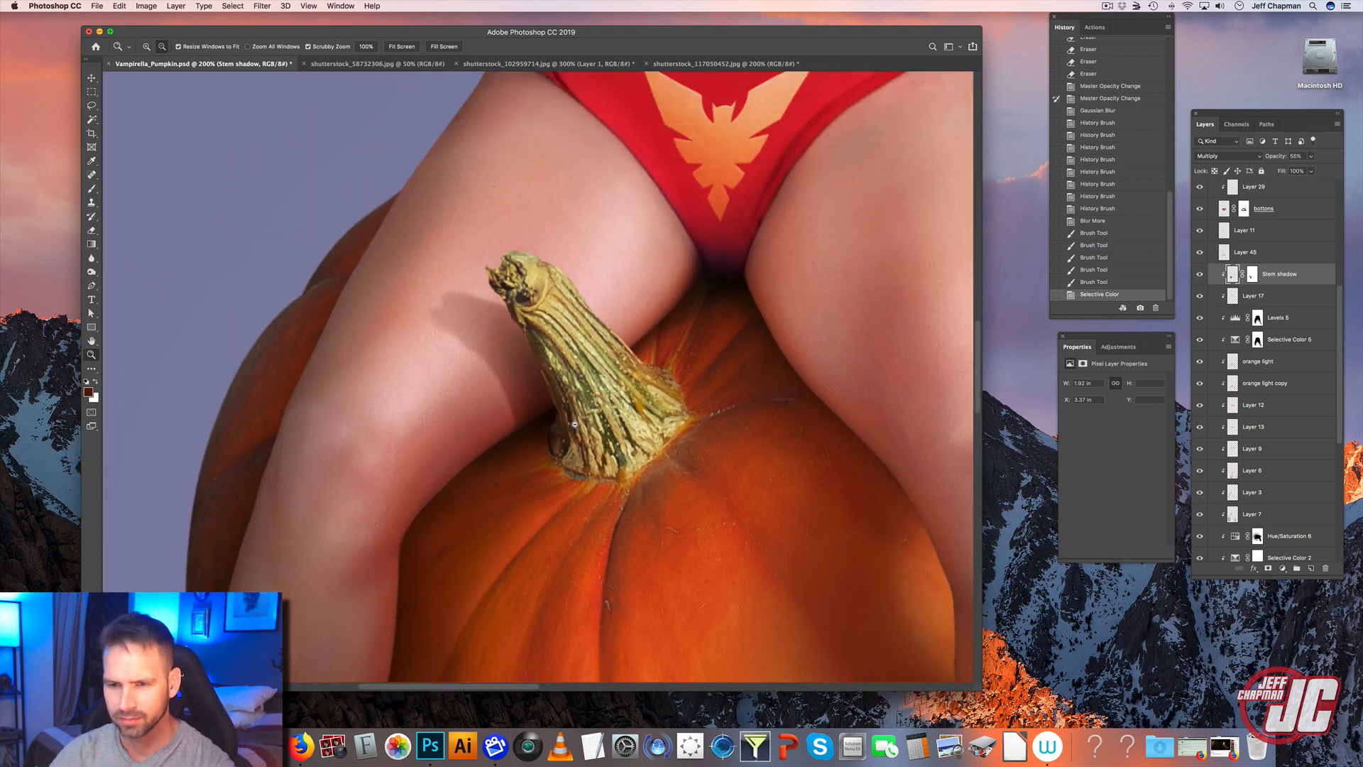
pyautogui.keyDown('alt'); pyautogui.click(578, 424); pyautogui.keyUp('alt')
pyautogui.moveTo(684, 462); pyautogui.dragTo(604, 378)
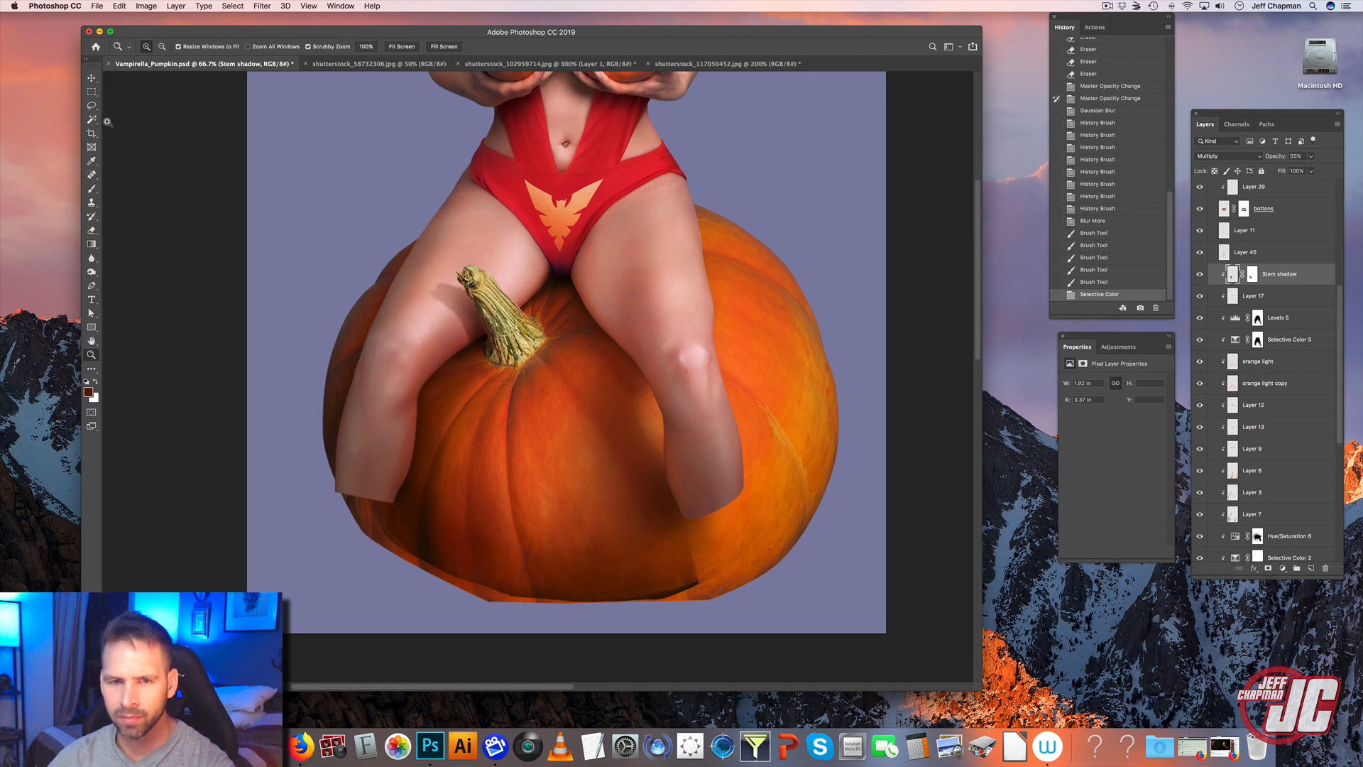
pyautogui.press('v')
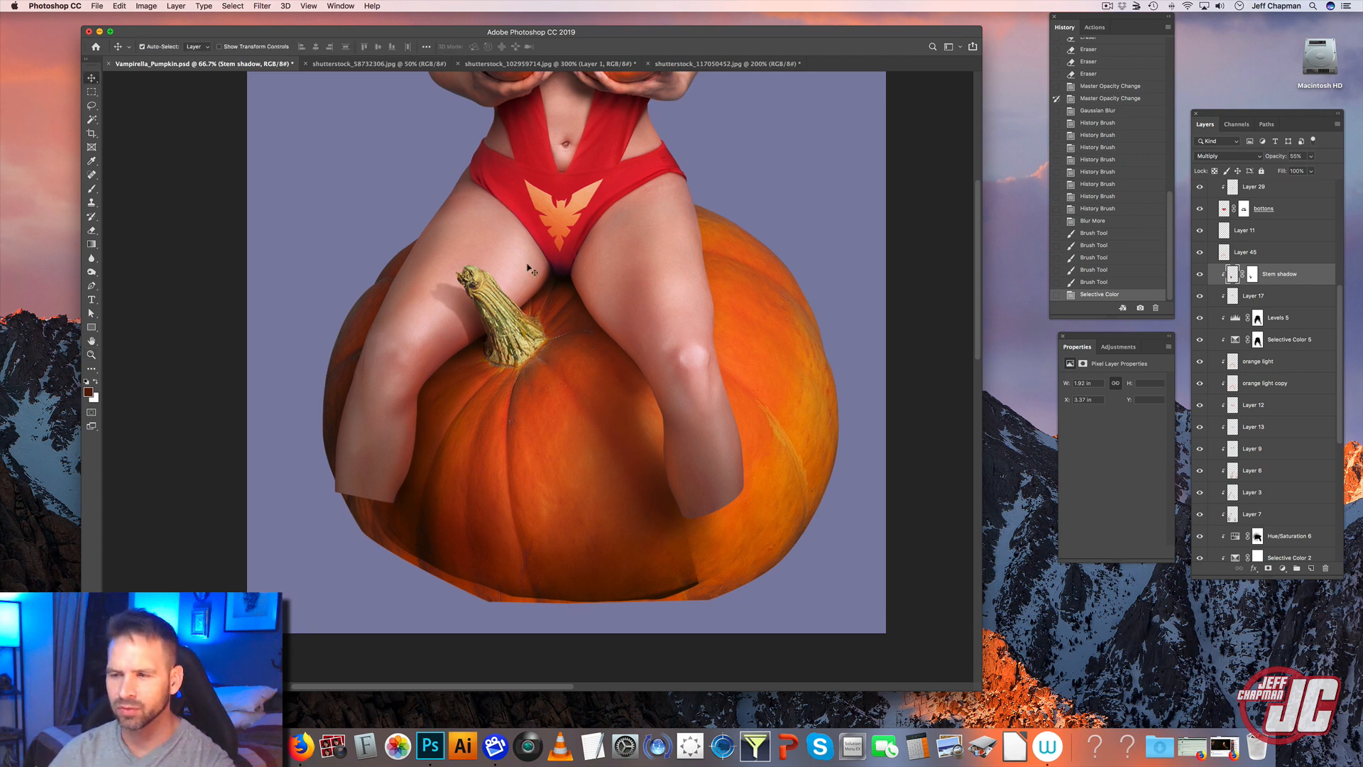
pyautogui.moveTo(1340, 297); pyautogui.dragTo(1340, 217)
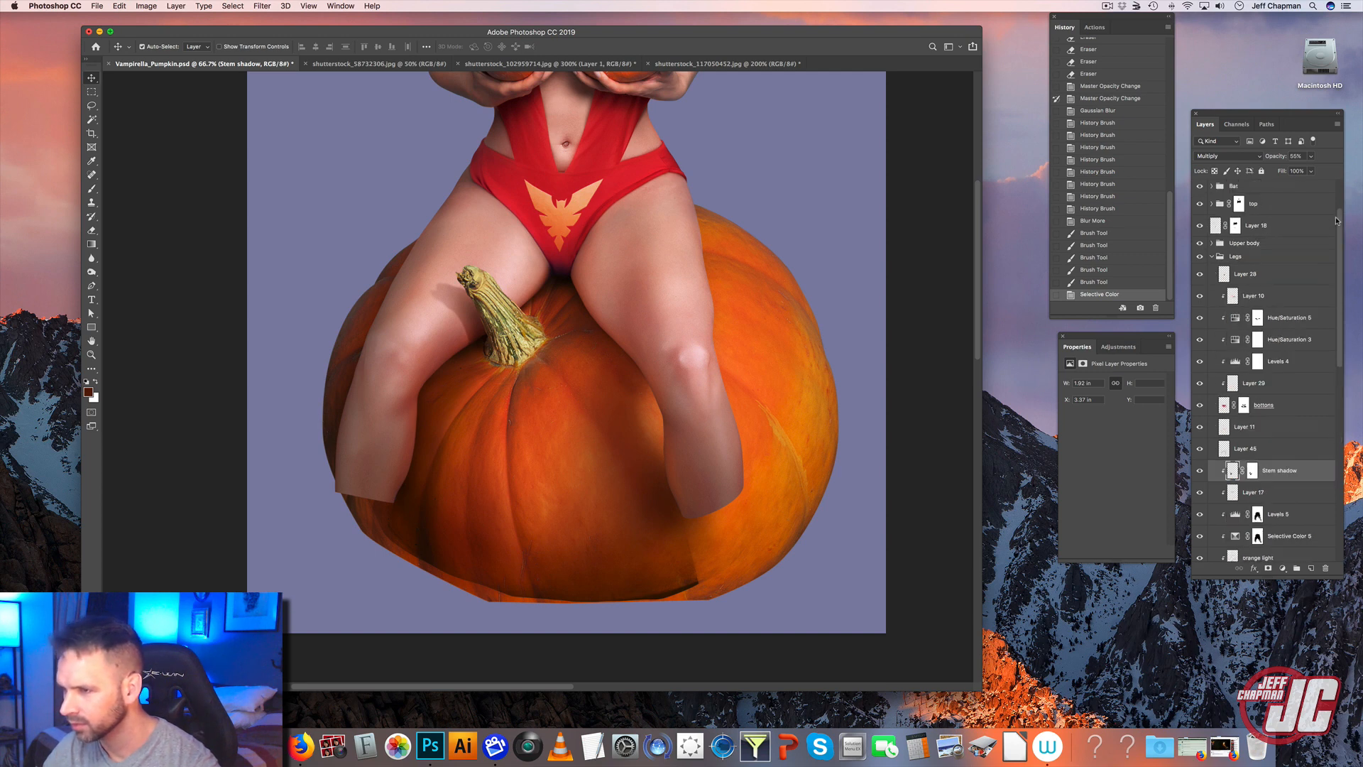
pyautogui.click(1213, 259)
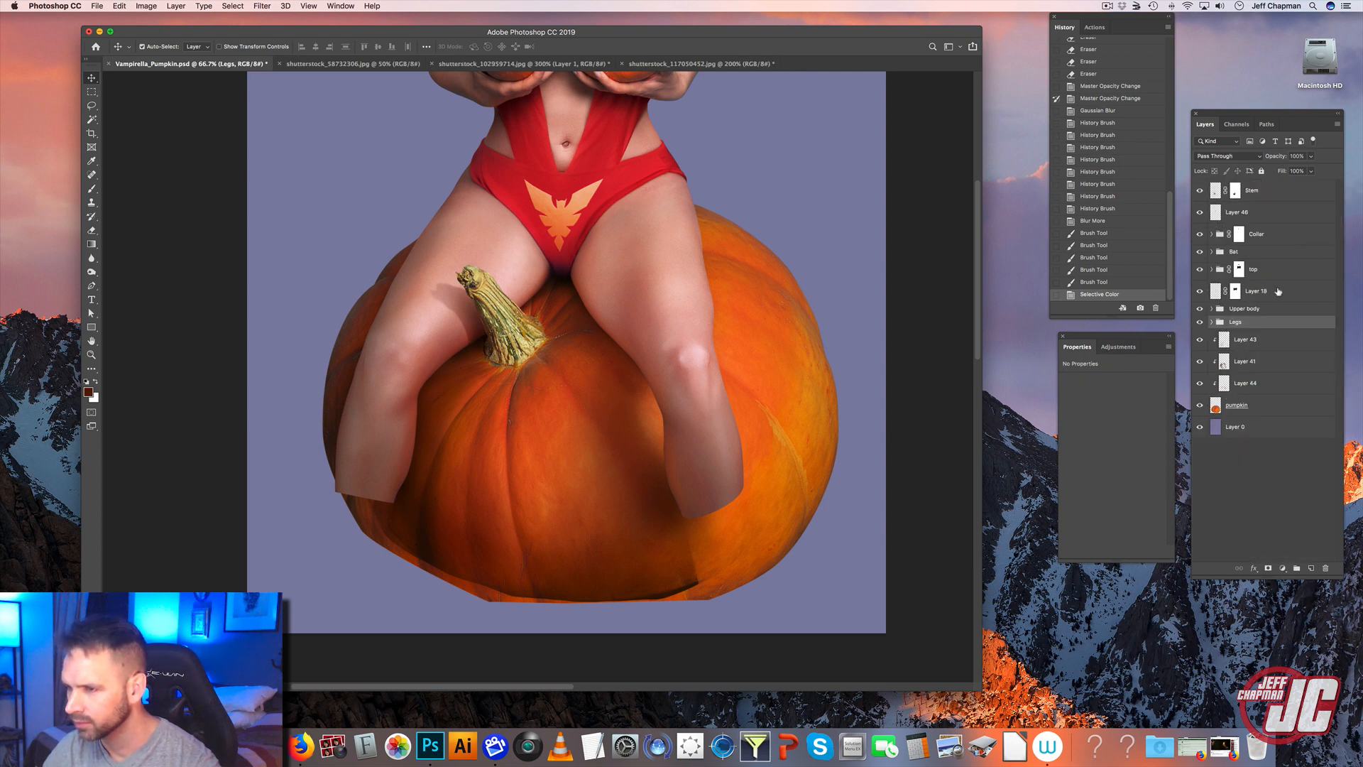
# - Group the pumpkin layer with Layers 43, 41 and 44, and name the group Pumpkin
pyautogui.click(1275, 410)
pyautogui.keyDown('shift'); pyautogui.click(1271, 335); pyautogui.keyUp('shift')
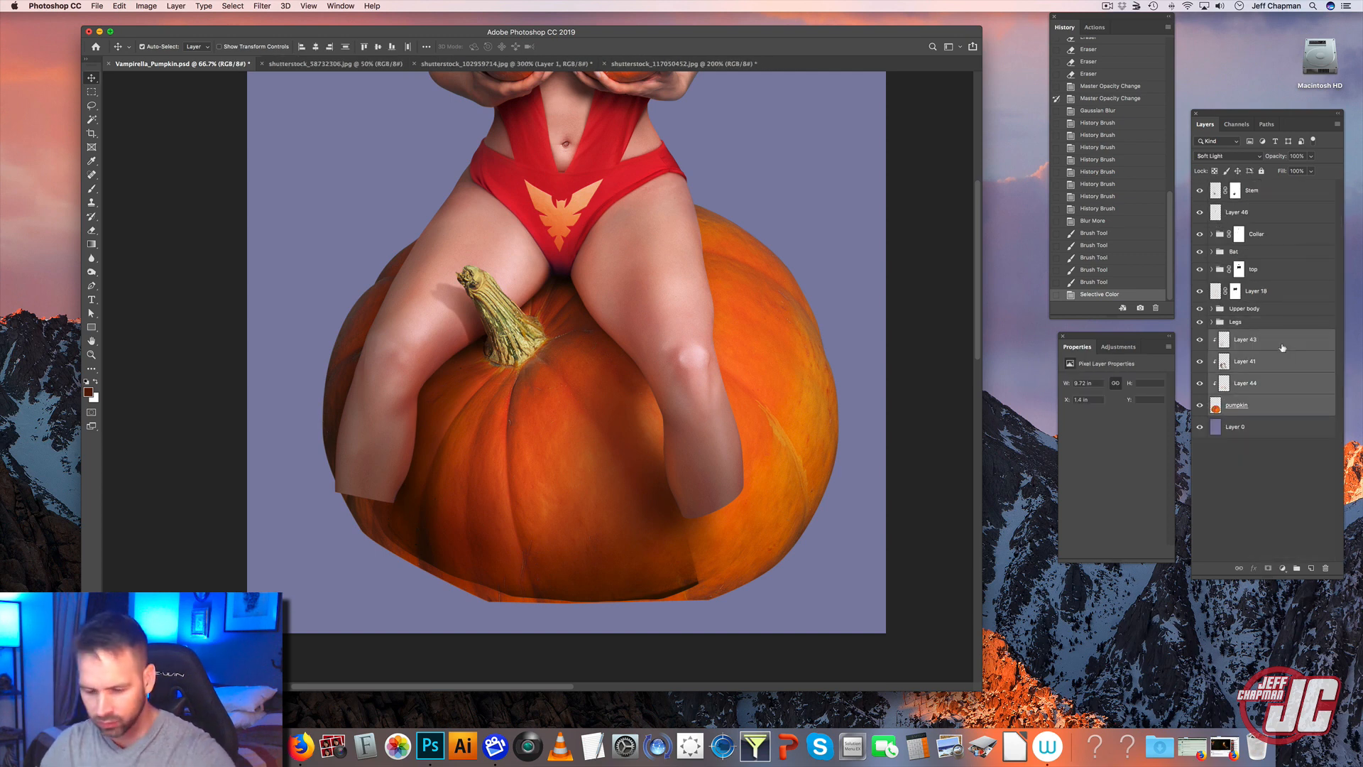
pyautogui.press('super+g')
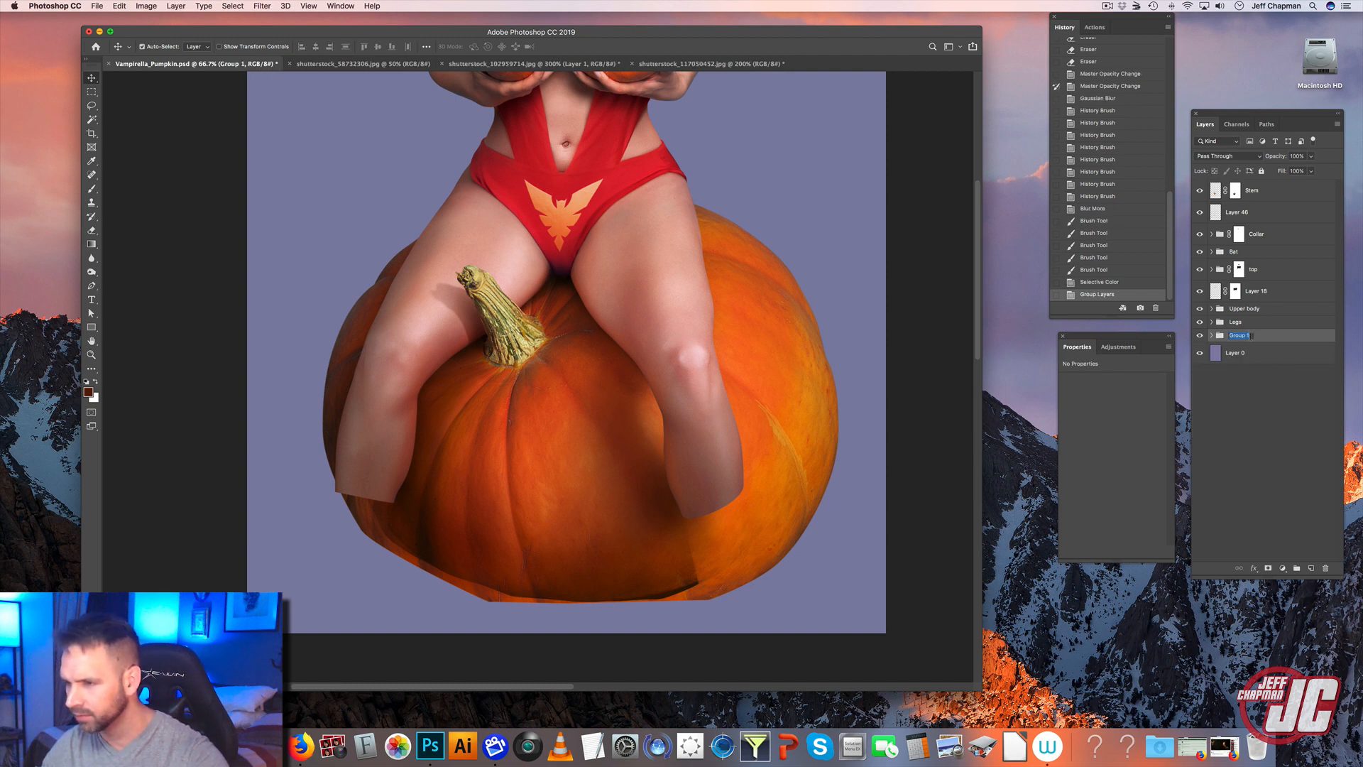
pyautogui.write('Pumpkin')
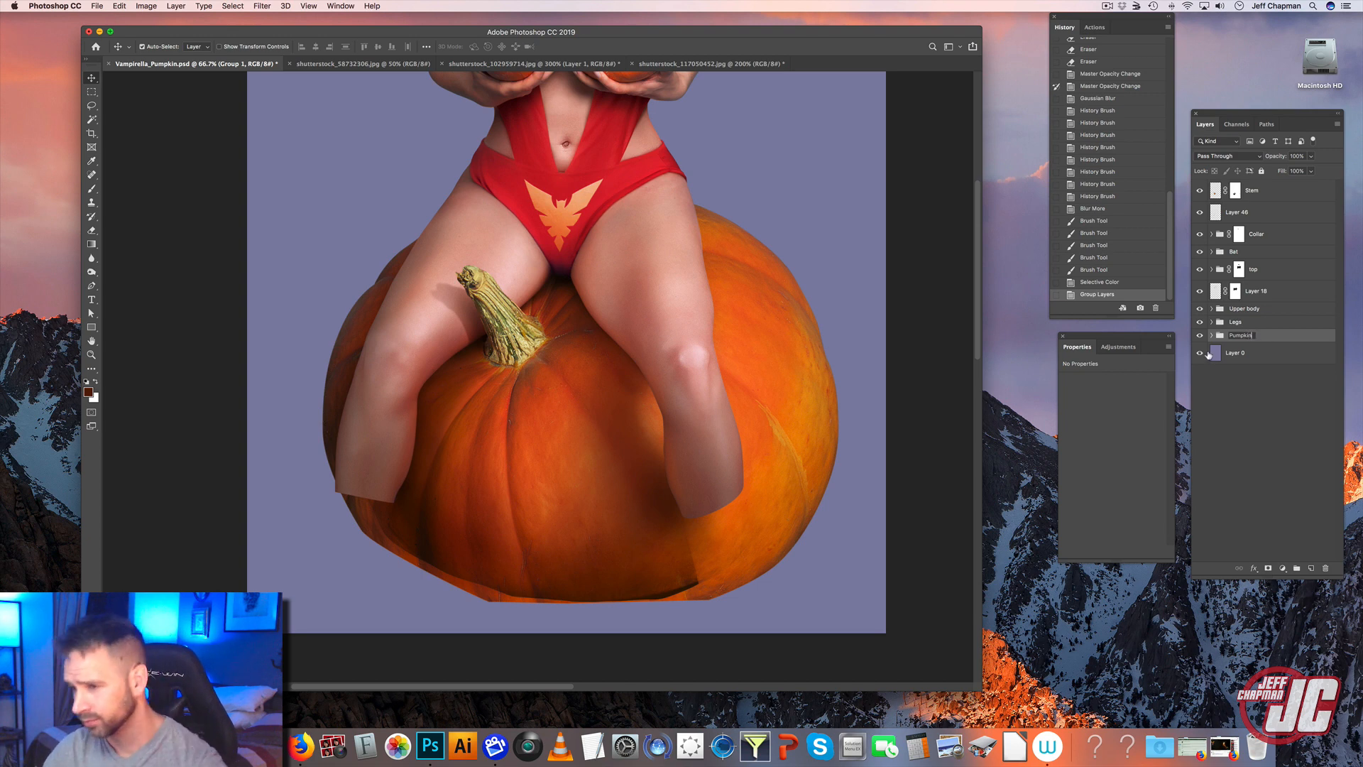
pyautogui.press('Return')
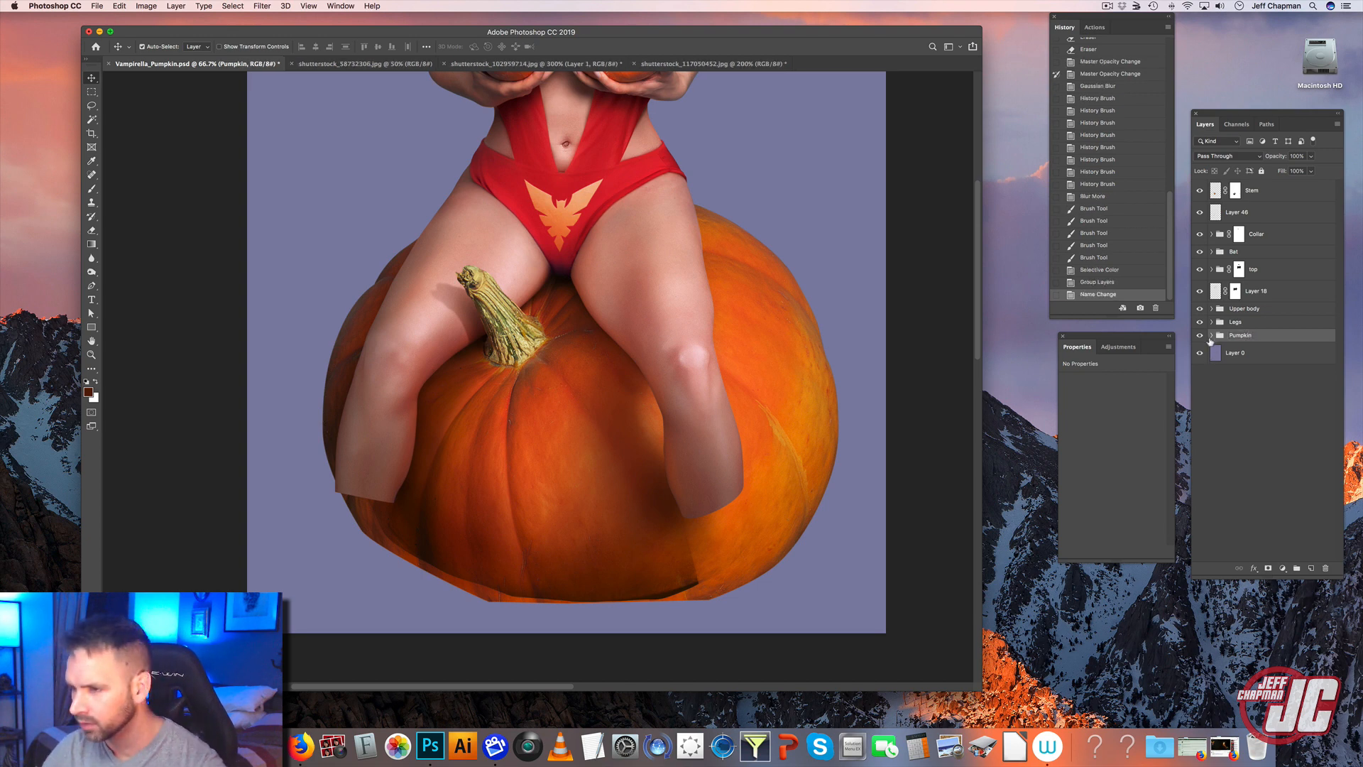
# - Duplicate the pumpkin layer directly above itself inside the Pumpkin group as a clipped copy, and set the copy to Screen blending
pyautogui.click(1212, 335)
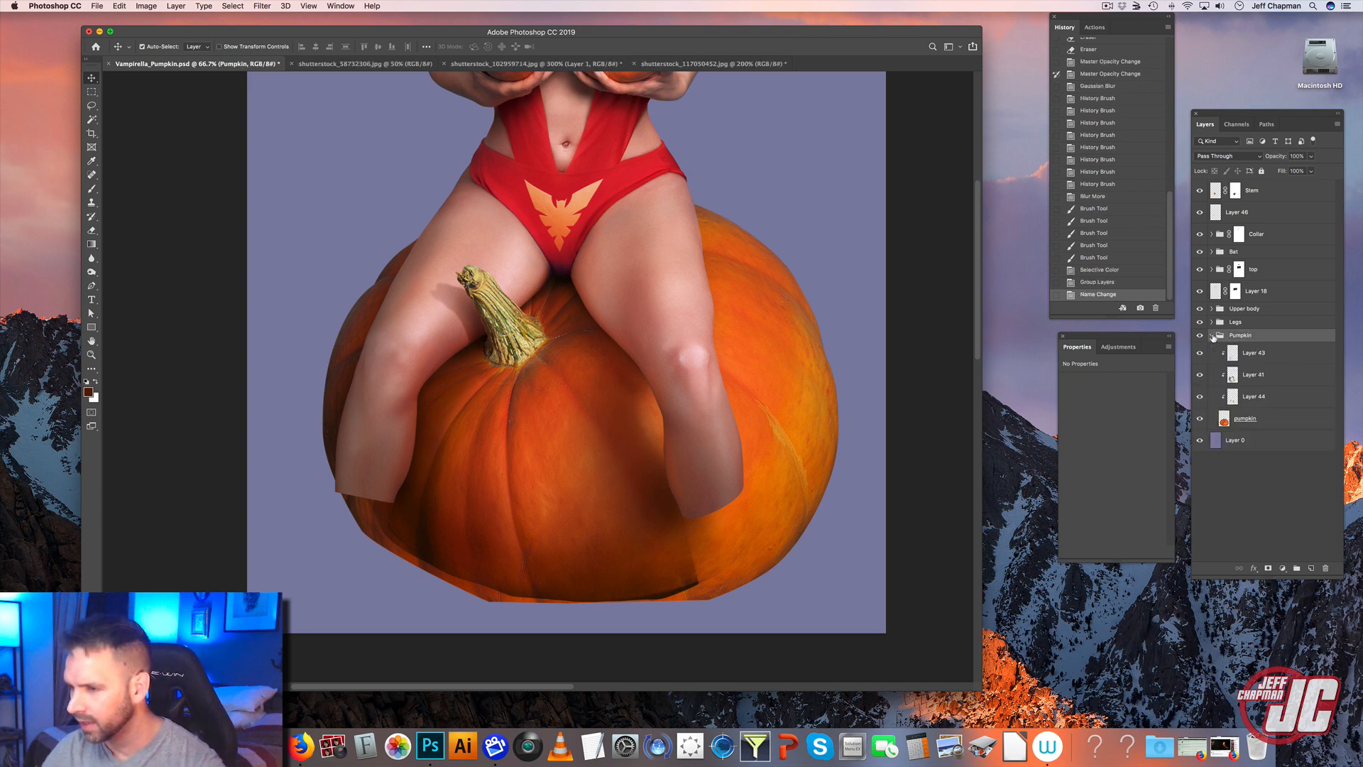
pyautogui.click(1267, 425)
pyautogui.keyDown('alt'); pyautogui.moveTo(1281, 420); pyautogui.dragTo(1303, 413); pyautogui.keyUp('alt')
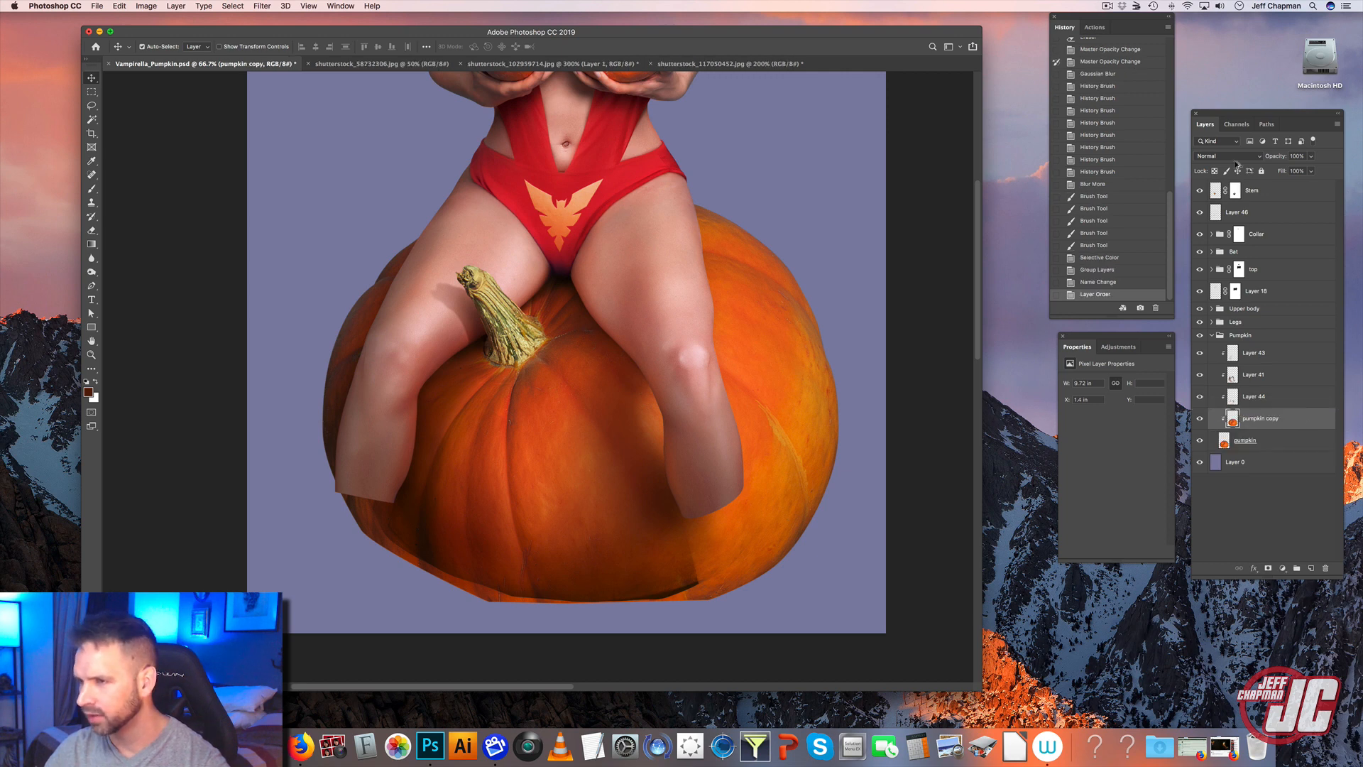
pyautogui.click(1237, 156)
pyautogui.click(1218, 236)
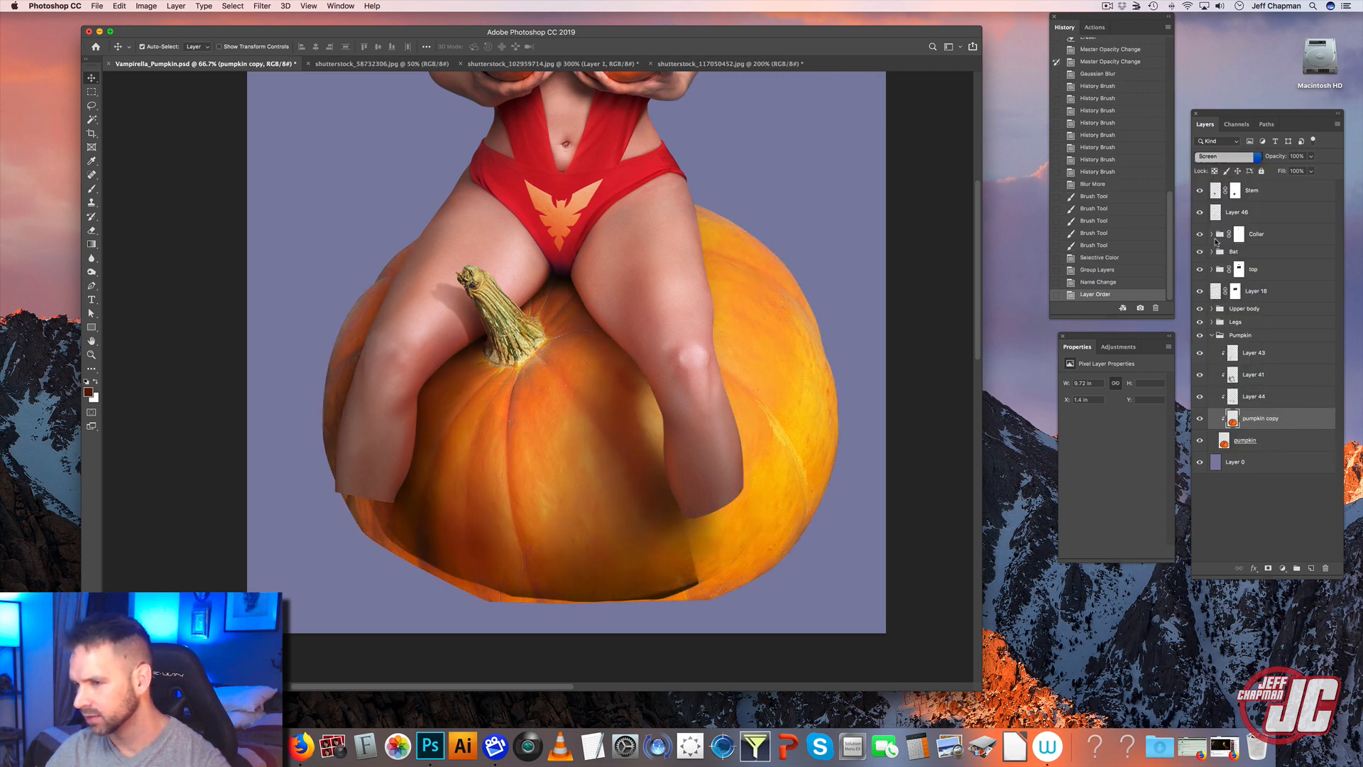
# - Desaturate the pumpkin copy layer
pyautogui.click(146, 6)
pyautogui.moveTo(163, 35)
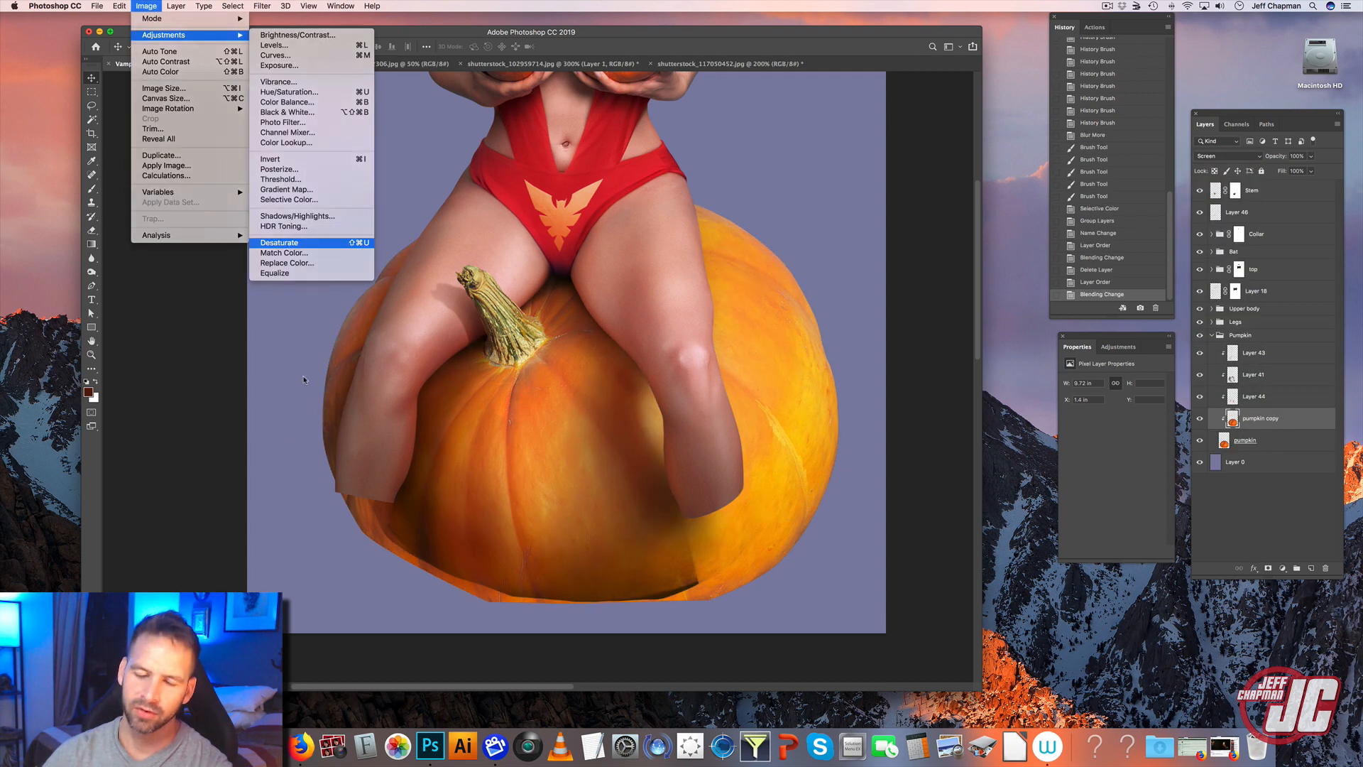
pyautogui.press('Return')
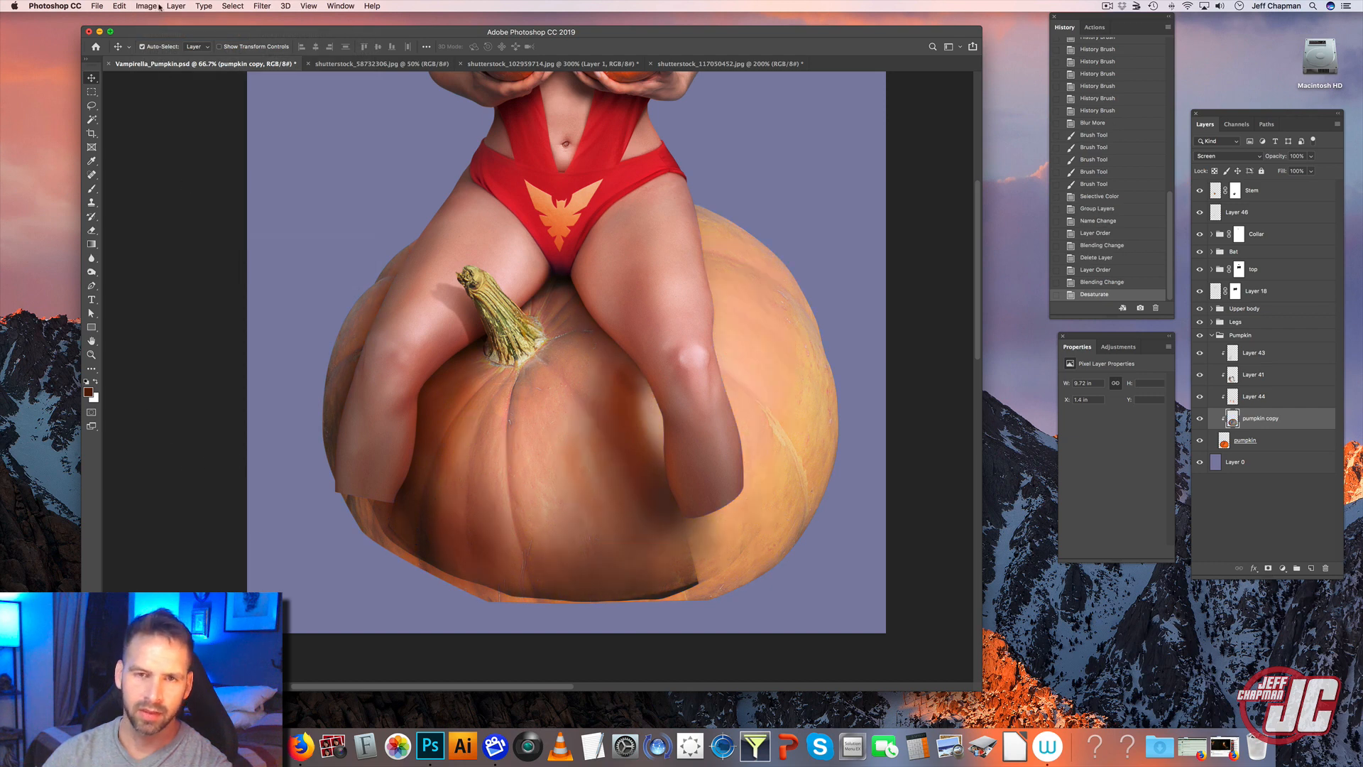
# - Apply Levels to the pumpkin copy, with the black input at 111 and the white input at 210
pyautogui.click(152, 6)
pyautogui.moveTo(163, 35)
pyautogui.click(278, 48)
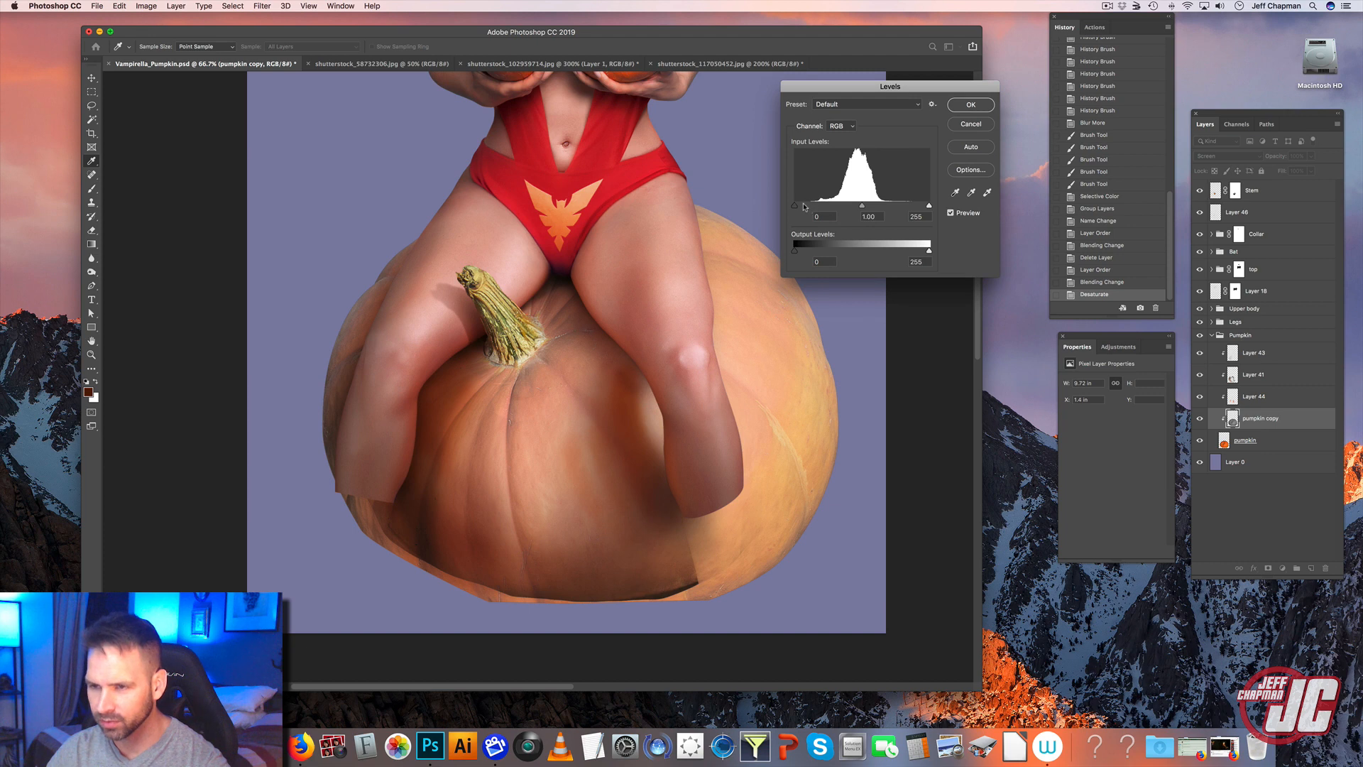
pyautogui.moveTo(803, 205); pyautogui.dragTo(845, 206)
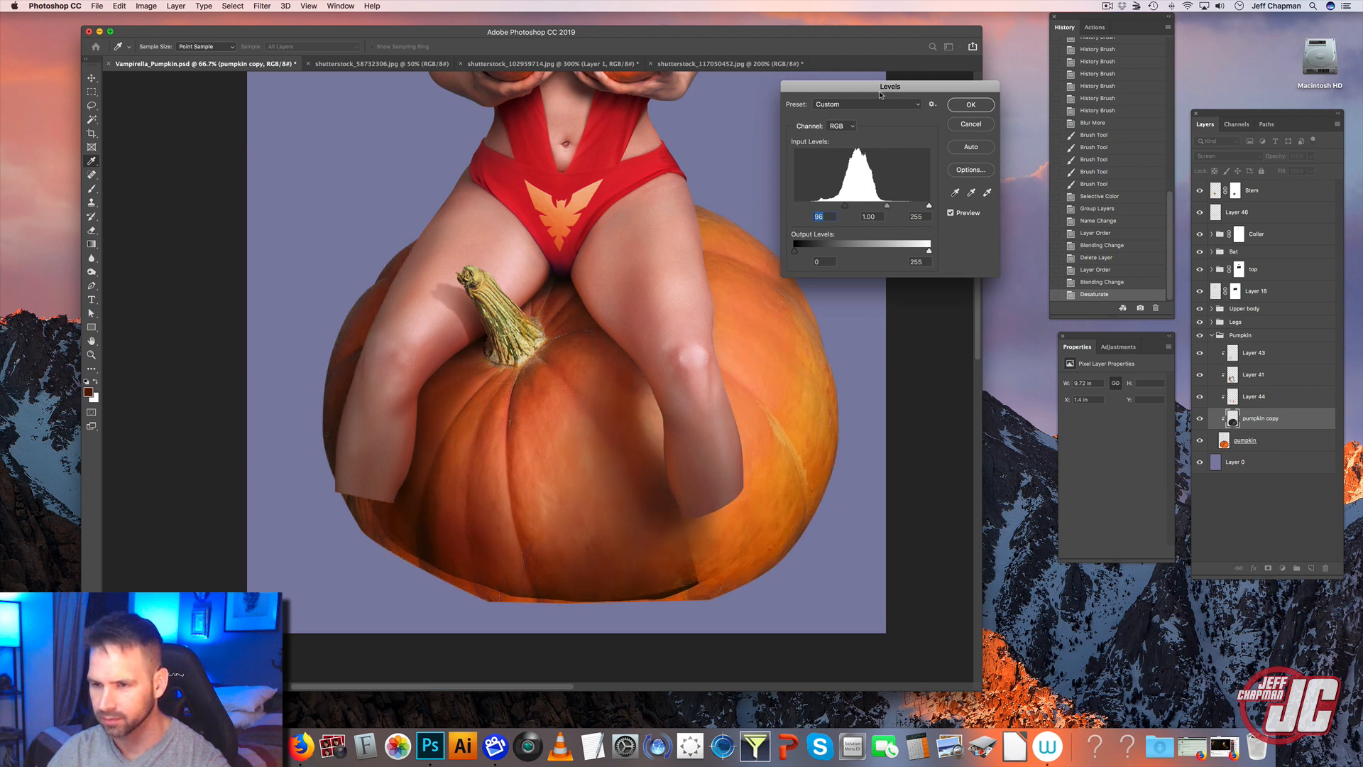
pyautogui.moveTo(907, 86); pyautogui.dragTo(952, 68)
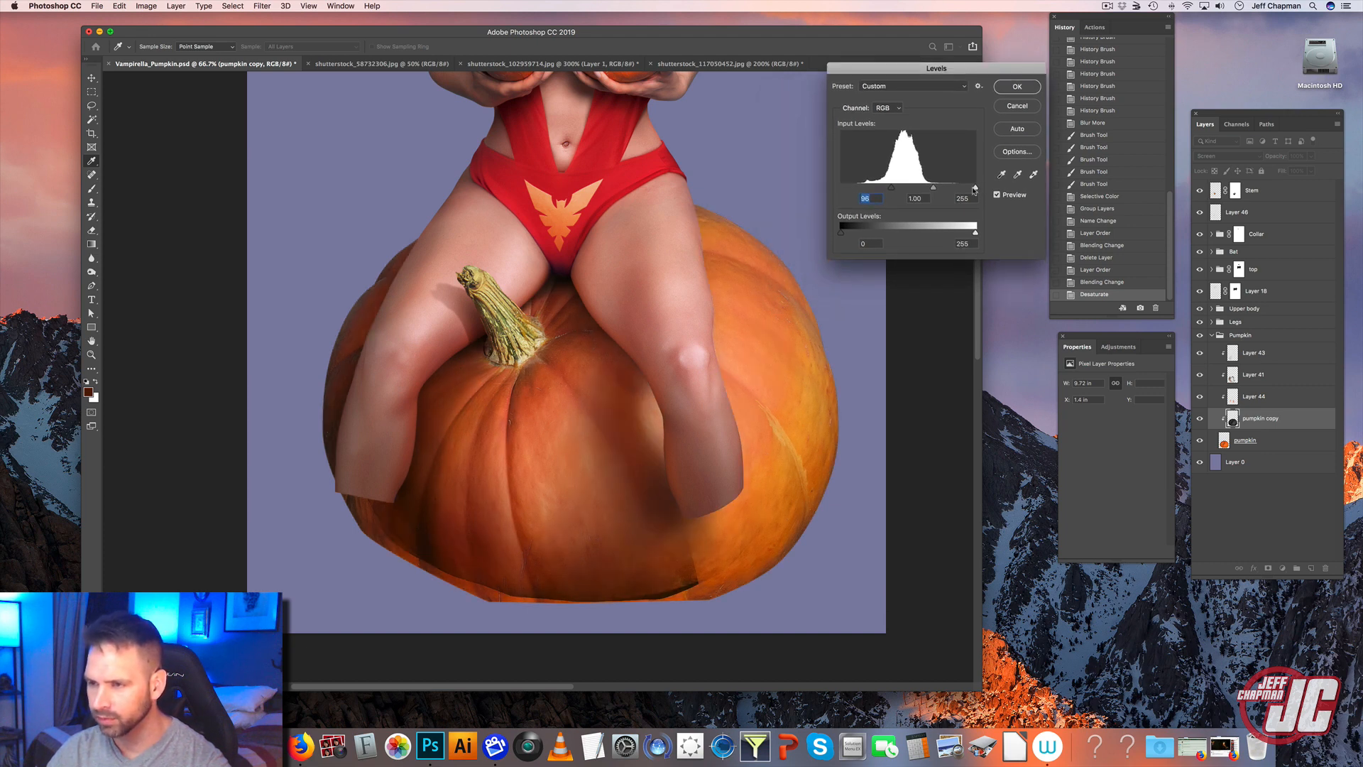
pyautogui.moveTo(975, 188); pyautogui.dragTo(904, 190)
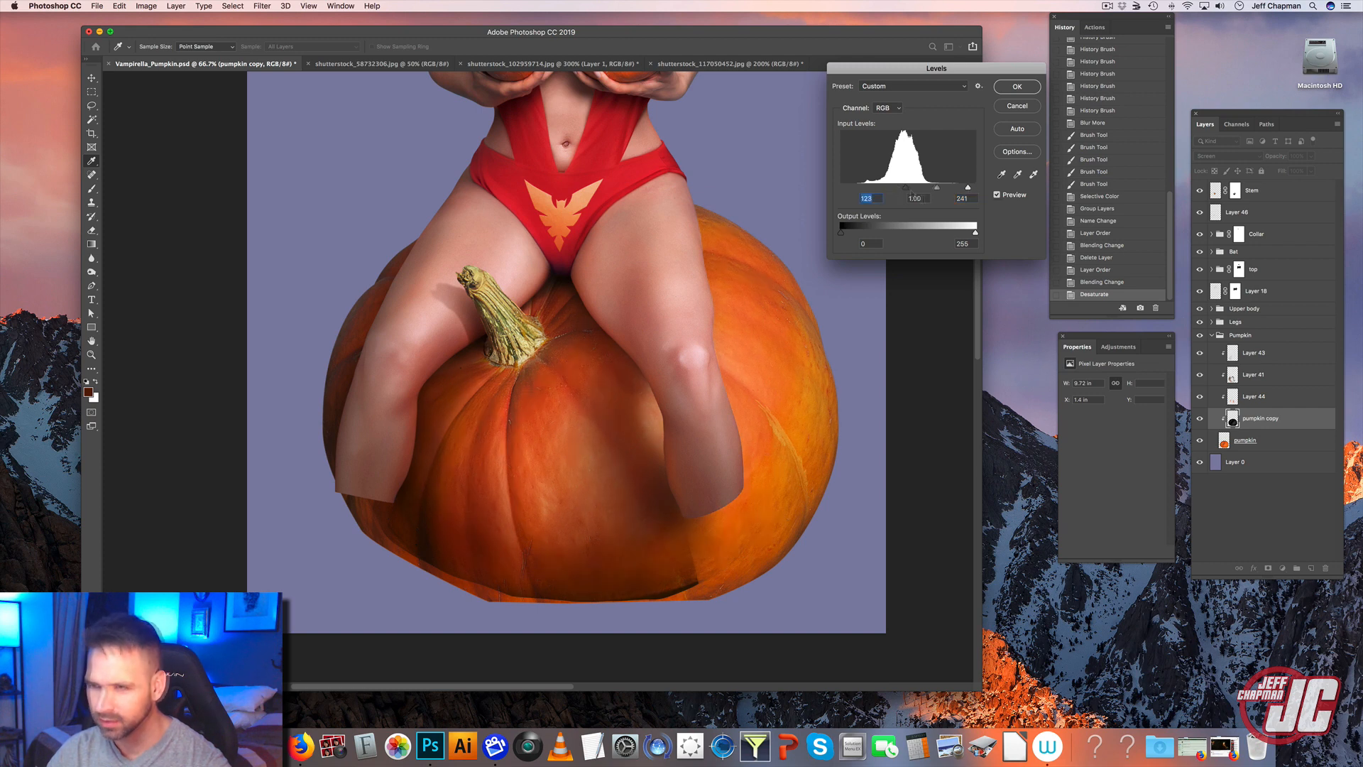
pyautogui.moveTo(966, 188); pyautogui.dragTo(897, 190)
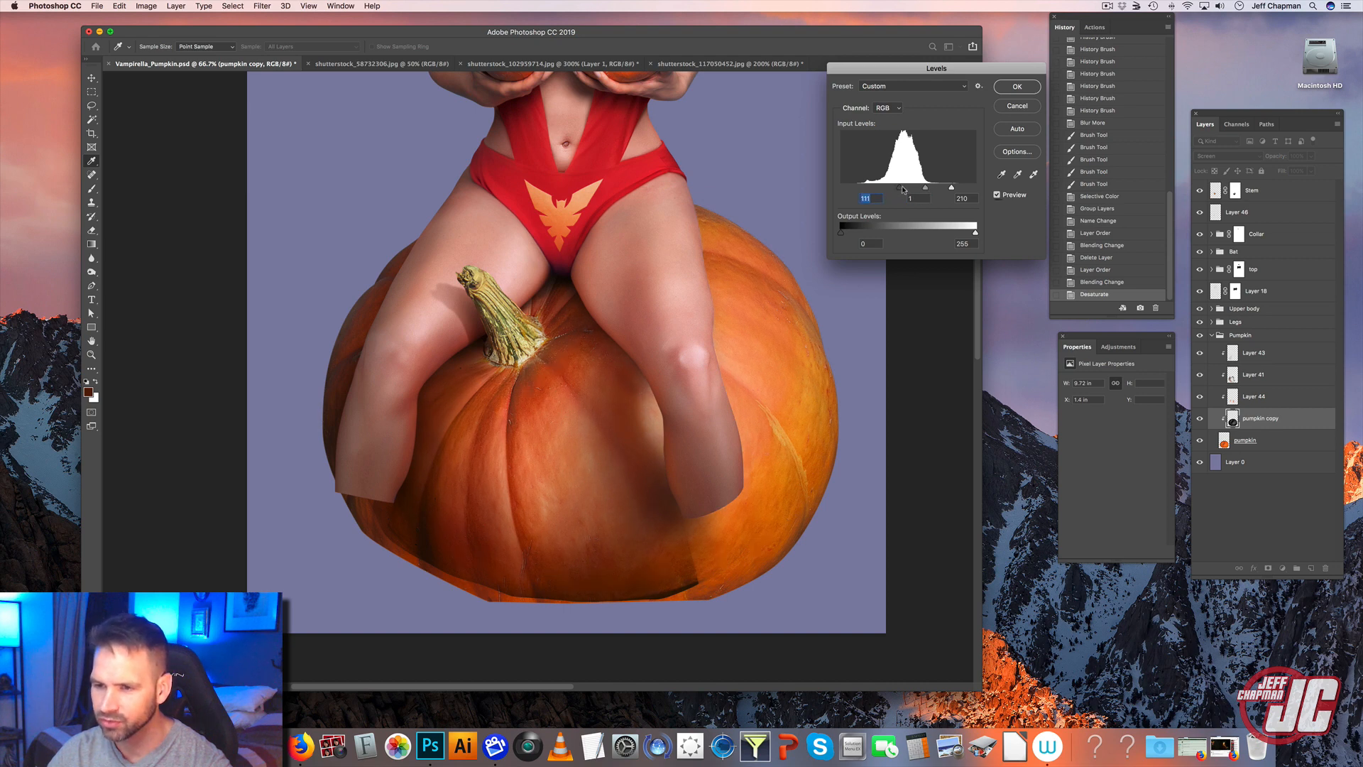
pyautogui.click(1016, 92)
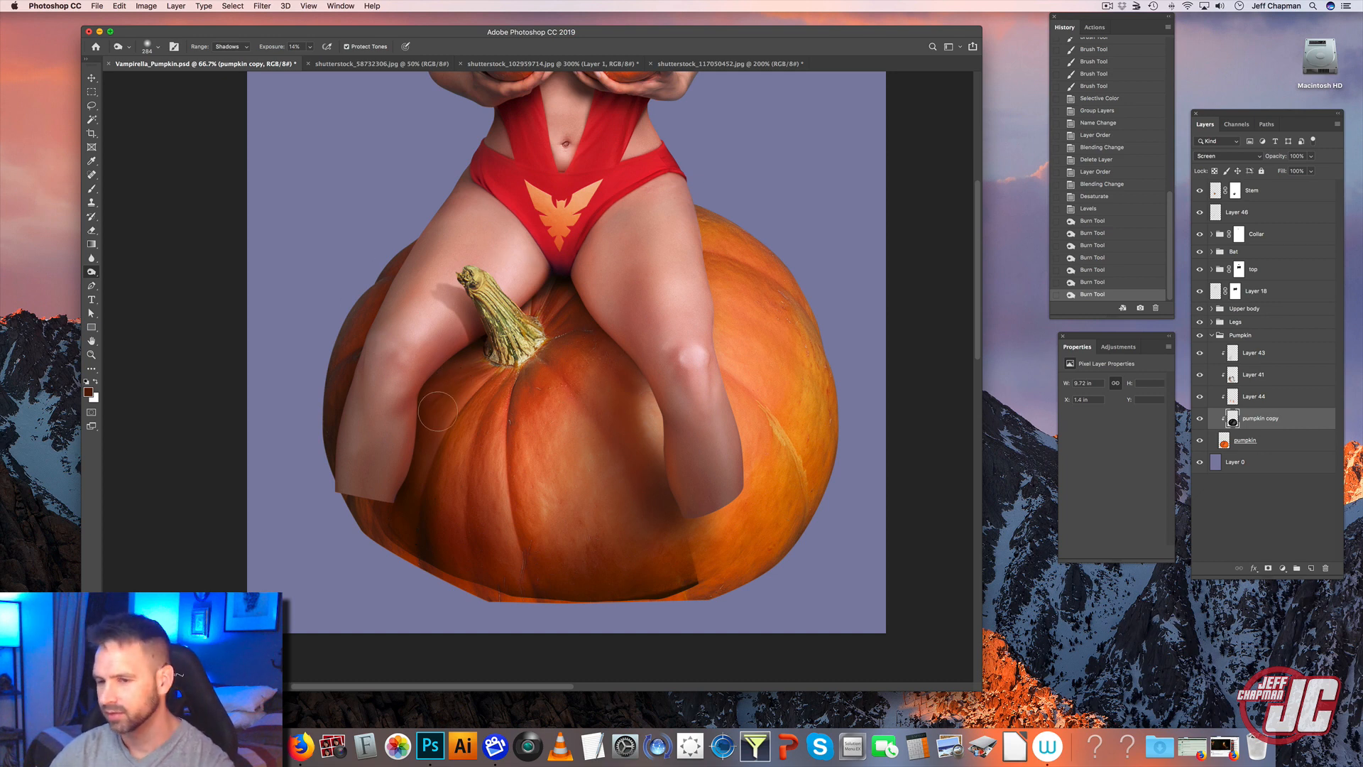
# - Add a layer mask to the pumpkin copy and paint black on it over the pumpkin's front with a large, low-opacity soft brush
pyautogui.click(1269, 568)
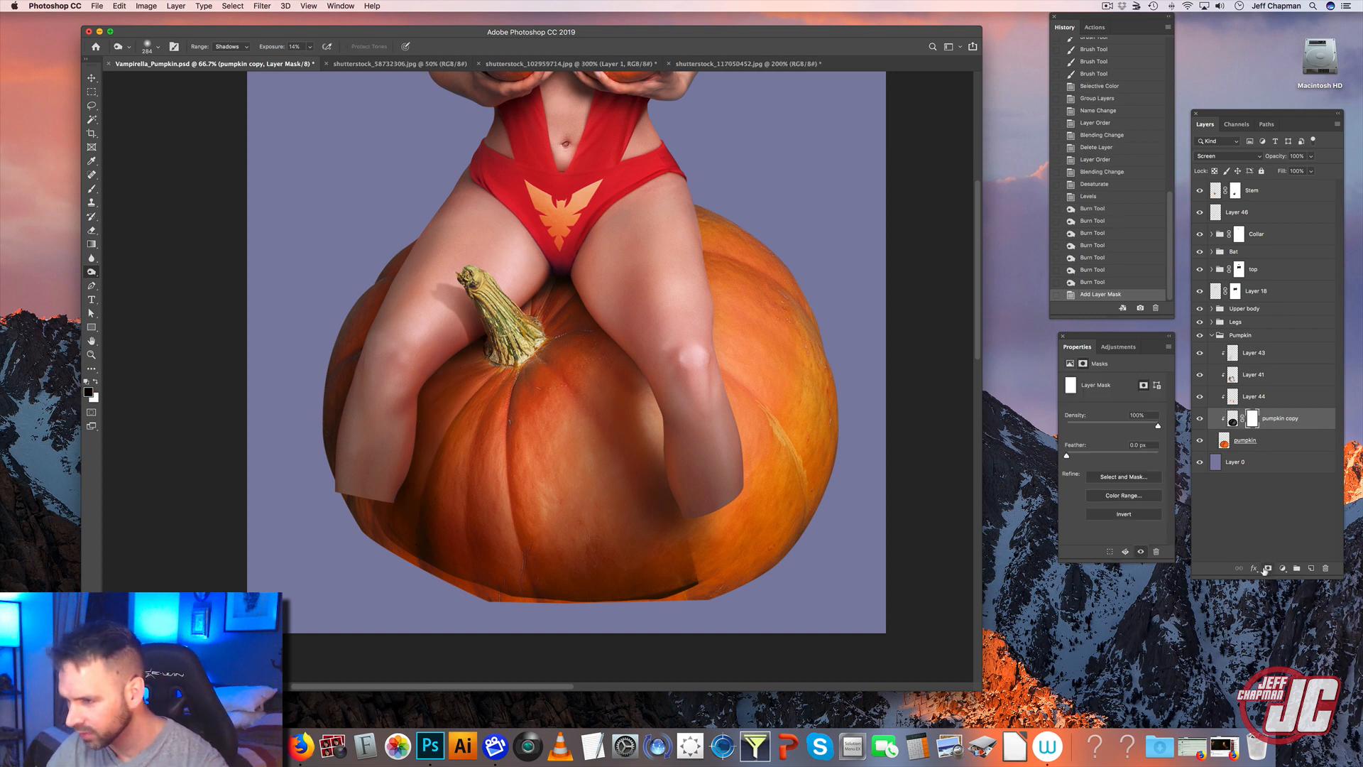
pyautogui.click(92, 188)
pyautogui.click(324, 47)
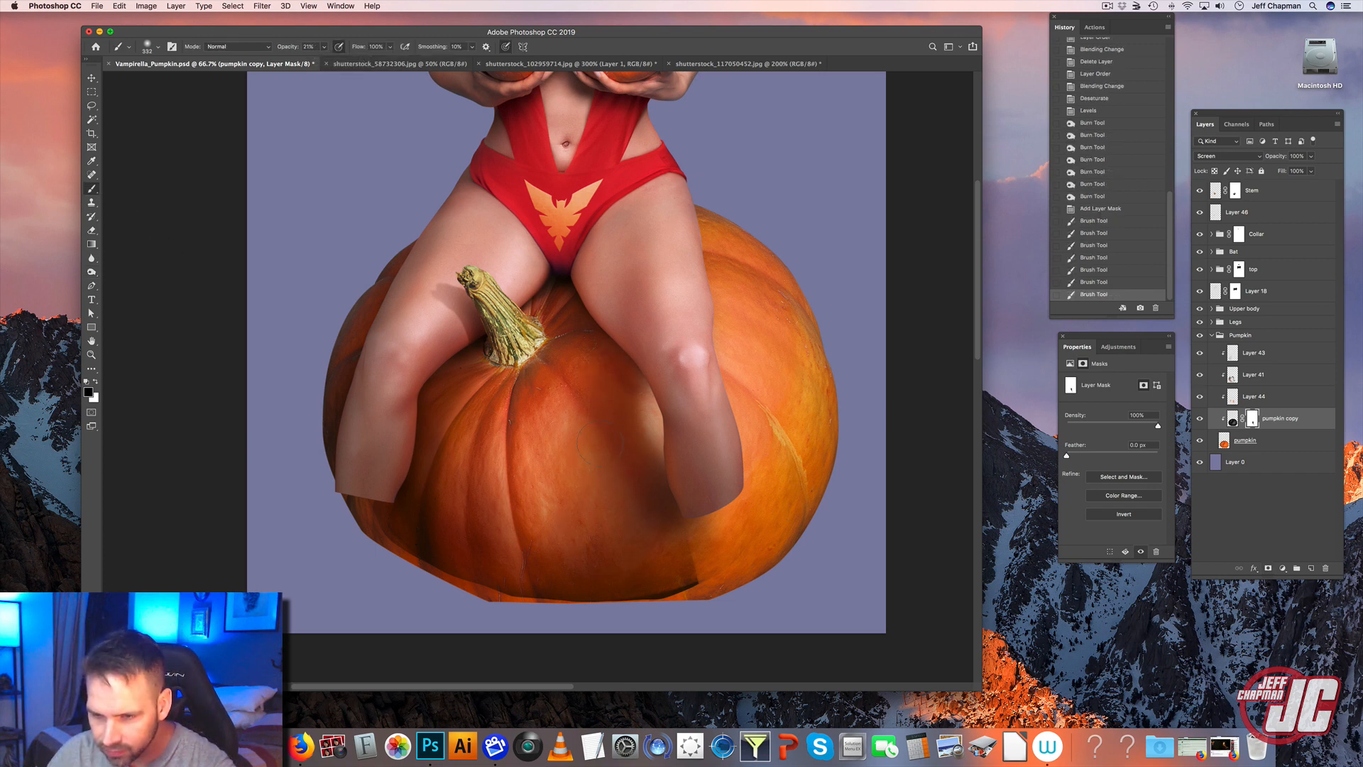
pyautogui.moveTo(600, 442)
pyautogui.mouseDown()
pyautogui.moveTo(628, 556)
pyautogui.moveTo(635, 506)
pyautogui.moveTo(590, 435)
pyautogui.moveTo(629, 565)
pyautogui.mouseUp()
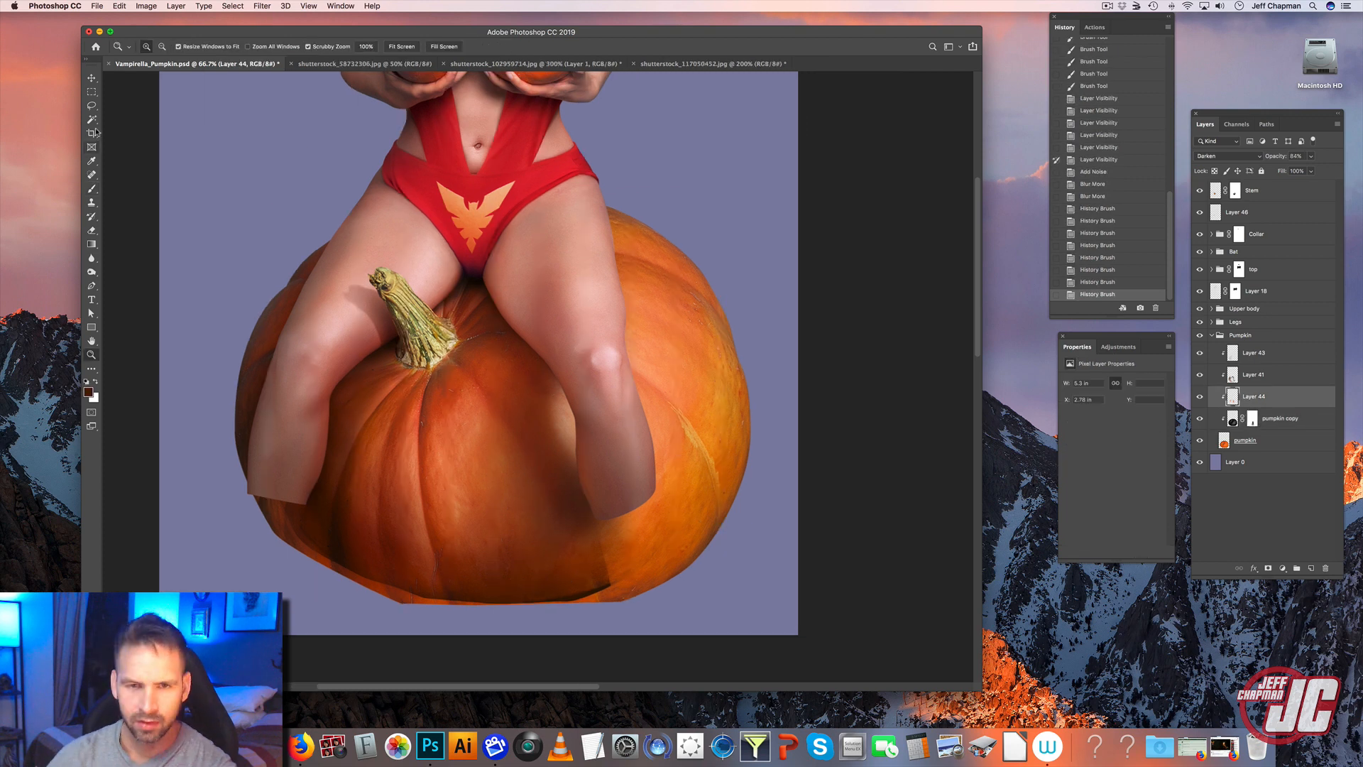
# - Duplicate the original pumpkin layer again, just beneath the masked pumpkin copy, and set the new duplicate to Screen blending
pyautogui.press('l')
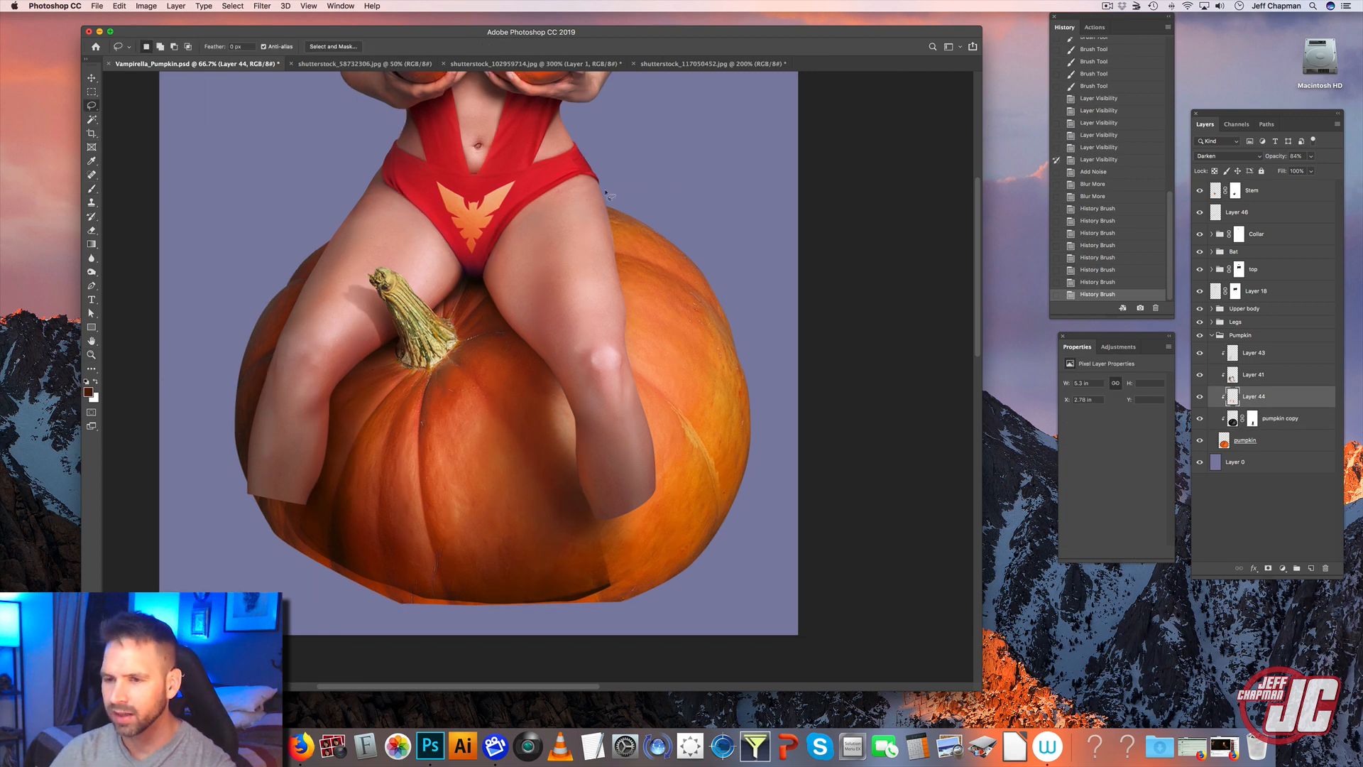
pyautogui.click(1301, 421)
pyautogui.click(1295, 438)
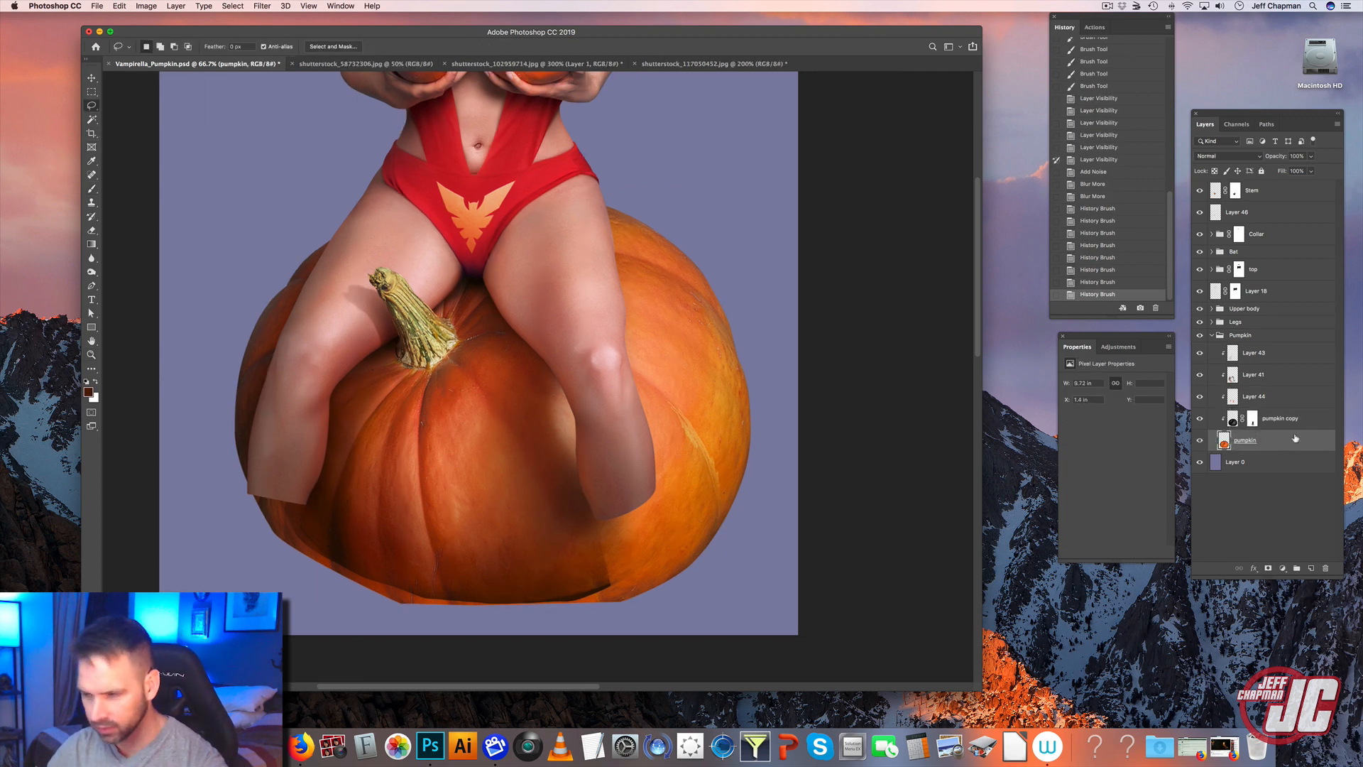
pyautogui.moveTo(1295, 438); pyautogui.dragTo(1311, 428)
pyautogui.click(1244, 156)
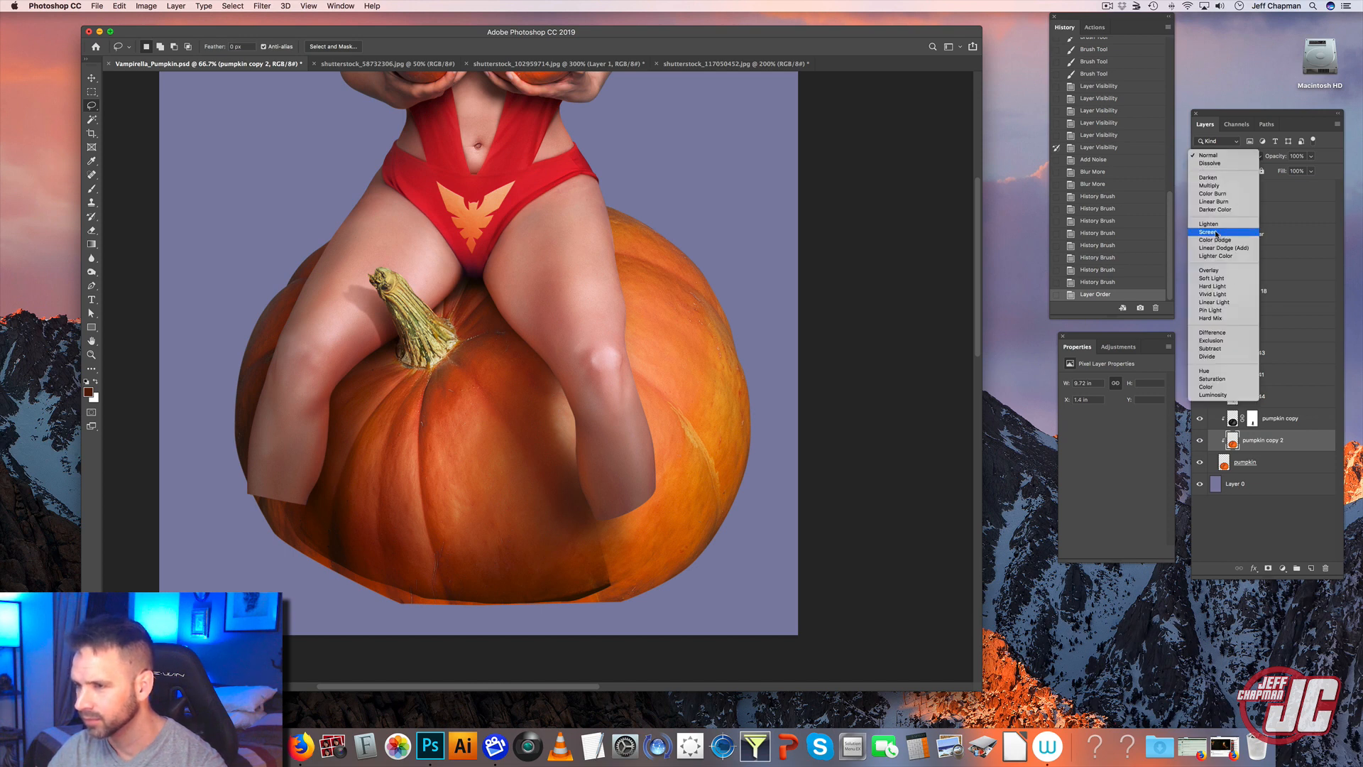
pyautogui.click(1216, 232)
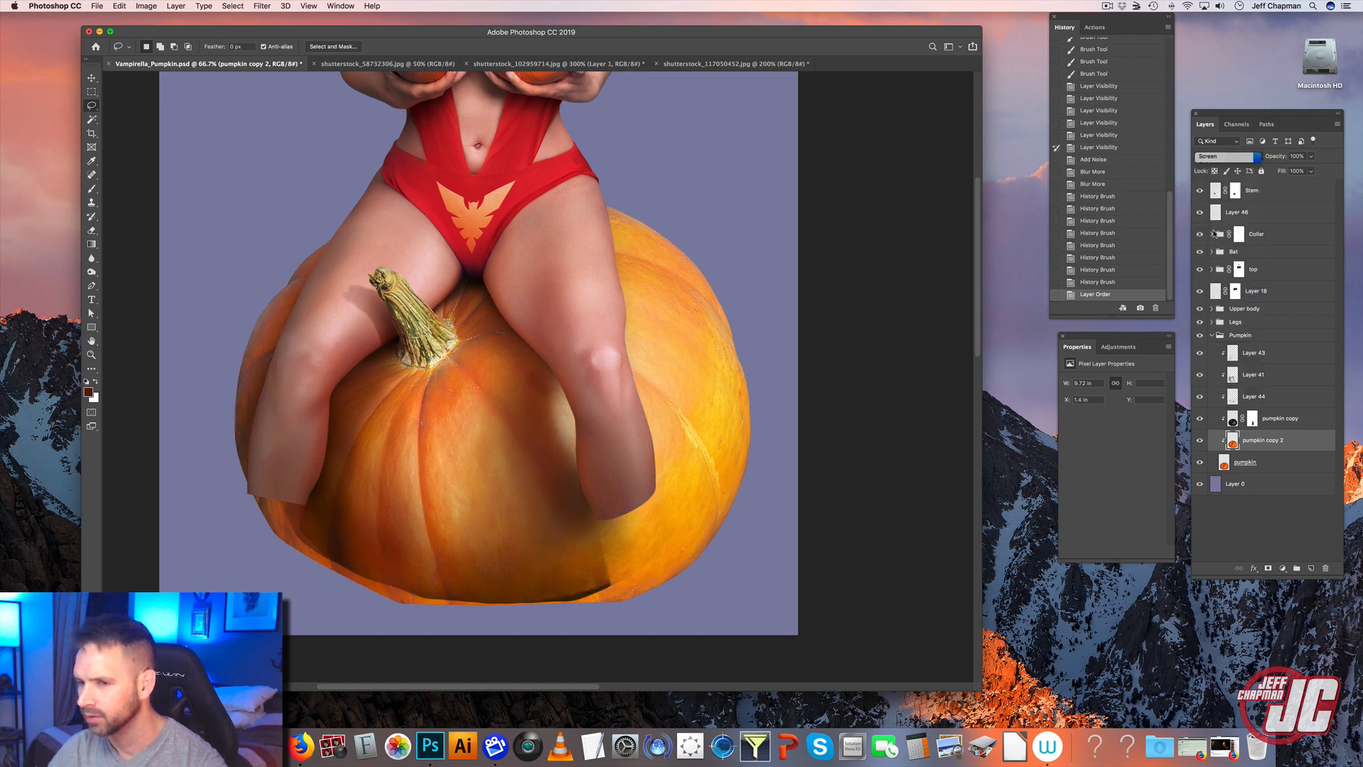
# - Desaturate the pumpkin copy 2 layer
pyautogui.click(146, 6)
pyautogui.moveTo(165, 40)
pyautogui.click(311, 243)
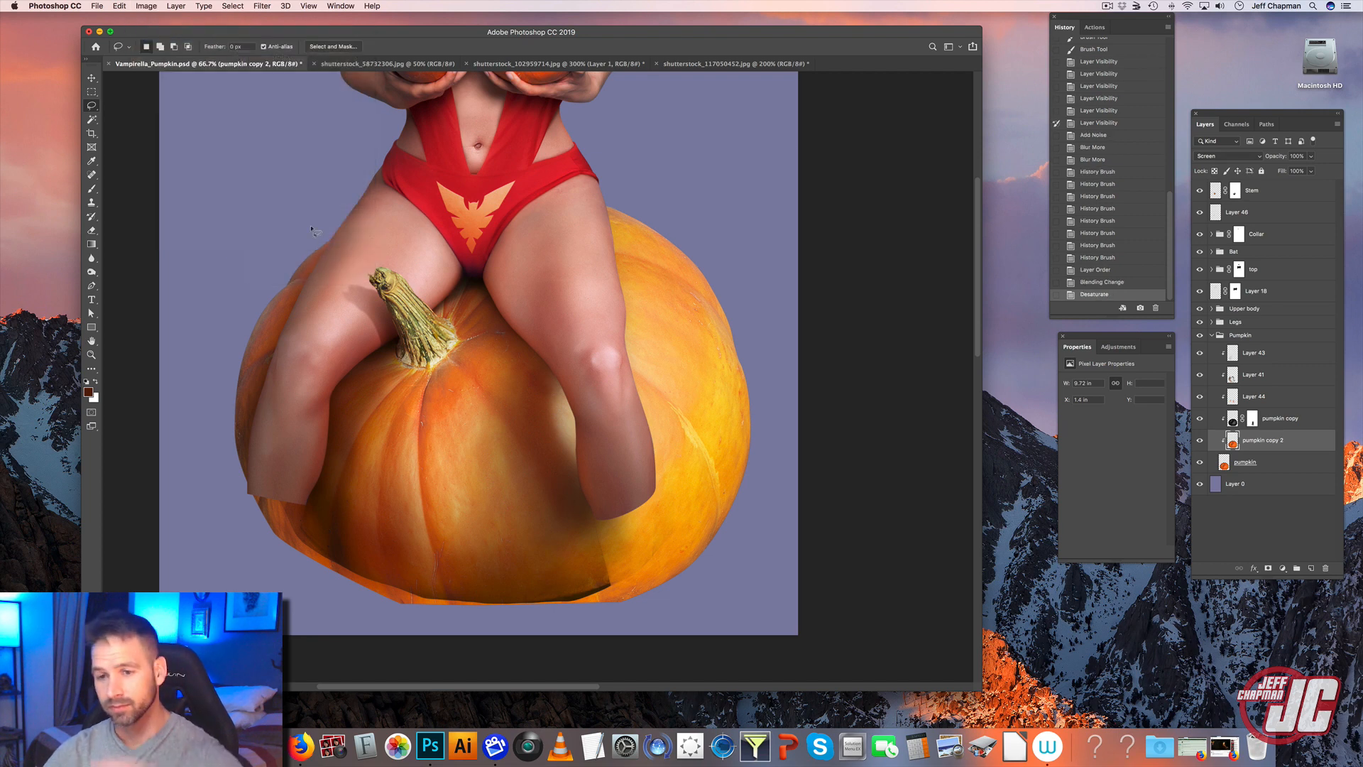
# - Apply Levels to pumpkin copy 2, raising the black input to about 87 and lowering the white input
pyautogui.click(149, 7)
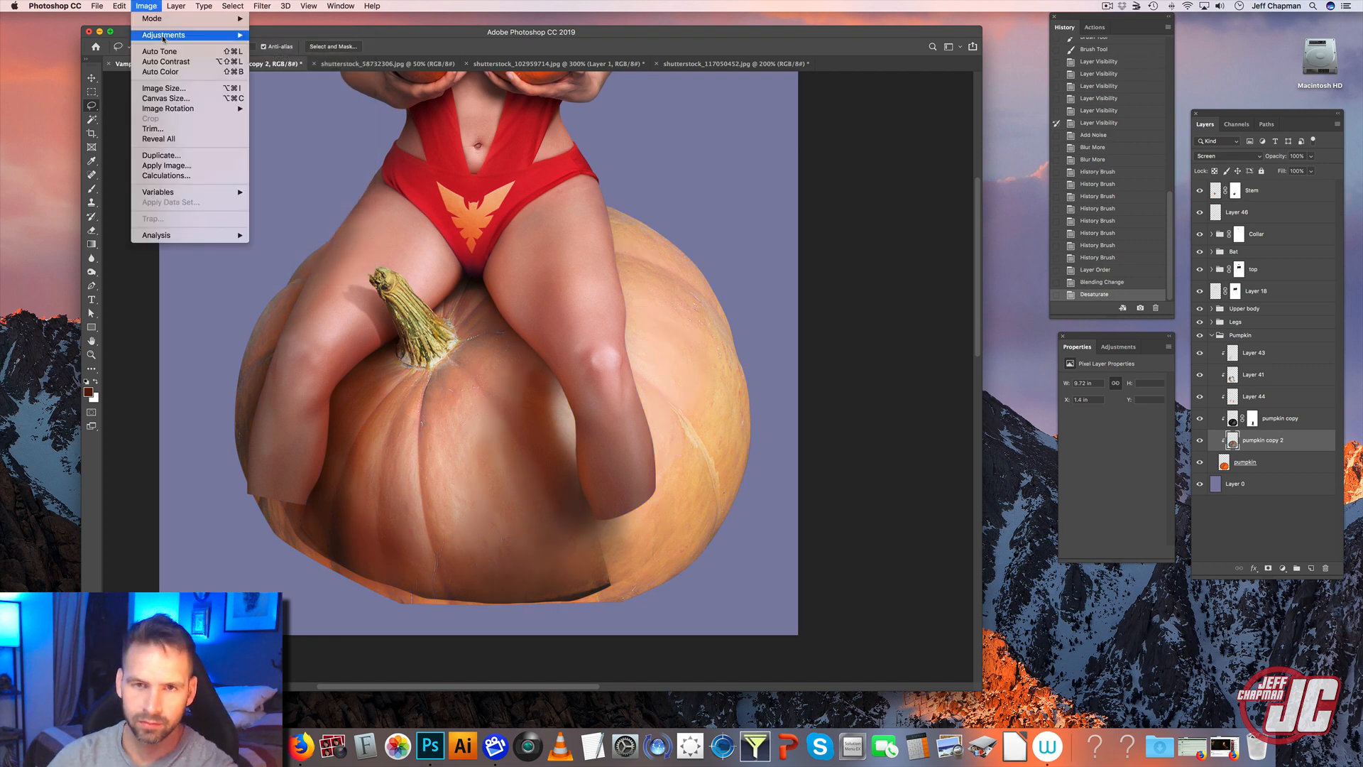
pyautogui.moveTo(165, 35)
pyautogui.click(352, 44)
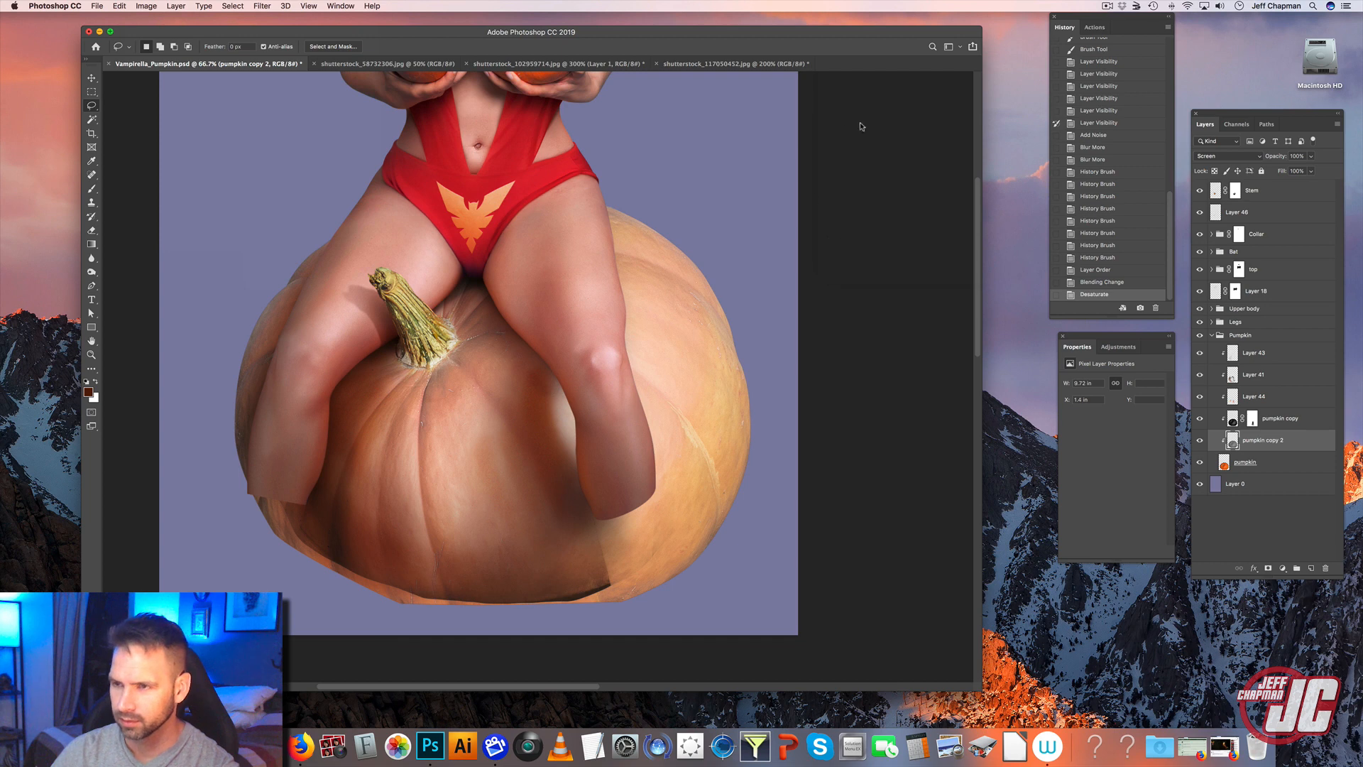
pyautogui.moveTo(845, 190); pyautogui.dragTo(886, 188)
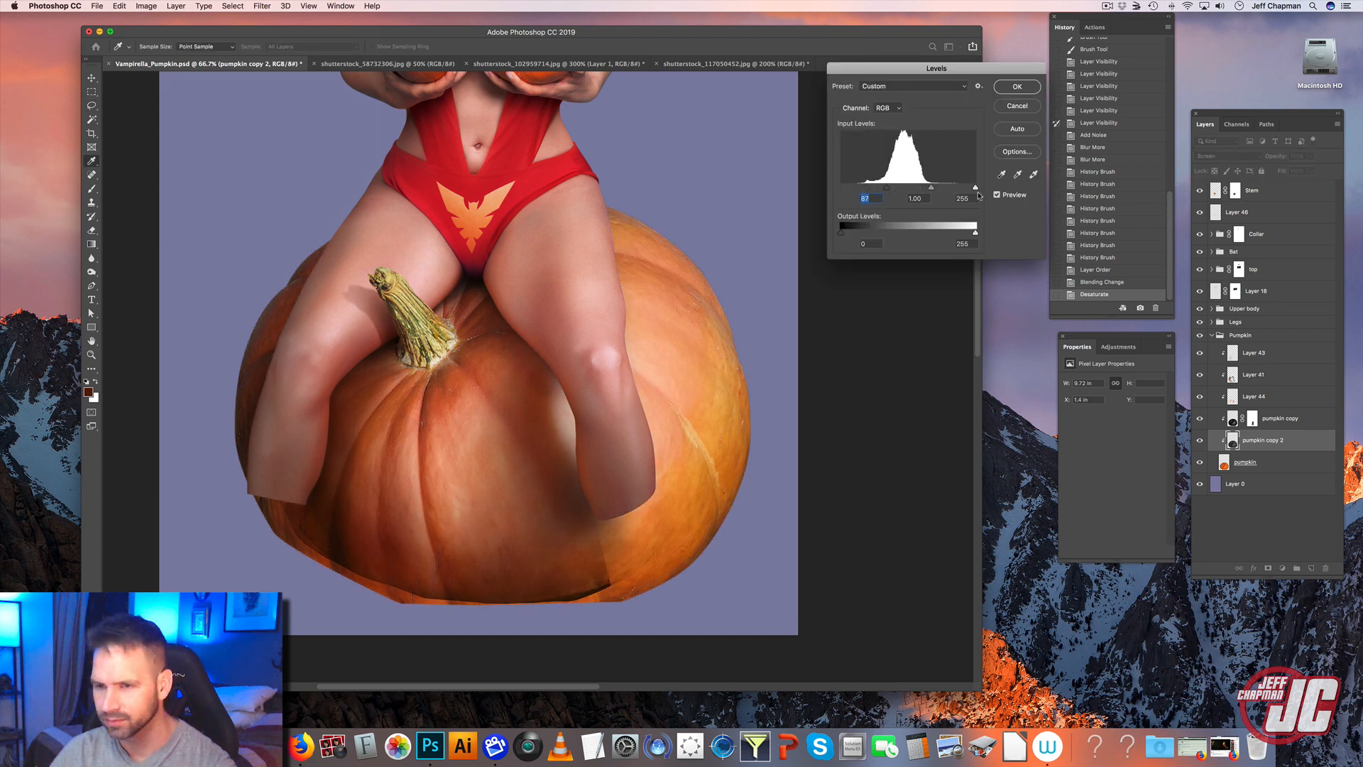
pyautogui.moveTo(974, 190); pyautogui.dragTo(962, 190)
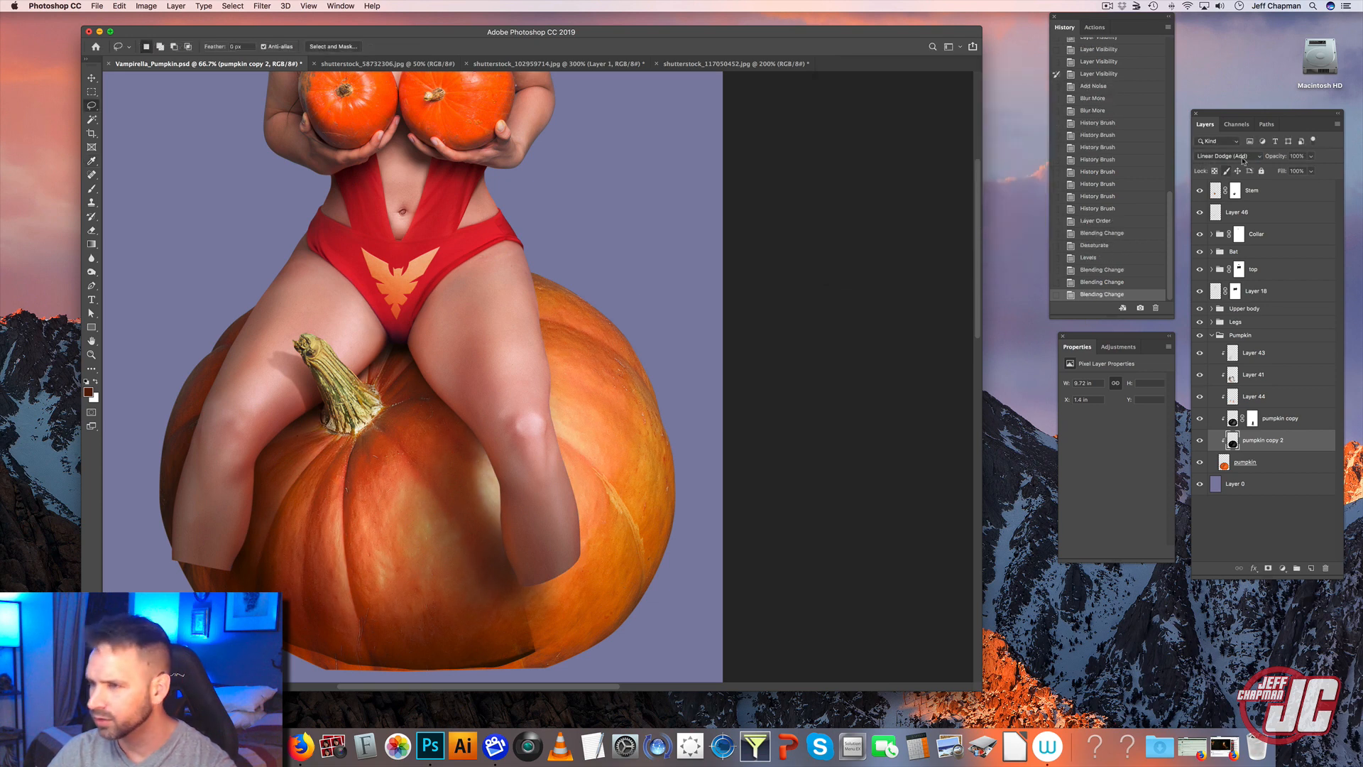
# - Compare Linear Dodge (Add), Screen and Color Dodge blending on pumpkin copy 2, and set it to Color Dodge
pyautogui.click(1251, 155)
pyautogui.click(1244, 148)
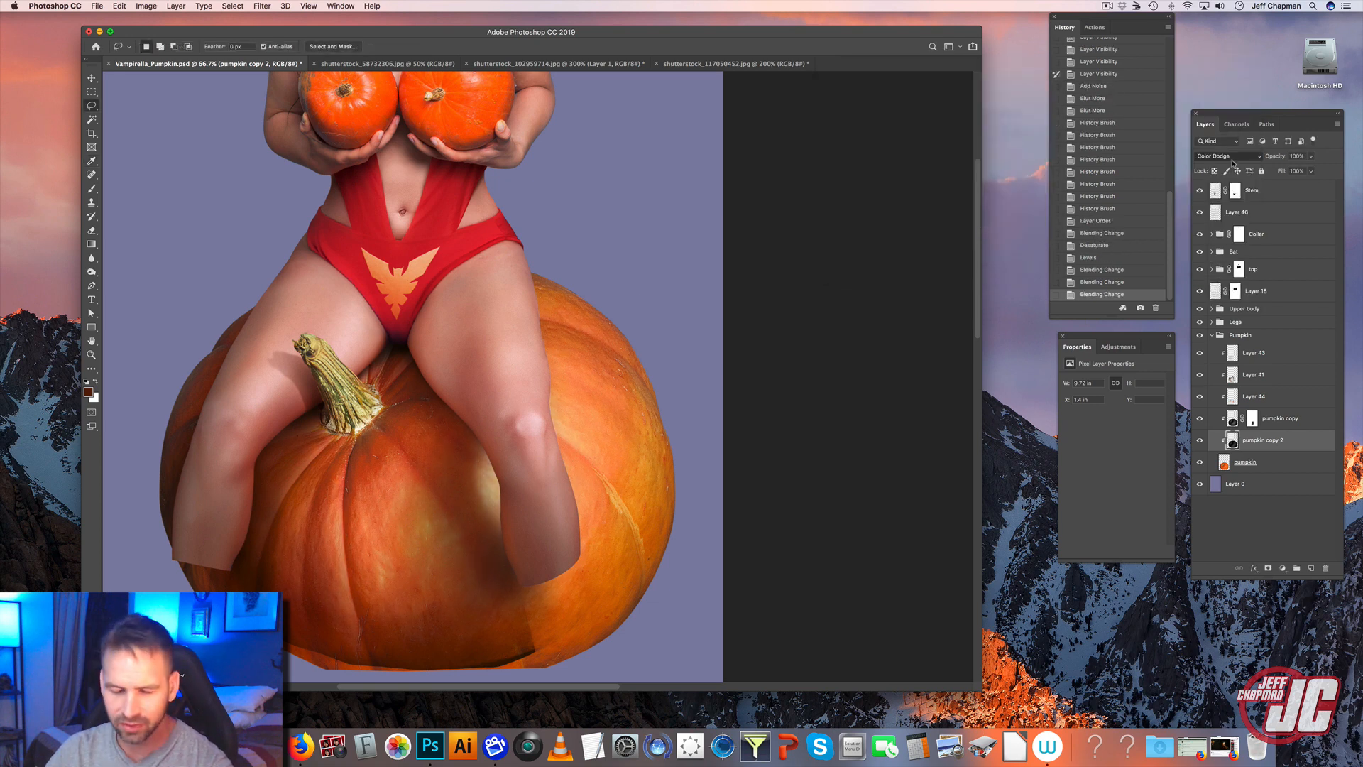
pyautogui.click(1233, 157)
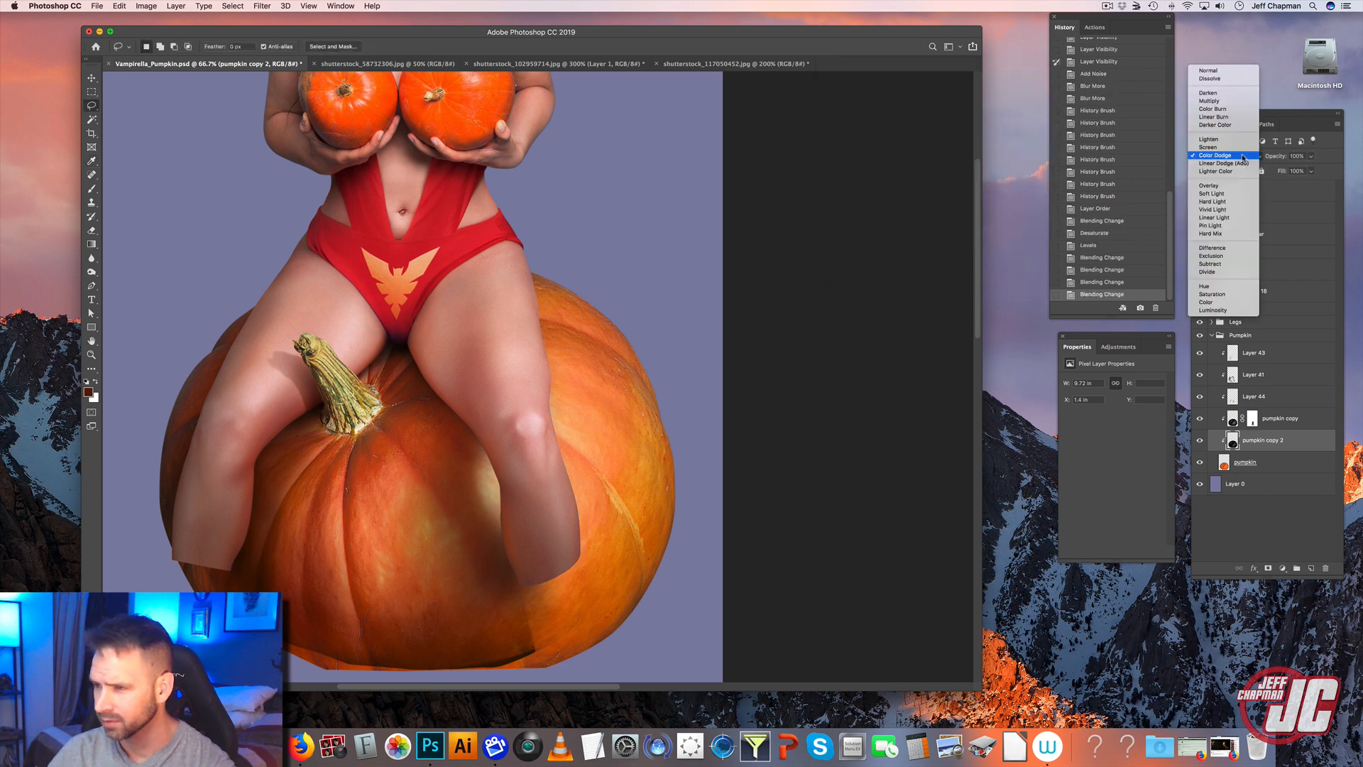
pyautogui.click(1236, 165)
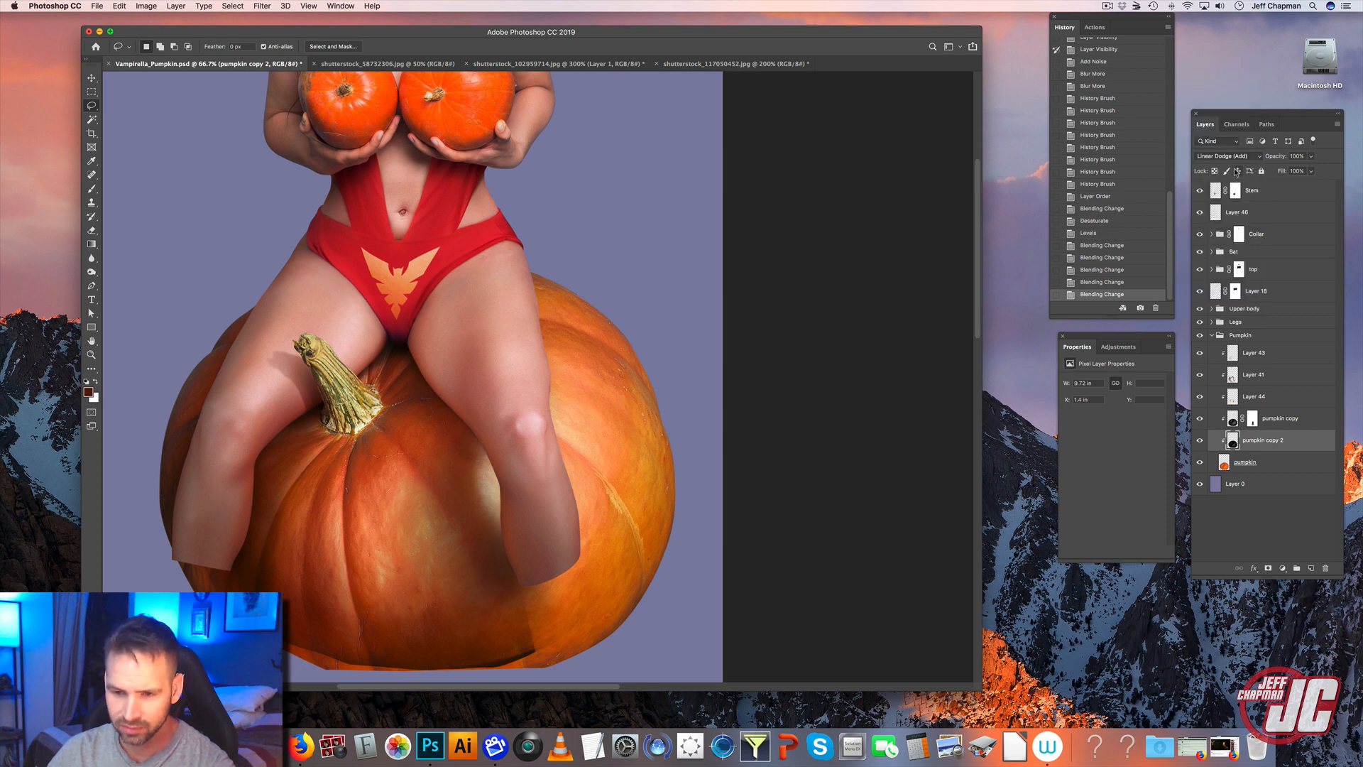
pyautogui.click(1242, 156)
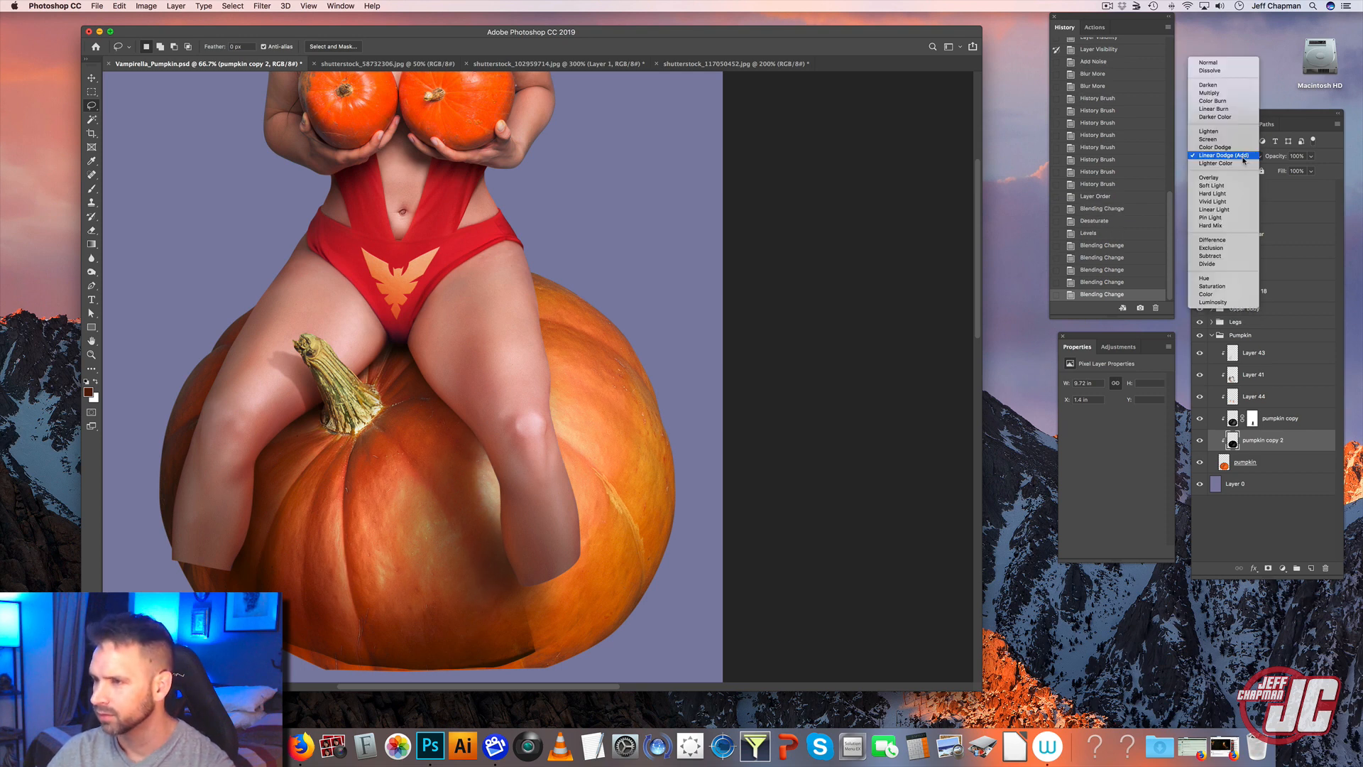
pyautogui.click(1232, 141)
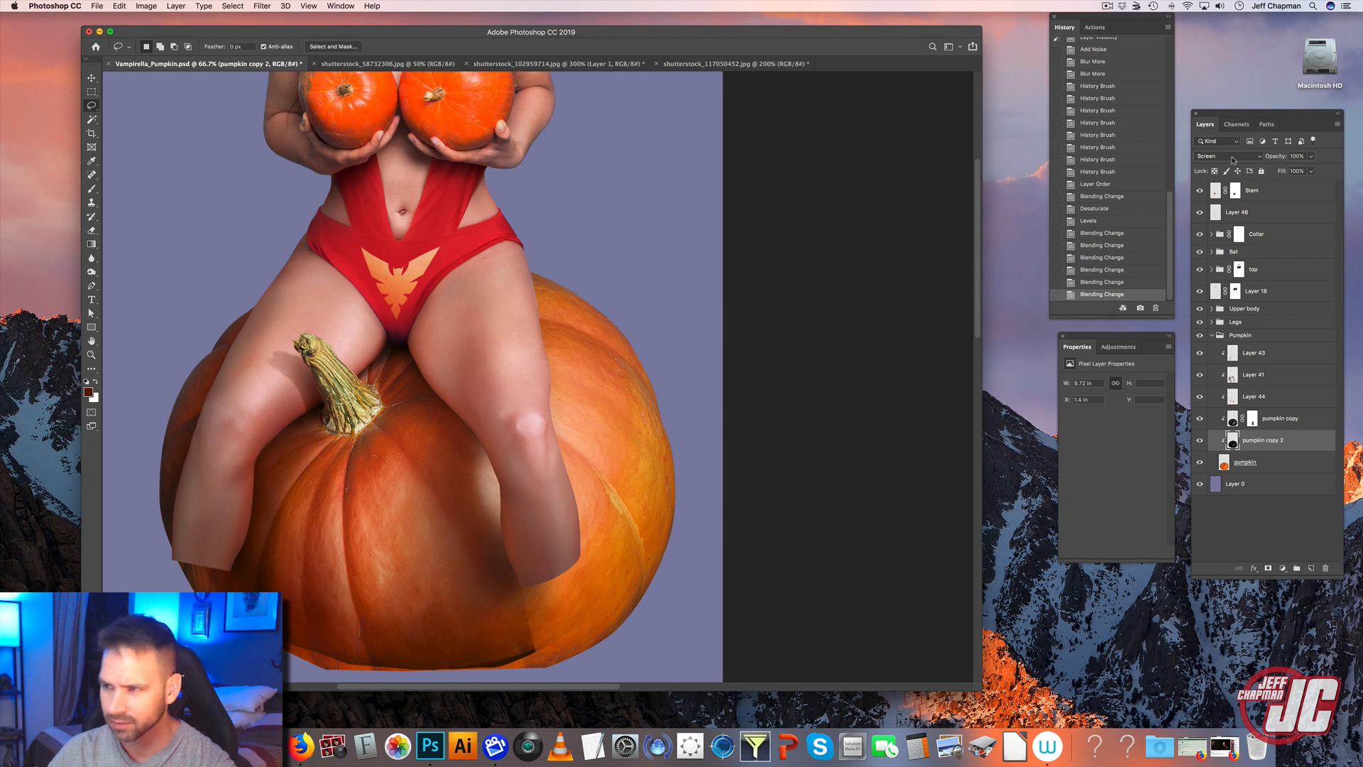
pyautogui.click(1232, 157)
pyautogui.click(1235, 166)
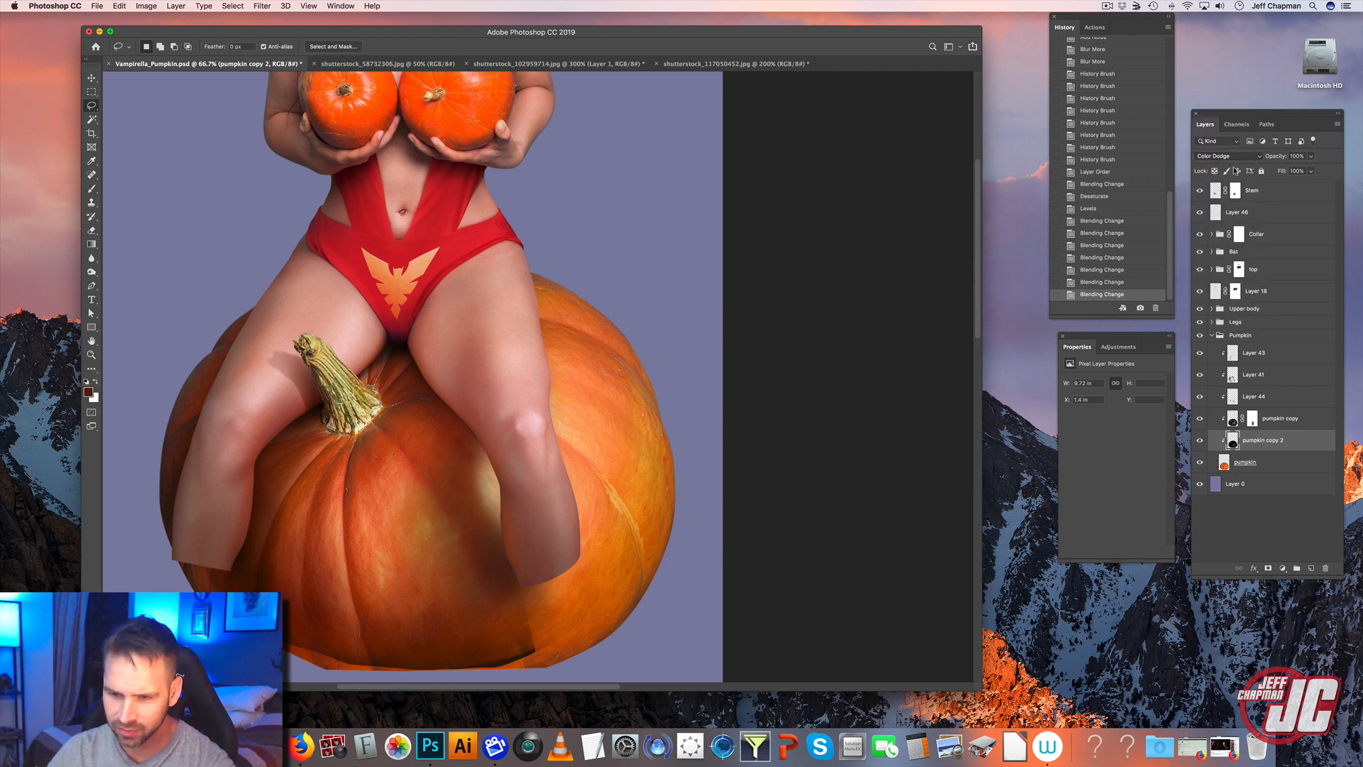
pyautogui.moveTo(503, 411); pyautogui.dragTo(569, 294)
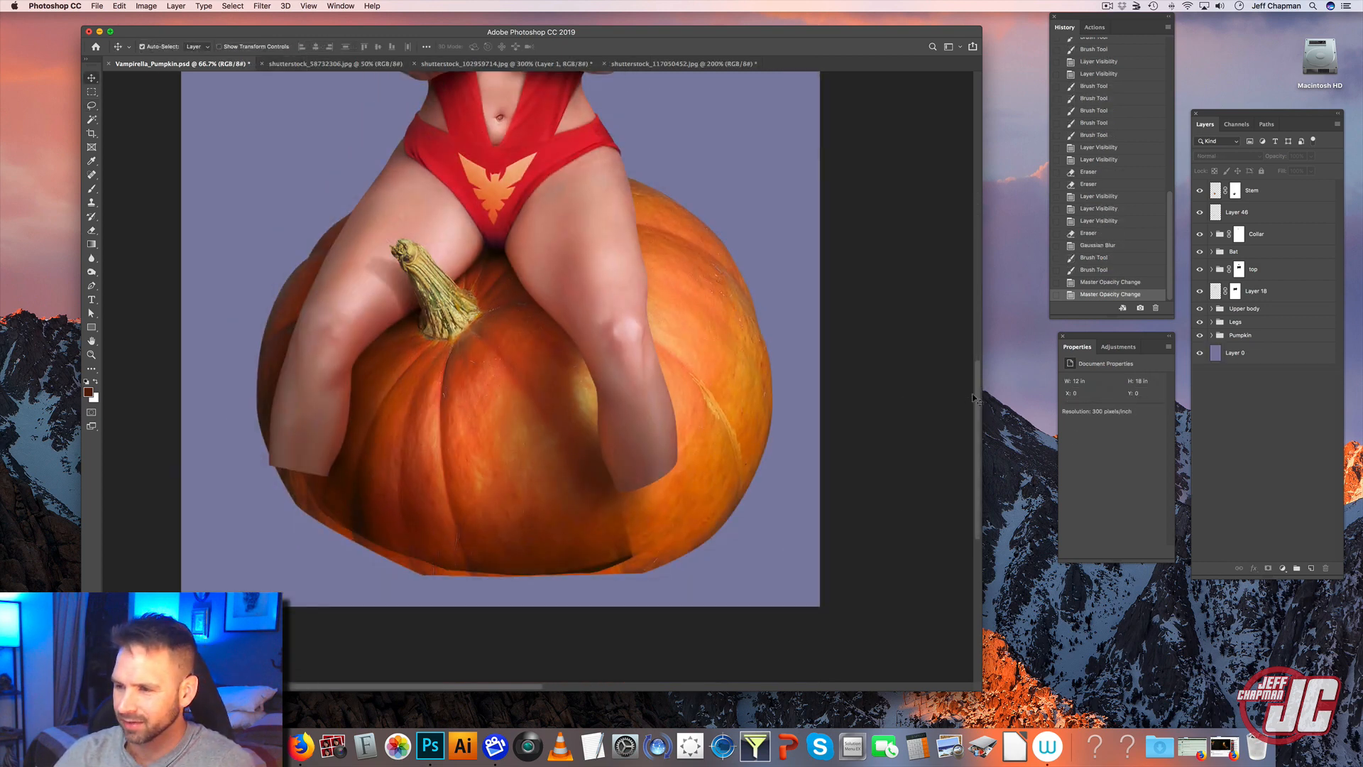
pyautogui.moveTo(976, 395); pyautogui.dragTo(972, 342)
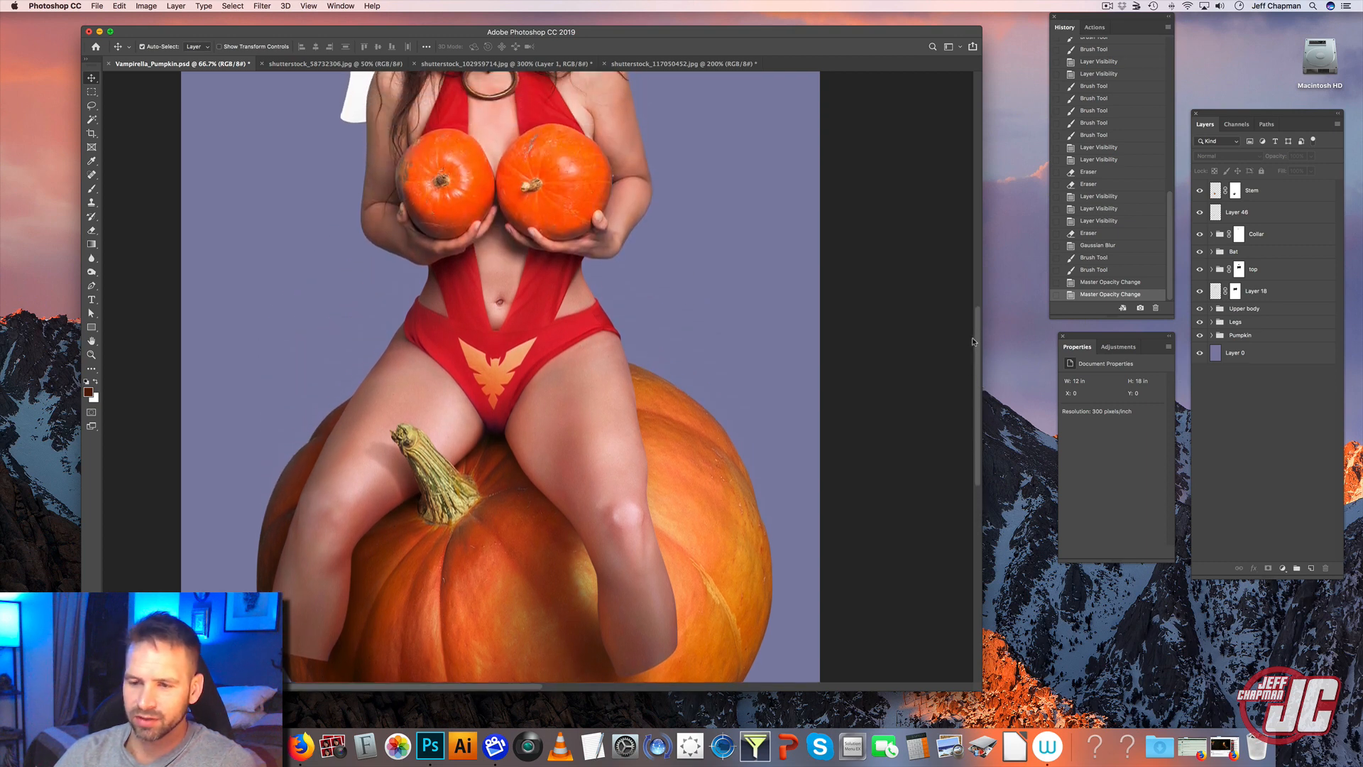
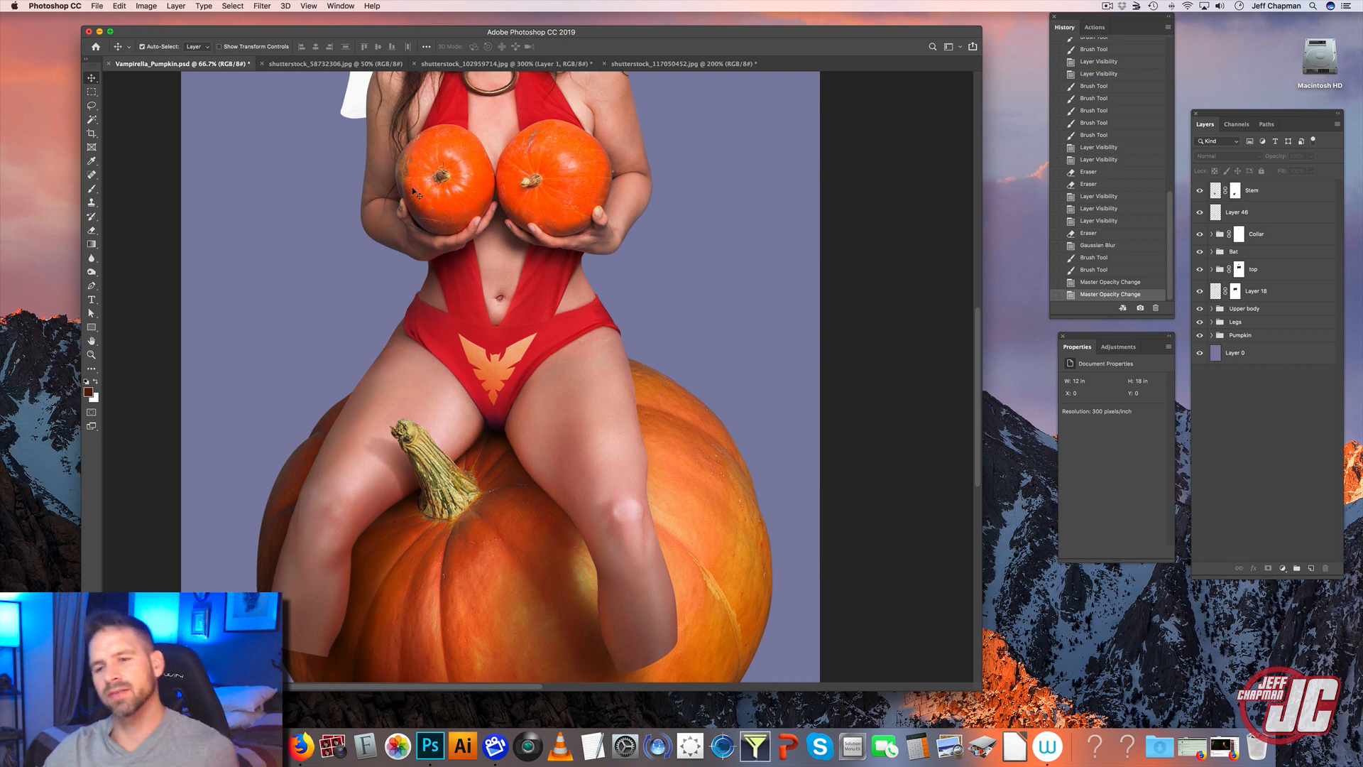
# - Select the Upper Body layer inside the Upper body group, toggling its visibility off and on to check its contents
pyautogui.click(91, 355)
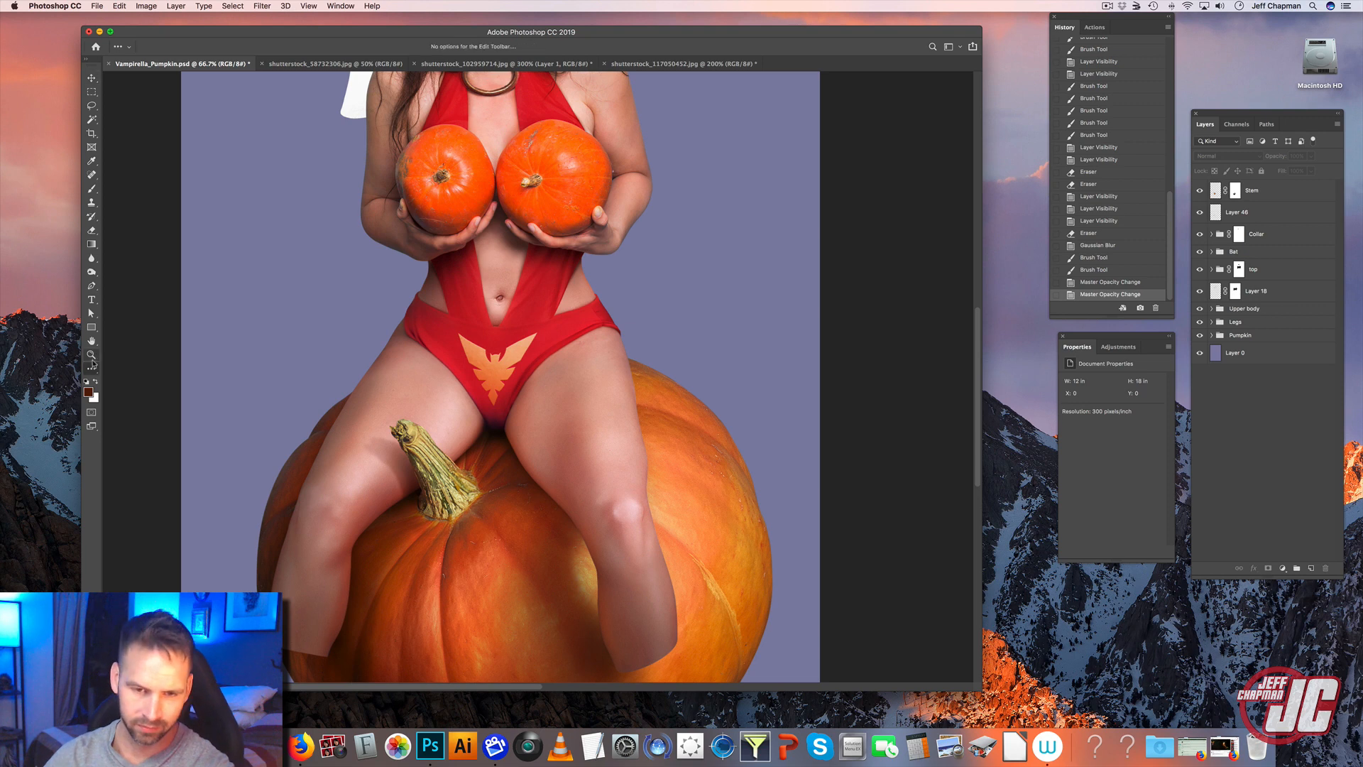
pyautogui.click(508, 196)
pyautogui.click(508, 196)
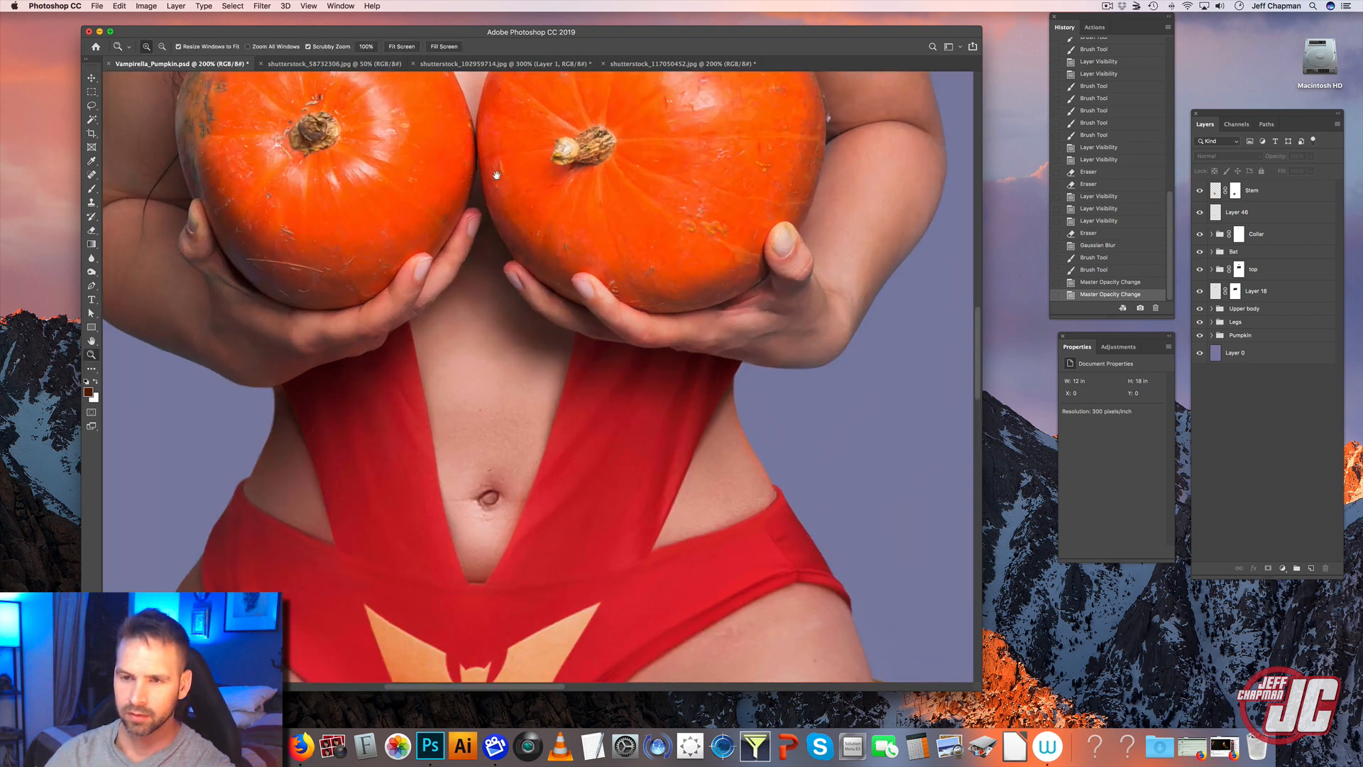
pyautogui.moveTo(497, 174); pyautogui.dragTo(560, 374)
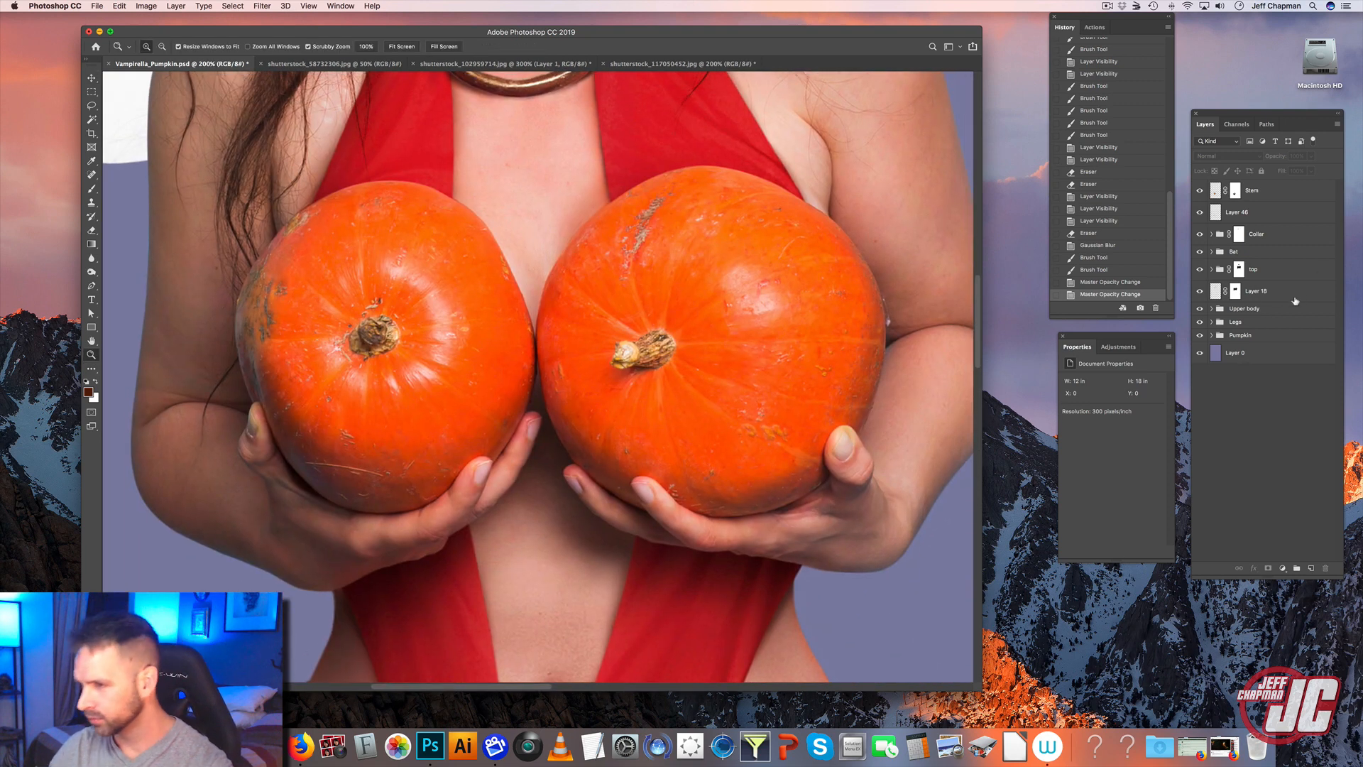
pyautogui.click(1211, 309)
pyautogui.scroll(-5, 1334, 249)
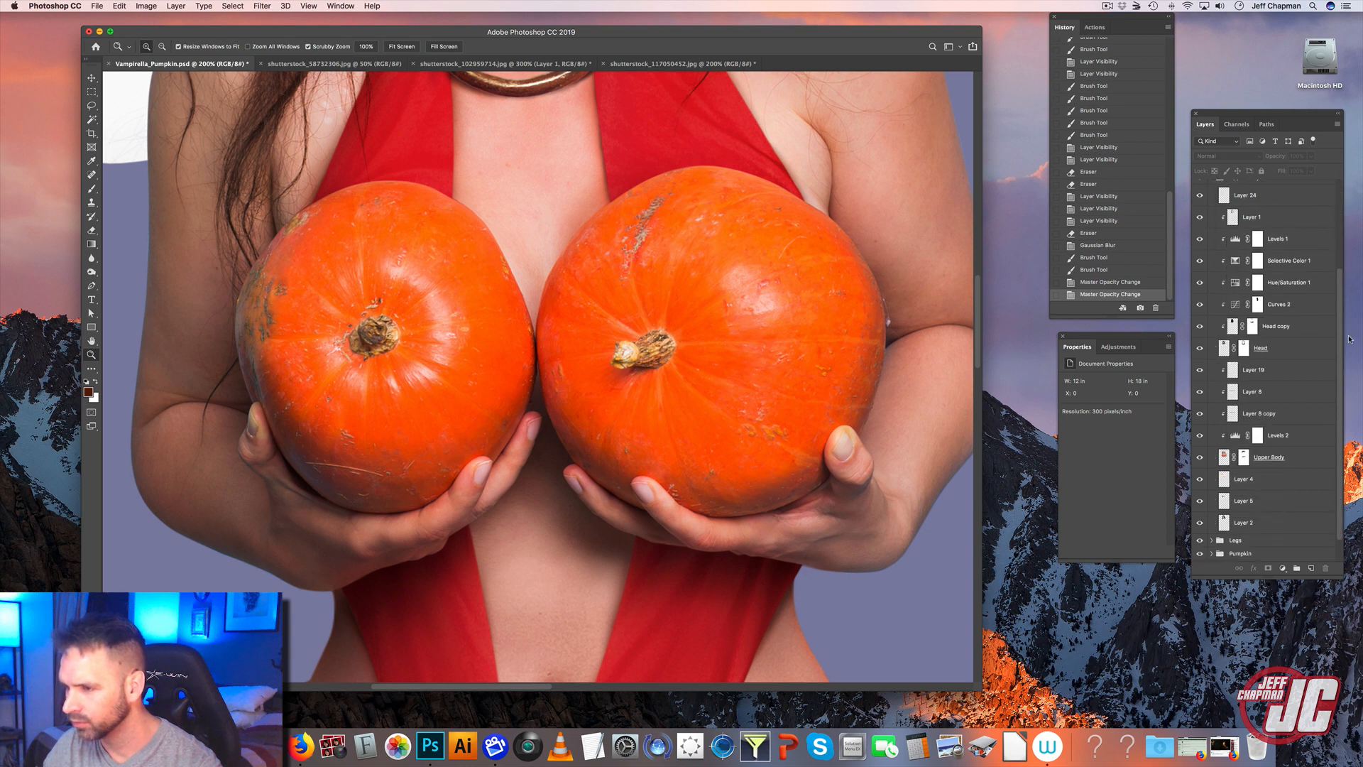
pyautogui.click(1293, 434)
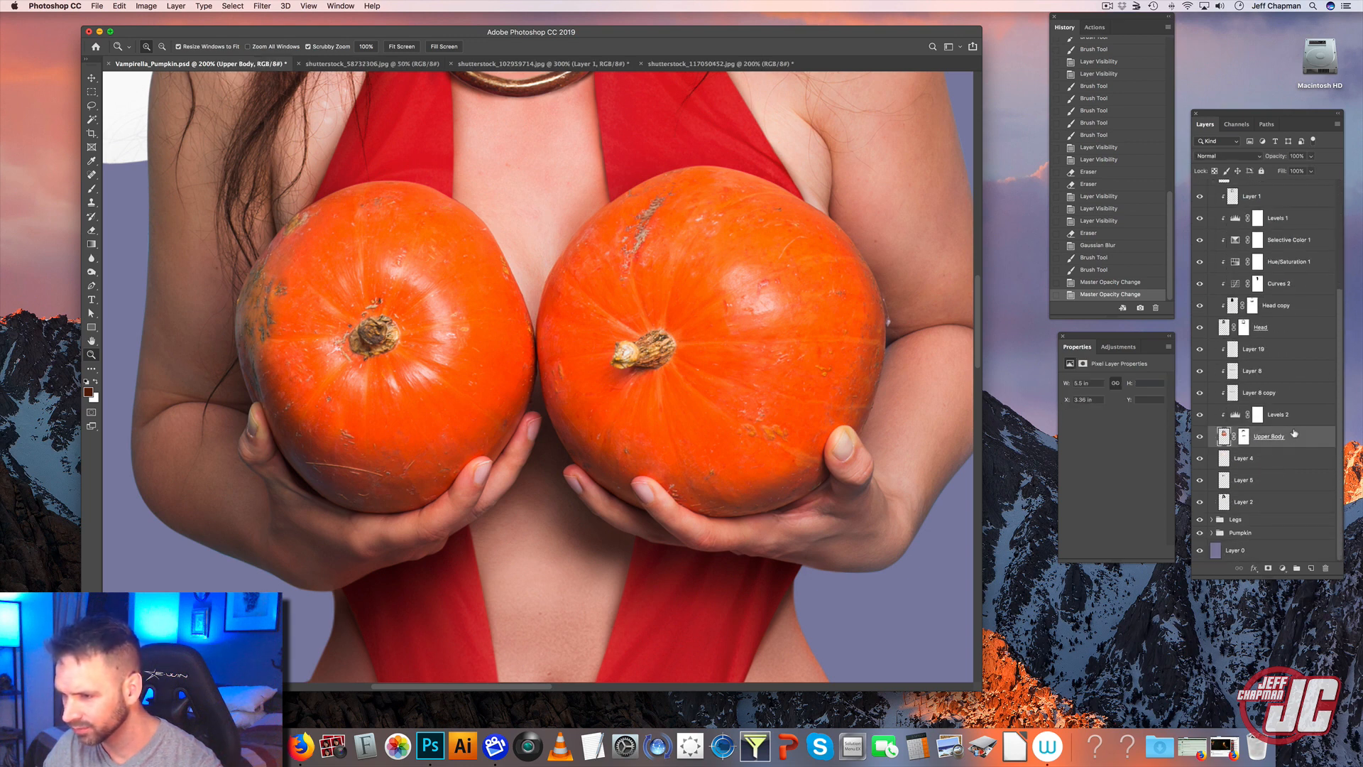
pyautogui.click(1200, 436)
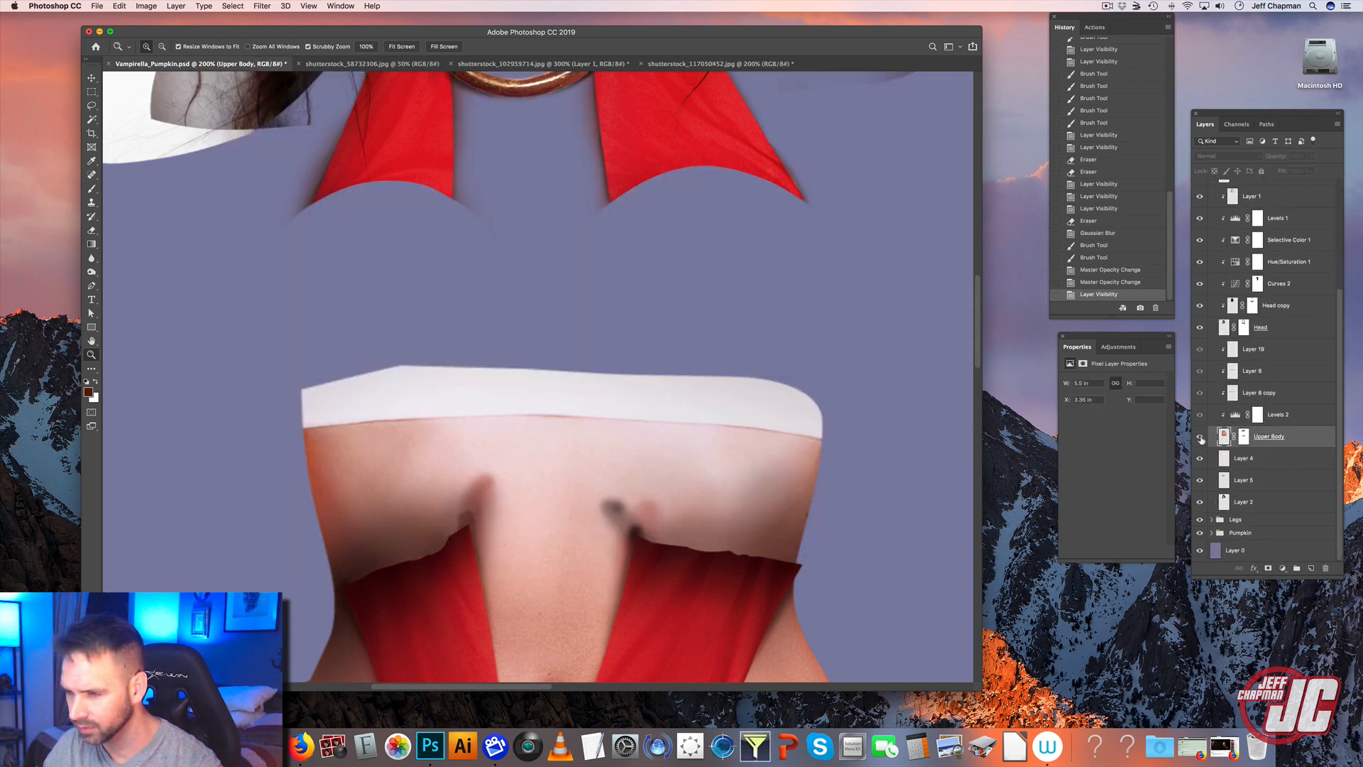
pyautogui.click(1200, 437)
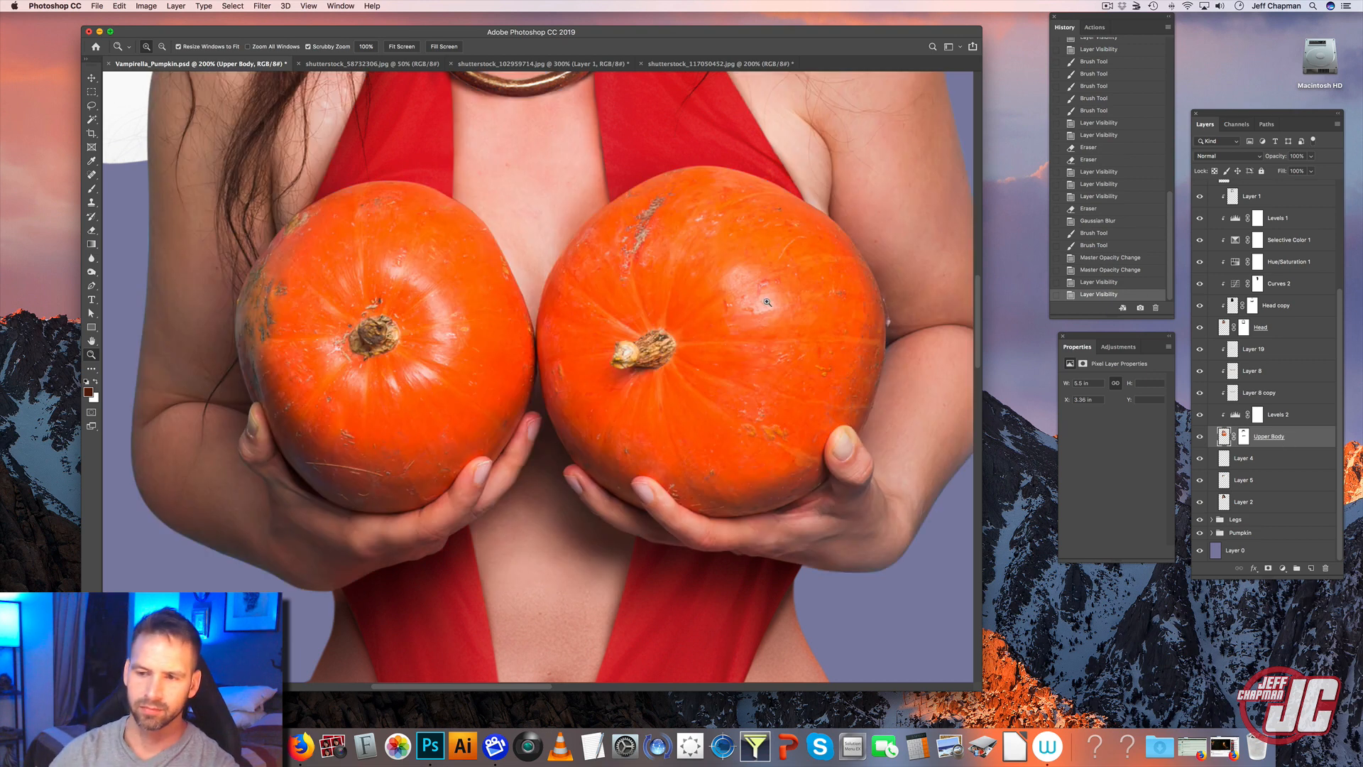
# - Add a Selective Color adjustment clipped directly above the Upper Body layer
pyautogui.keyDown('alt'); pyautogui.click(724, 440); pyautogui.keyUp('alt')
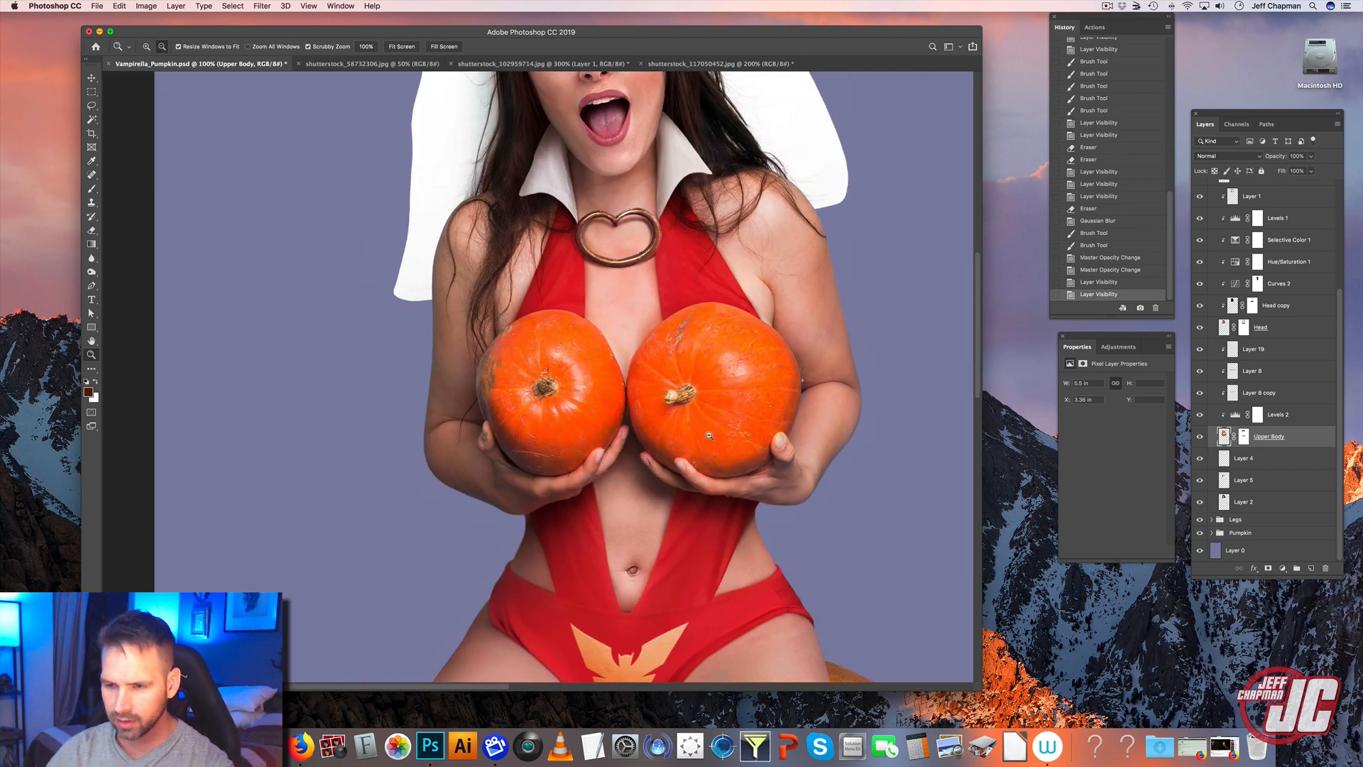
pyautogui.click(91, 78)
pyautogui.scroll(-10, 710, 320)
pyautogui.hscroll(5, 678, 283)
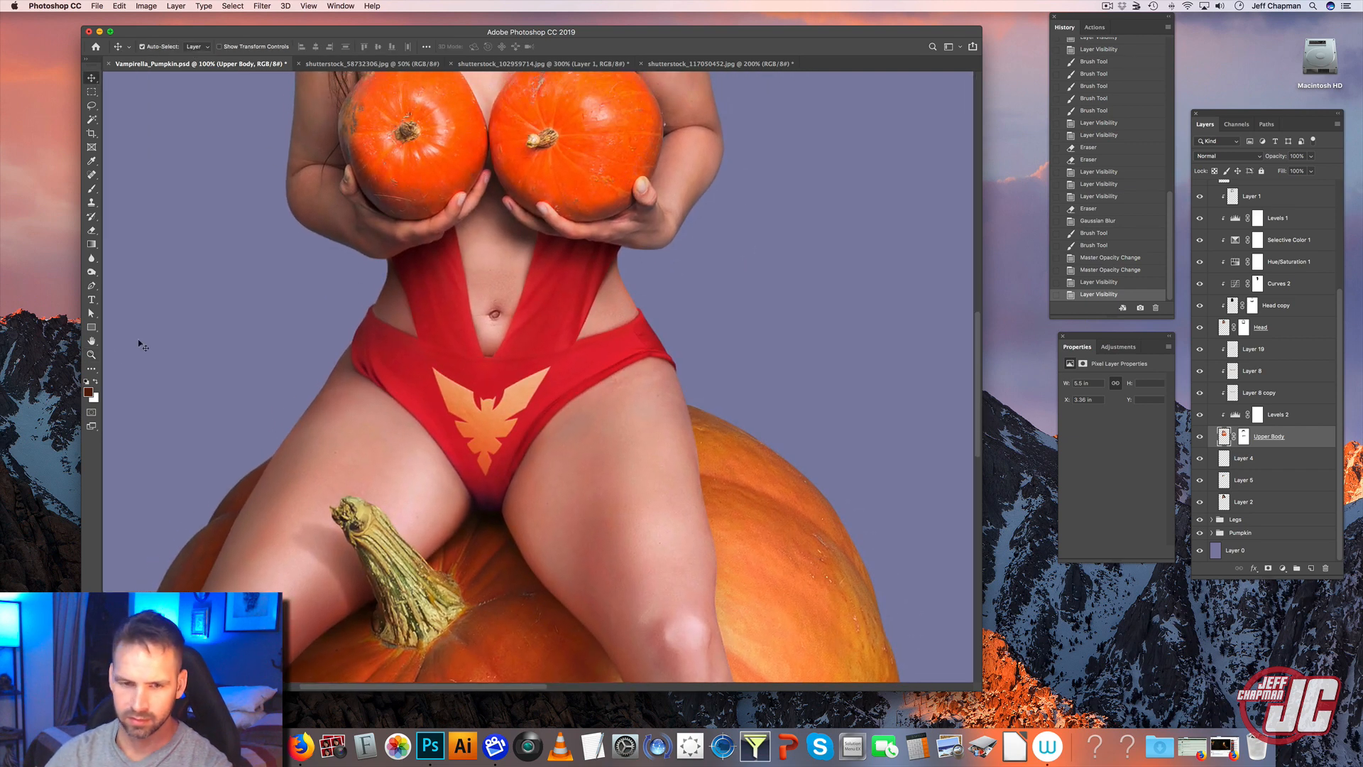
pyautogui.press('z')
pyautogui.keyDown('alt'); pyautogui.click(443, 272); pyautogui.keyUp('alt')
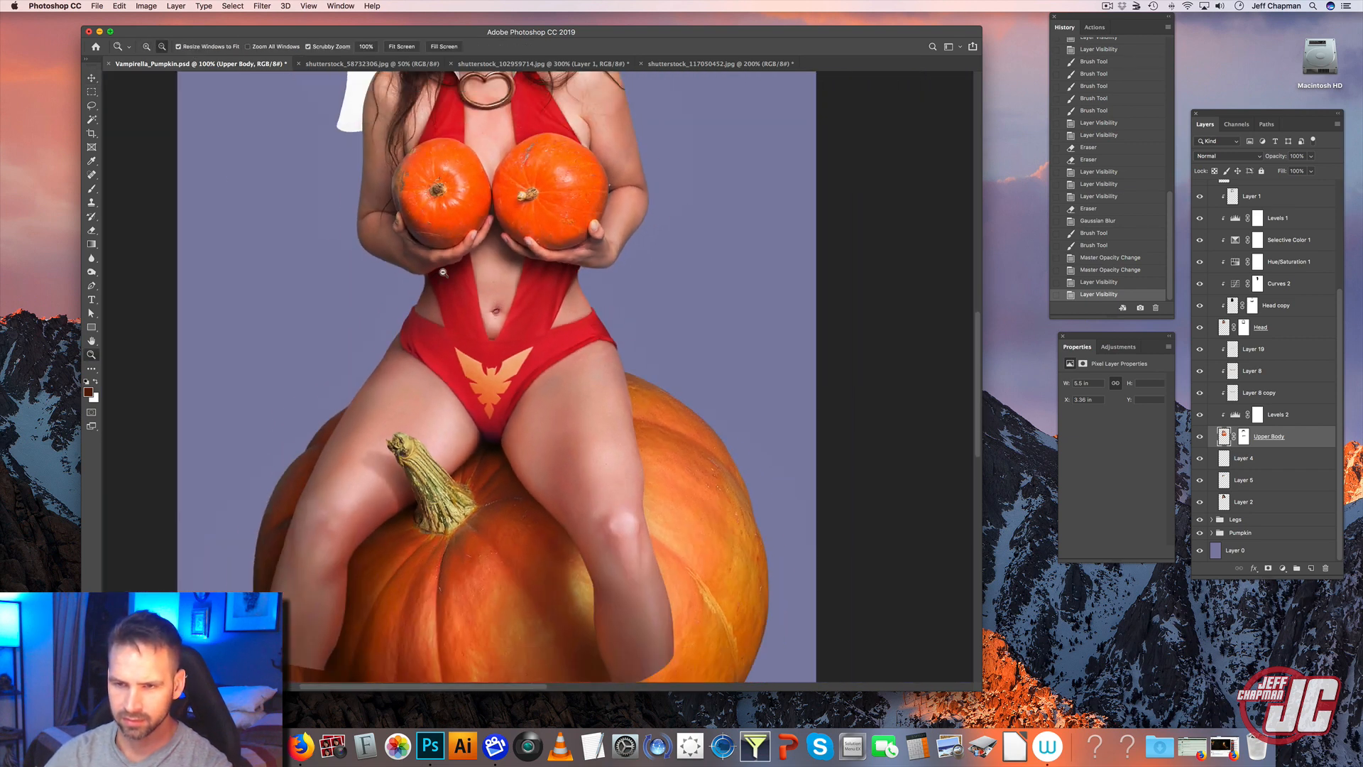
pyautogui.click(92, 78)
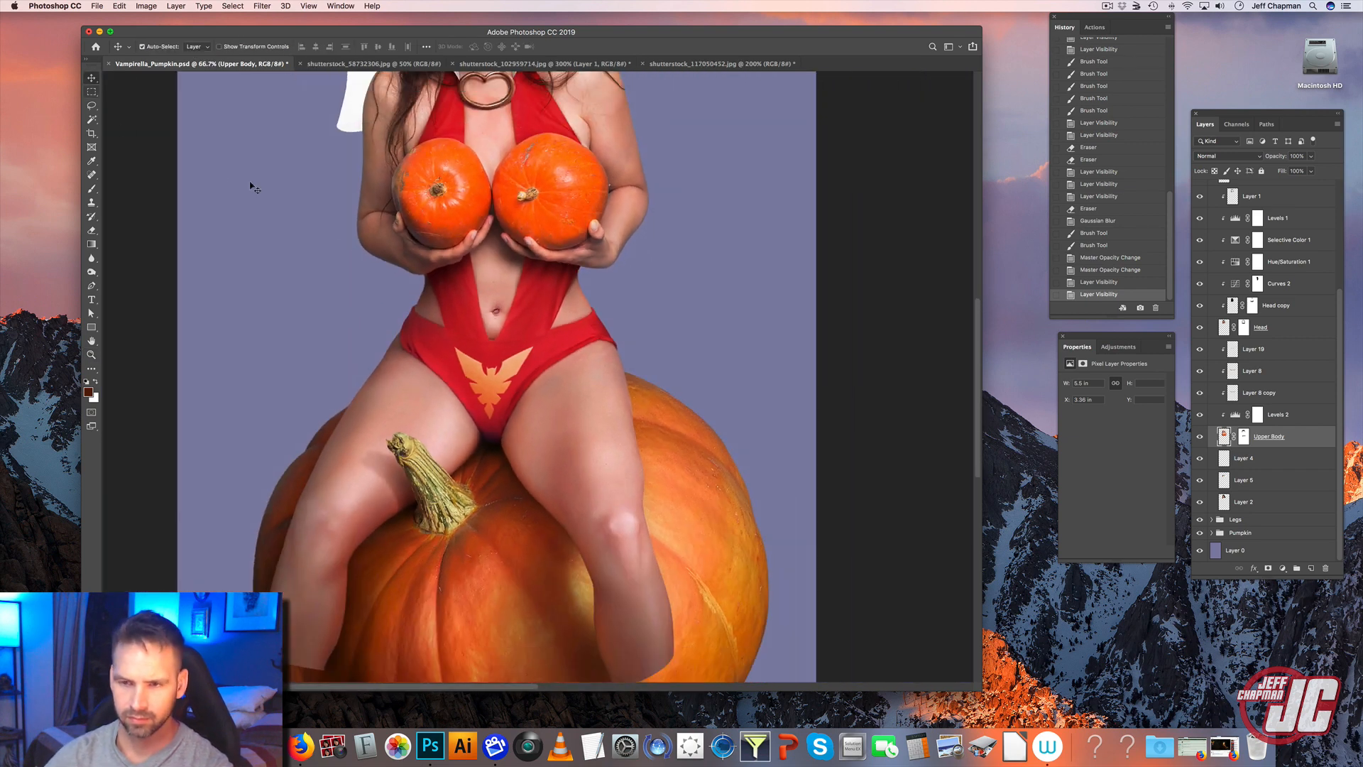
pyautogui.click(1283, 569)
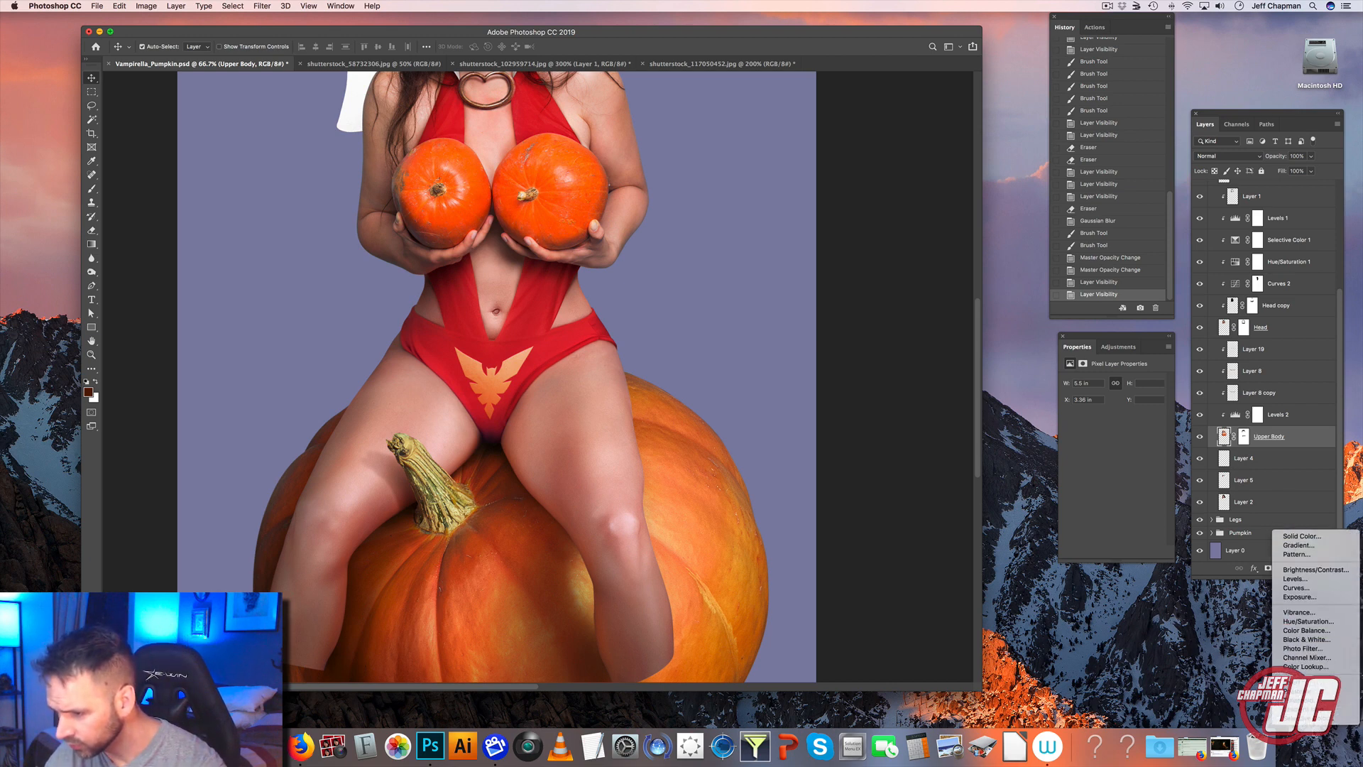
pyautogui.click(1285, 719)
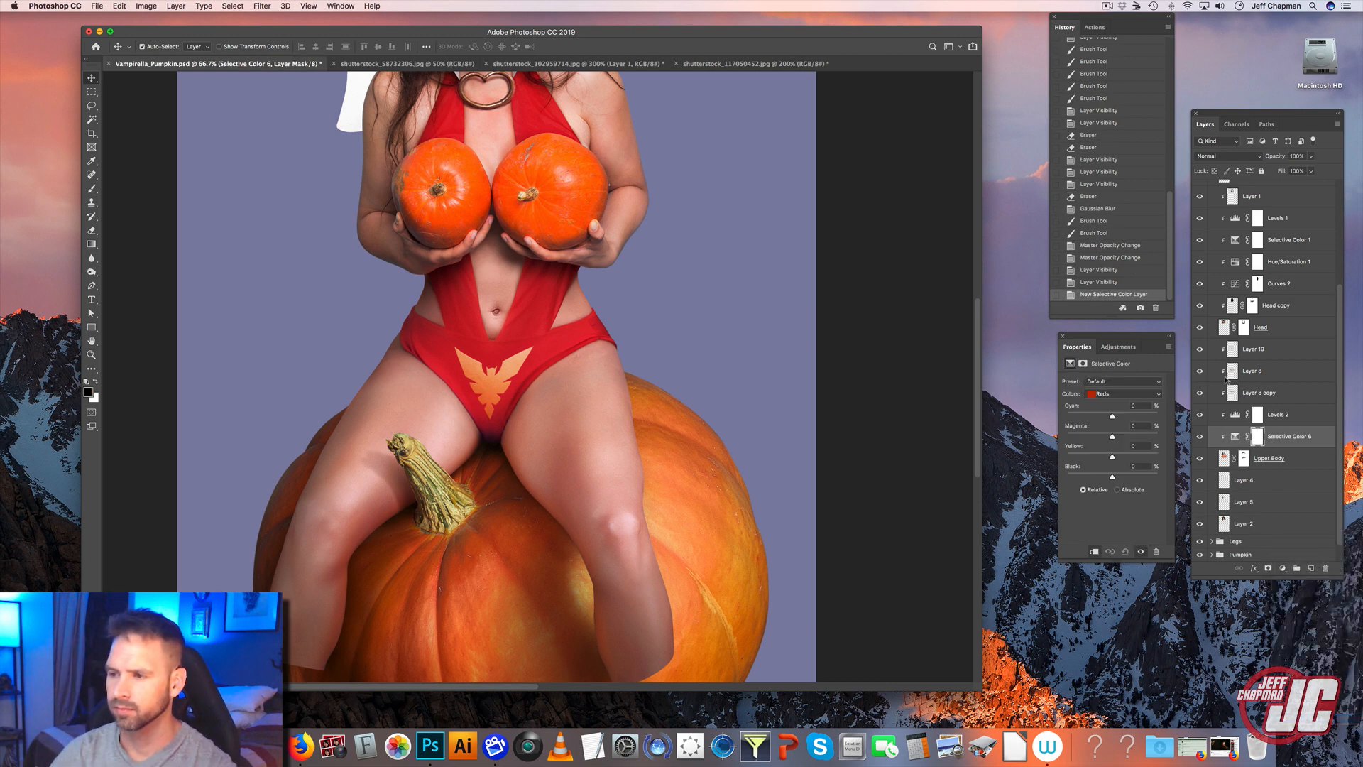
# - In the Selective Color adjustment, lower Reds magenta to about -21%, and set Yellows to about -5% cyan and -15% magenta
pyautogui.moveTo(1140, 340); pyautogui.dragTo(791, 114)
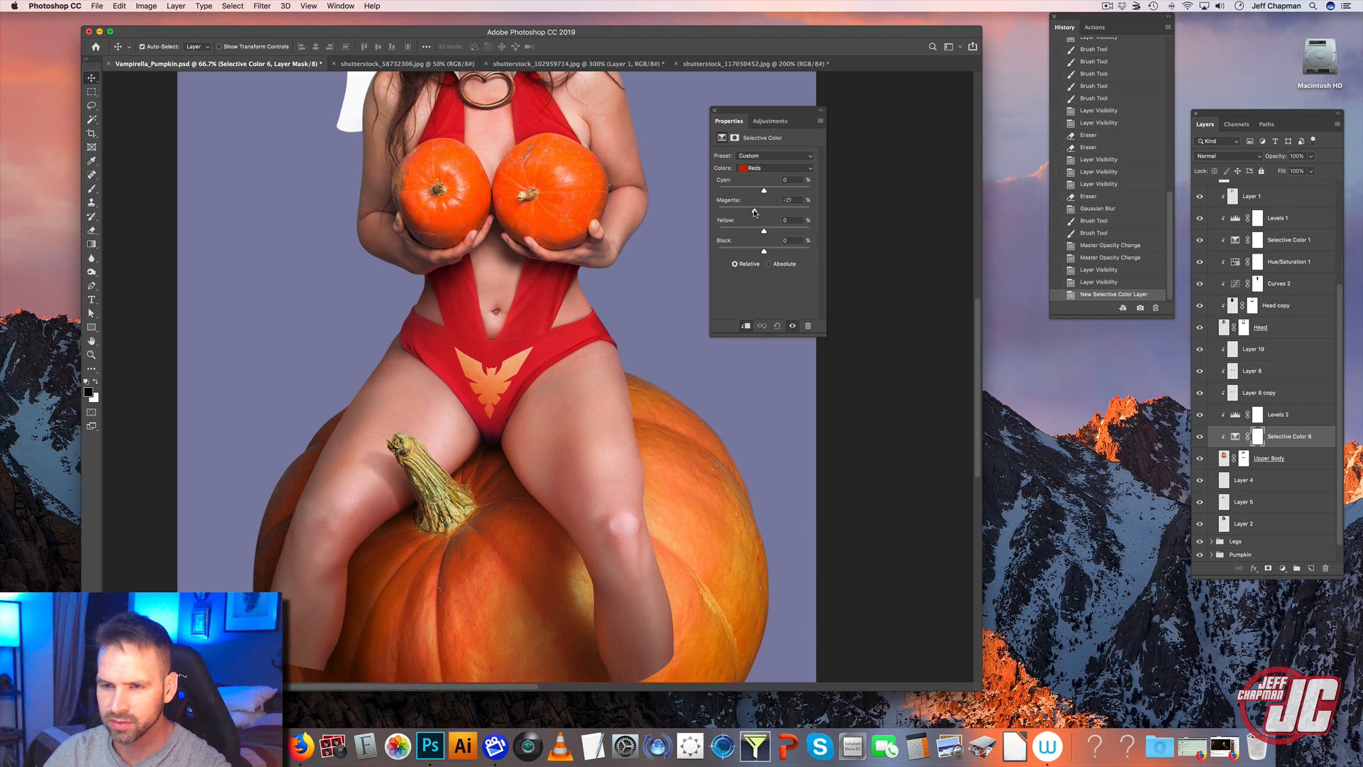
pyautogui.moveTo(754, 212); pyautogui.dragTo(752, 214)
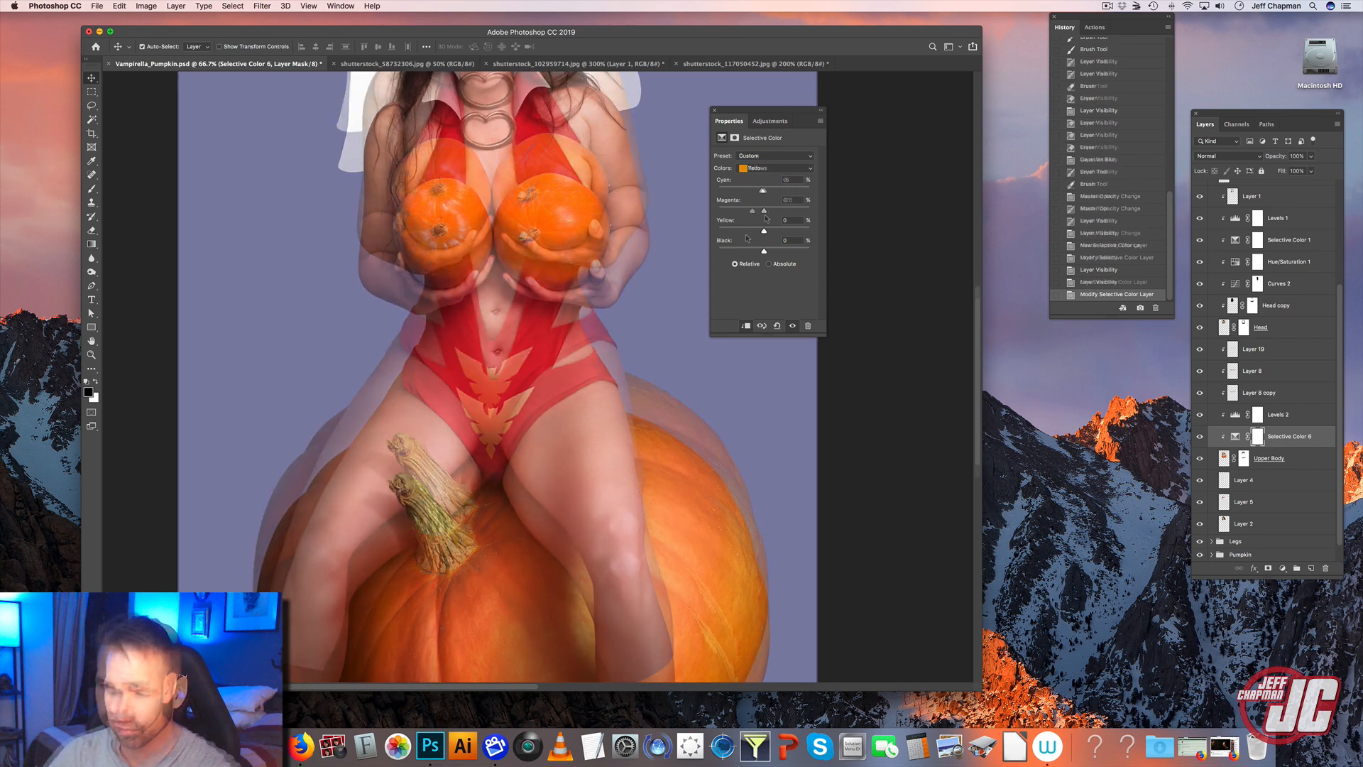
pyautogui.moveTo(753, 212); pyautogui.dragTo(753, 212)
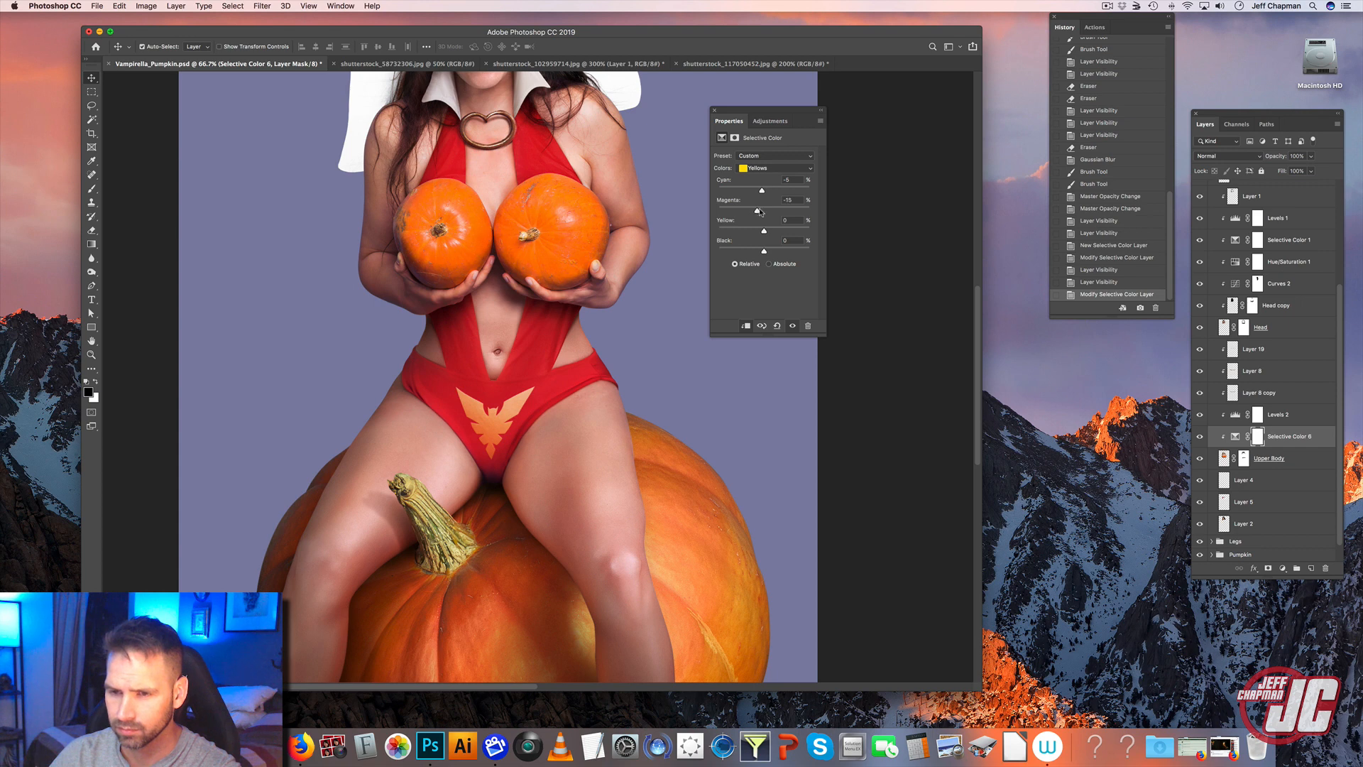
# - Paint black over the upper body on the Selective Color mask with a soft brush of about 1760 px at 100% opacity
pyautogui.click(735, 137)
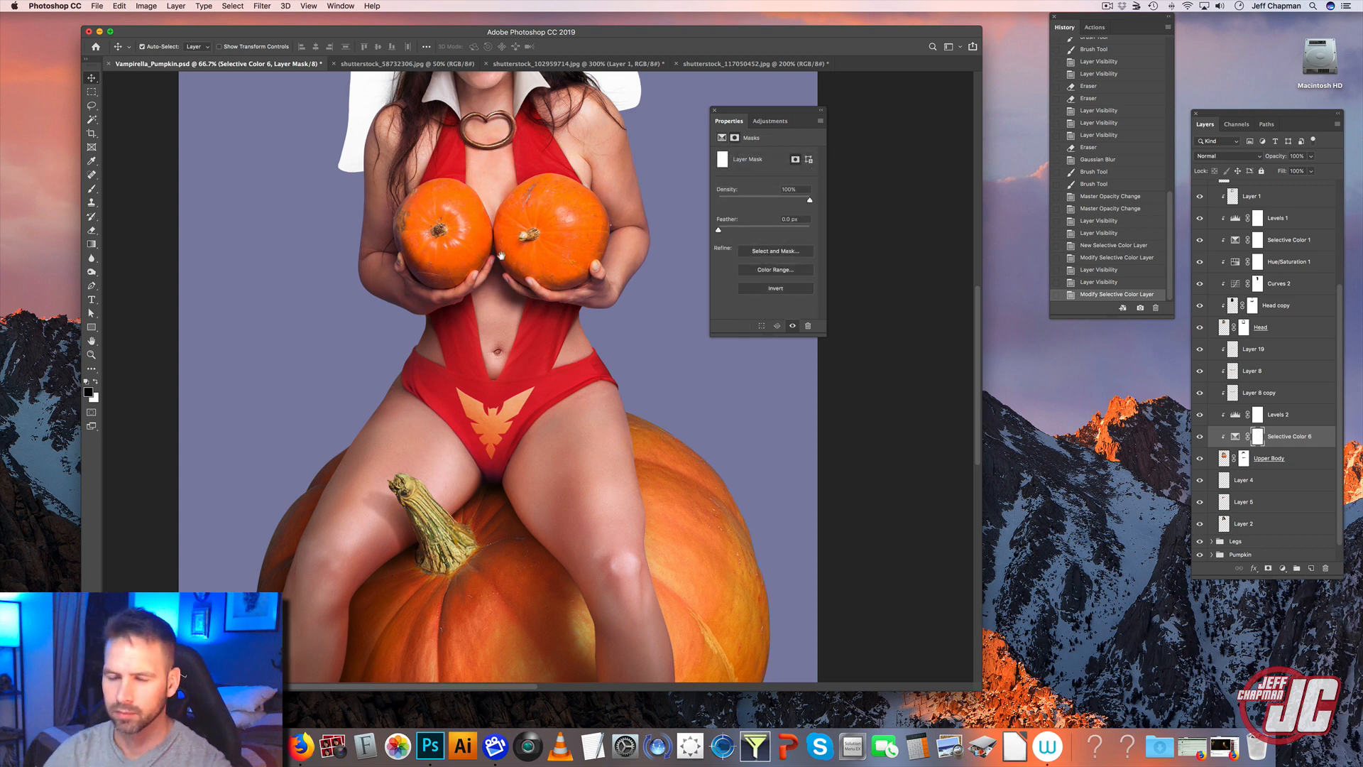
pyautogui.scroll(5, 208, 195)
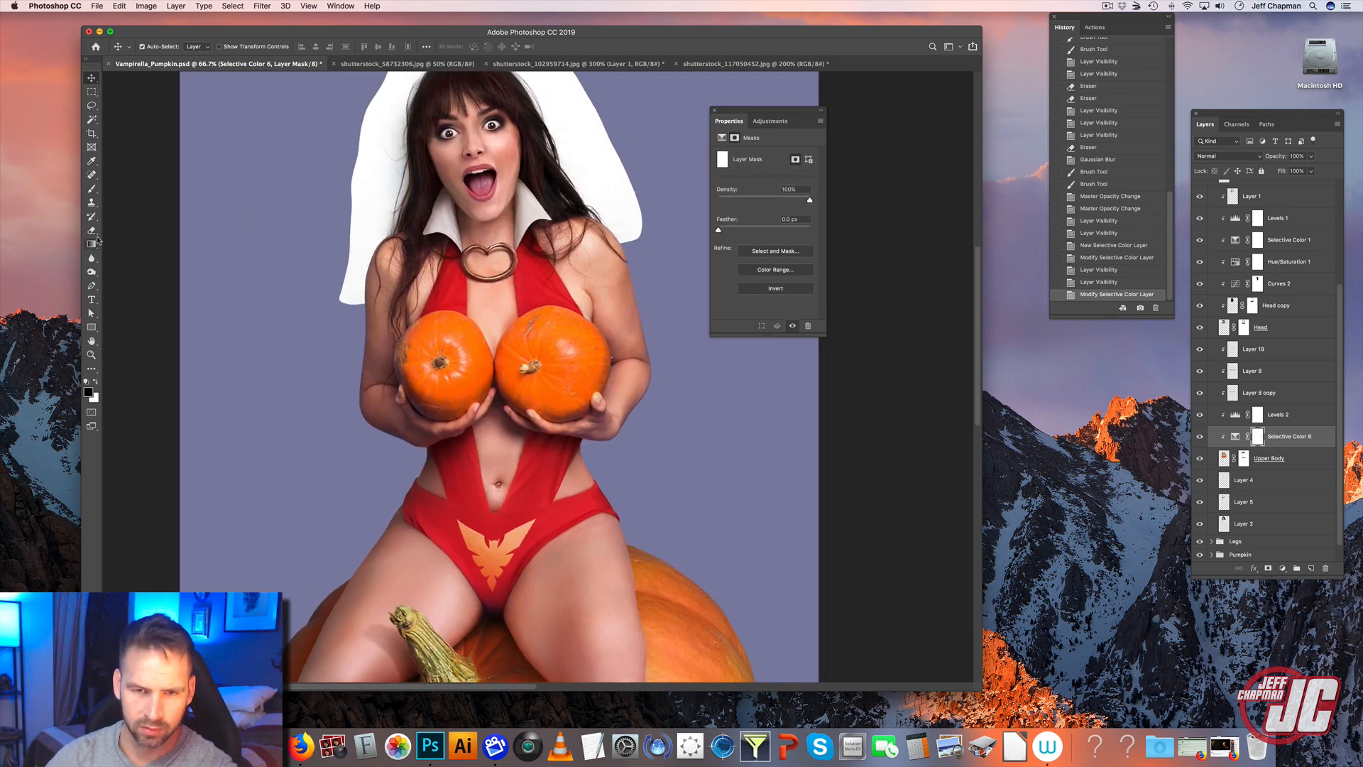
pyautogui.click(91, 188)
pyautogui.click(324, 49)
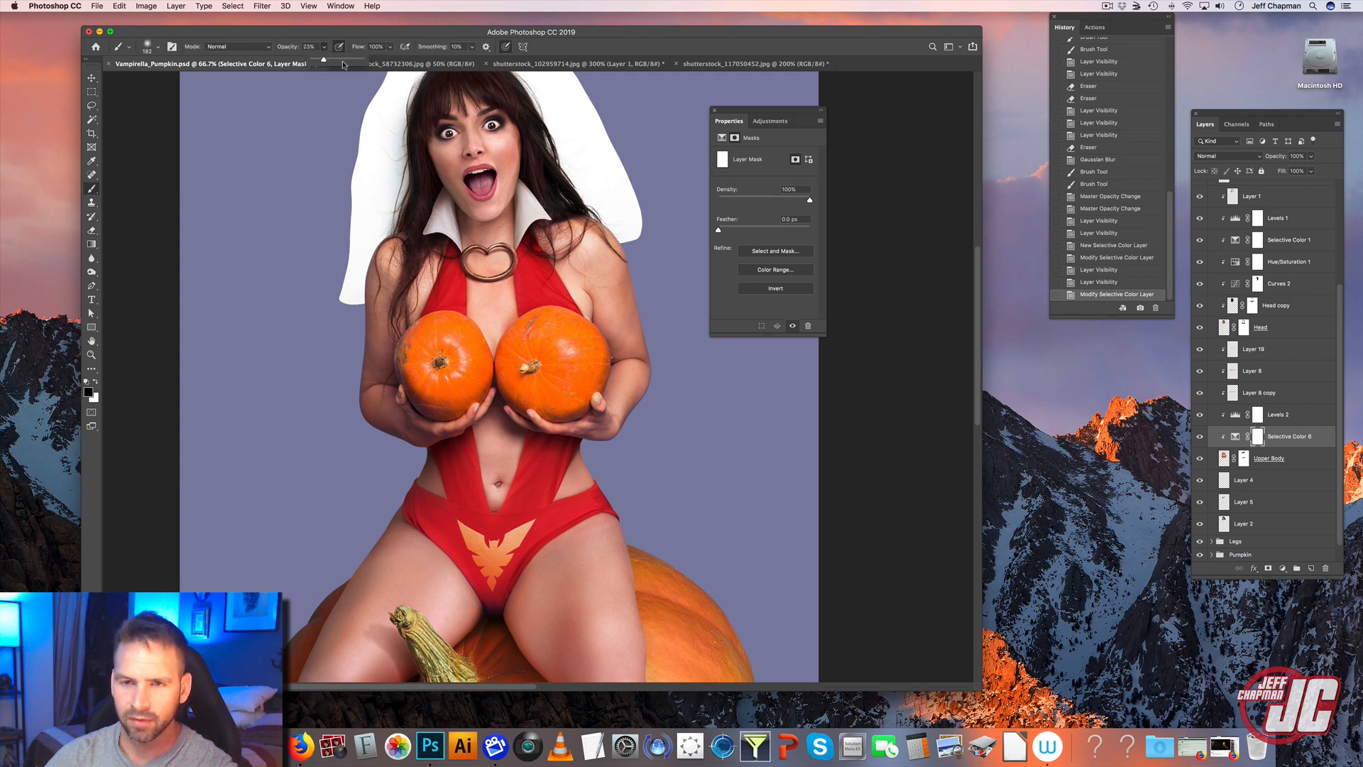
pyautogui.rightClick(609, 262)
pyautogui.click(619, 259)
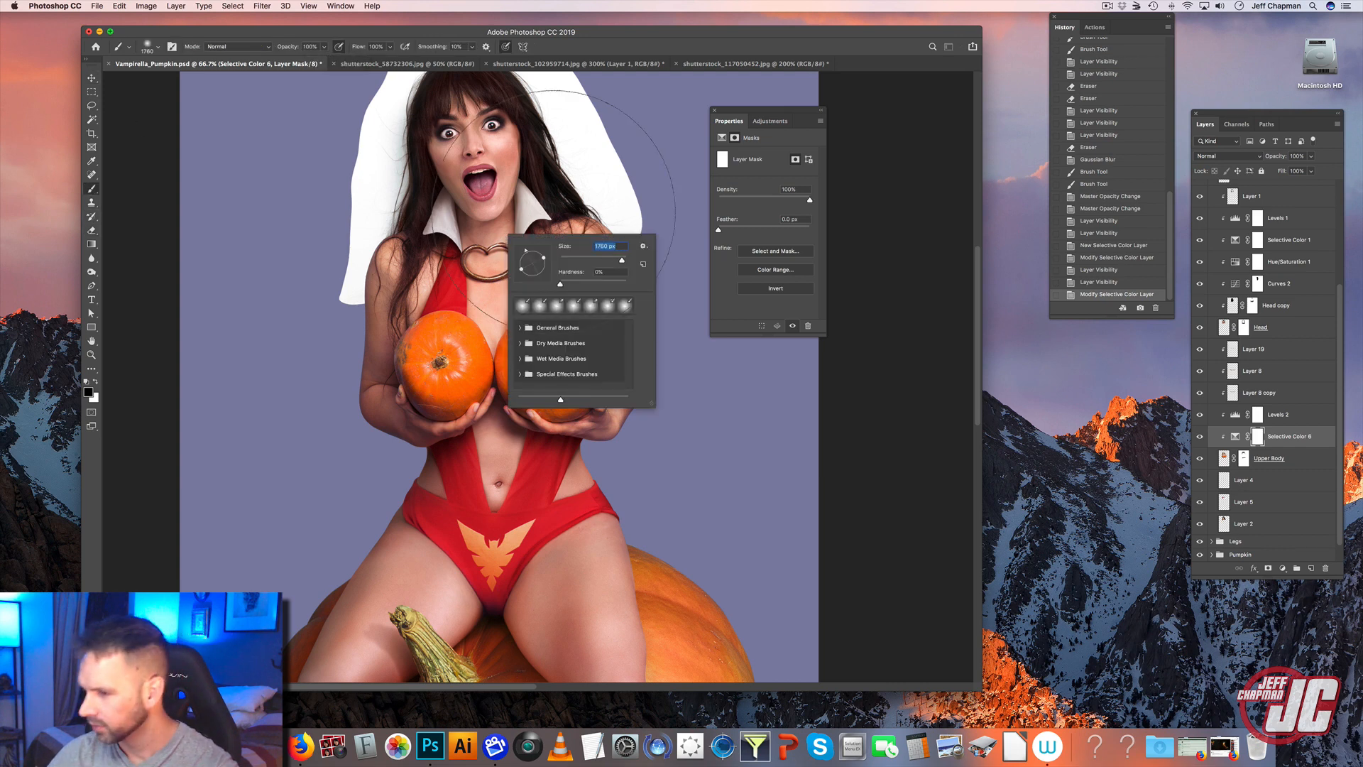
pyautogui.press('Return')
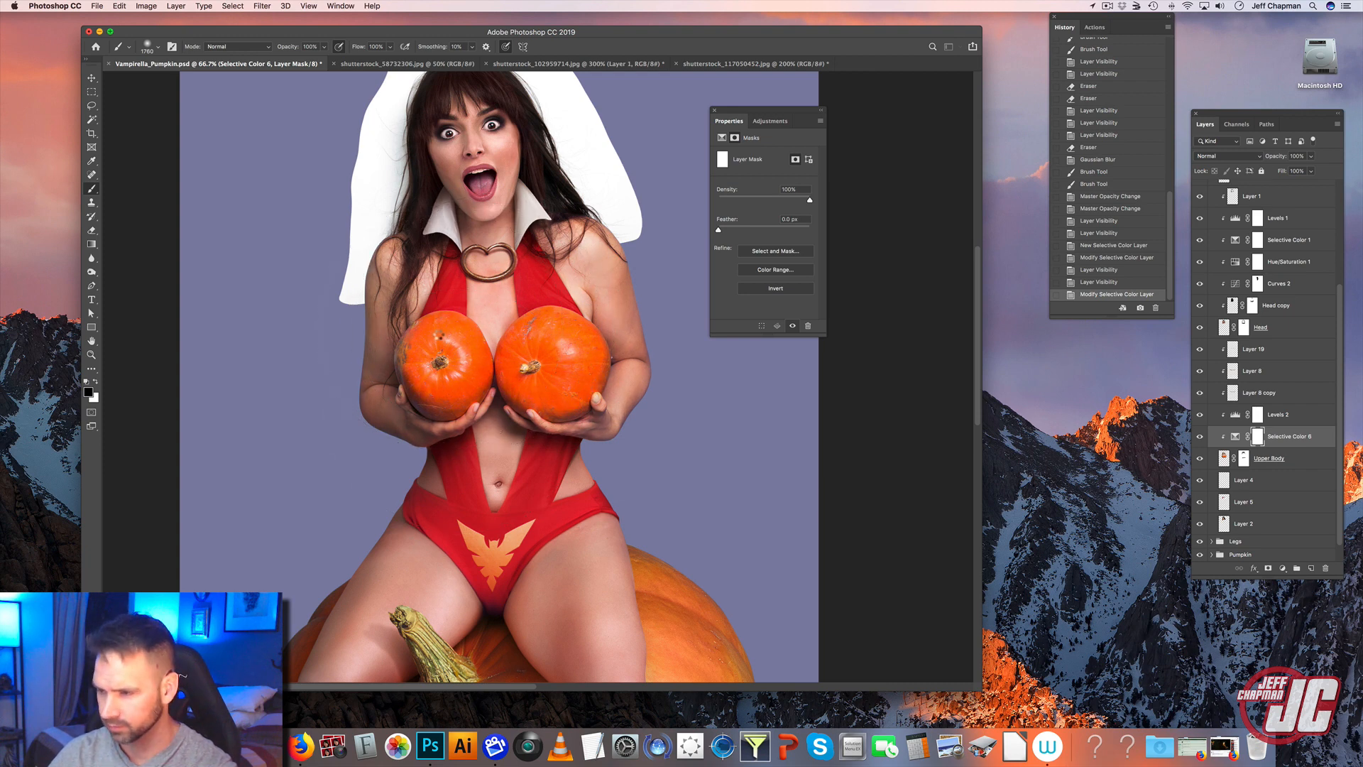
pyautogui.click(443, 335)
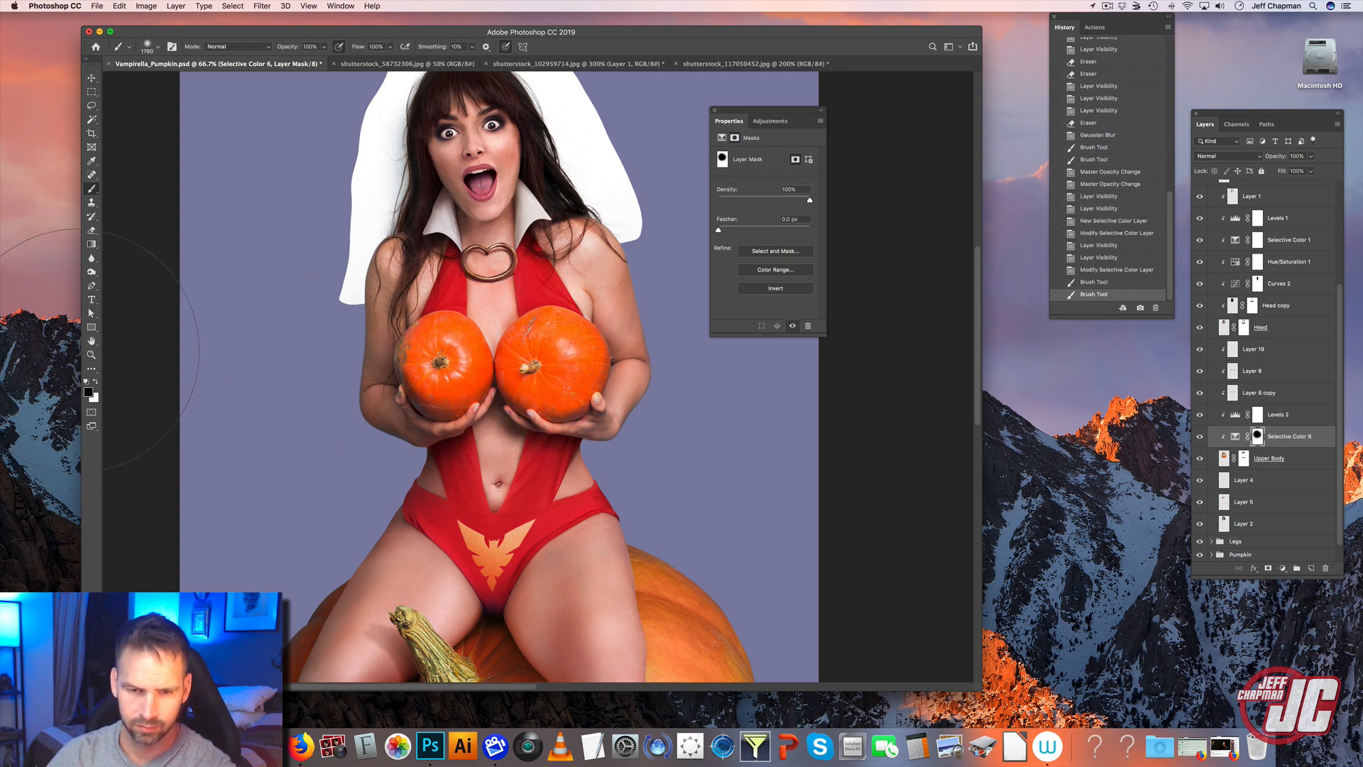
pyautogui.click(73, 353)
pyautogui.click(84, 354)
# - Switch to a white brush of about 100 px with 59% hardness for detail work on the Selective Color mask
pyautogui.click(91, 355)
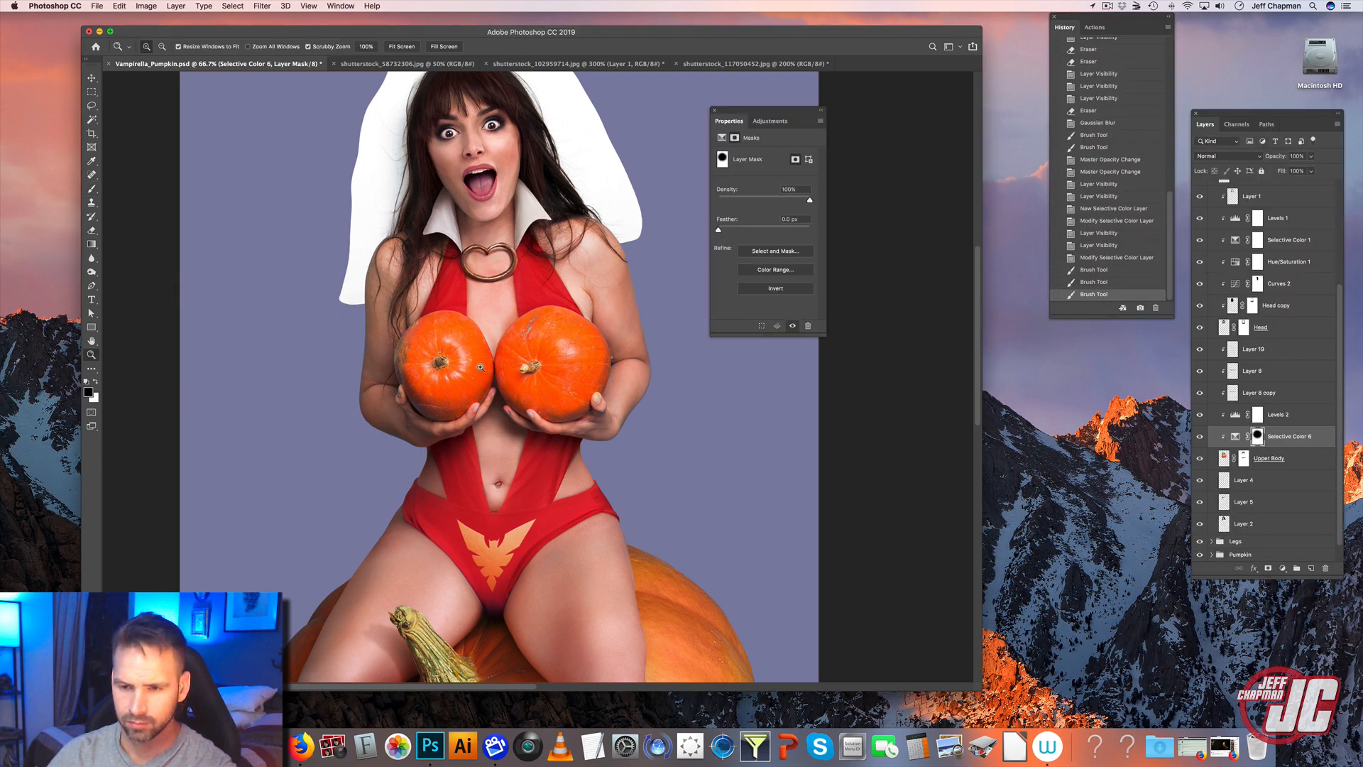
pyautogui.click(479, 367)
pyautogui.click(480, 367)
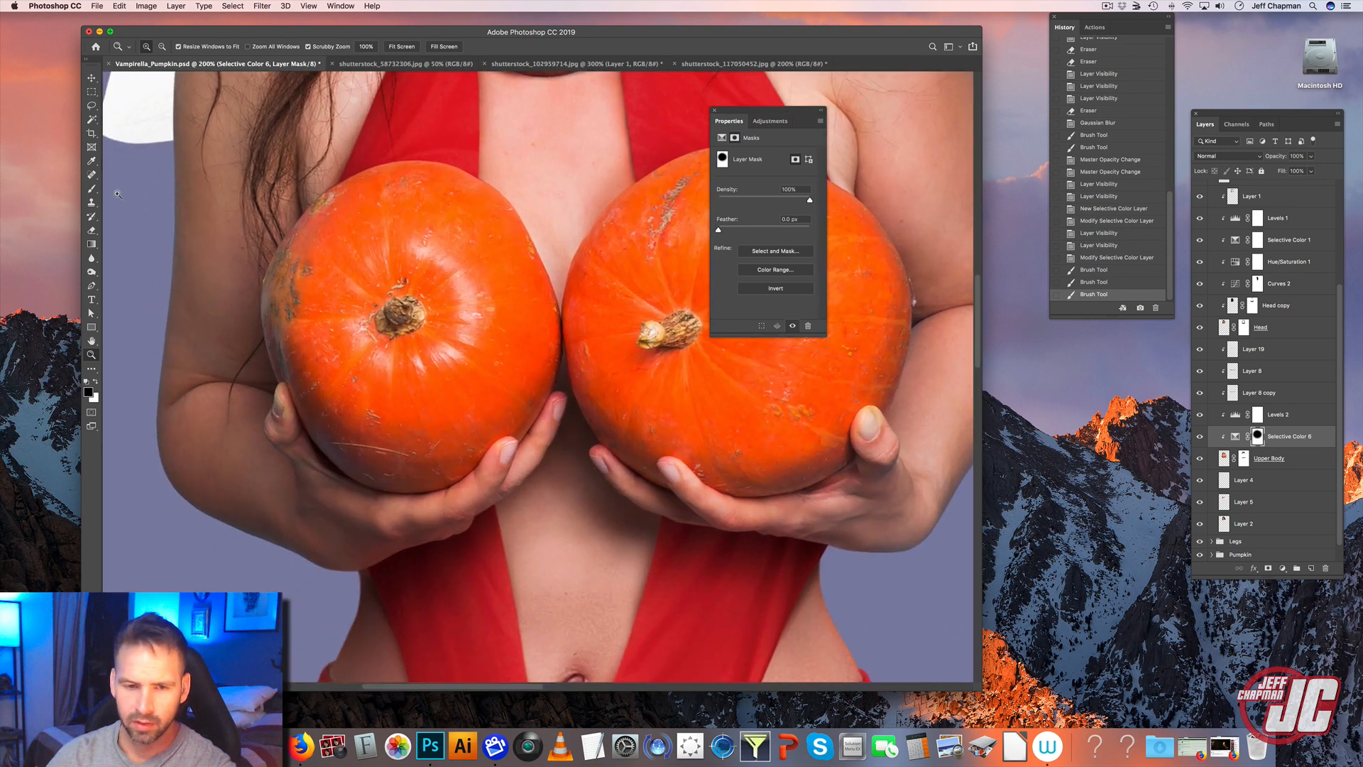
pyautogui.click(91, 188)
pyautogui.click(96, 381)
pyautogui.rightClick(565, 258)
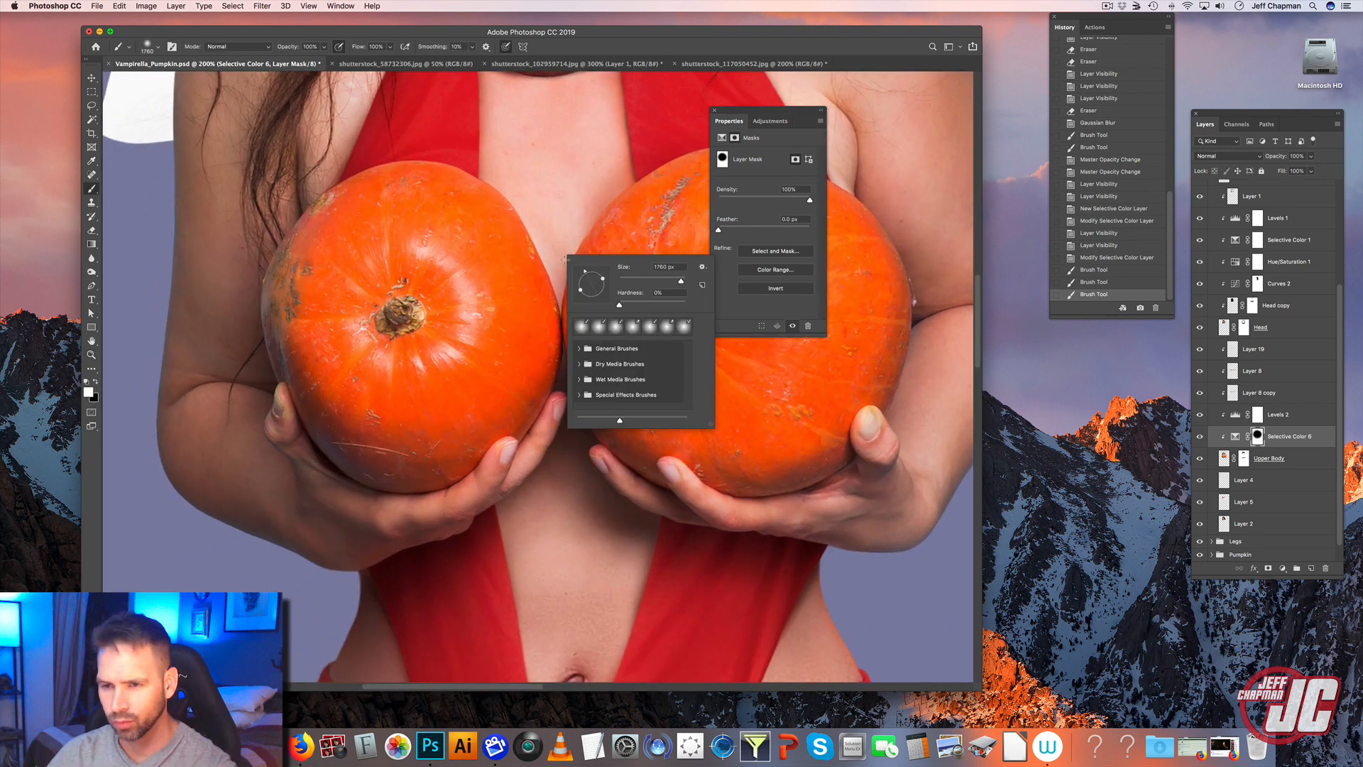
pyautogui.click(658, 302)
pyautogui.click(640, 279)
pyautogui.click(652, 280)
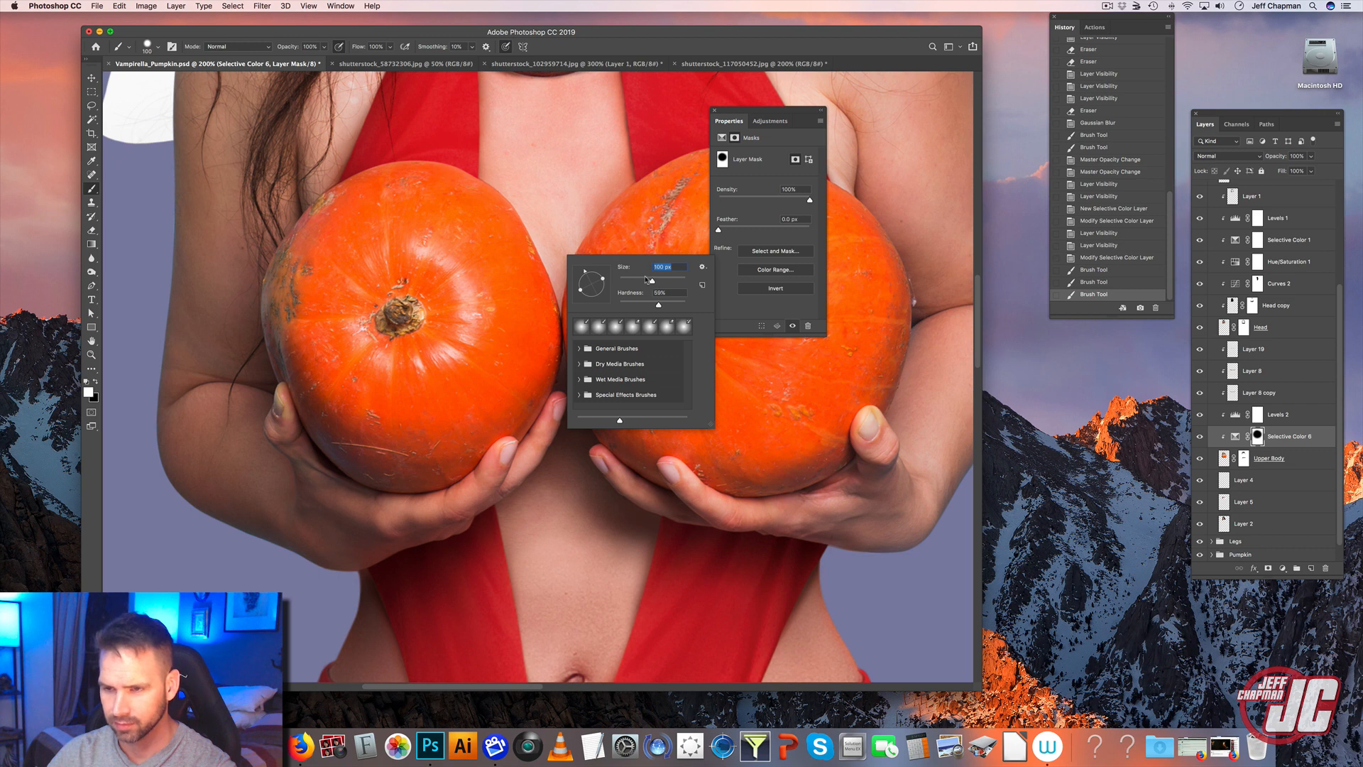
# - Paint white on the Selective Color mask over the two held pumpkins, using about 46% brush opacity near the edges
pyautogui.click(1258, 437)
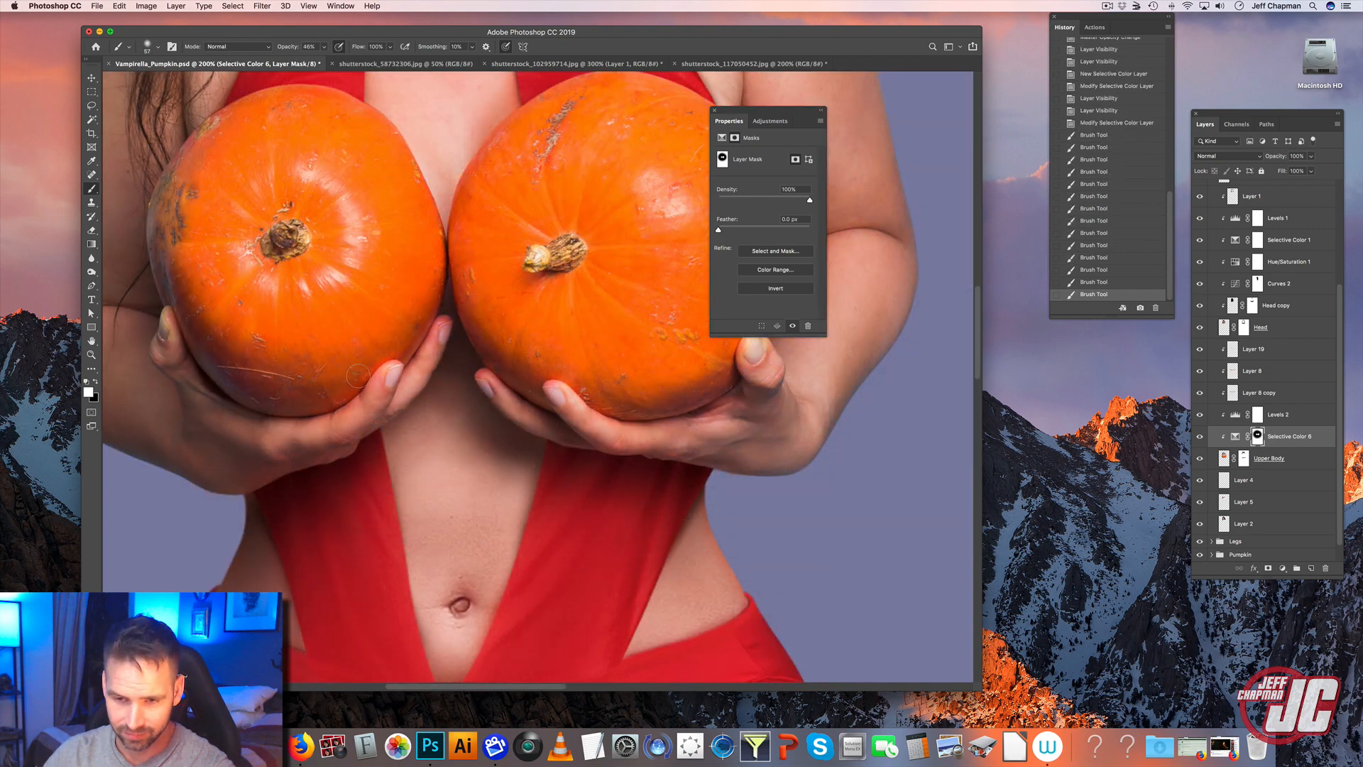
pyautogui.click(347, 380)
pyautogui.click(445, 307)
pyautogui.click(446, 307)
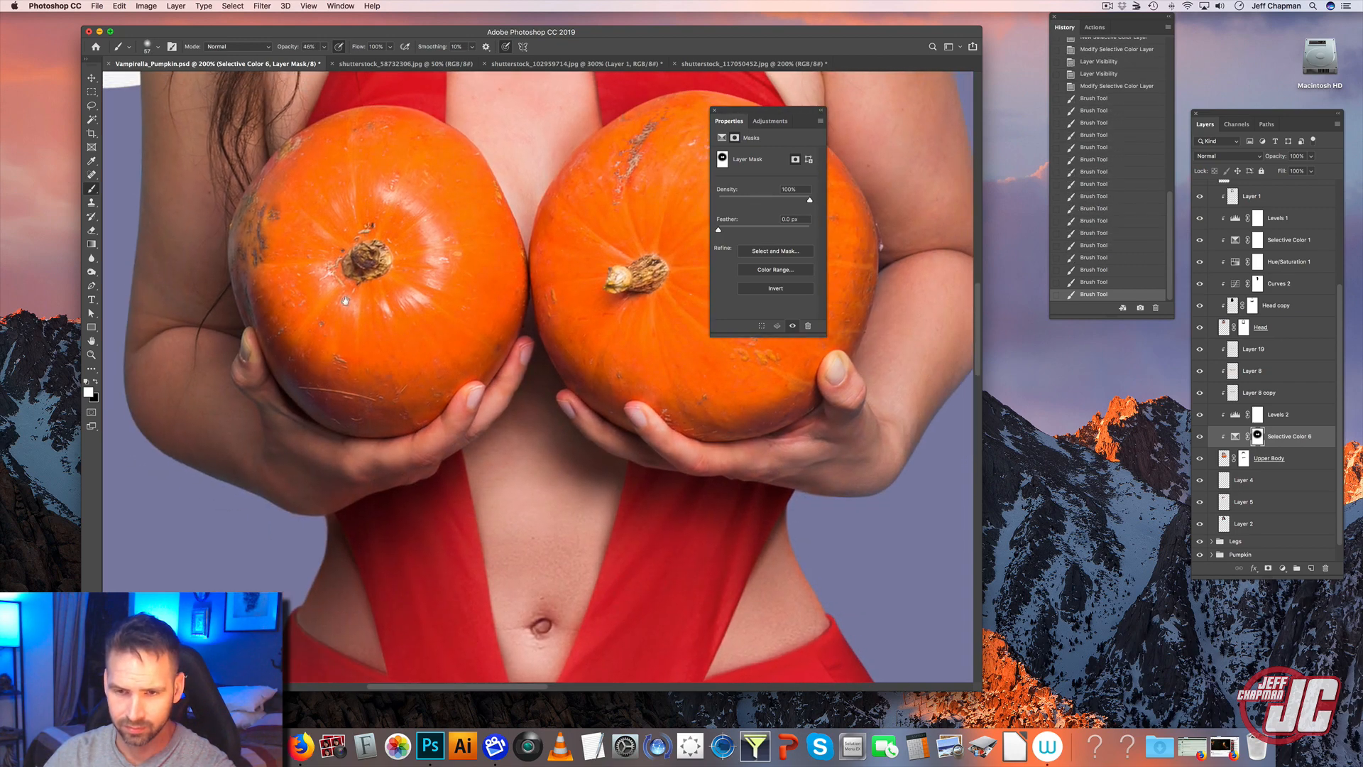
# - Select both held pumpkins on the Upper Body layer with Quick Selection
pyautogui.click(425, 293)
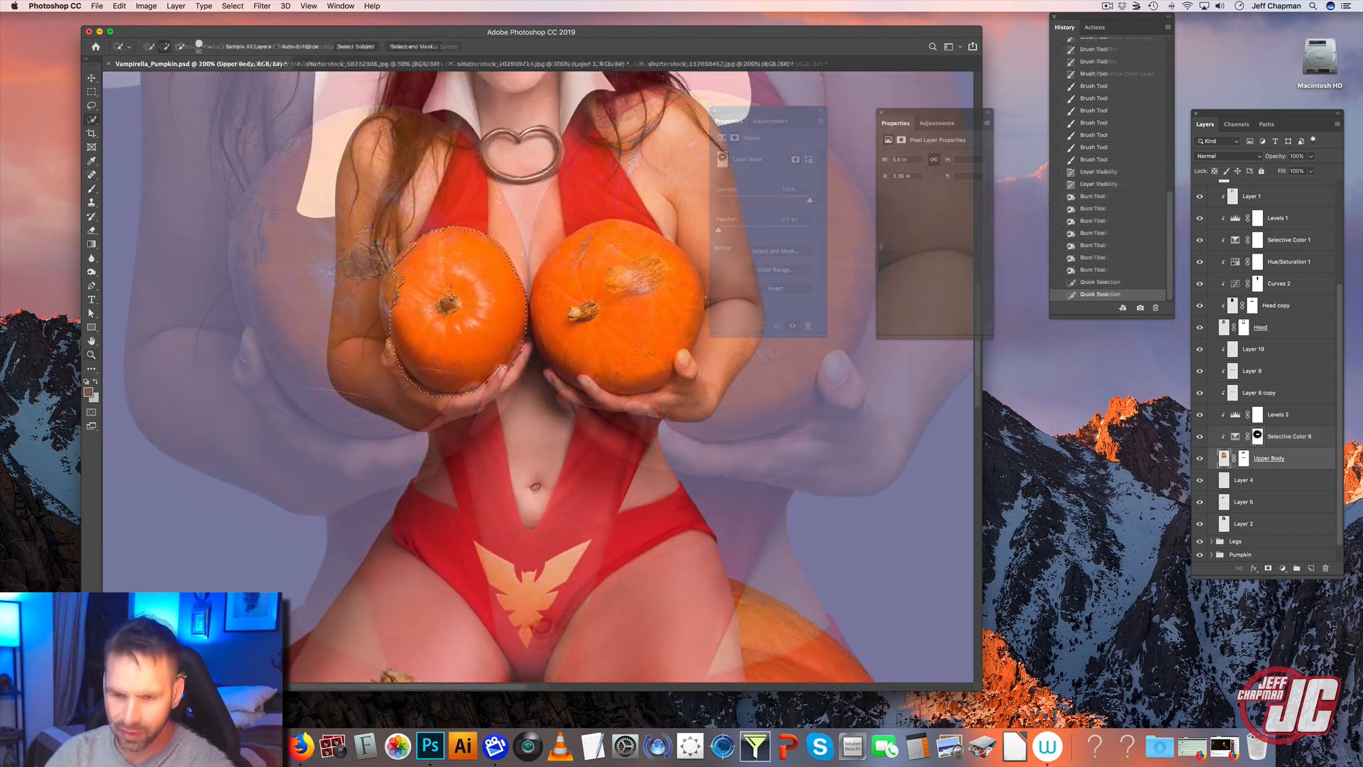
pyautogui.click(394, 301)
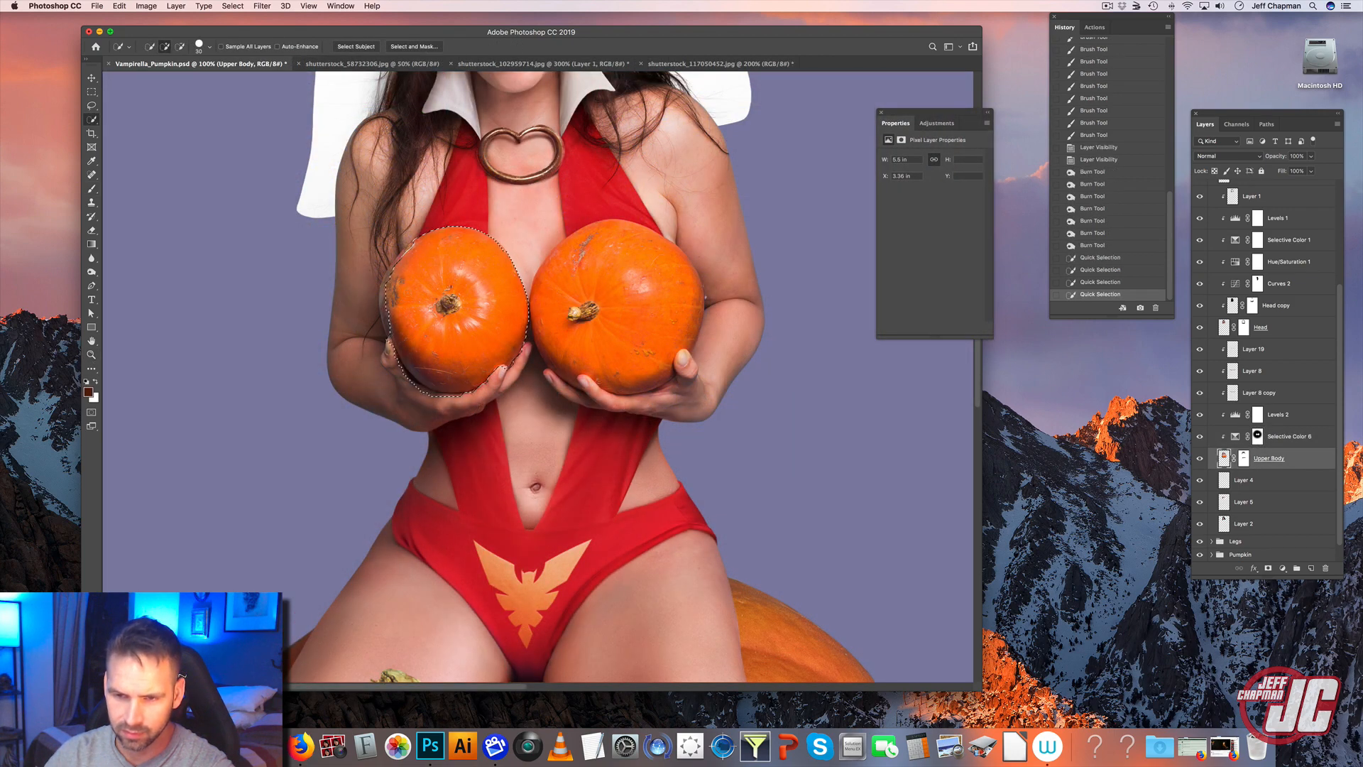
pyautogui.click(590, 284)
pyautogui.click(619, 346)
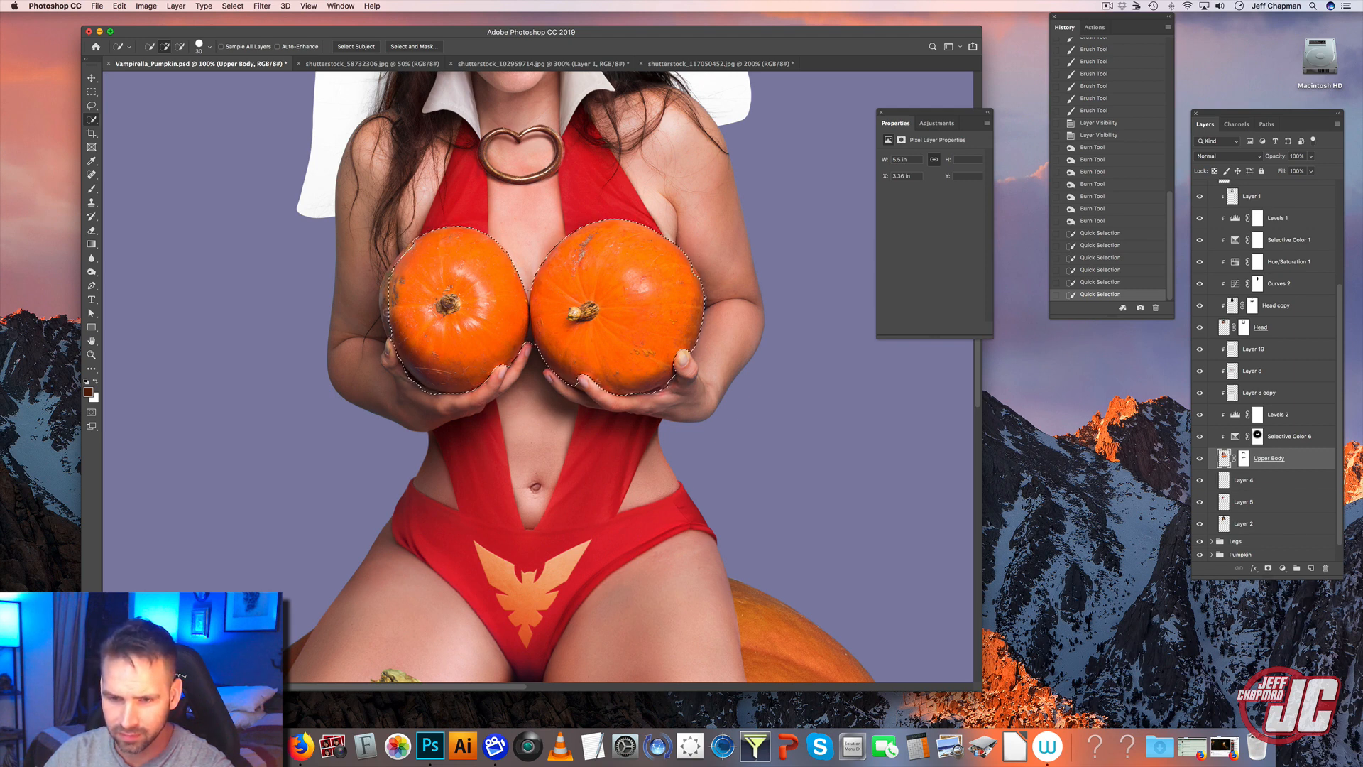
# - Feather the selection around the two held pumpkins by 0.5 pixels
pyautogui.click(91, 77)
pyautogui.click(233, 6)
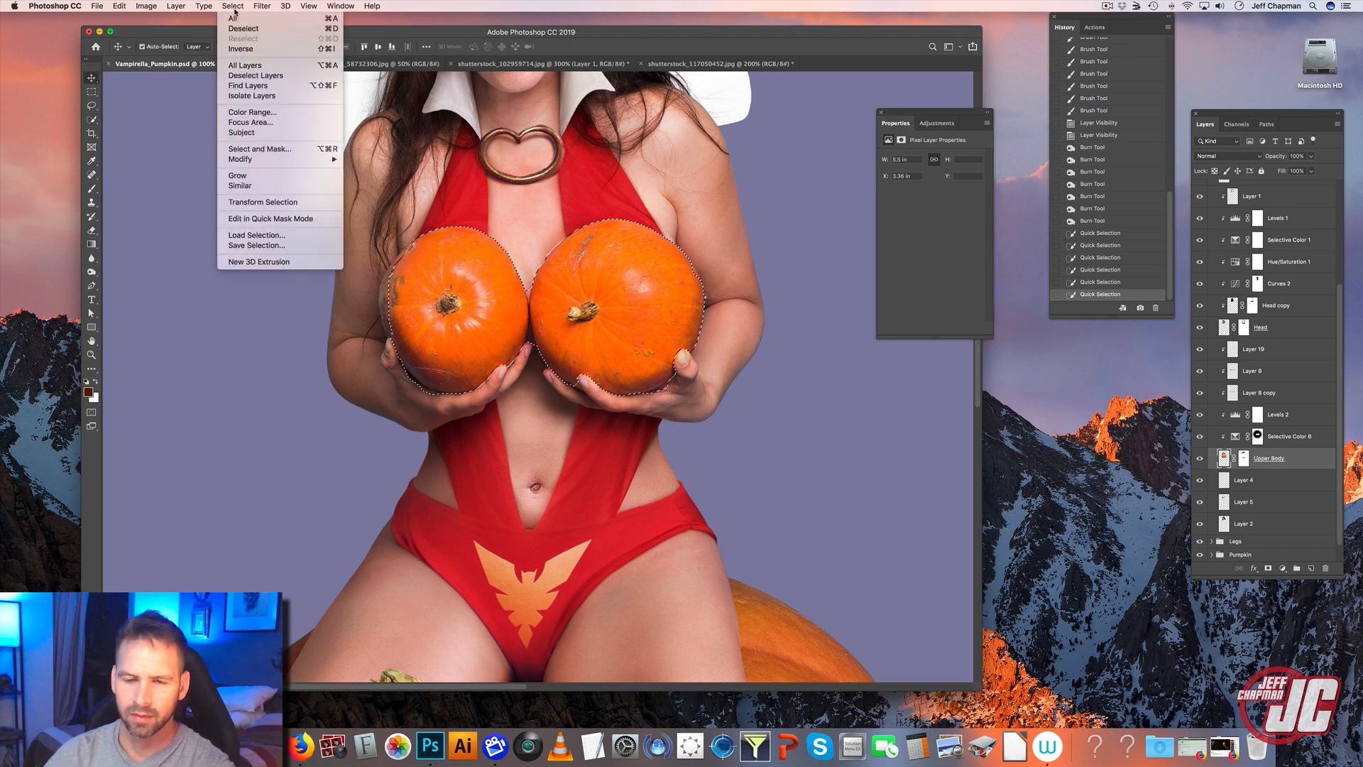
pyautogui.click(233, 5)
pyautogui.click(233, 6)
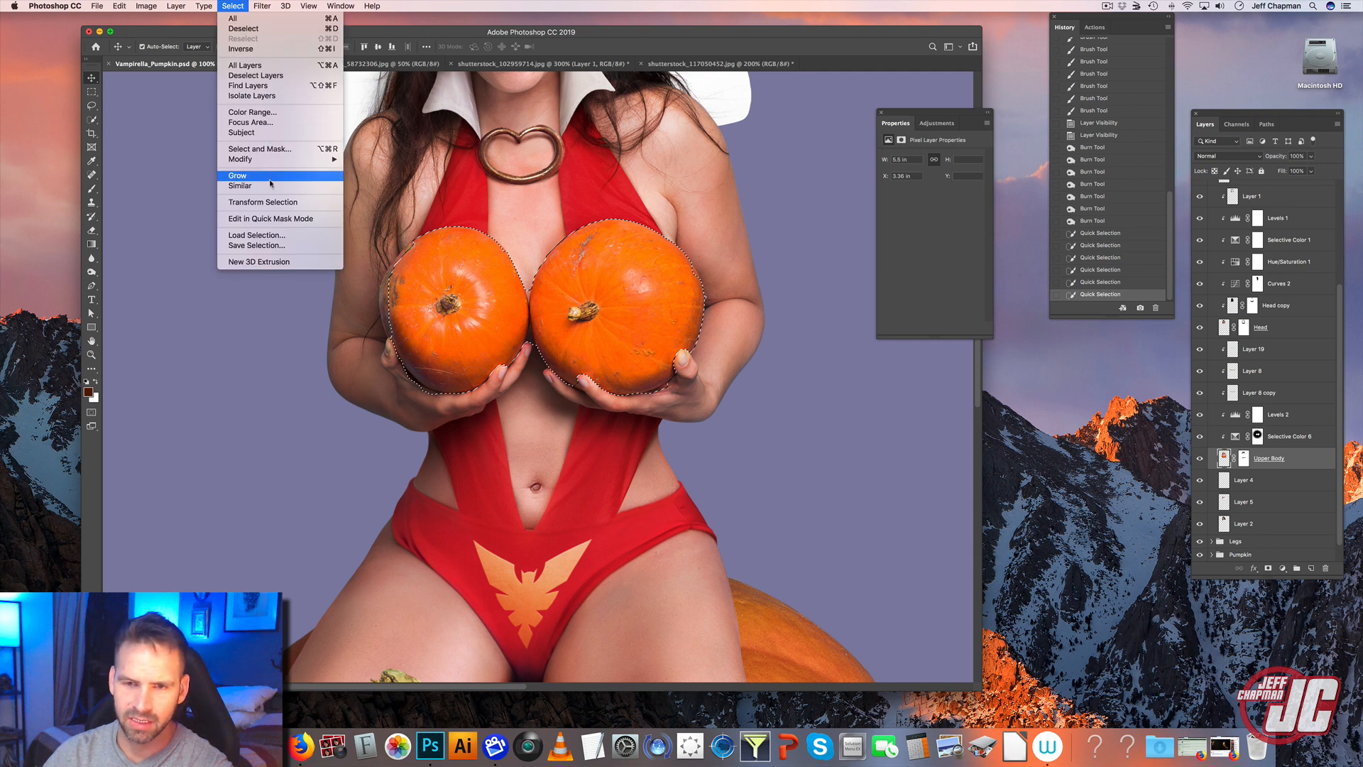
pyautogui.moveTo(298, 159)
pyautogui.click(370, 199)
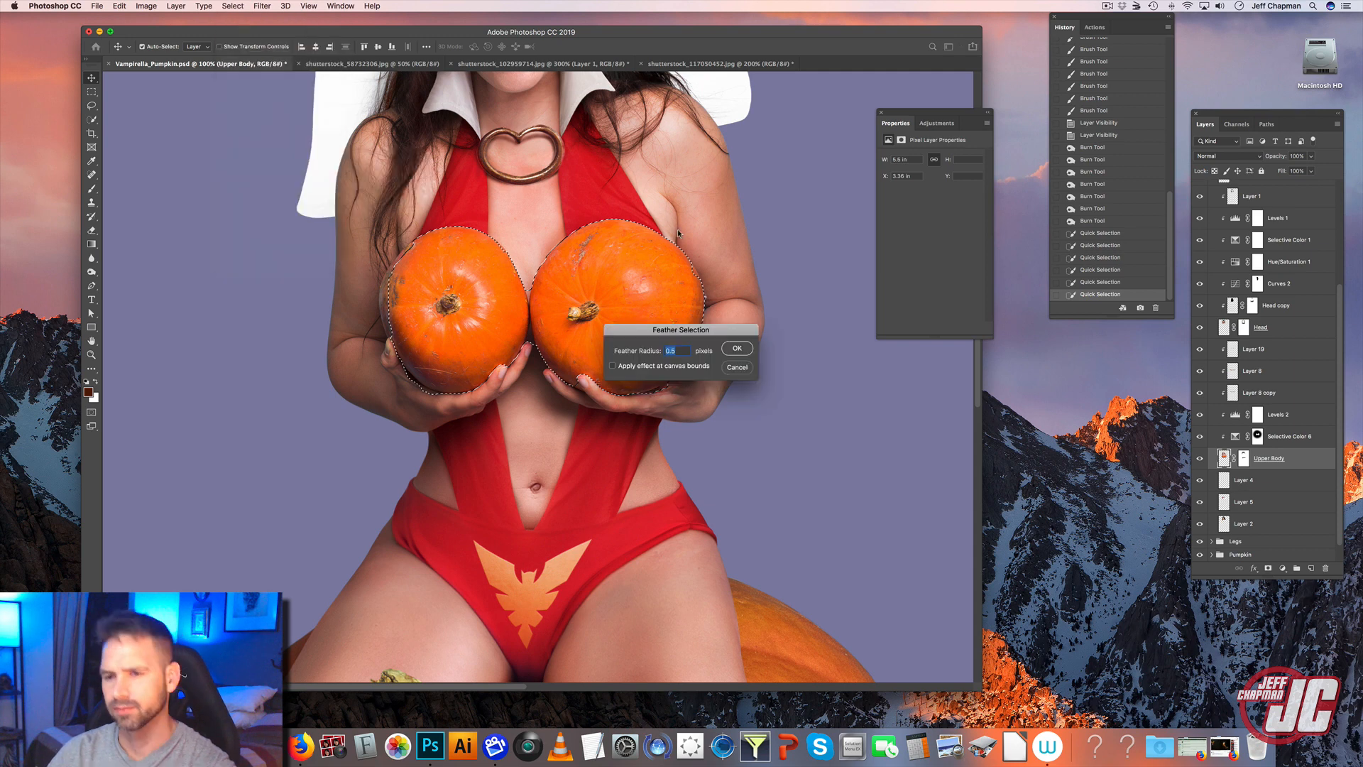
pyautogui.click(735, 347)
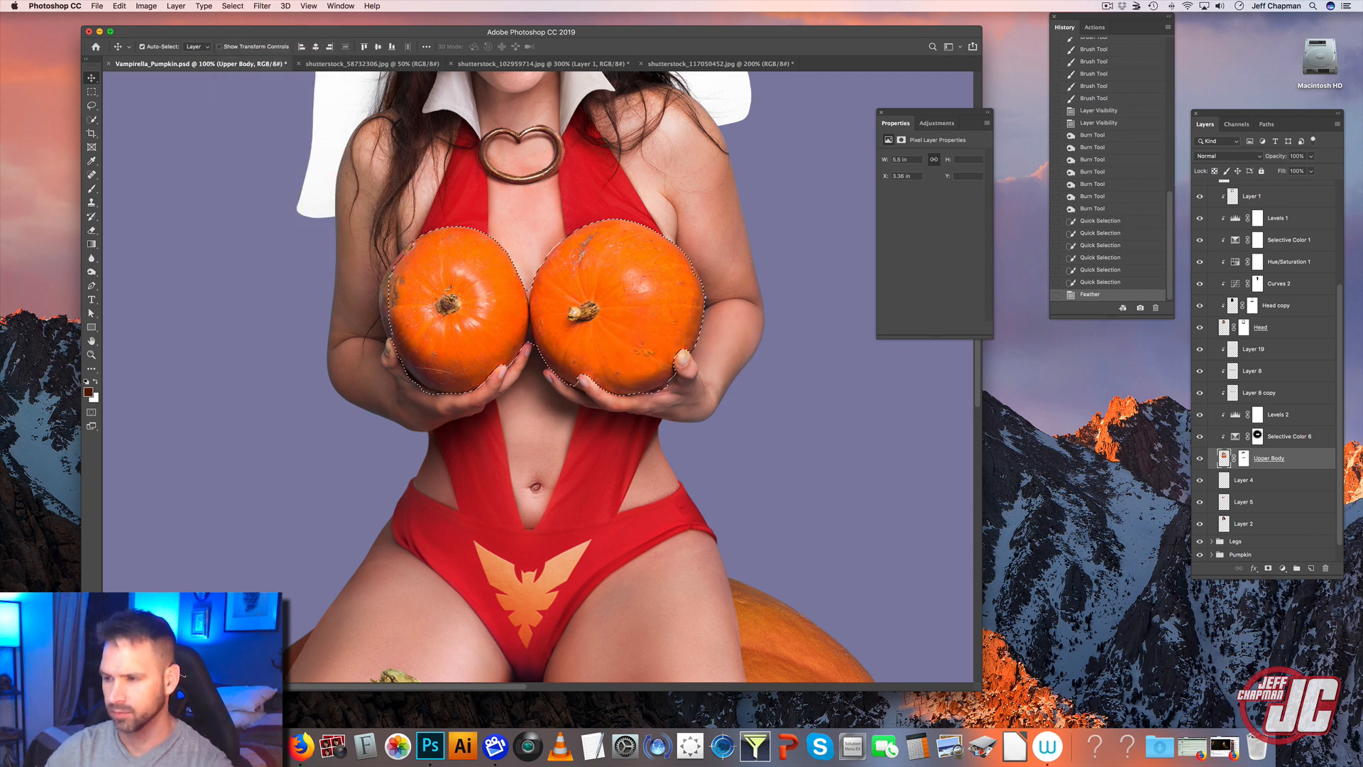
# - Copy the selected pumpkins onto a new layer clipped to Upper Body, then duplicate that layer and hide the upper copy
pyautogui.press('super+c')
pyautogui.press('super+v')
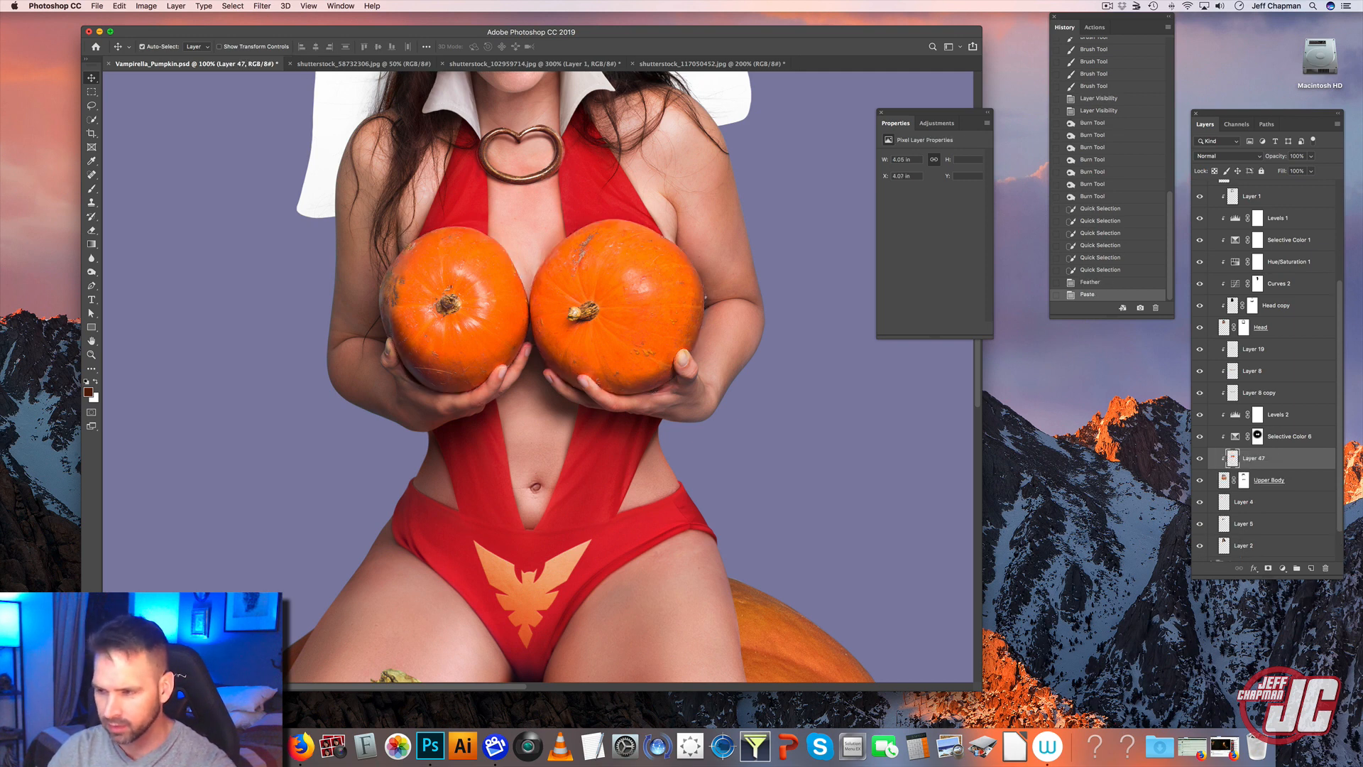
pyautogui.click(1199, 458)
pyautogui.click(1199, 458)
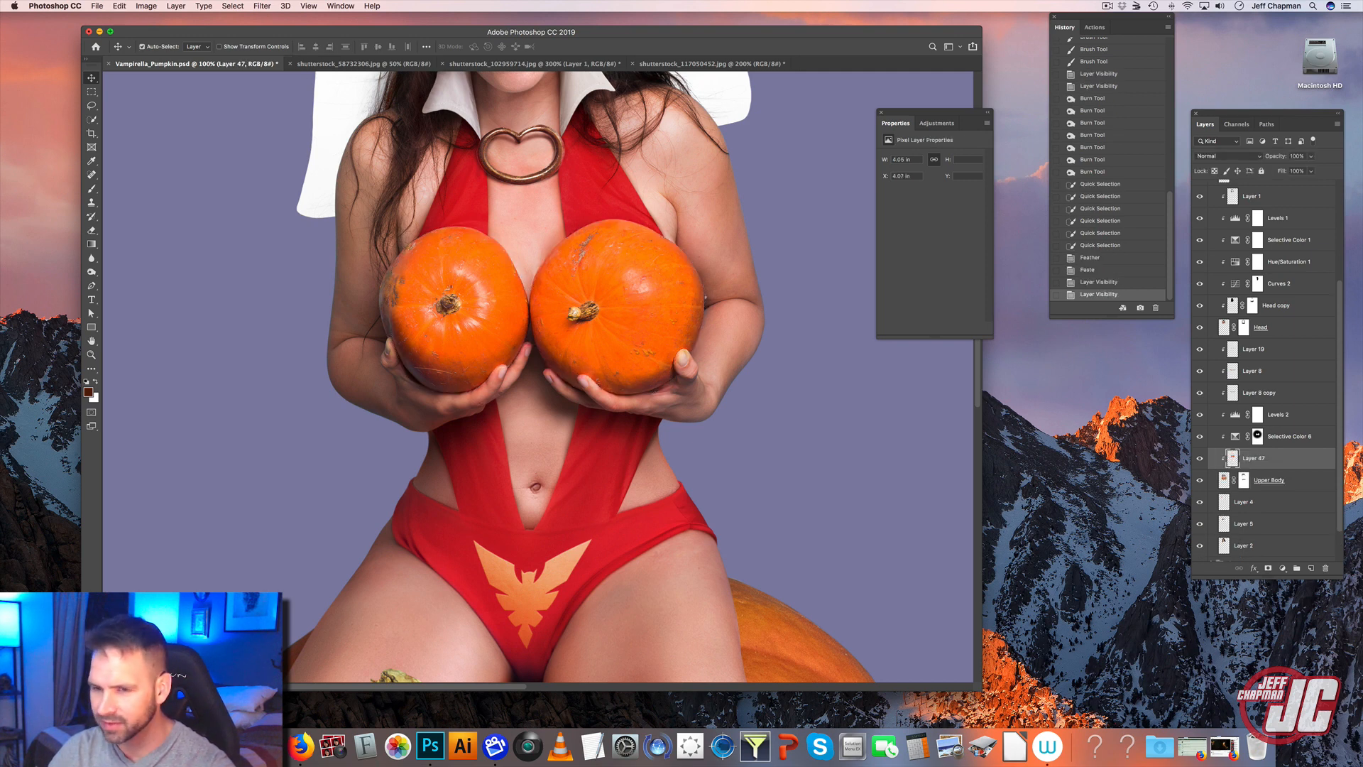
pyautogui.moveTo(1253, 458); pyautogui.dragTo(1252, 448)
pyautogui.click(1199, 457)
pyautogui.click(1253, 480)
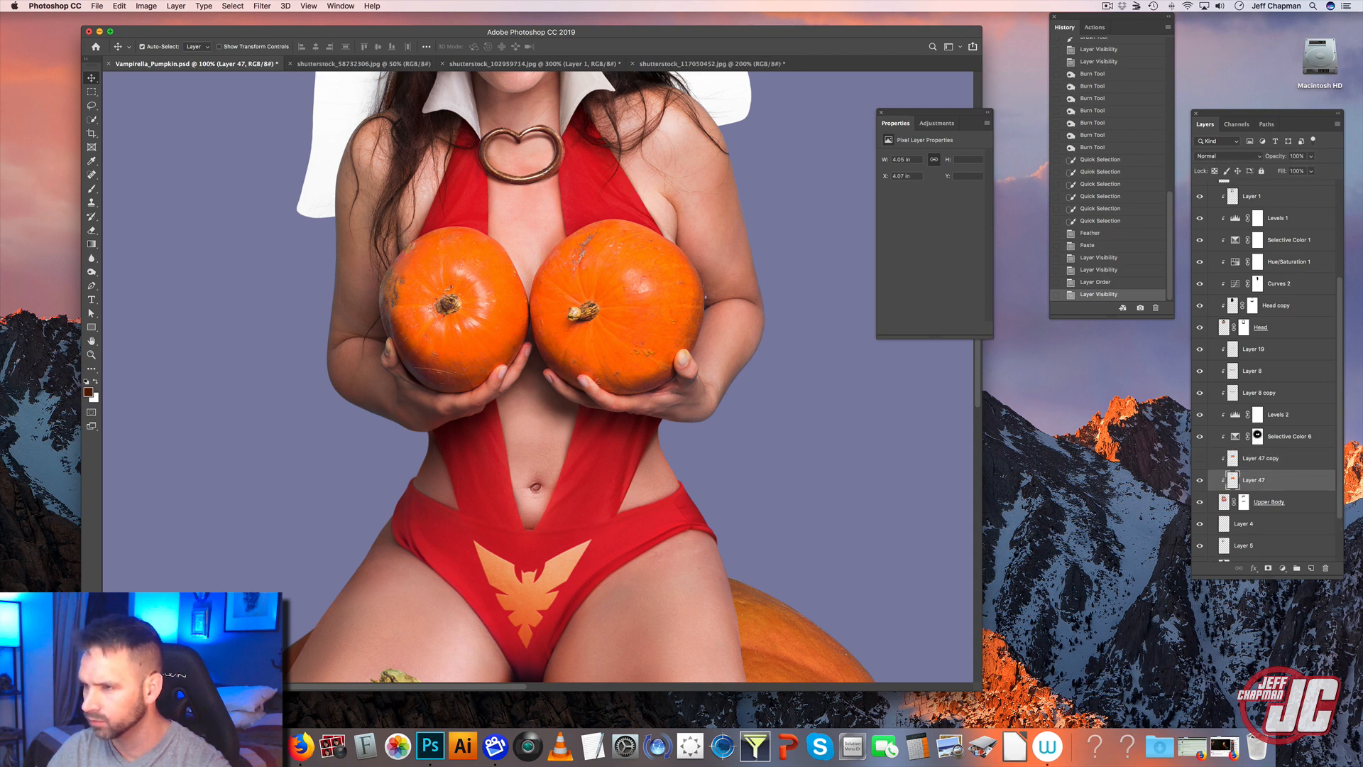
# - Set the lower pumpkin copy's blend mode to Screen and desaturate the layer
pyautogui.click(1228, 155)
pyautogui.click(1215, 234)
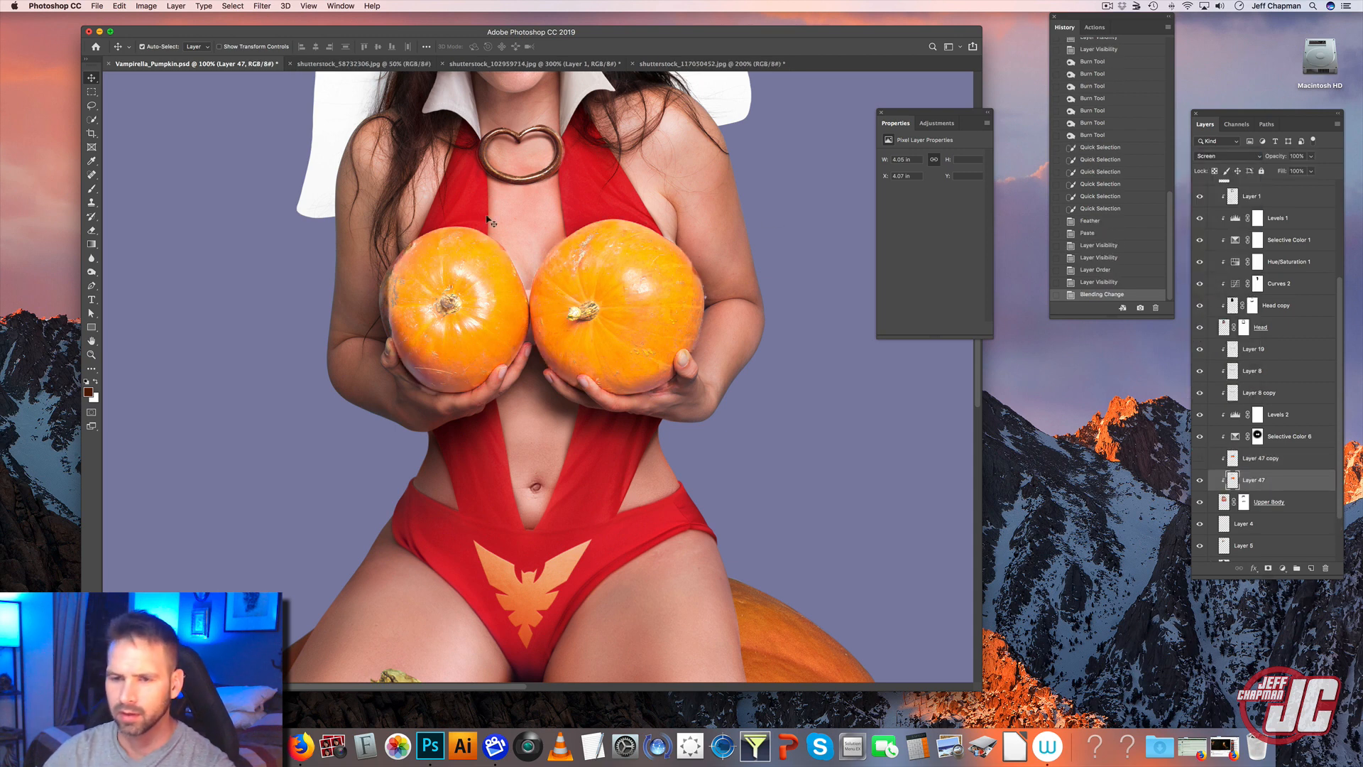
pyautogui.click(146, 6)
pyautogui.moveTo(164, 34)
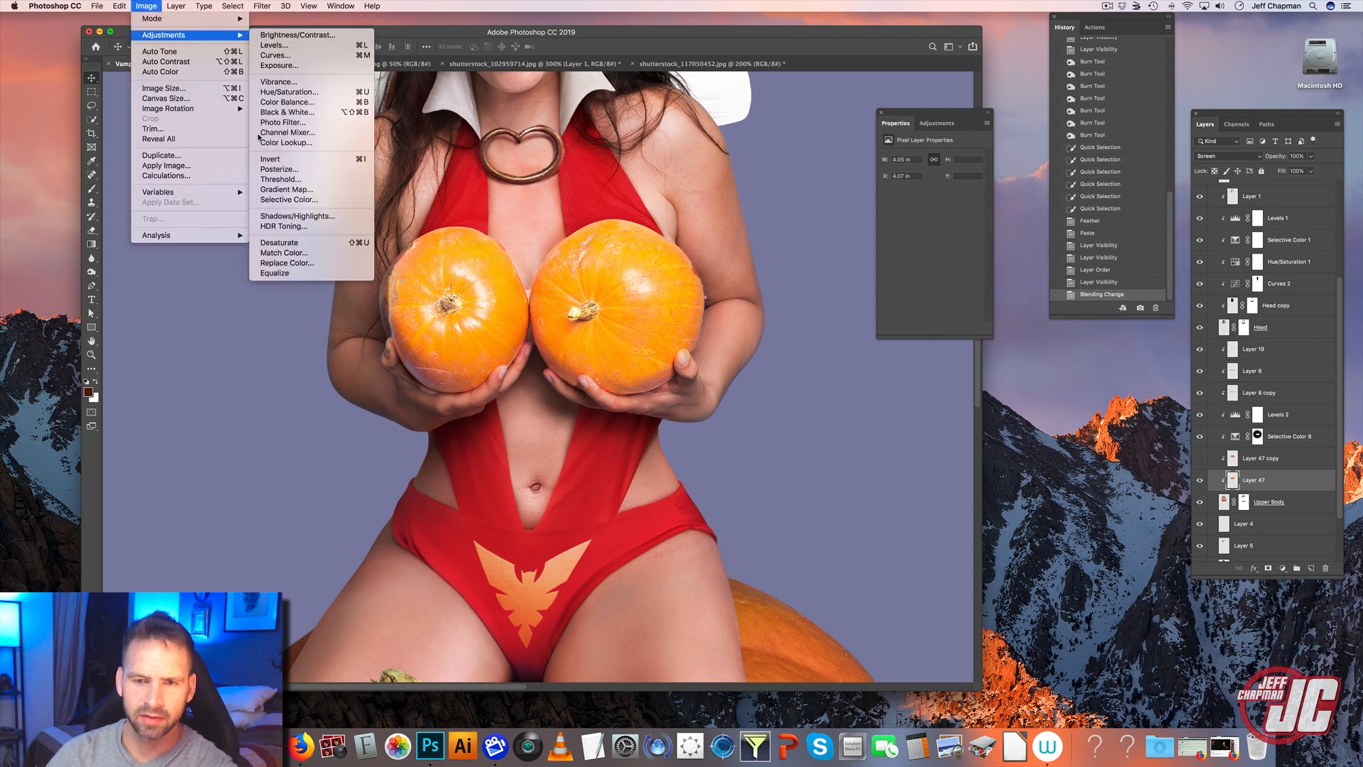
pyautogui.click(283, 245)
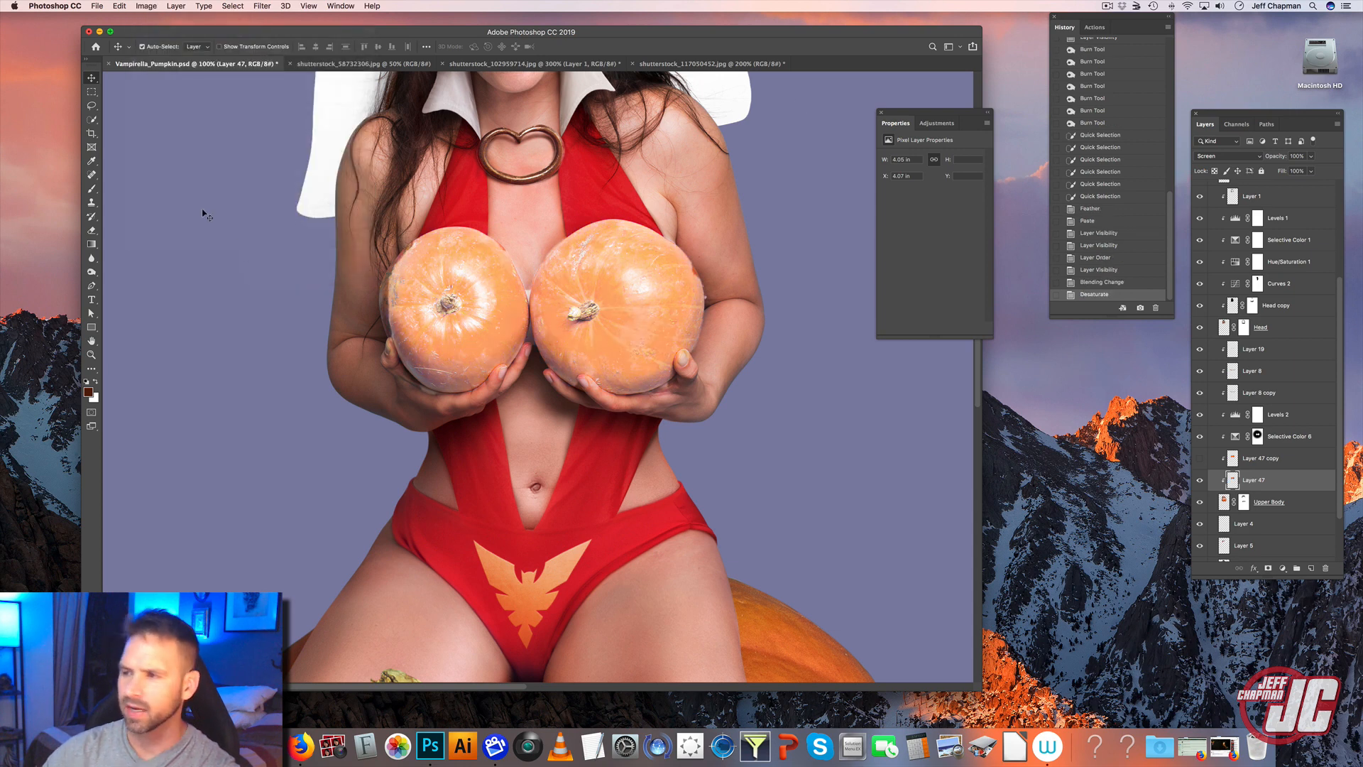
# - Darken the desaturated pumpkin layer with Levels by raising its shadow input
pyautogui.click(146, 6)
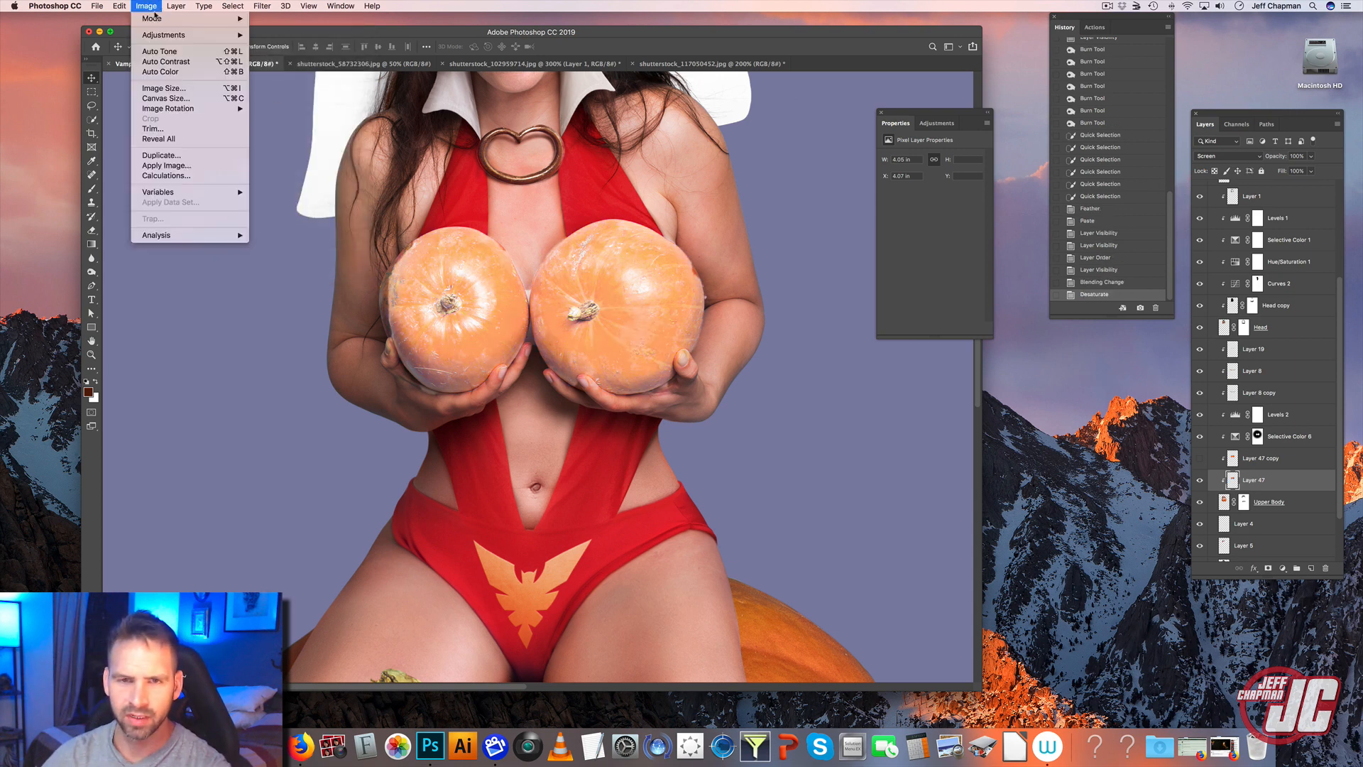
pyautogui.moveTo(163, 36)
pyautogui.click(330, 49)
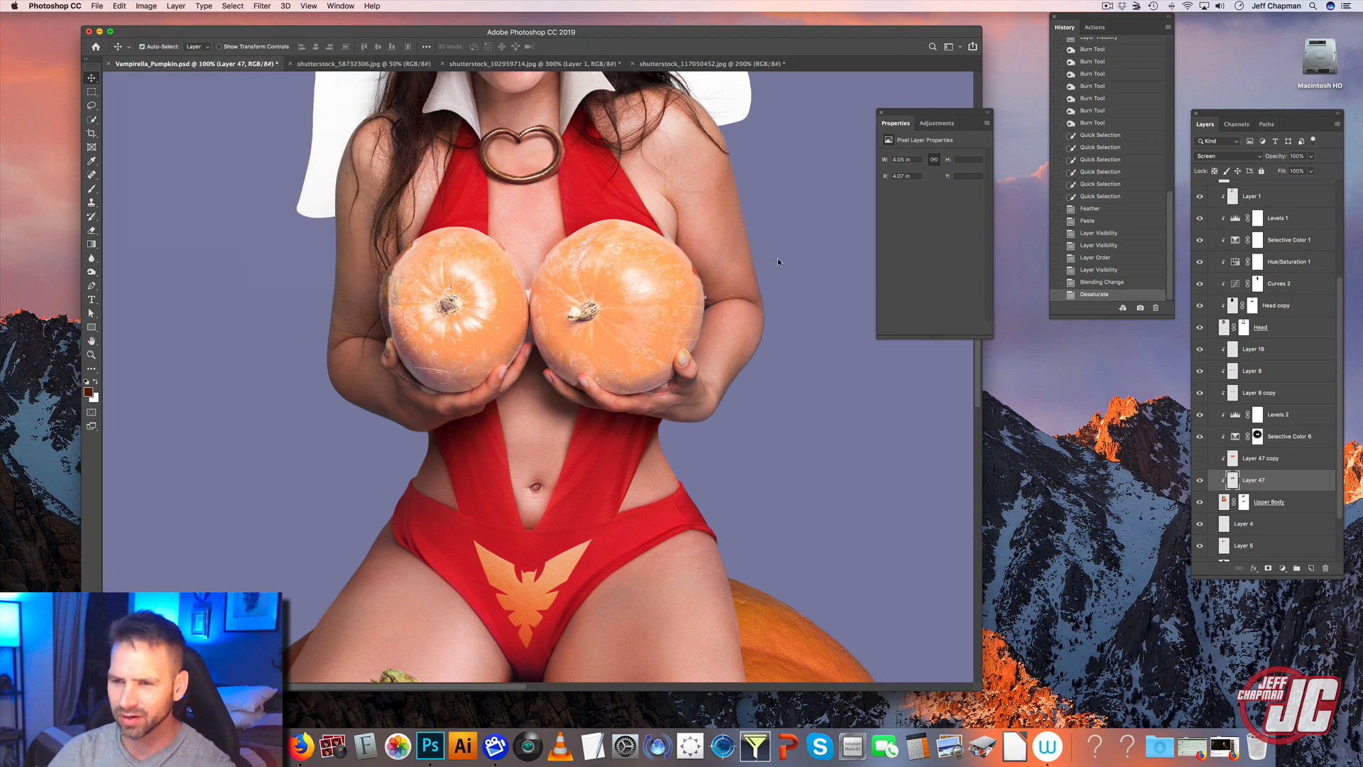
pyautogui.moveTo(878, 73); pyautogui.dragTo(796, 112)
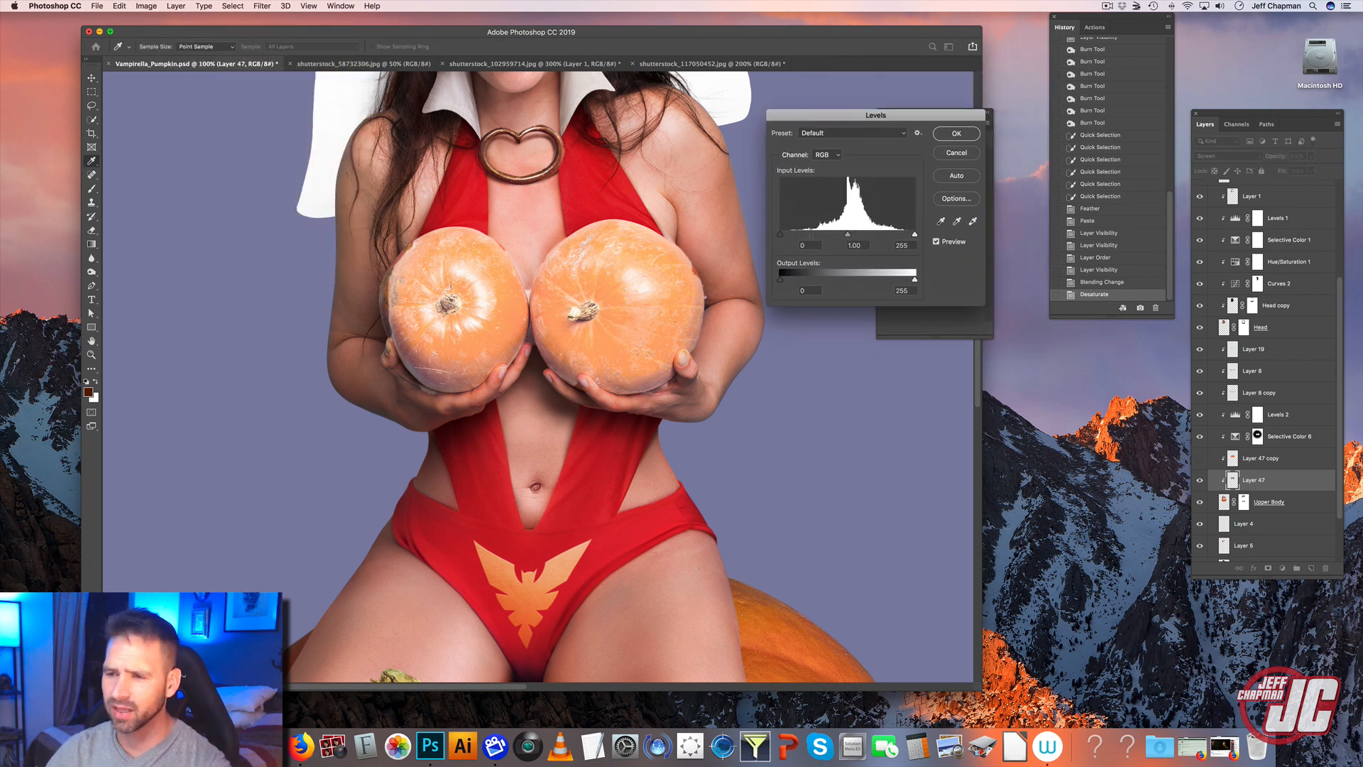
pyautogui.moveTo(791, 239); pyautogui.dragTo(822, 238)
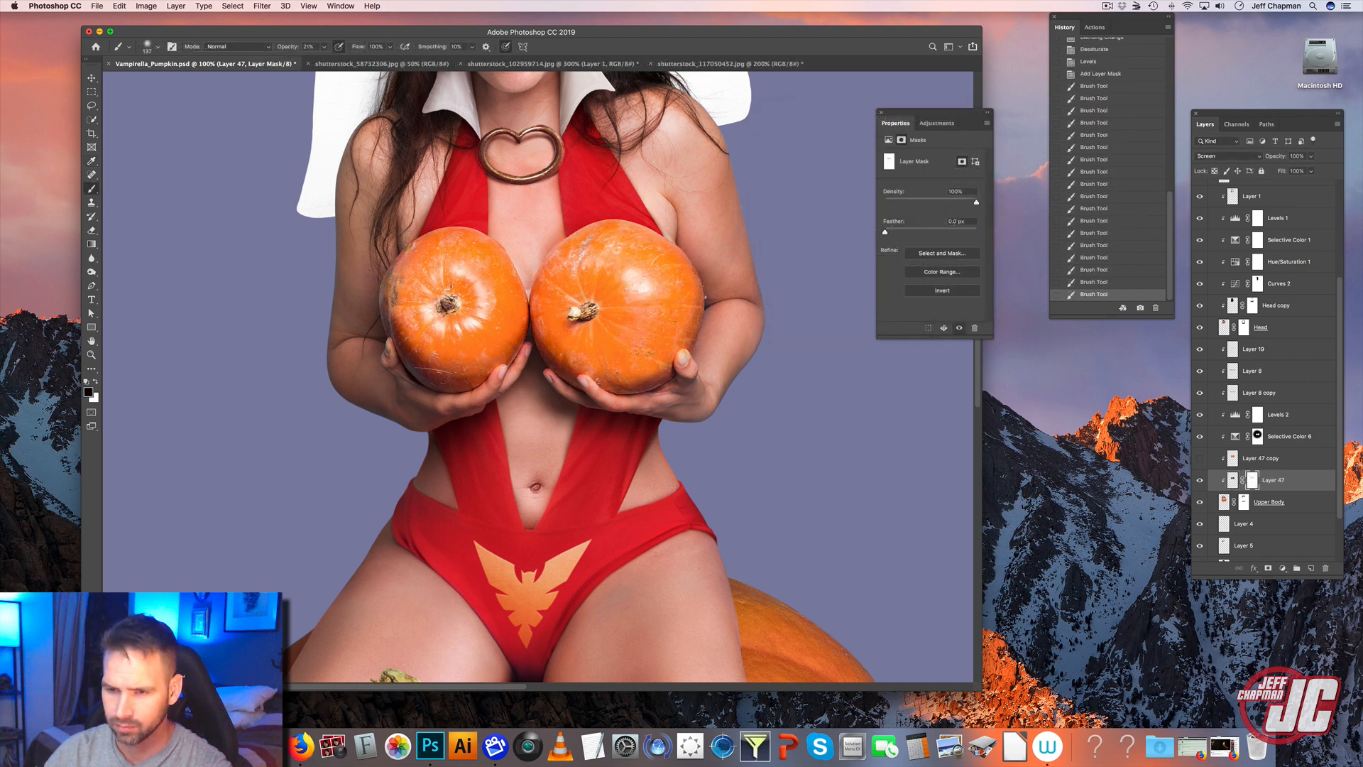
# - Paint black at 21% brush opacity on the desaturated pumpkin layer's mask over both stems and the smaller pumpkin's center
pyautogui.click(581, 308)
pyautogui.click(584, 311)
pyautogui.click(441, 308)
pyautogui.click(429, 307)
pyautogui.click(435, 320)
pyautogui.click(469, 321)
pyautogui.click(476, 304)
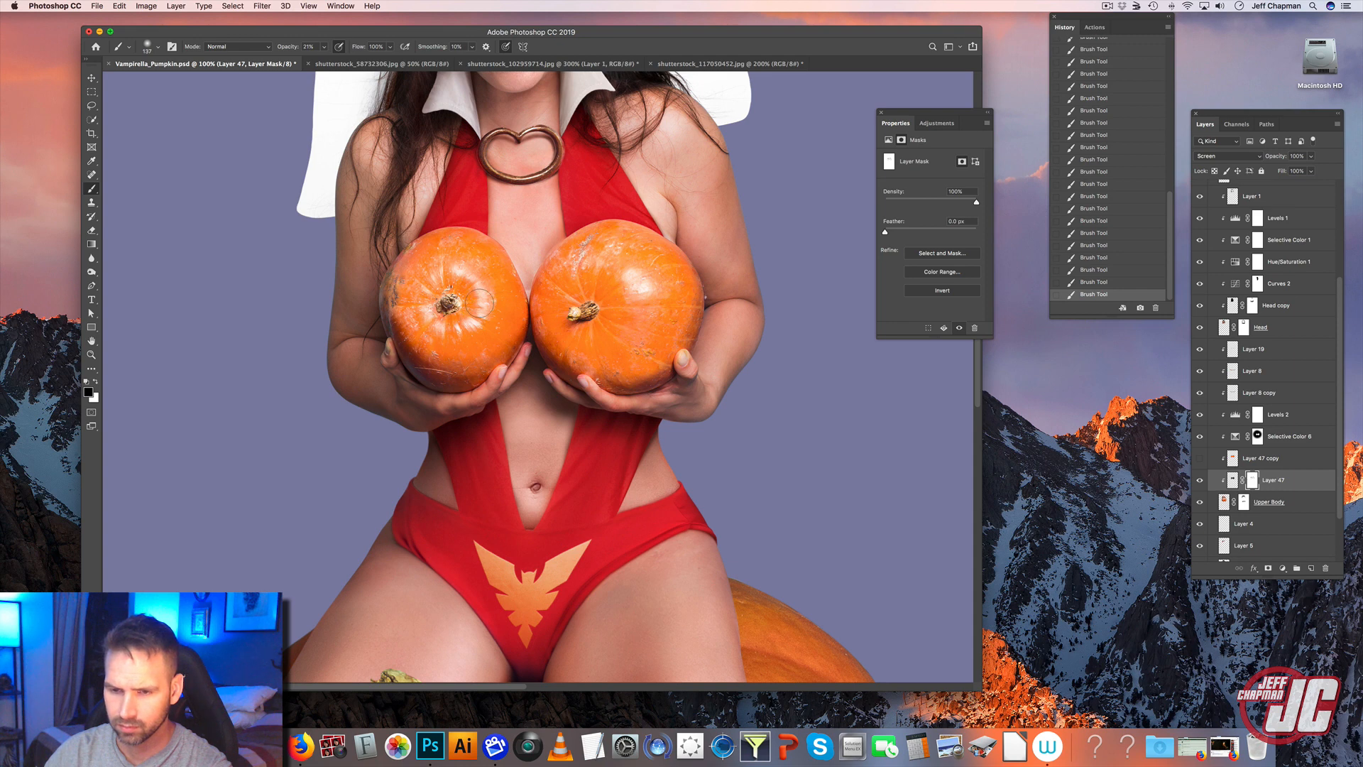
pyautogui.click(467, 283)
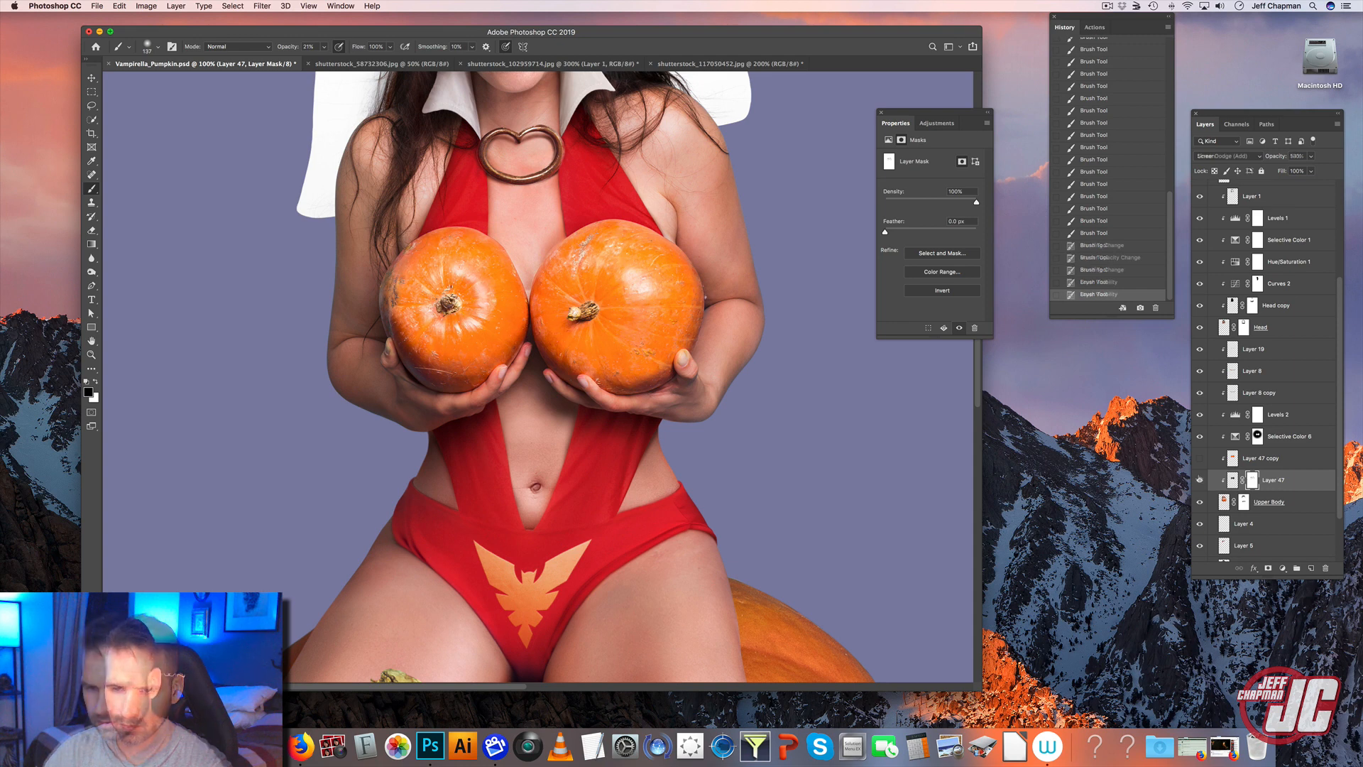
# - Try the Color Dodge blend mode at 78% opacity on the desaturated pumpkin layer, comparing the pumpkins with the layer shown and hidden
pyautogui.click(1199, 479)
pyautogui.click(1199, 479)
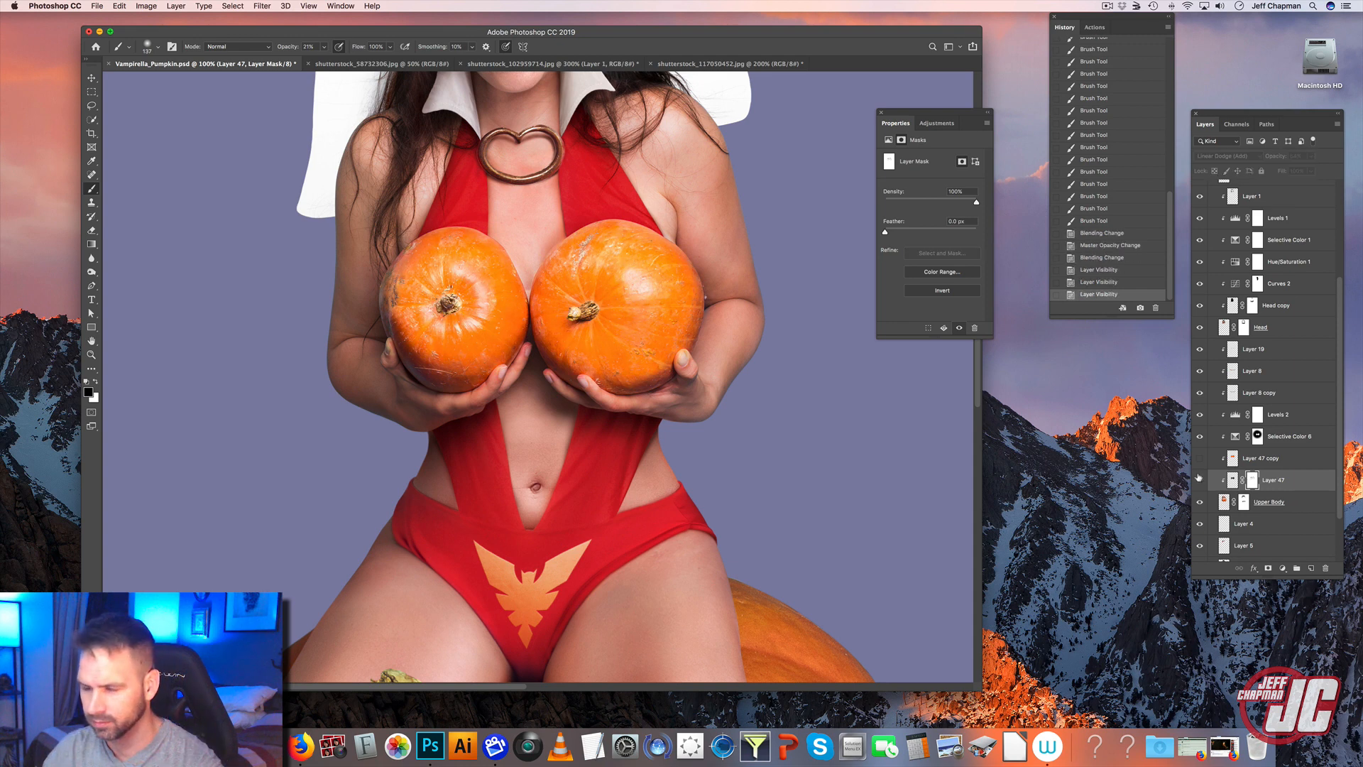
pyautogui.click(1199, 479)
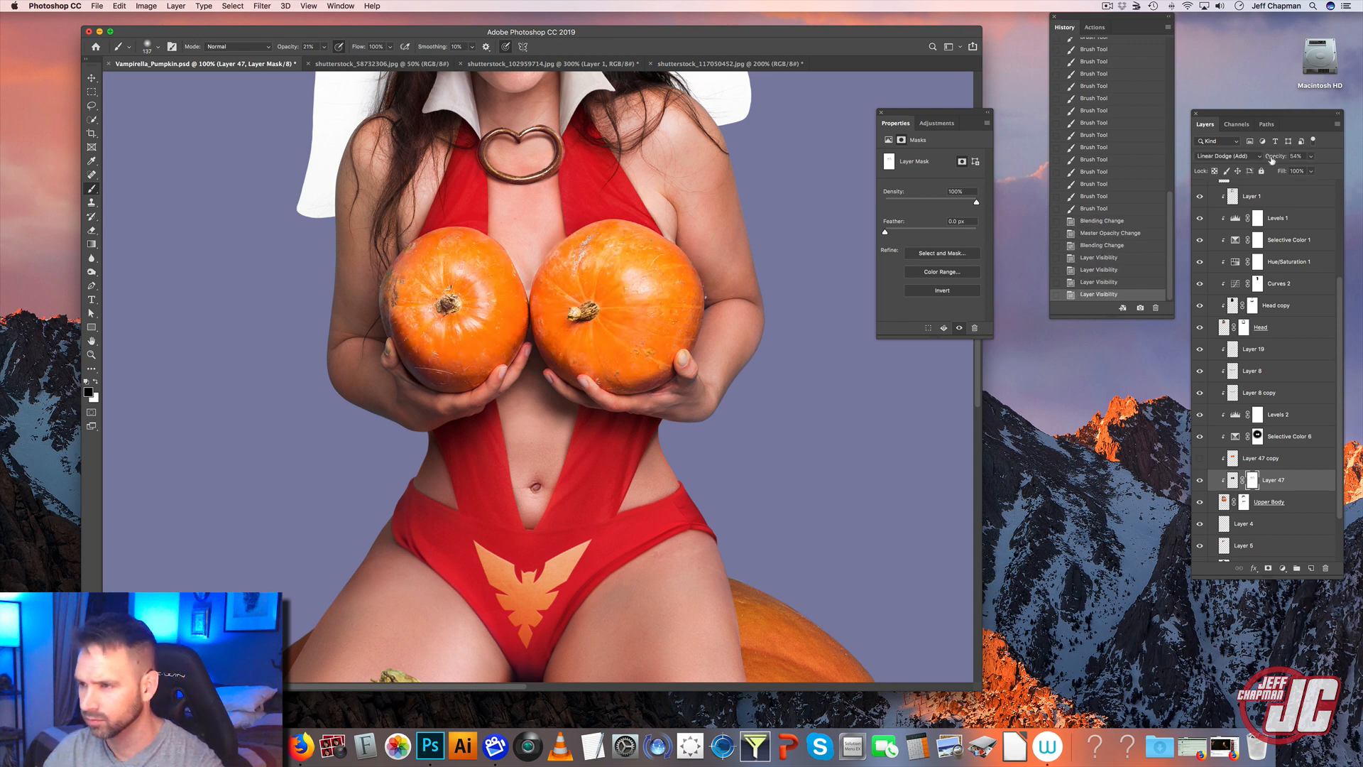
pyautogui.click(1256, 157)
pyautogui.click(1243, 145)
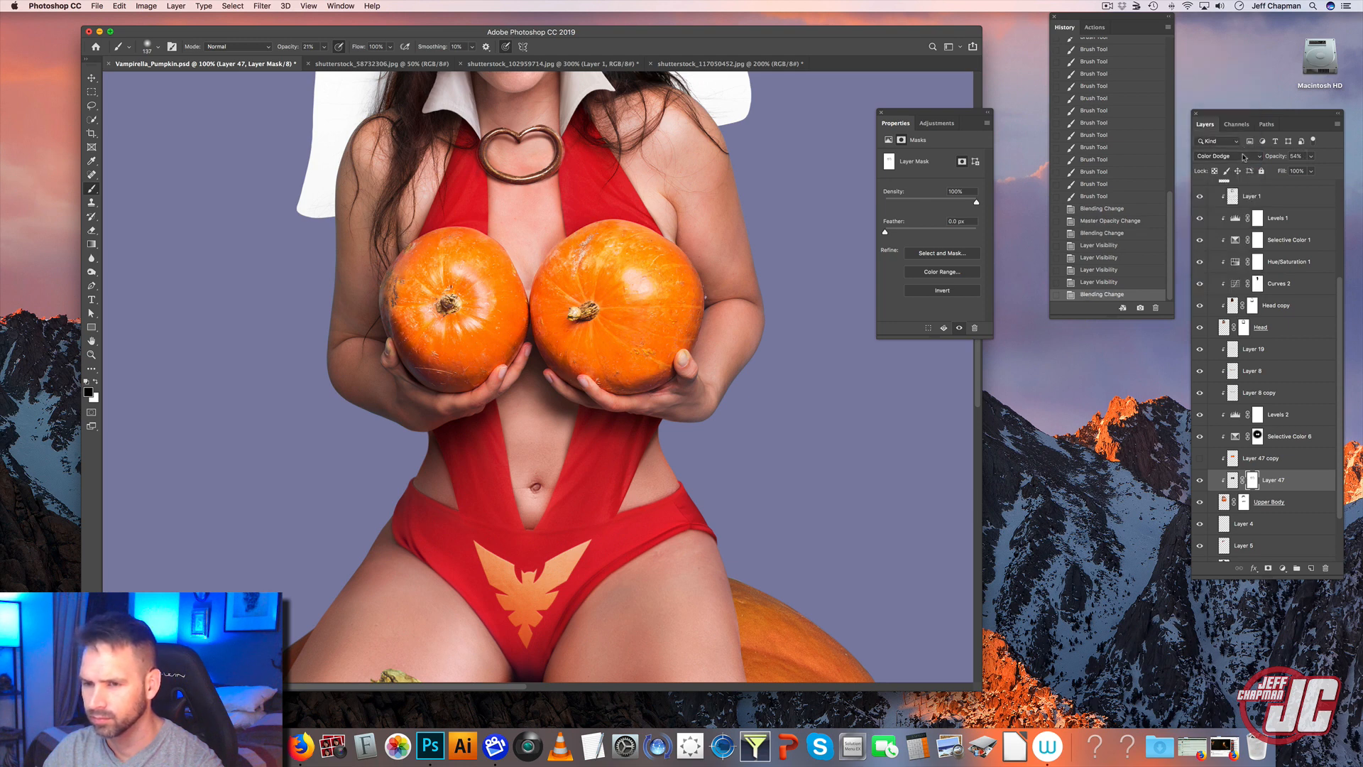
pyautogui.click(1199, 479)
pyautogui.click(1199, 479)
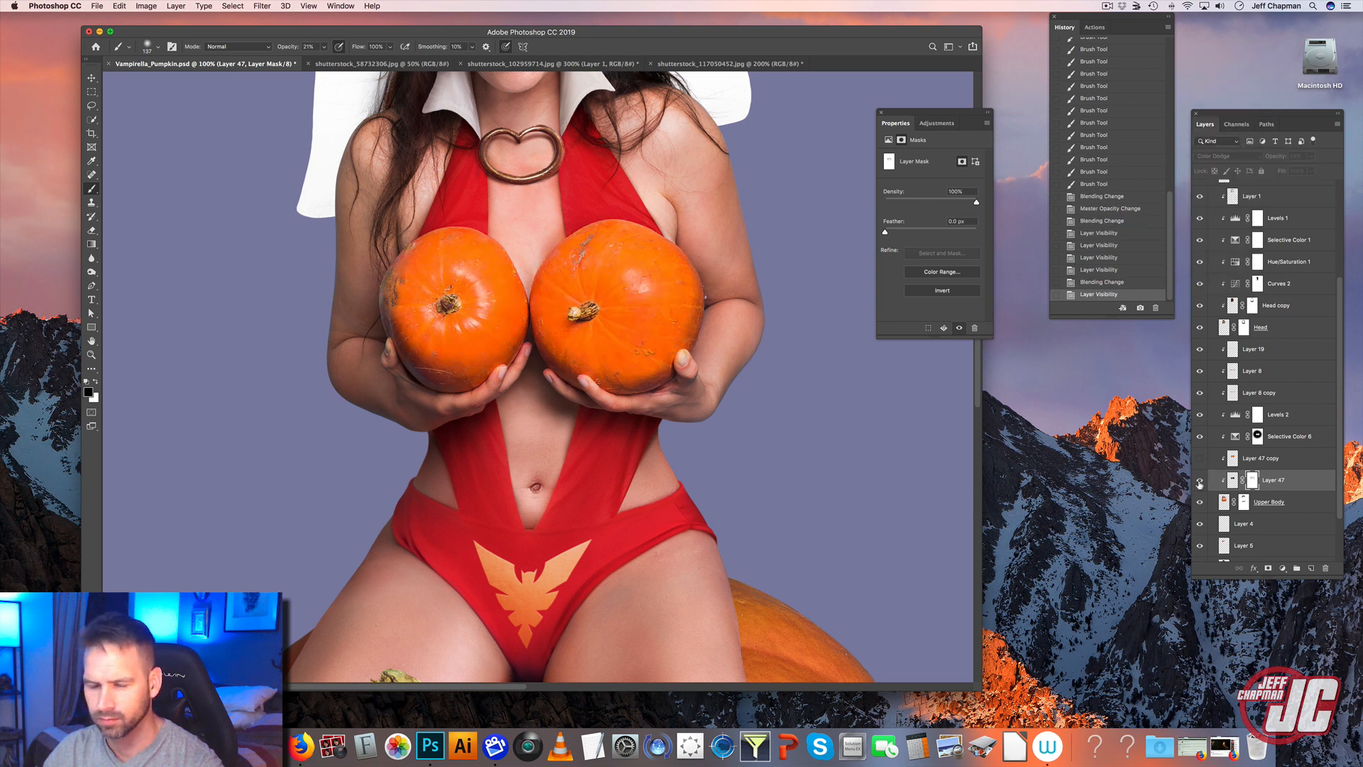
pyautogui.click(1311, 156)
pyautogui.moveTo(1310, 170); pyautogui.dragTo(1305, 172)
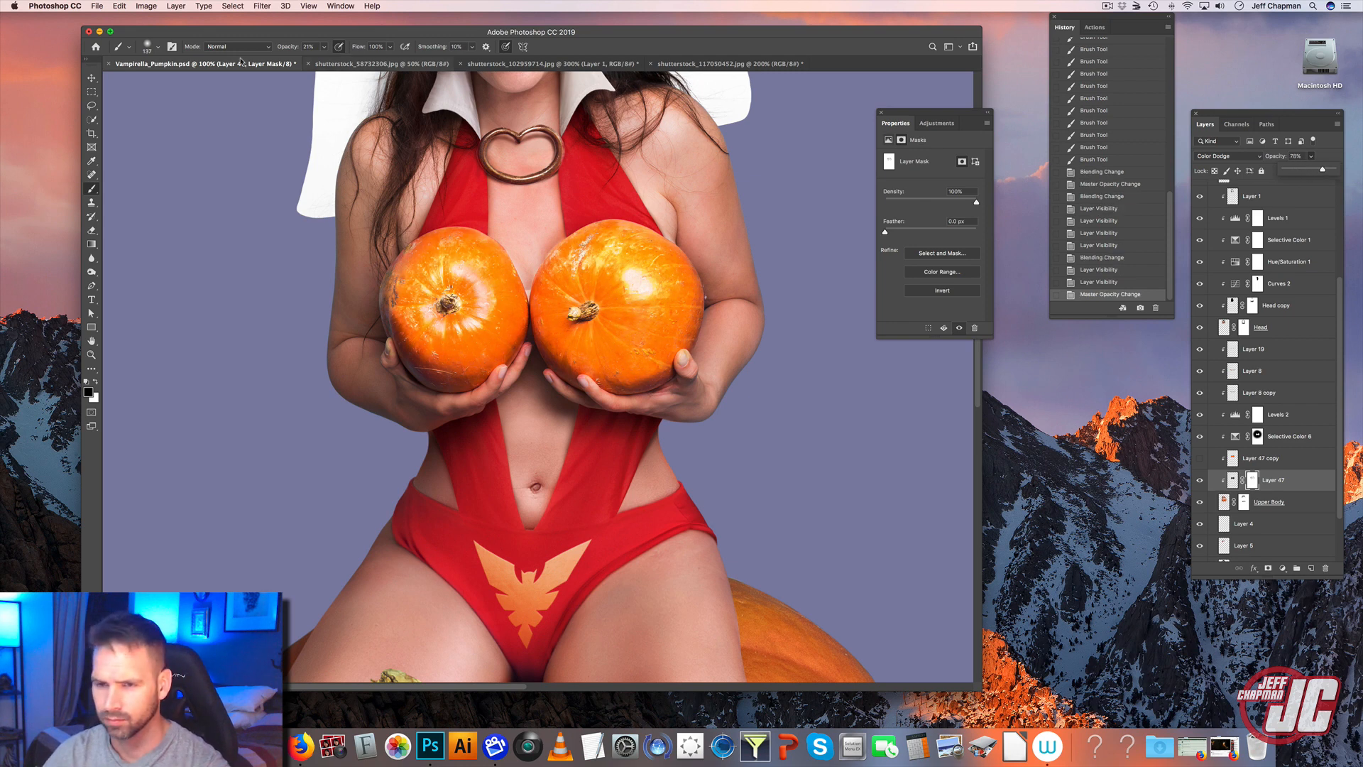
# - Apply Levels to the desaturated pumpkin layer's mask, with midtones at 0.93 and a slightly raised shadow input
pyautogui.click(147, 6)
pyautogui.click(147, 6)
pyautogui.click(148, 7)
pyautogui.moveTo(164, 35)
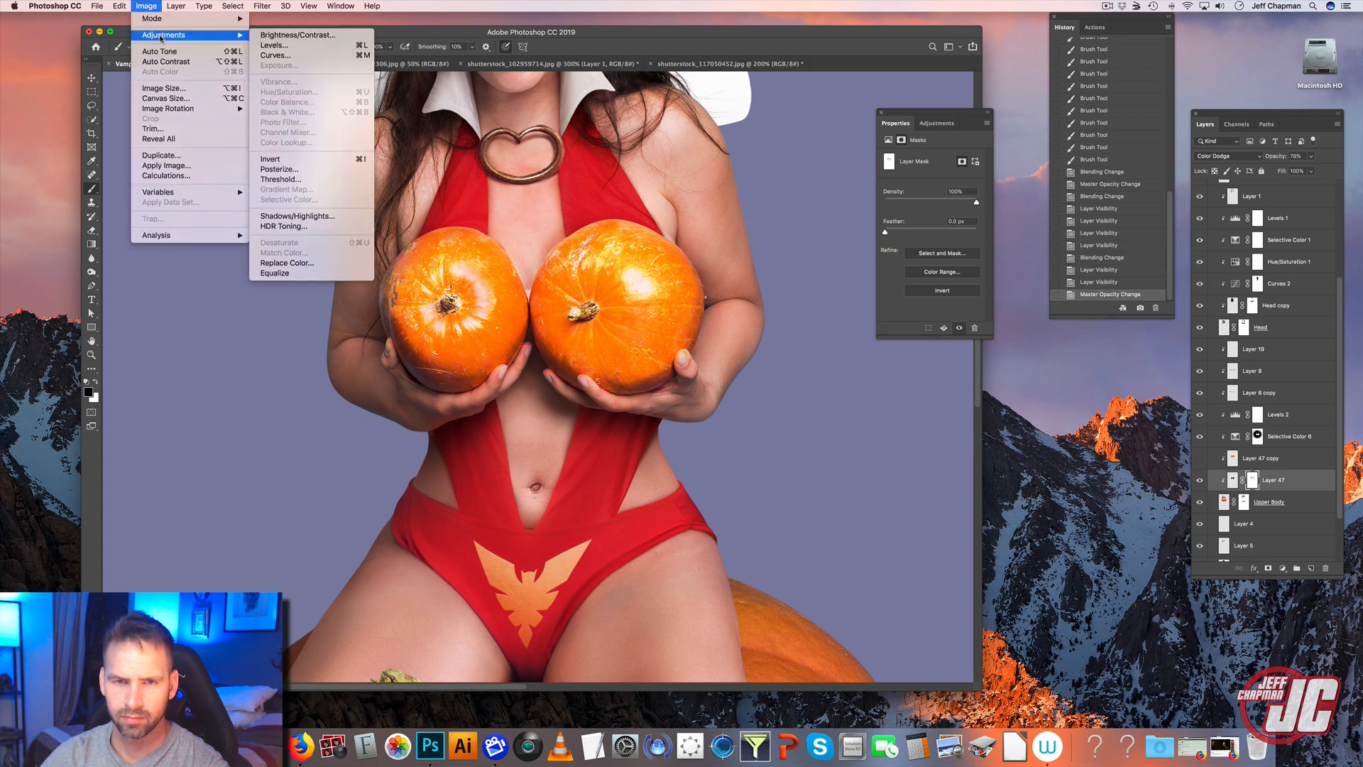
pyautogui.click(320, 54)
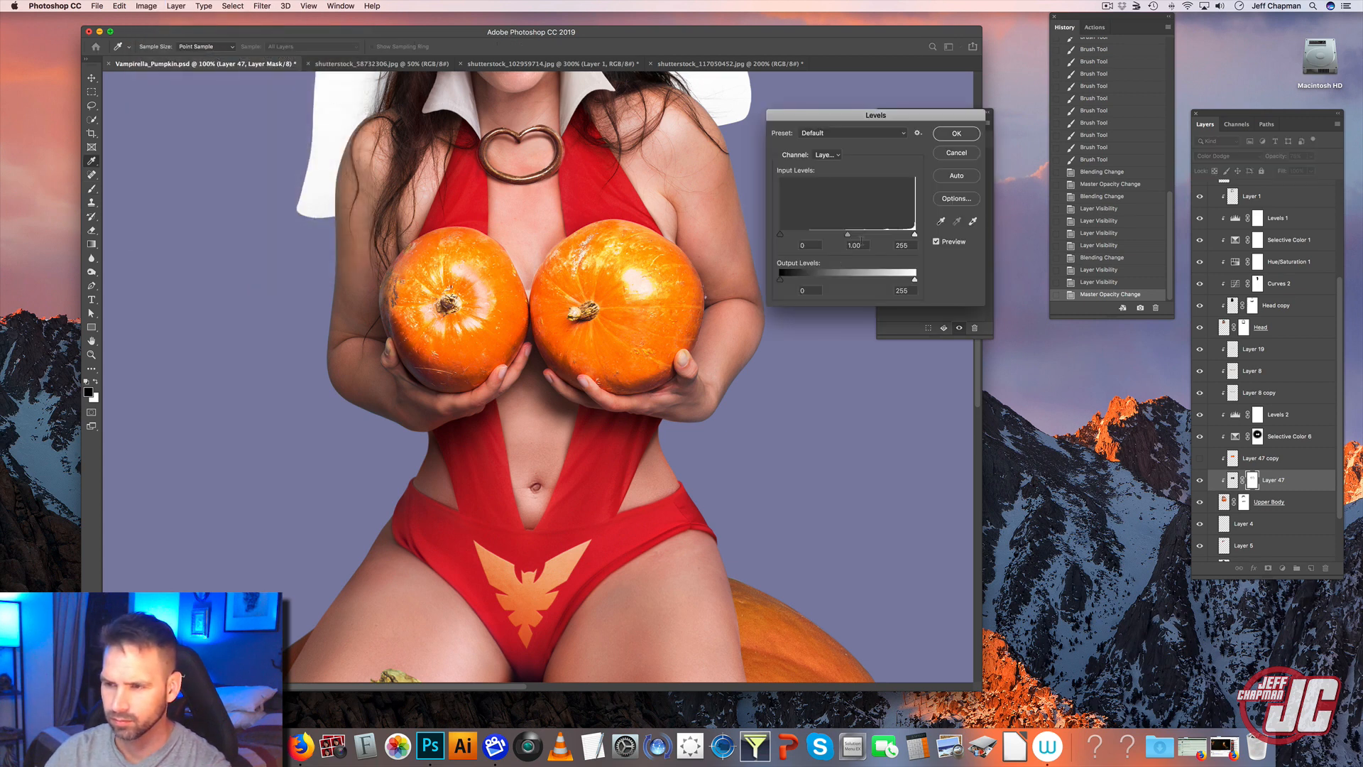
pyautogui.click(861, 237)
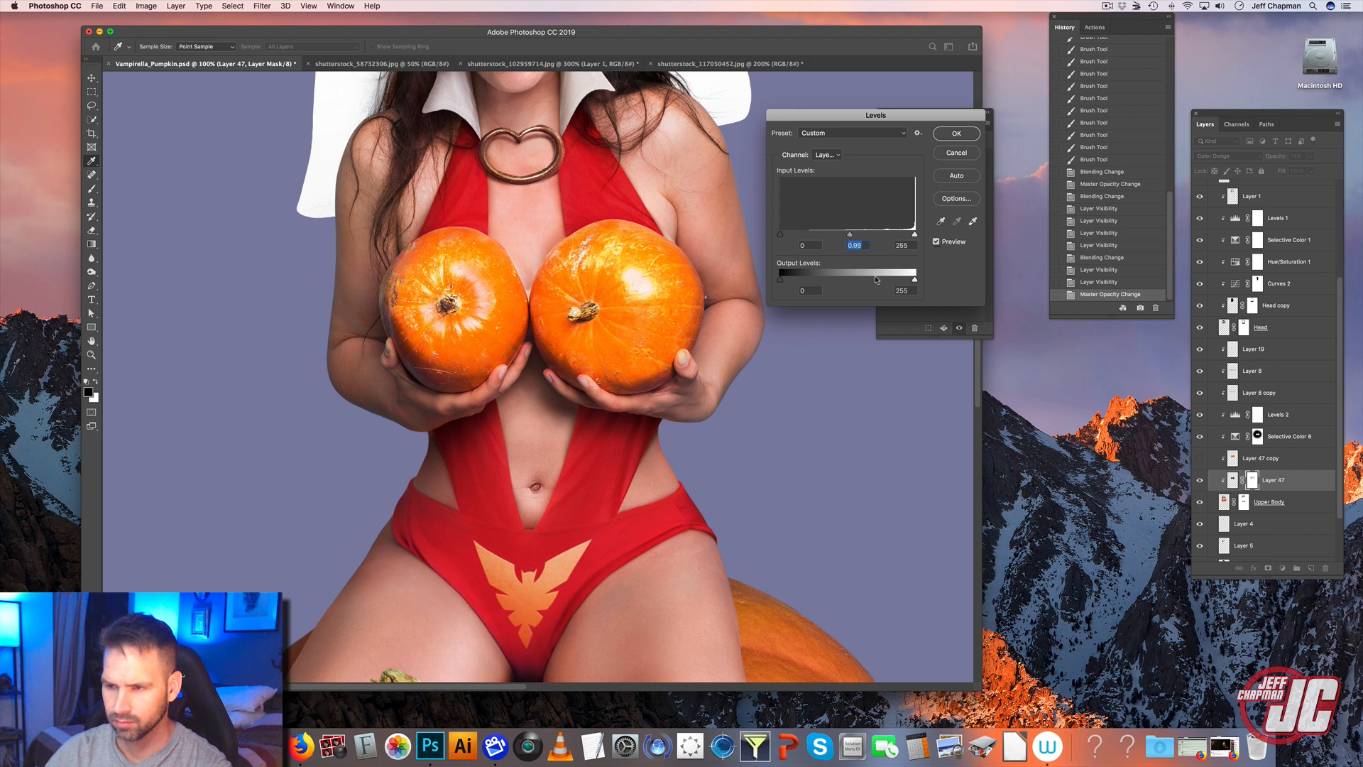
pyautogui.moveTo(781, 235); pyautogui.dragTo(793, 237)
pyautogui.press('Return')
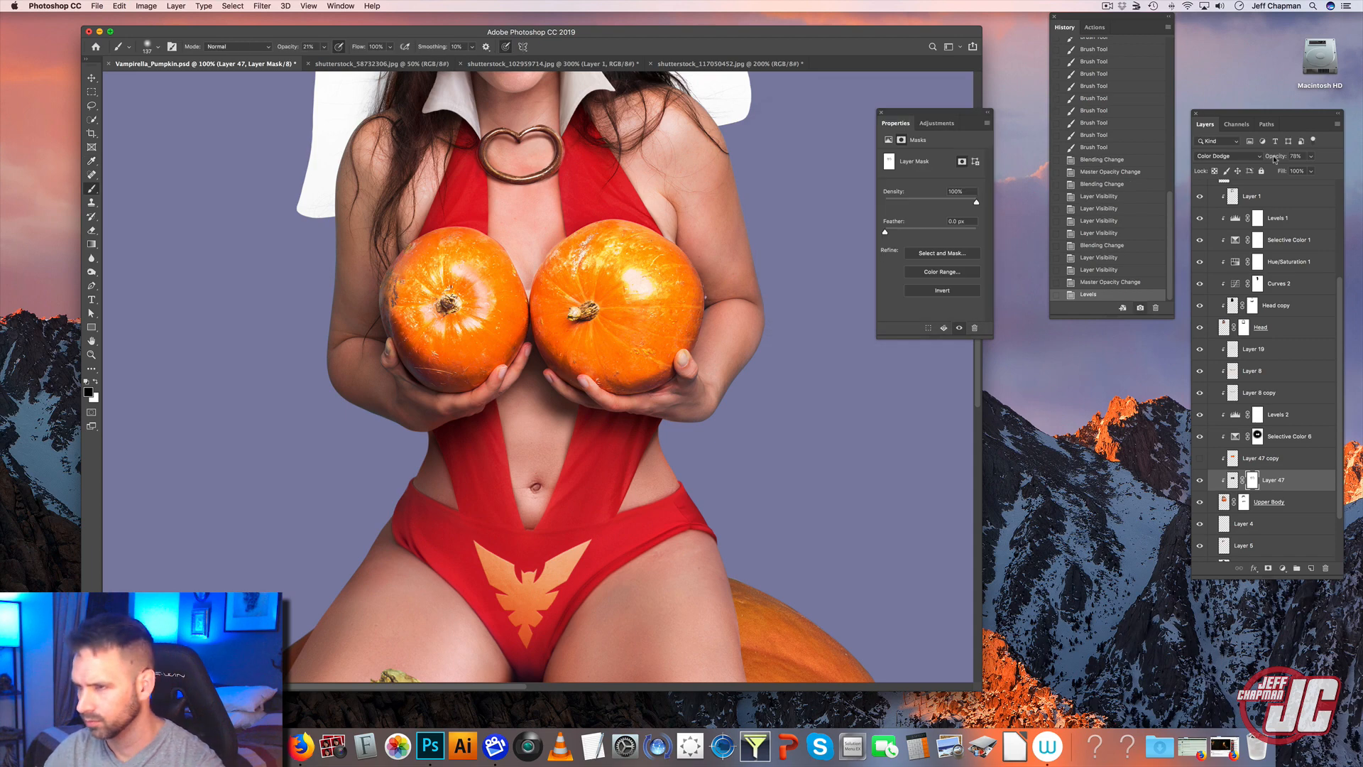
# - Set the desaturated pumpkin layer's blend mode to Linear Dodge (Add) and its opacity to 47%
pyautogui.click(1249, 157)
pyautogui.click(1239, 159)
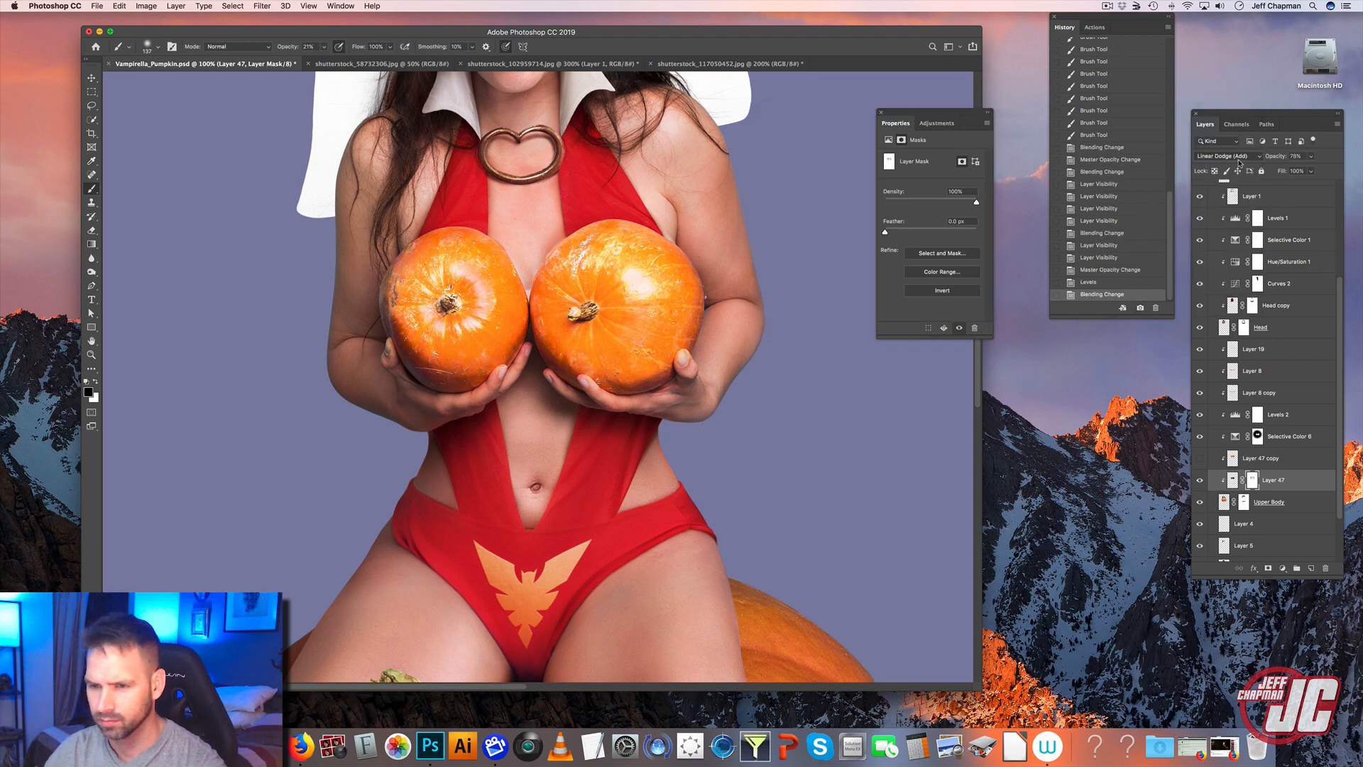
pyautogui.click(1311, 156)
pyautogui.click(1298, 169)
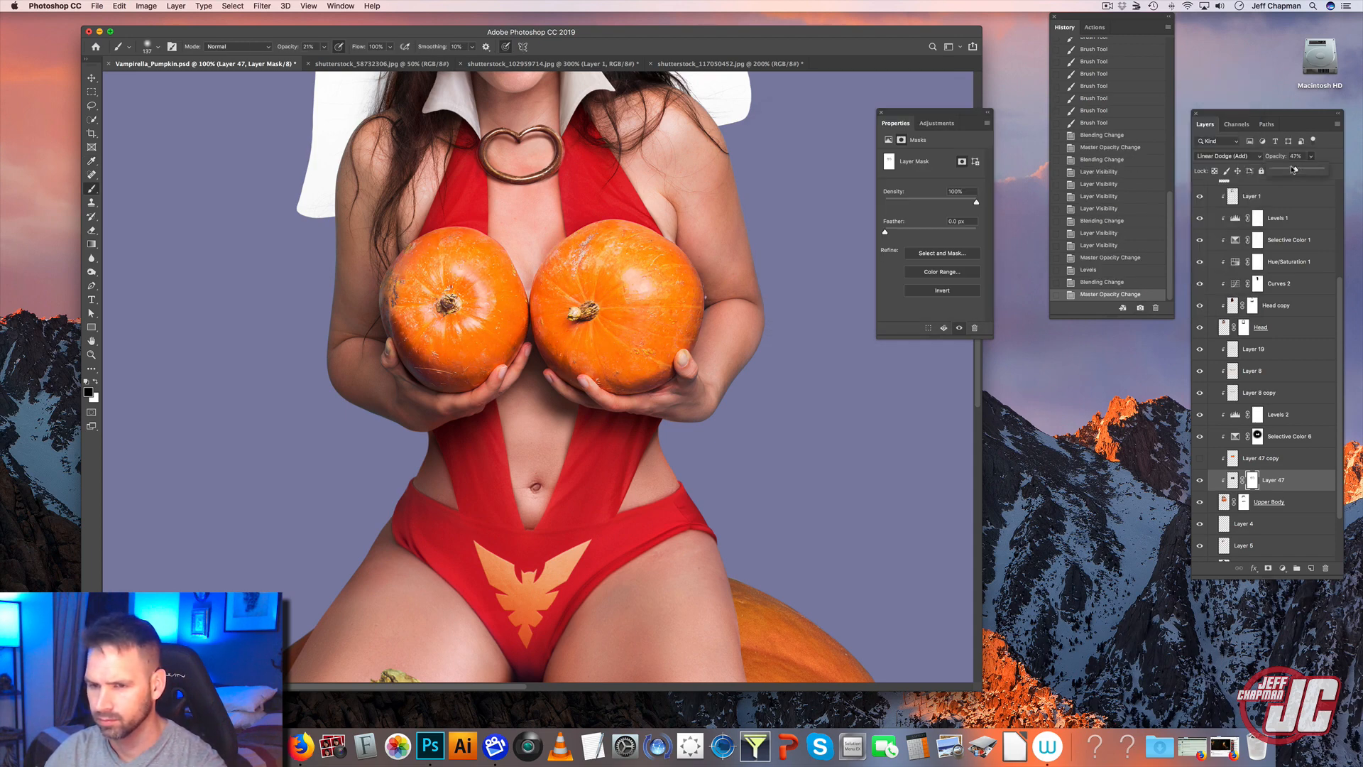